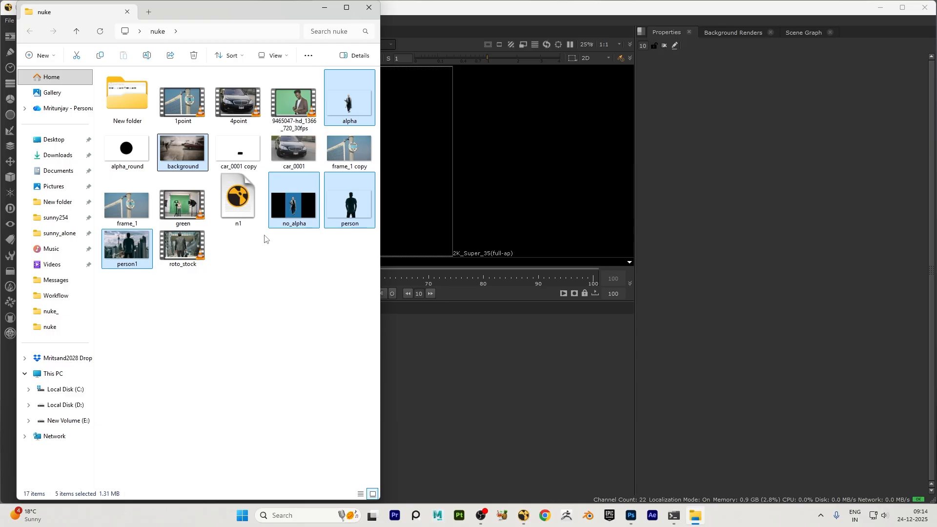
Import the selected images alpha, background, no_alpha, person and person1 into Nuke's node graph and close the file browser.
left_click_drag(296, 215, 488, 383)
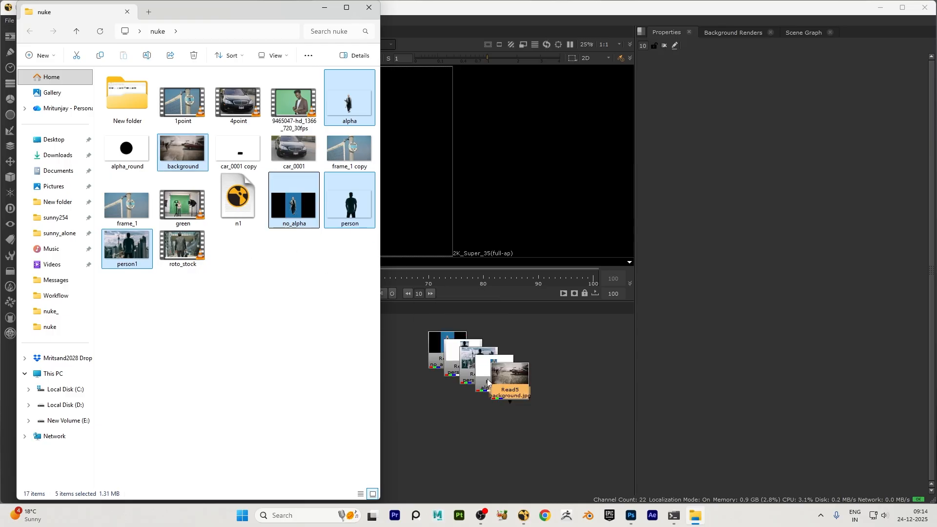
left_click(369, 7)
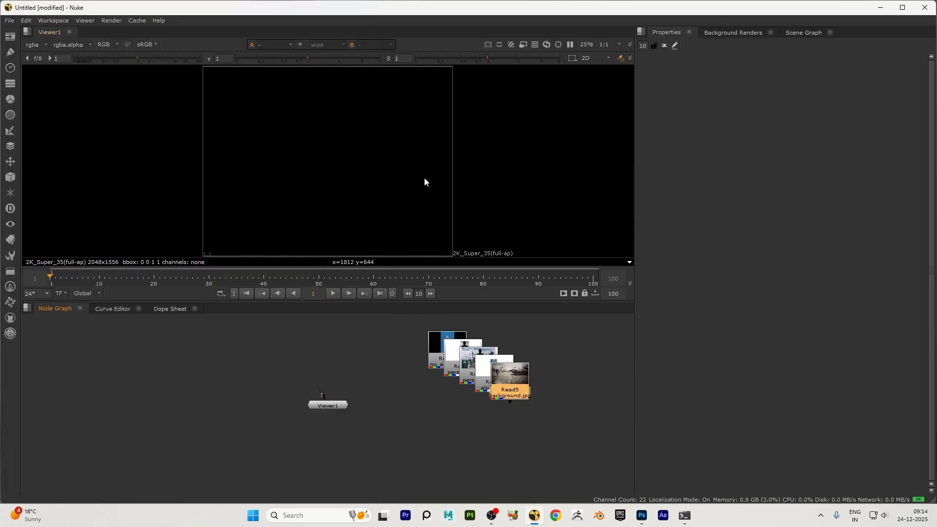
Move the background.jpg node away from the stack, display it in the viewer and place Viewer1 beneath it.
left_click_drag(520, 386, 218, 393)
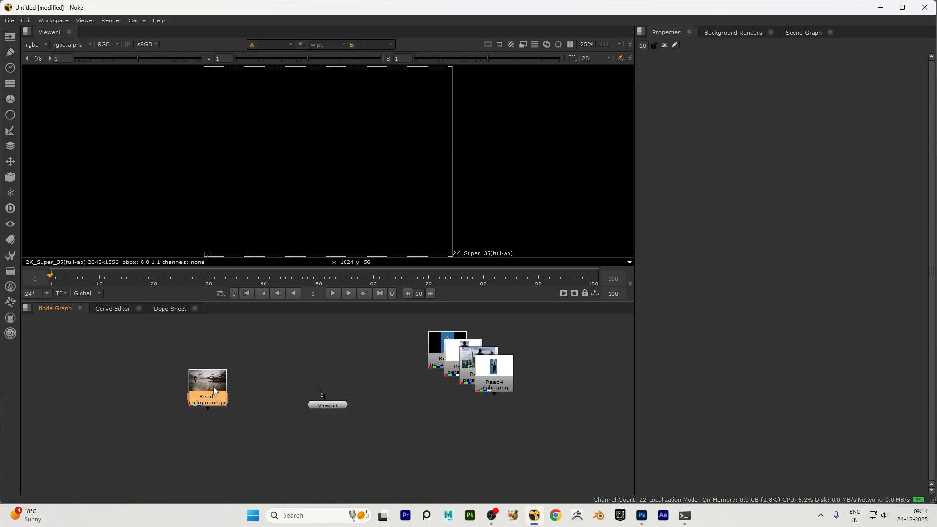
key("1")
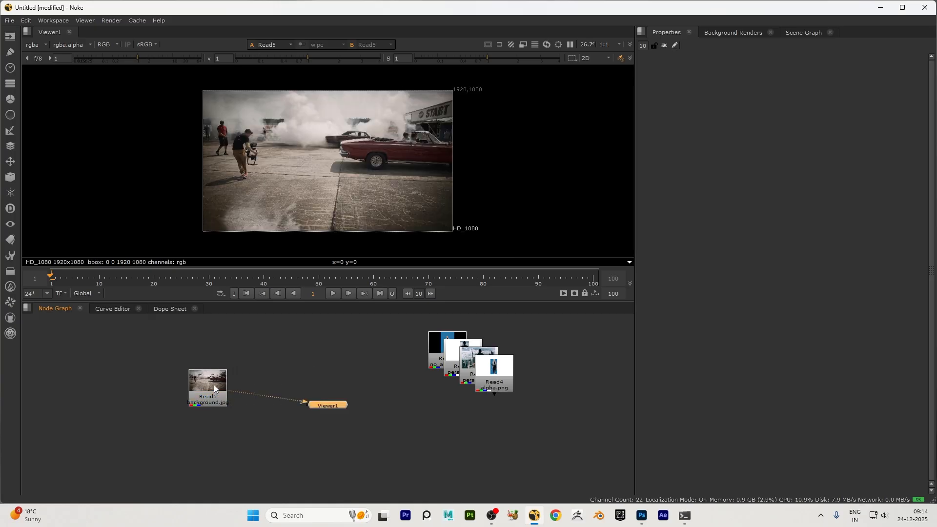
left_click_drag(328, 397, 202, 434)
scroll(218, 405, "up", 2)
scroll(192, 400, "down", 2)
left_click(350, 401)
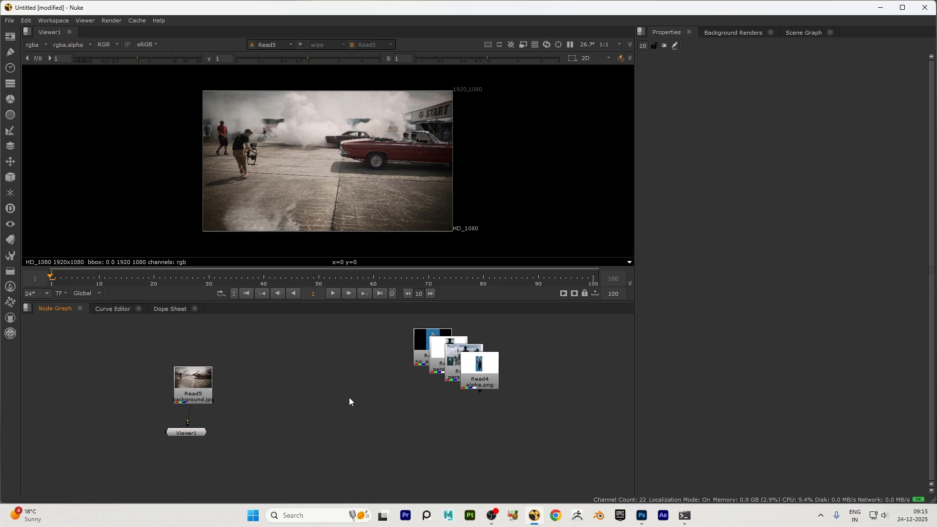
Place the alpha.png node beside the background.jpg node, display it in the viewer and inspect its channel markers.
left_click_drag(467, 379, 267, 372)
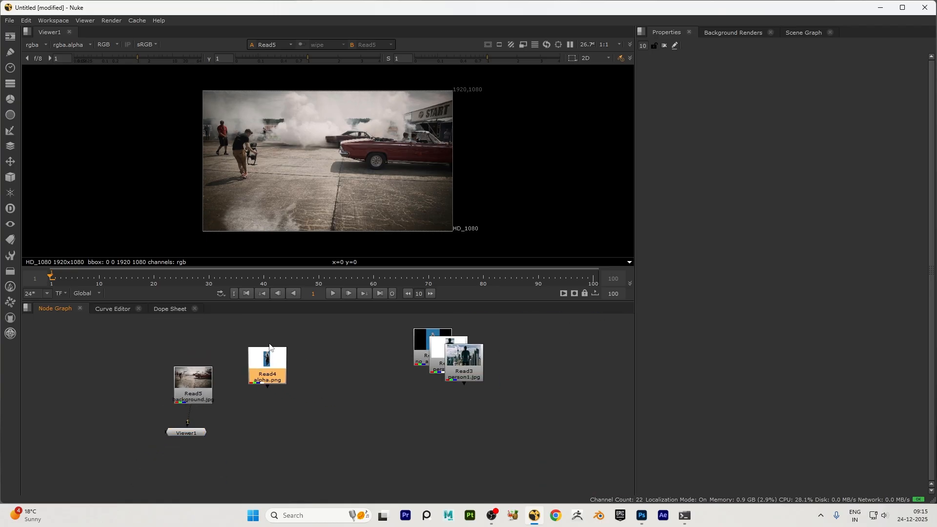
key("1")
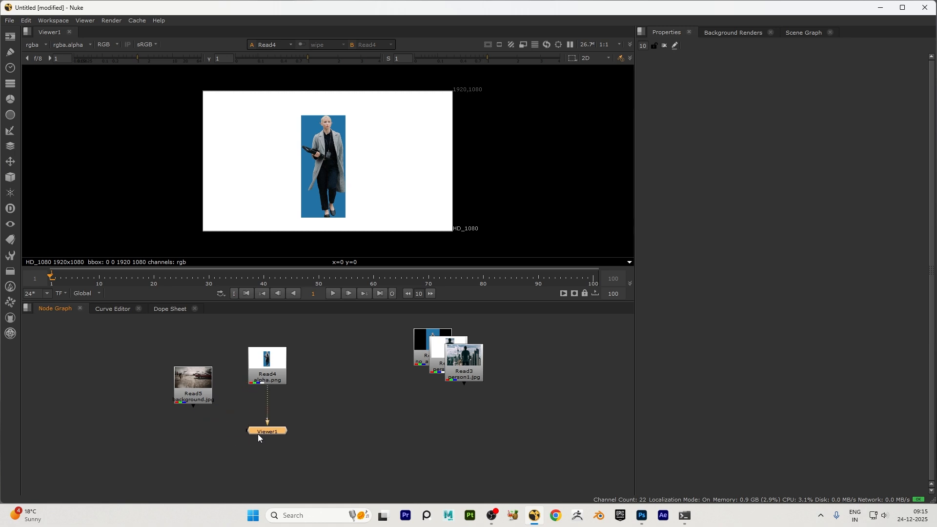
scroll(273, 382, "up", 6)
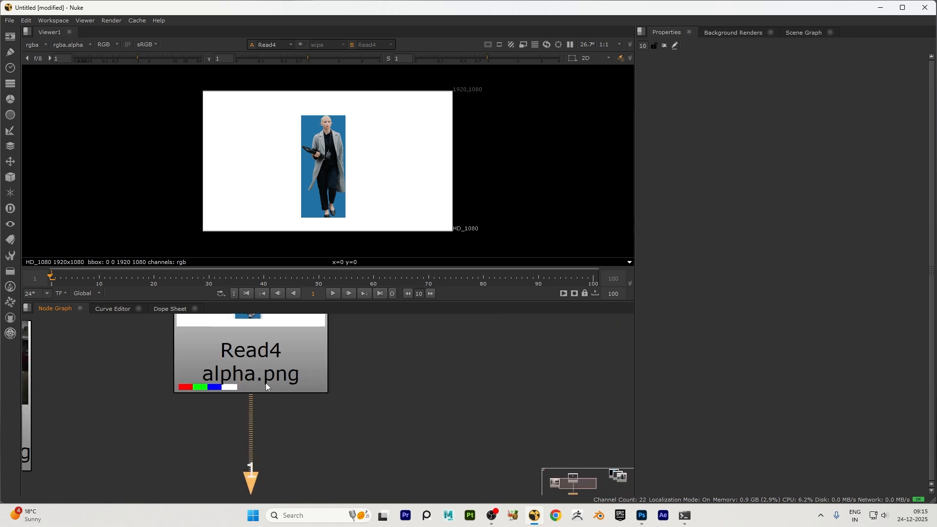
scroll(265, 386, "down", 6)
Place the person1.jpg node beside alpha.png, display it in the viewer and inspect its channel markers.
left_click_drag(439, 363, 312, 369)
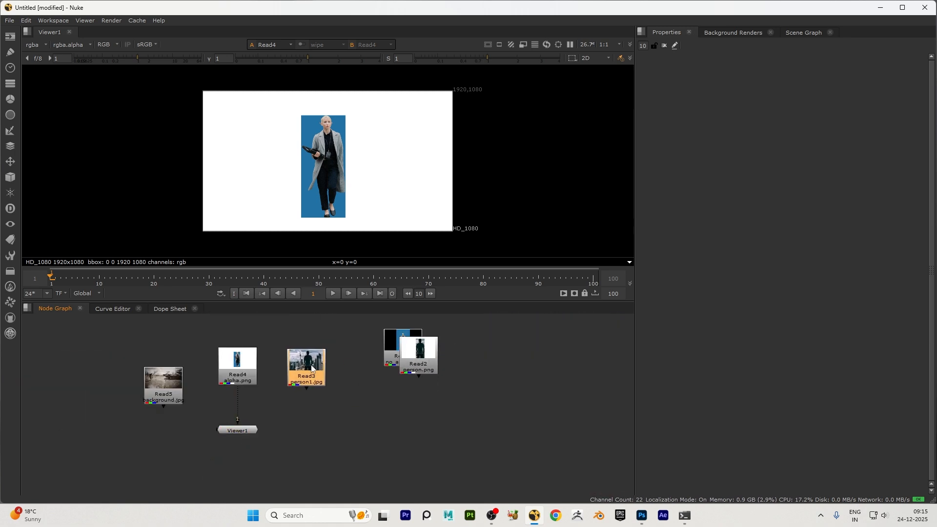
key("1")
scroll(313, 375, "up", 6)
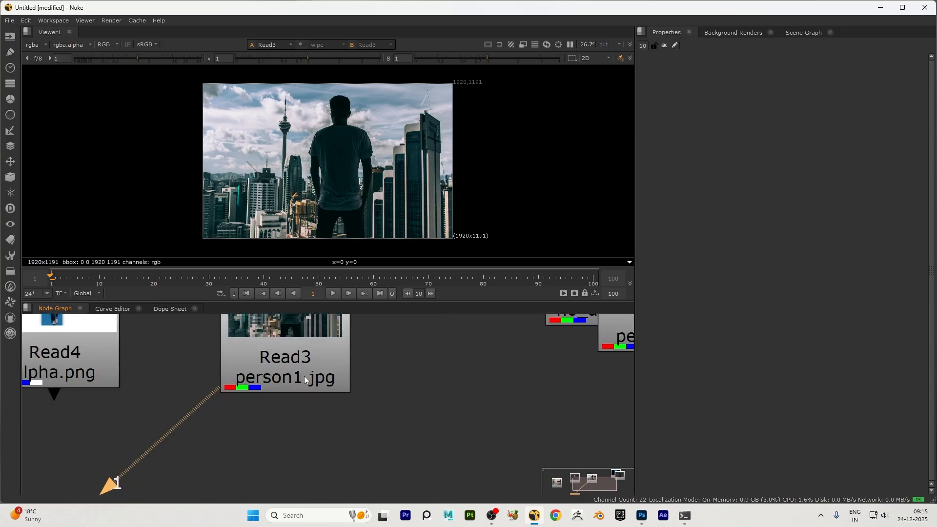
scroll(309, 385, "down", 6)
Separate the person.png node from the no_alpha.jpg node and display person.png in the viewer.
left_click_drag(367, 361, 434, 360)
key("1")
scroll(439, 361, "up", 5)
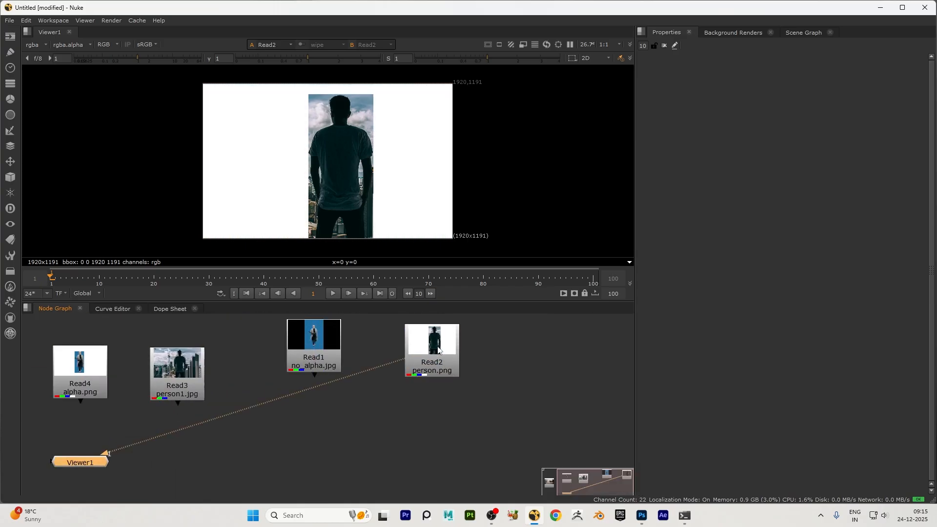
scroll(442, 379, "down", 2)
Move the no_alpha.jpg node below the person.png node, display it in the viewer and inspect its channel markers.
left_click_drag(310, 360, 313, 441)
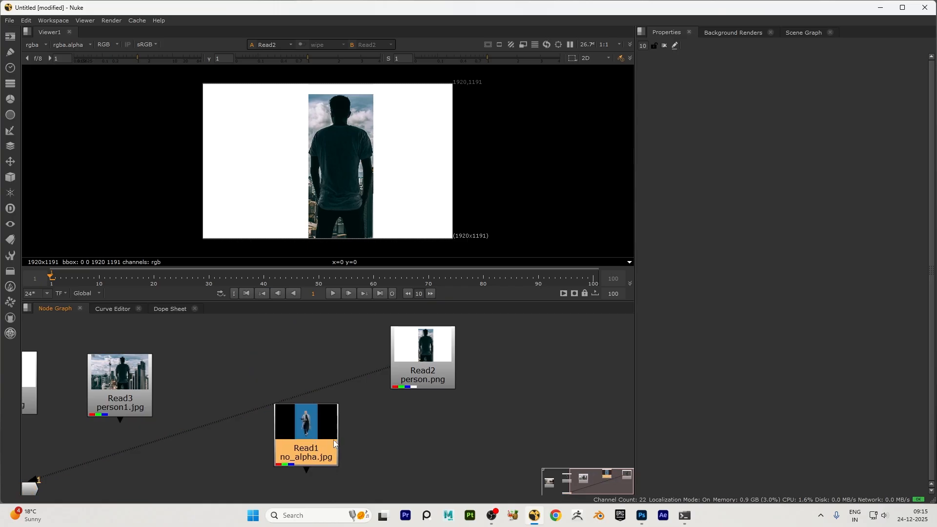
scroll(314, 442, "down", 2)
key("1")
scroll(321, 459, "up", 3)
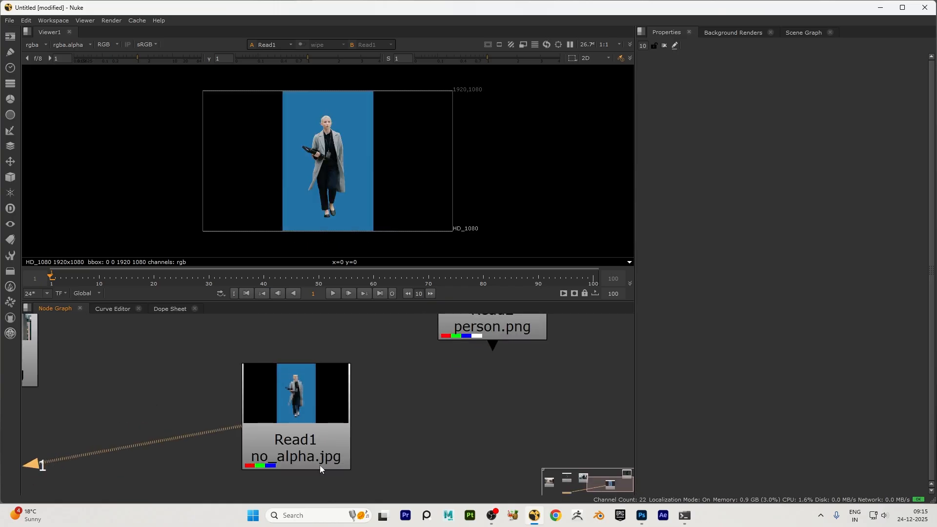
scroll(301, 451, "down", 5)
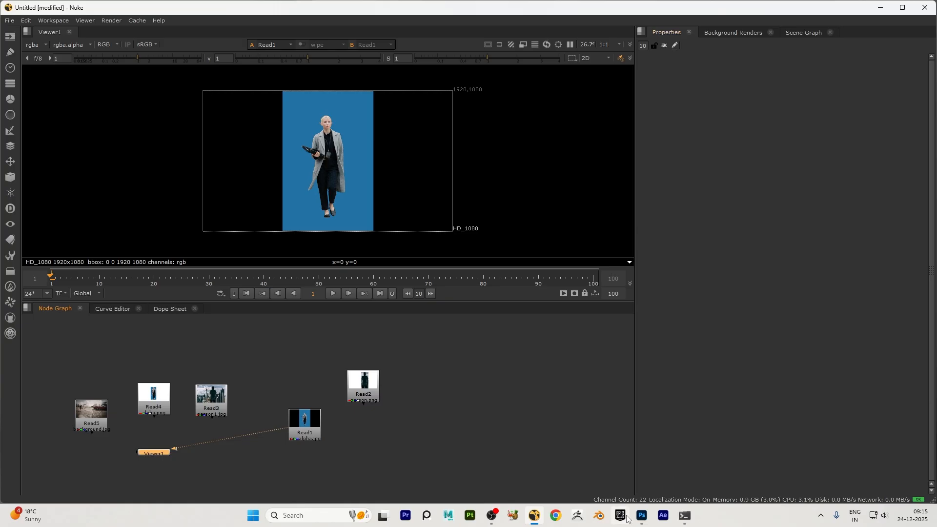
Switch to Photoshop, check the file type offered for saving a copy of the cutout, cancel and return to Nuke.
left_click(641, 516)
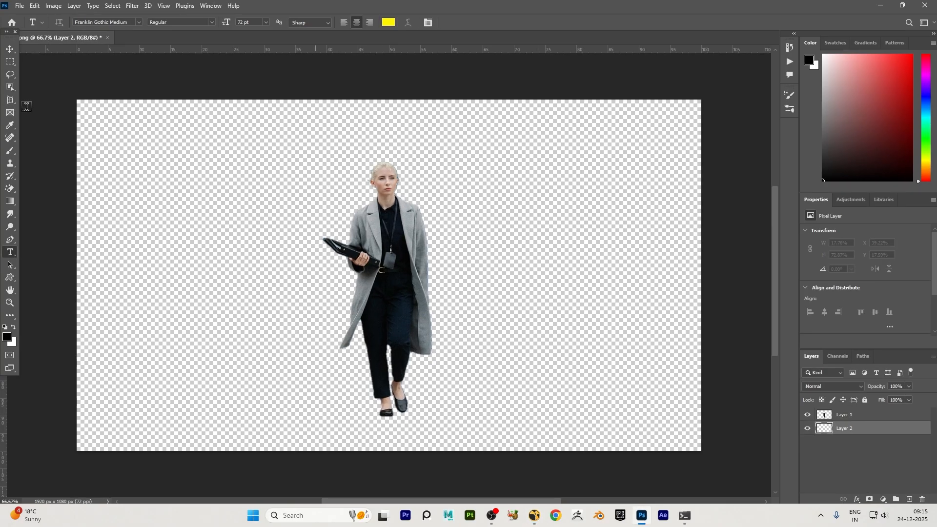
left_click(19, 6)
left_click(48, 134)
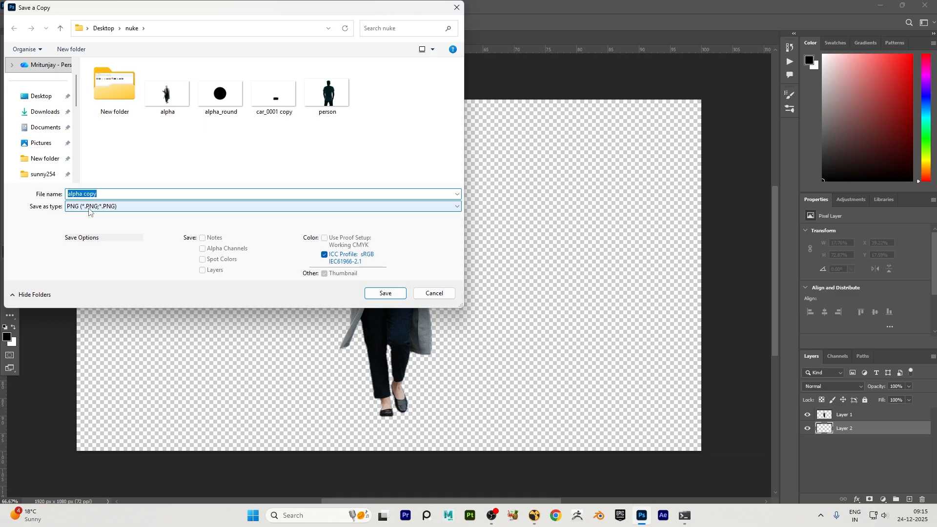
left_click(457, 7)
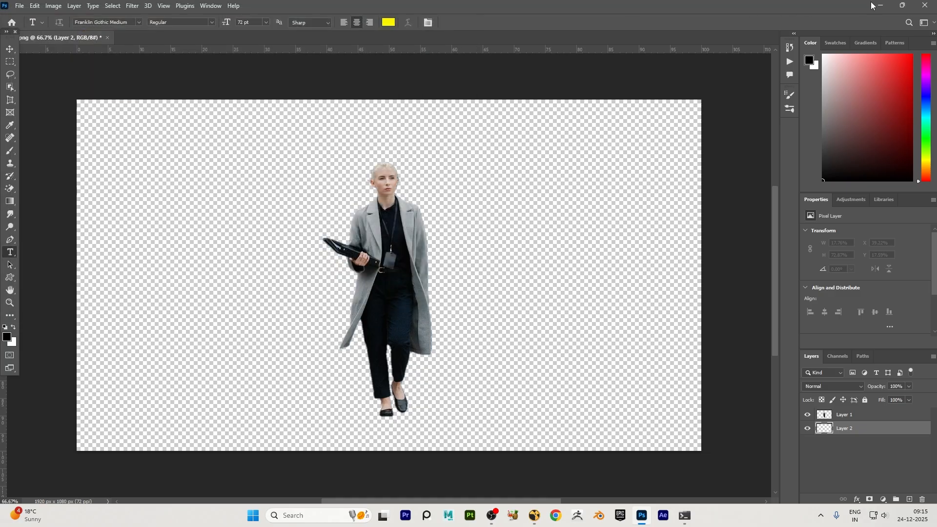
left_click(880, 5)
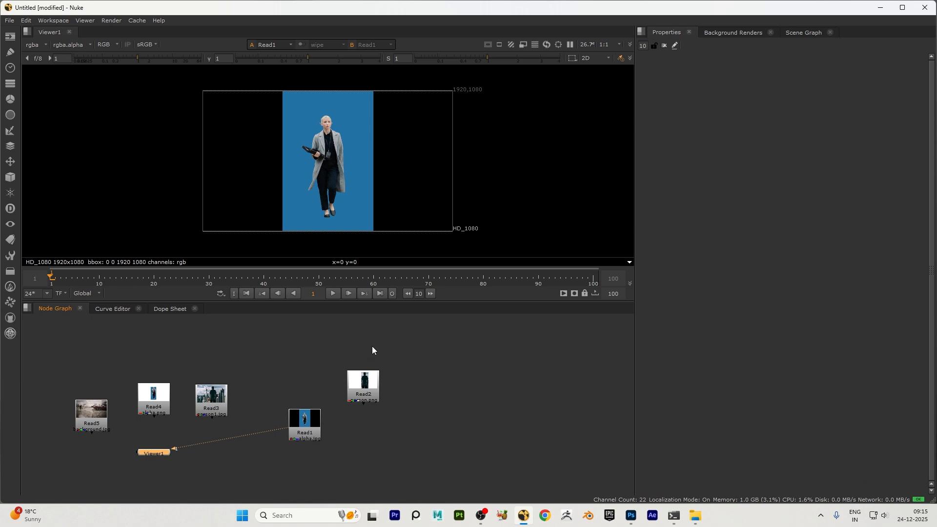
Connect the viewer to the alpha.png node and inspect the channel markers on that node.
scroll(390, 376, "up", 5)
scroll(466, 355, "down", 3)
scroll(439, 358, "down", 1)
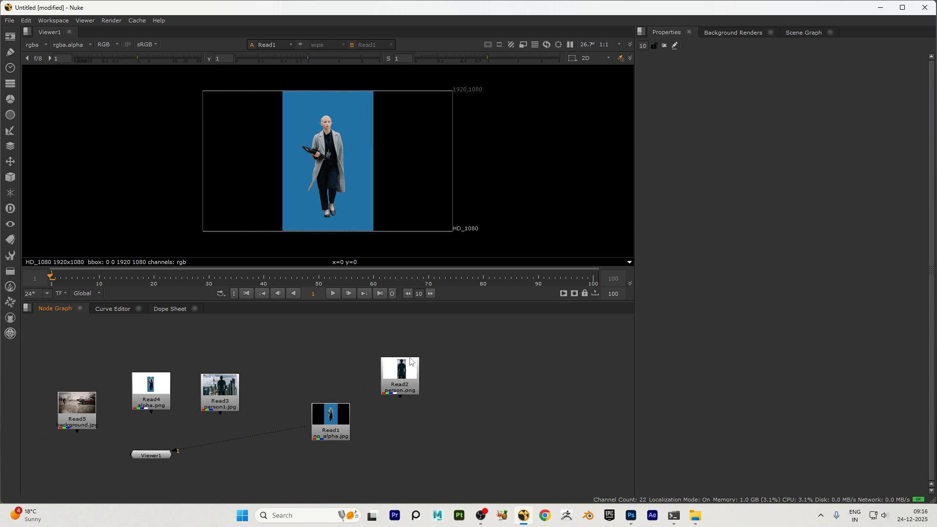
scroll(382, 391, "up", 1)
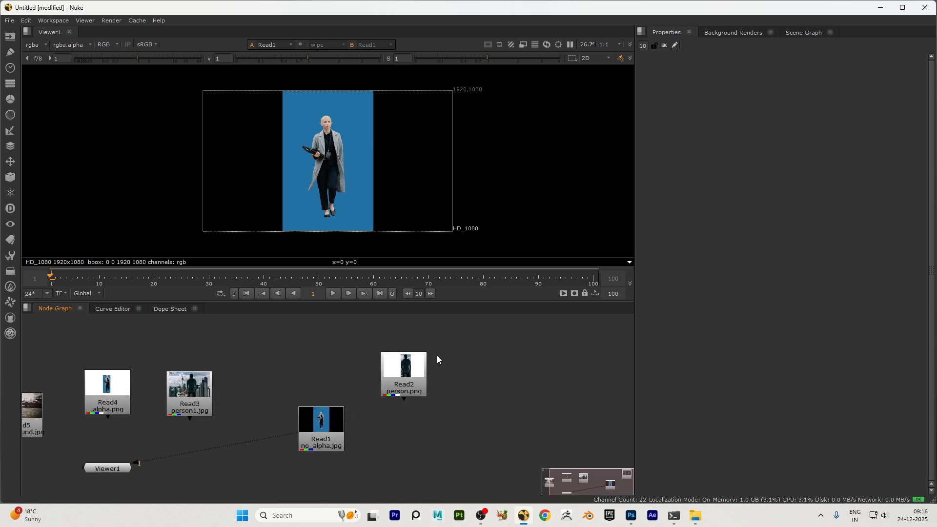
scroll(439, 360, "down", 2)
scroll(214, 386, "up", 2)
left_click(199, 386)
key("1")
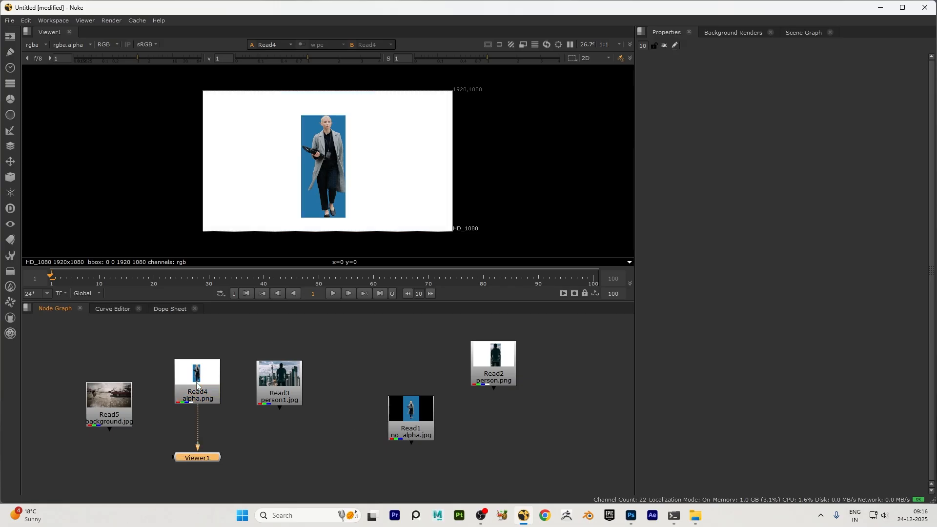
scroll(203, 387, "up", 4)
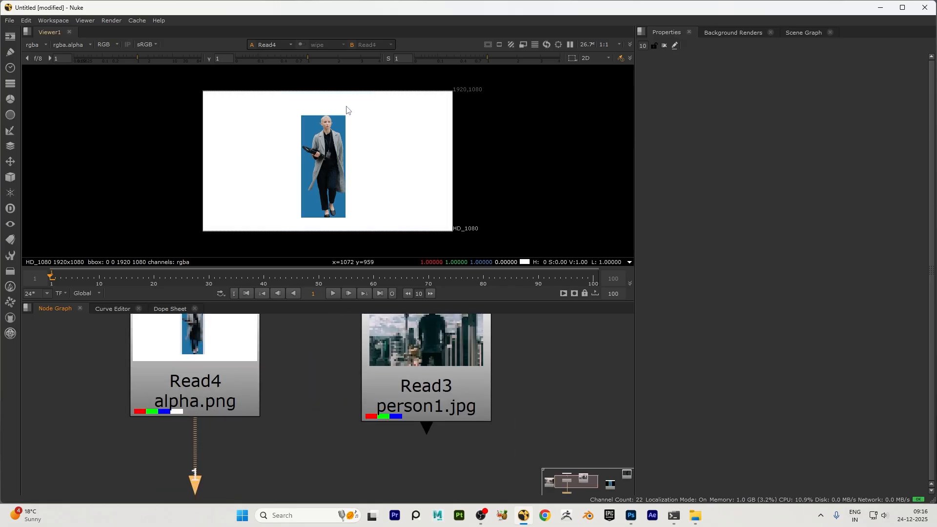
Examine the transparent cutout in Photoshop, return to Nuke and compare it with alpha.png in the viewer.
left_click(631, 515)
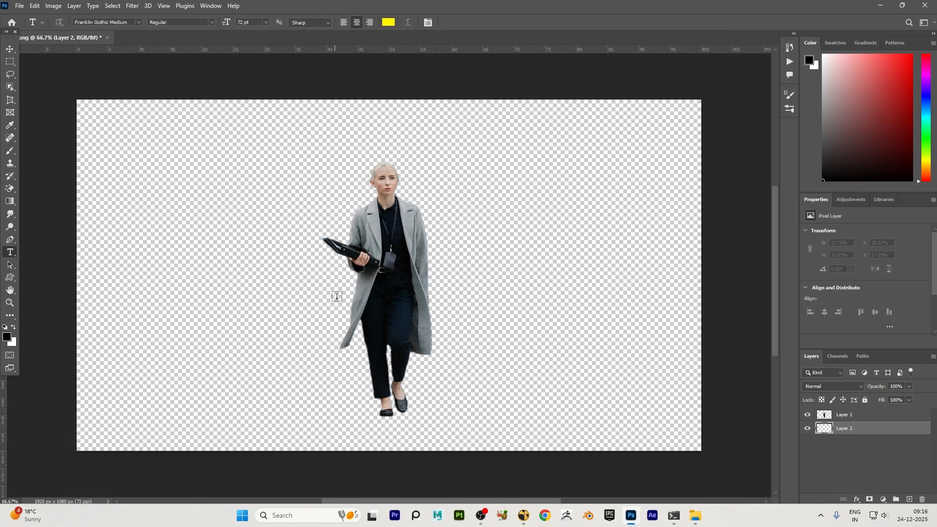
left_click(881, 6)
scroll(337, 127, "up", 4)
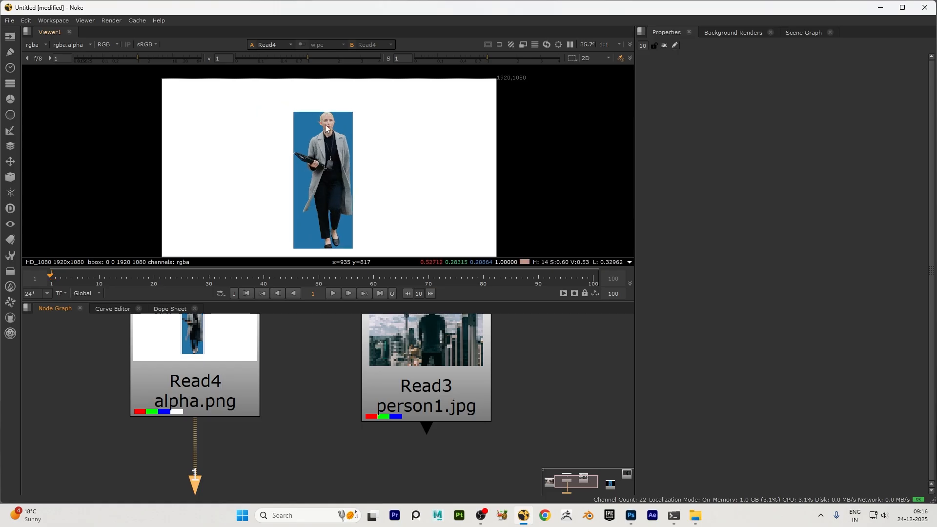
scroll(371, 105, "down", 2)
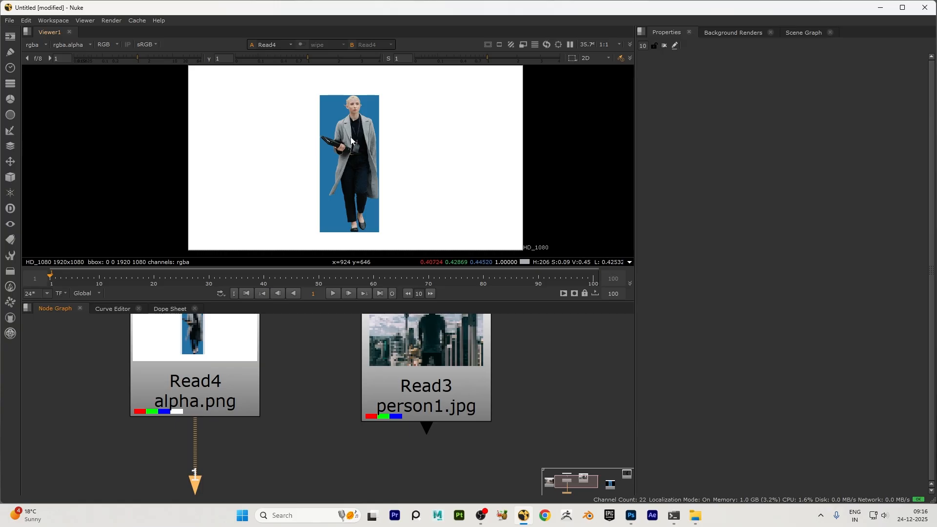
Display the alpha channel of alpha.png in the viewer, examine the matte and return to the RGB display.
left_click(104, 44)
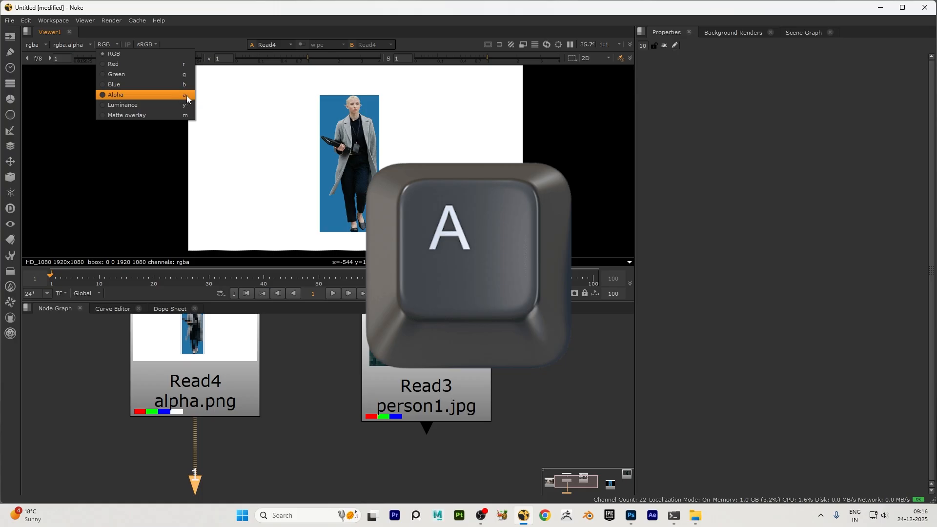
left_click(311, 379)
scroll(397, 165, "down", 5)
scroll(398, 165, "up", 3)
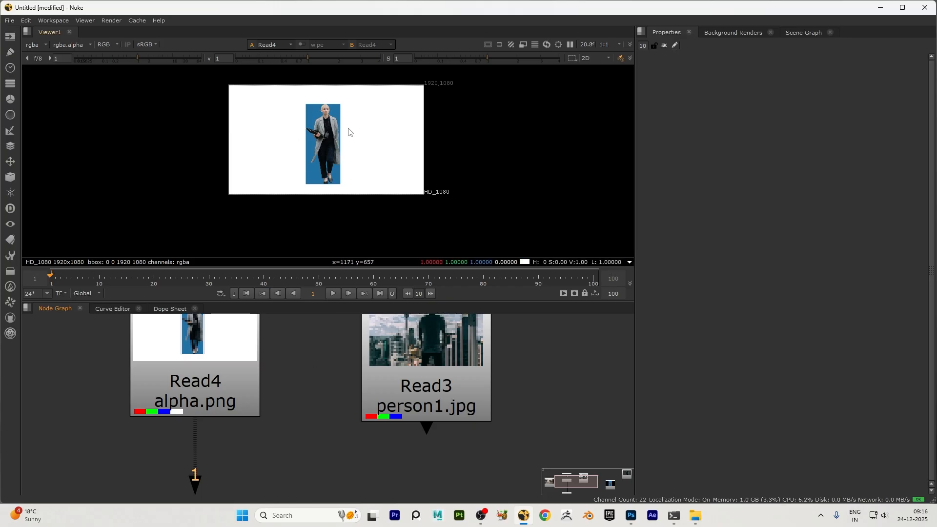
scroll(335, 121, "up", 1)
key("a")
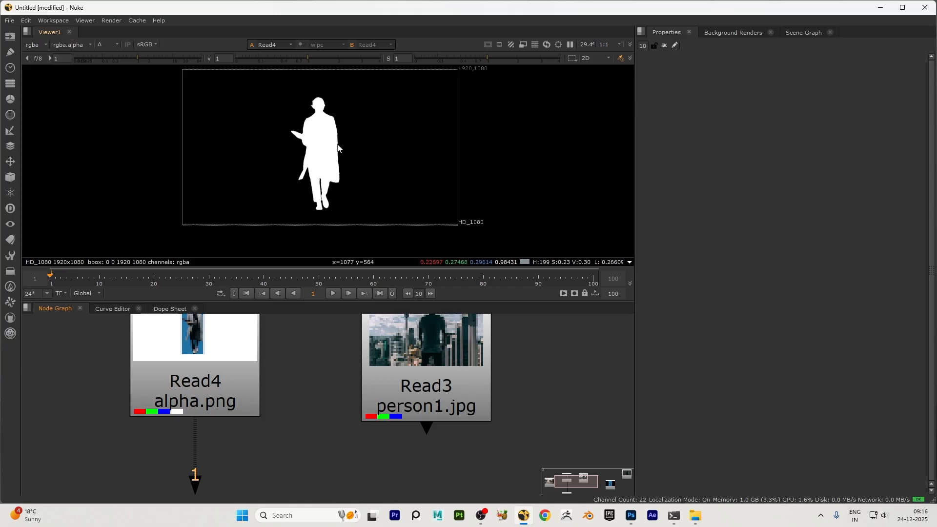
scroll(337, 106, "up", 1)
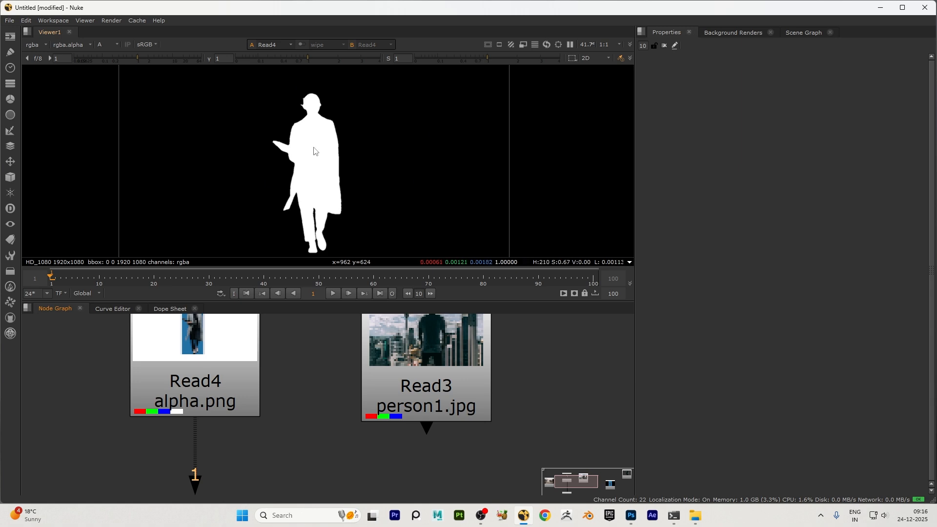
key("a")
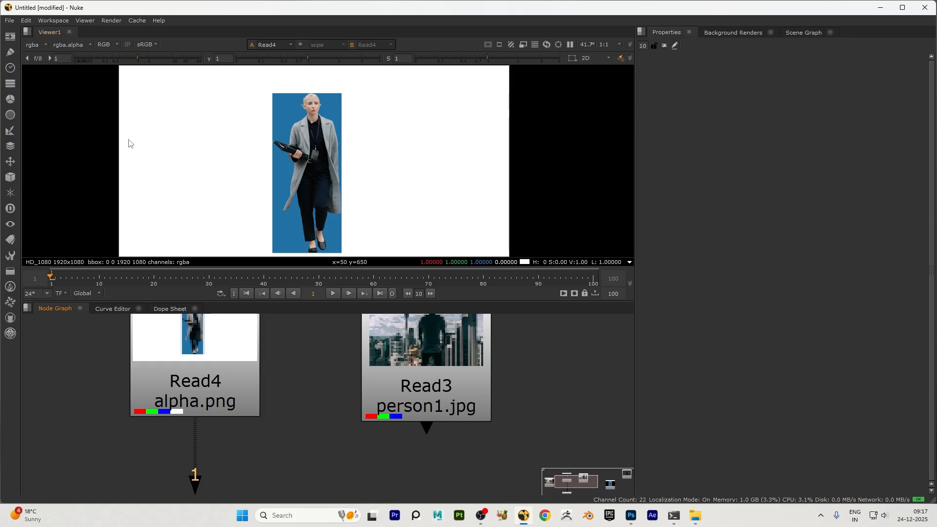
left_click(9, 36)
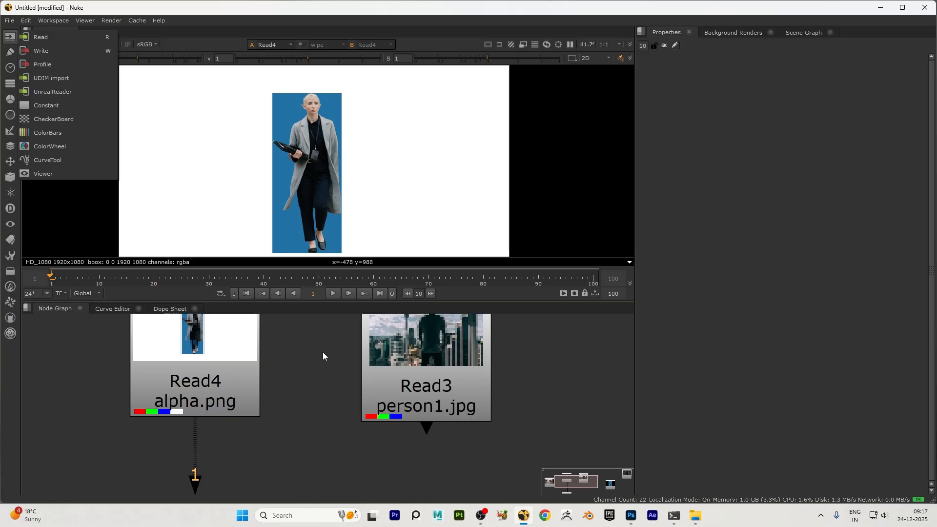
key("Escape")
scroll(302, 374, "down", 4)
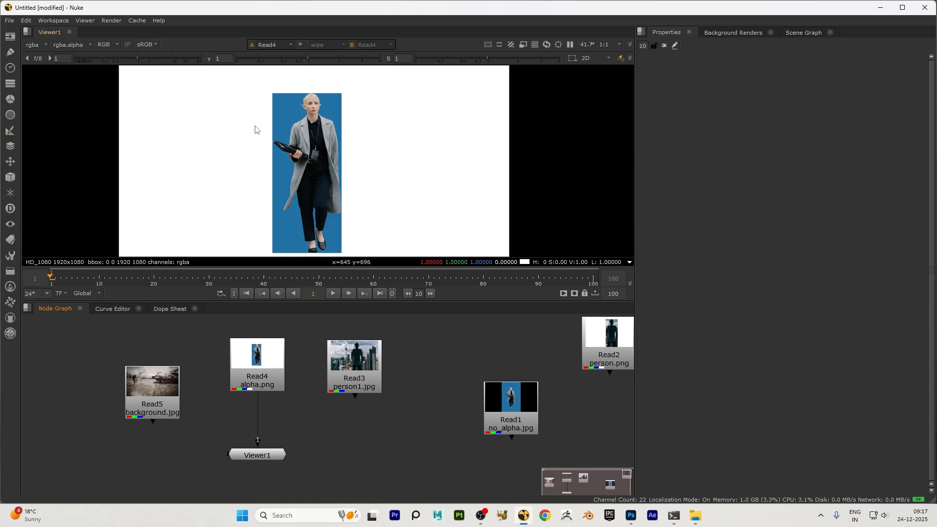
left_click(7, 41)
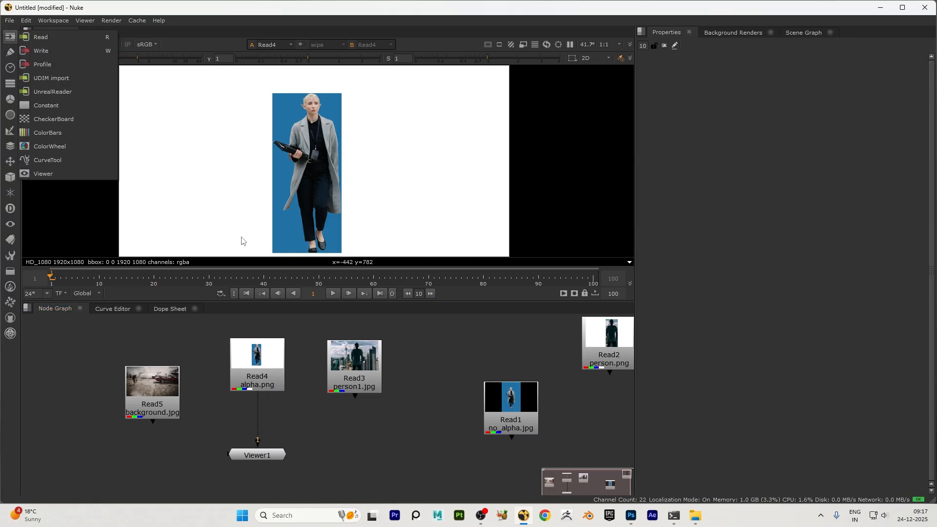
left_click(411, 441)
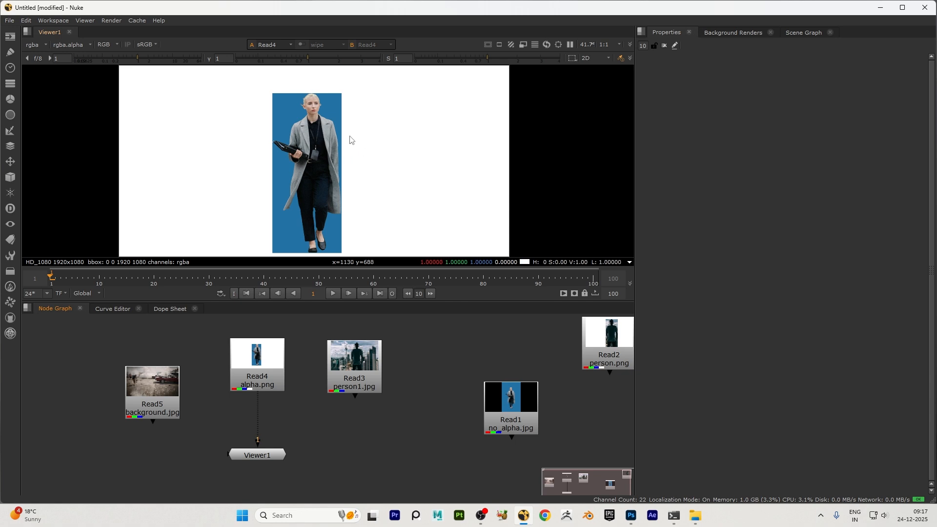
Display only the red channel of alpha.png in the viewer.
key("r")
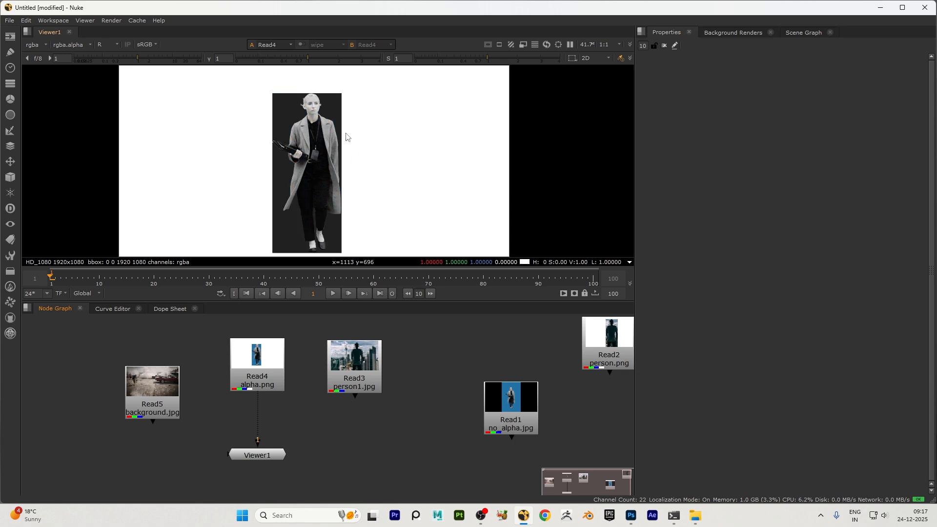
Display the green channel of alpha.png in the viewer, followed by its blue channel.
left_click(103, 45)
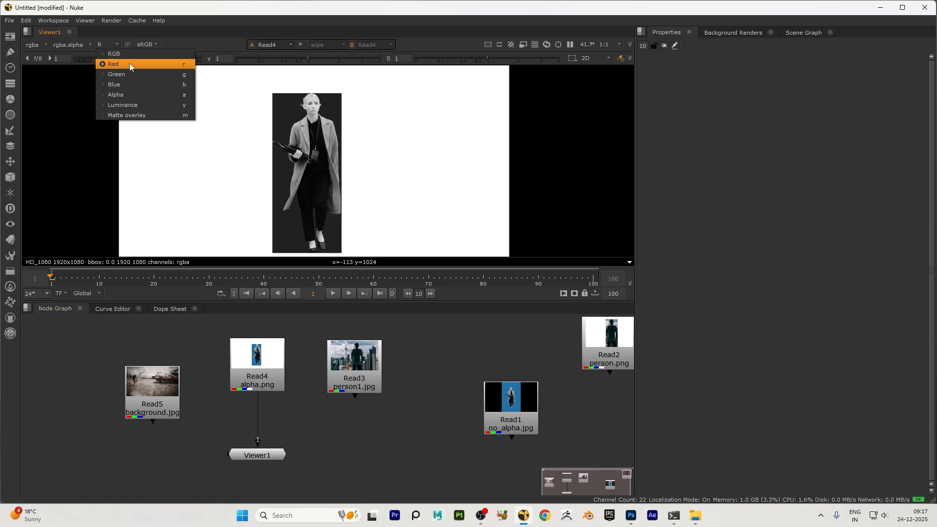
left_click(122, 74)
left_click(107, 43)
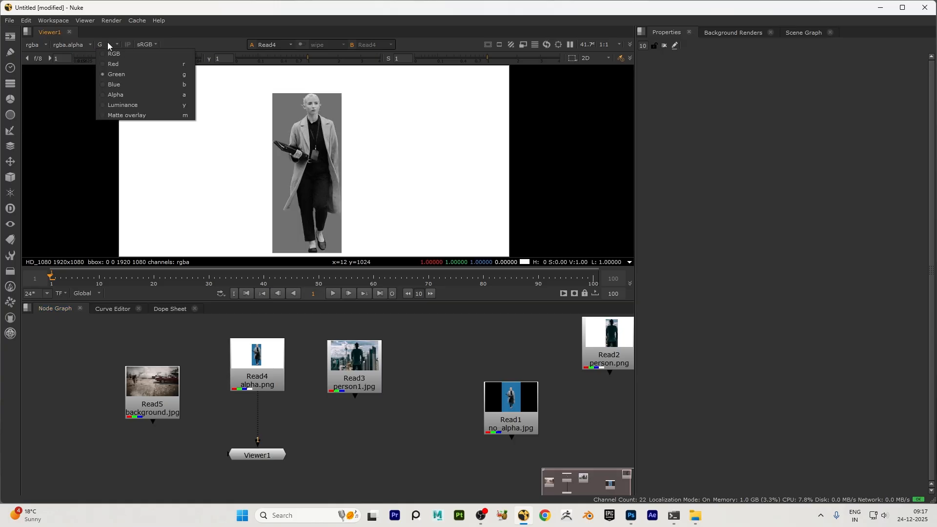
left_click(114, 84)
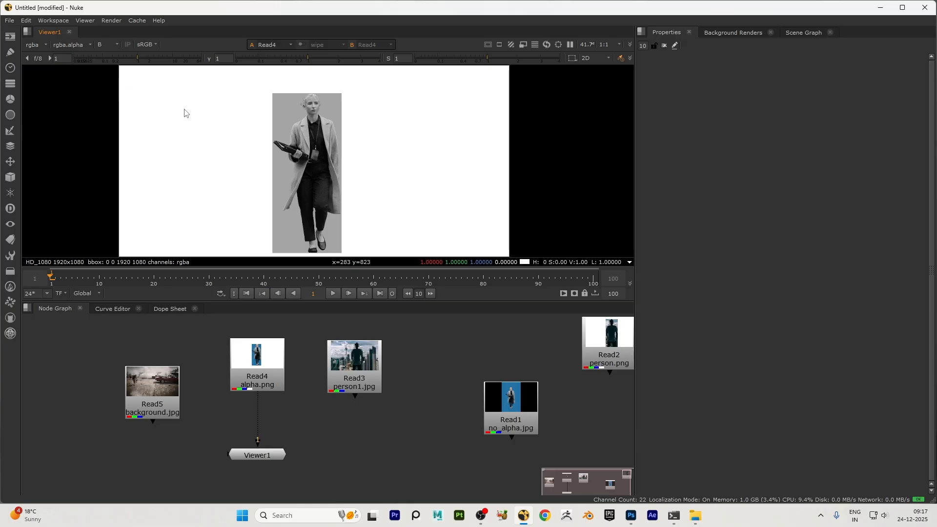
Return to the green channel of alpha.png and examine the person's face, coat and folder up close.
left_click(107, 45)
left_click(122, 74)
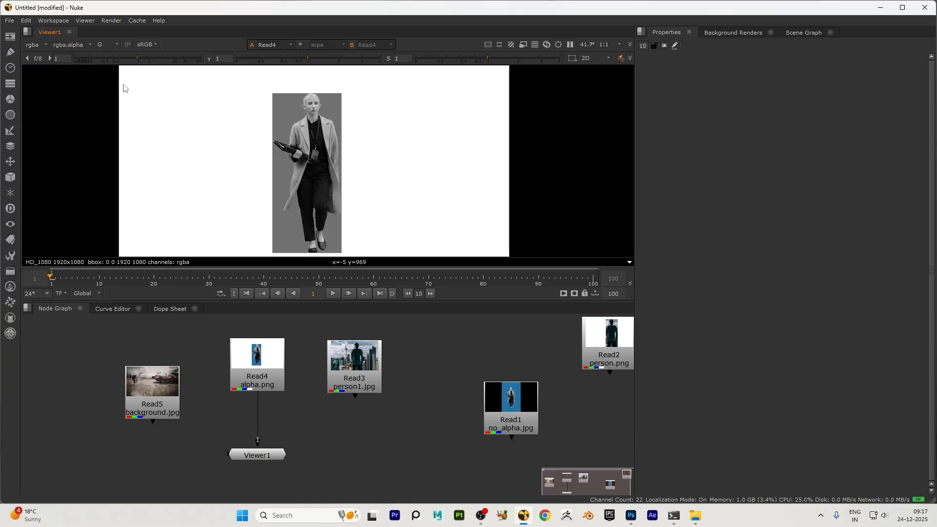
scroll(323, 107, "up", 6)
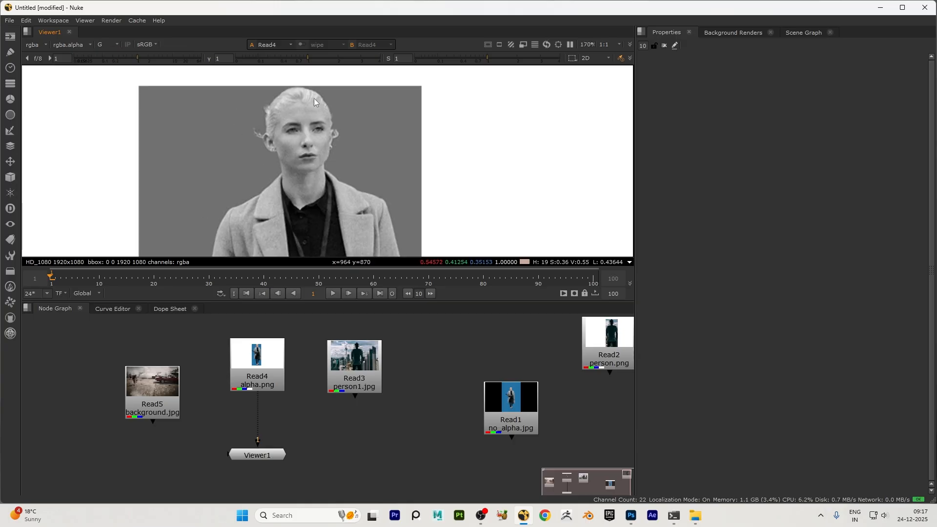
scroll(314, 98, "up", 3)
scroll(301, 105, "down", 5)
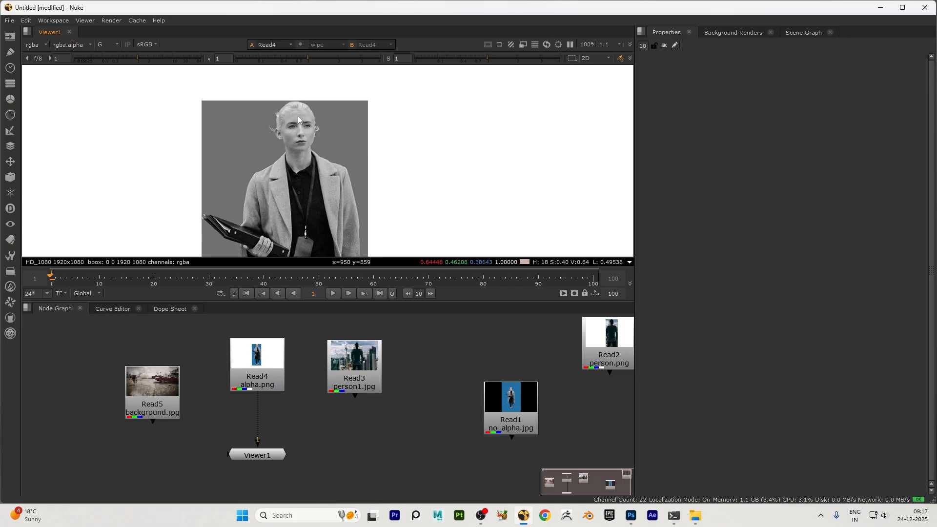
scroll(300, 116, "down", 2)
scroll(305, 225, "up", 4)
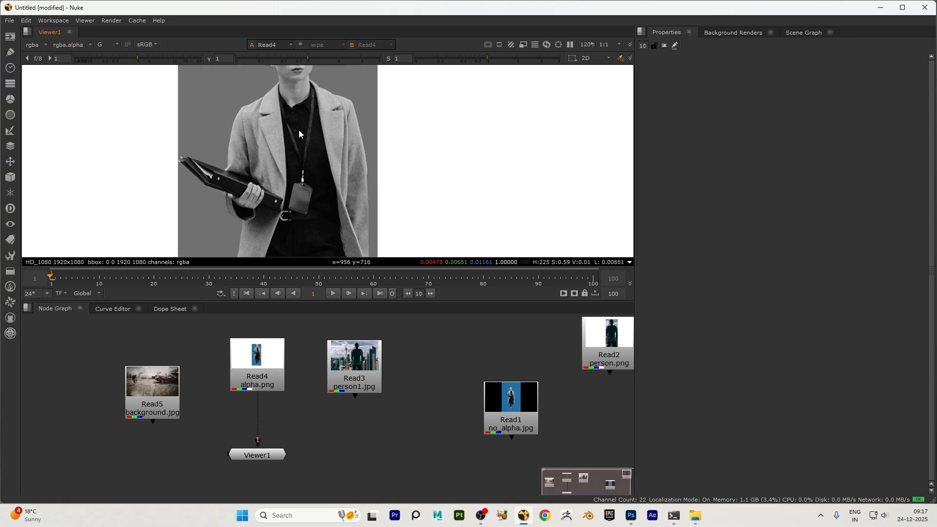
Display the red channel of alpha.png and examine the brightness of the face, coat and surrounding background up close.
left_click(103, 43)
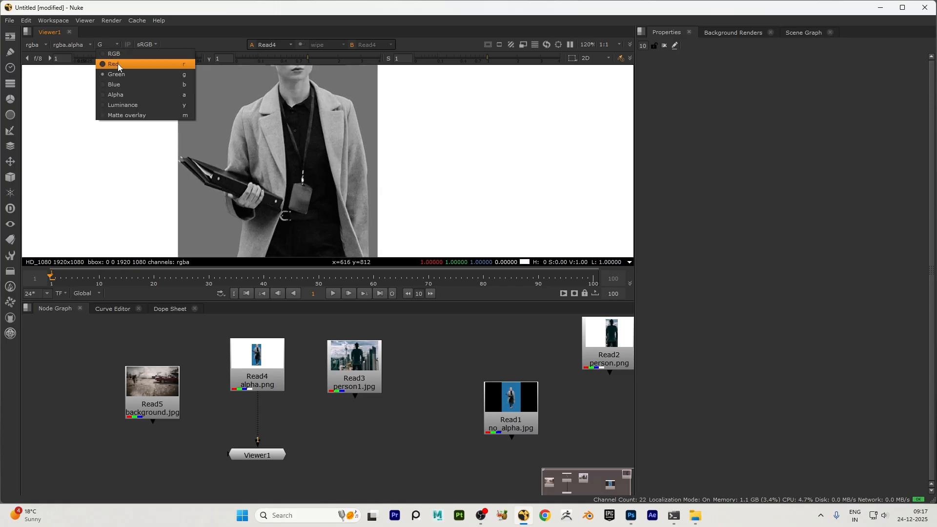
left_click(119, 65)
scroll(293, 130, "down", 2)
scroll(299, 114, "up", 3)
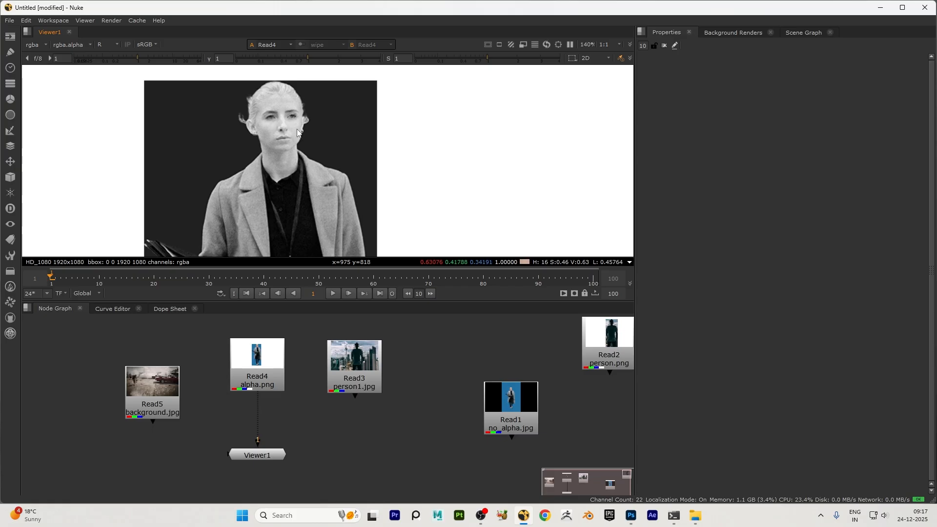
scroll(297, 131, "up", 3)
scroll(278, 141, "down", 2)
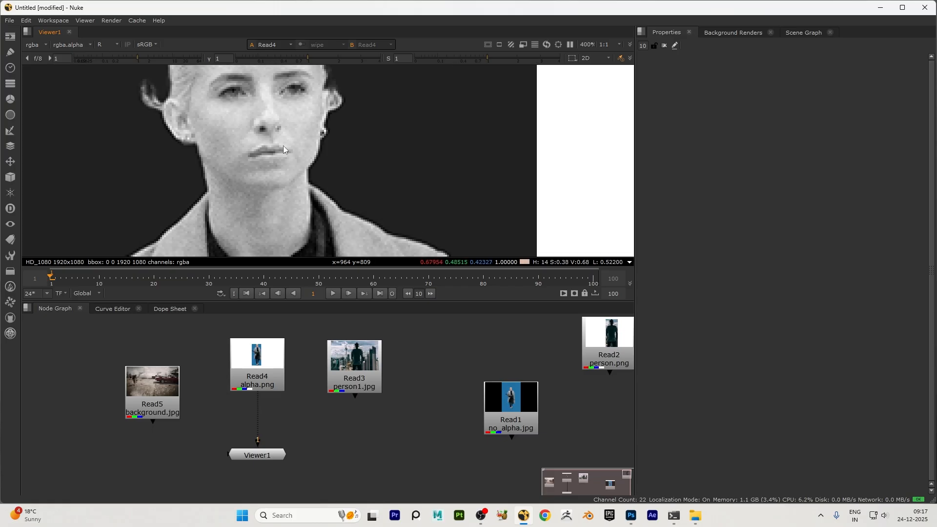
scroll(293, 142, "down", 3)
scroll(245, 190, "down", 2)
scroll(237, 219, "up", 4)
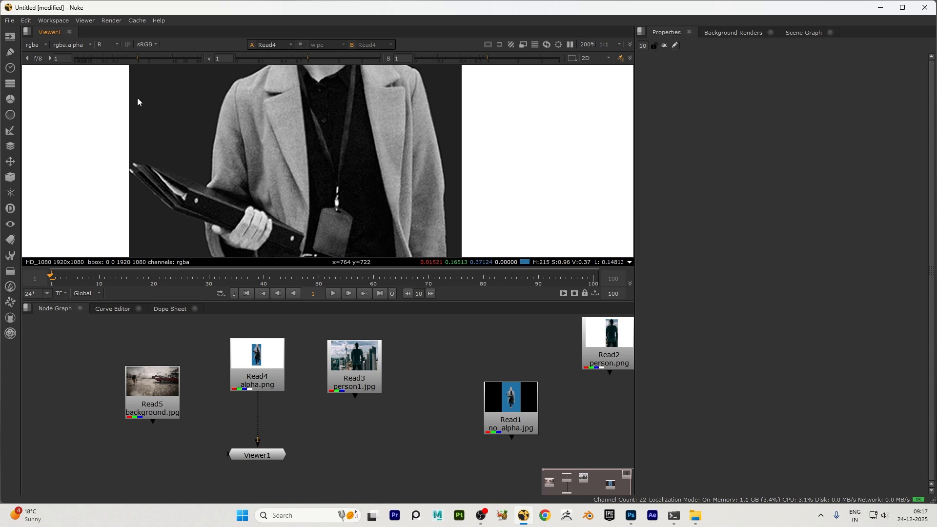
scroll(426, 143, "down", 2)
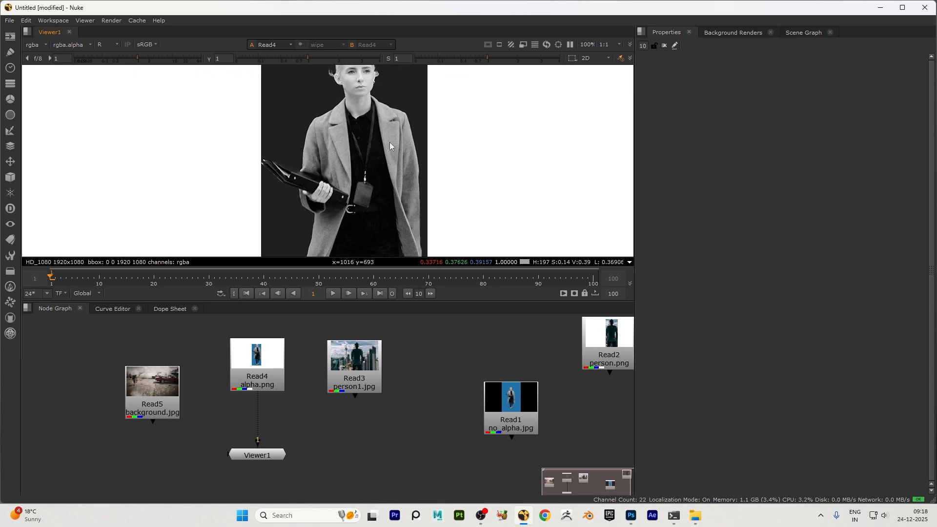
Switch the viewer between the RGB image and the red channel of alpha.png, ending on RGB.
key("r")
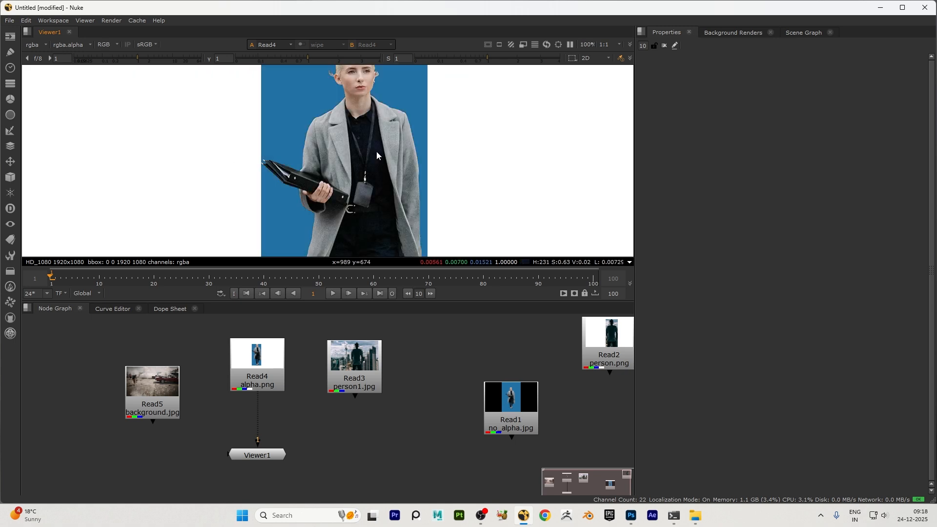
scroll(378, 142, "down", 2)
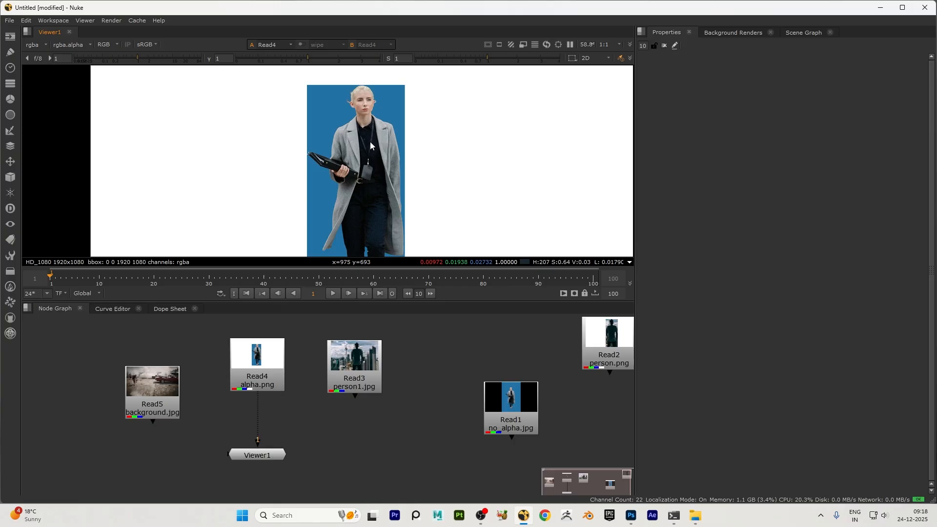
left_click(104, 43)
left_click(121, 54)
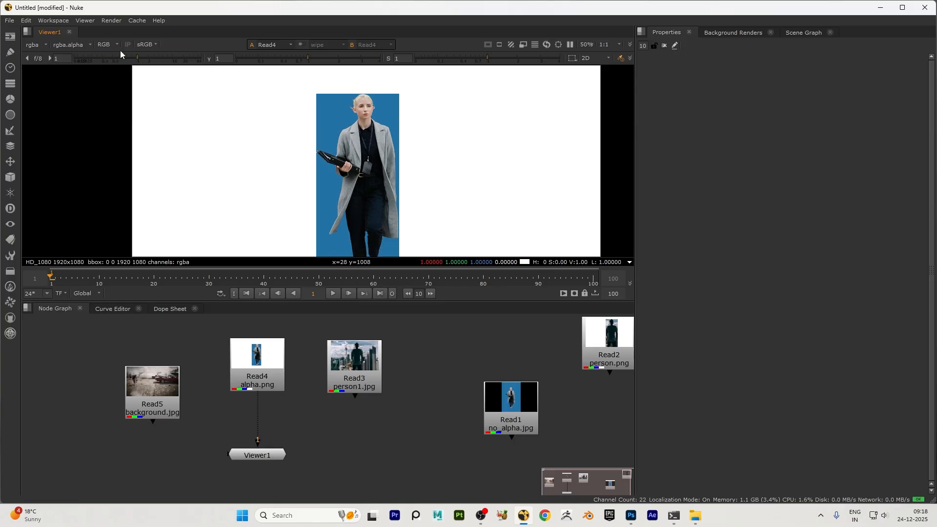
scroll(324, 123, "down", 1)
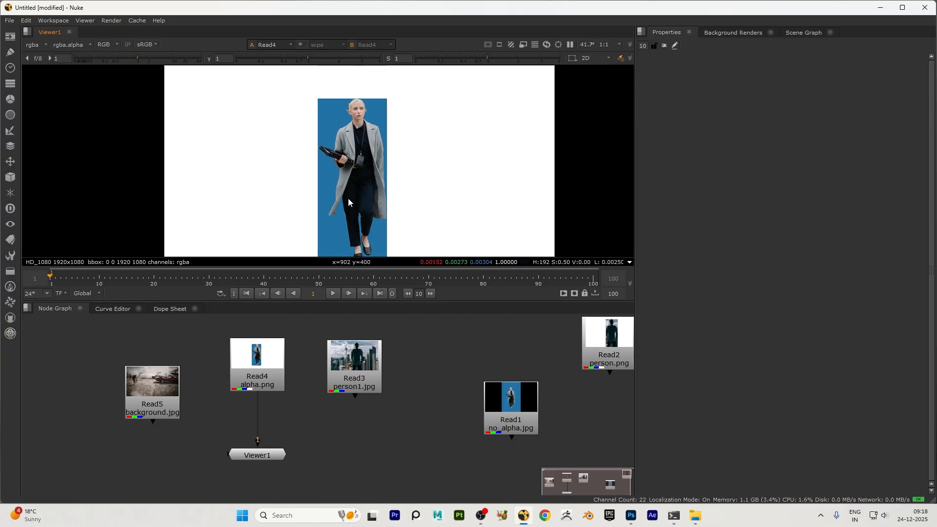
key("r")
scroll(370, 142, "down", 4)
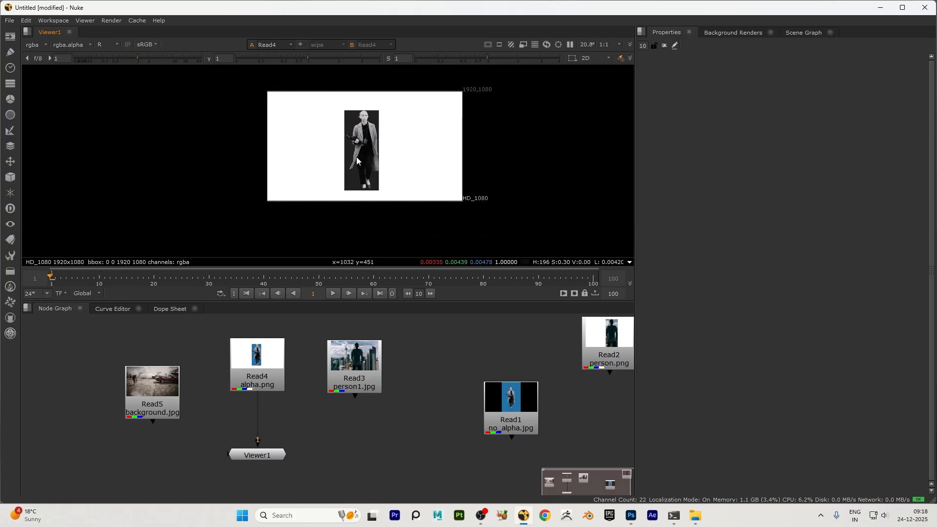
left_click(102, 45)
left_click(122, 55)
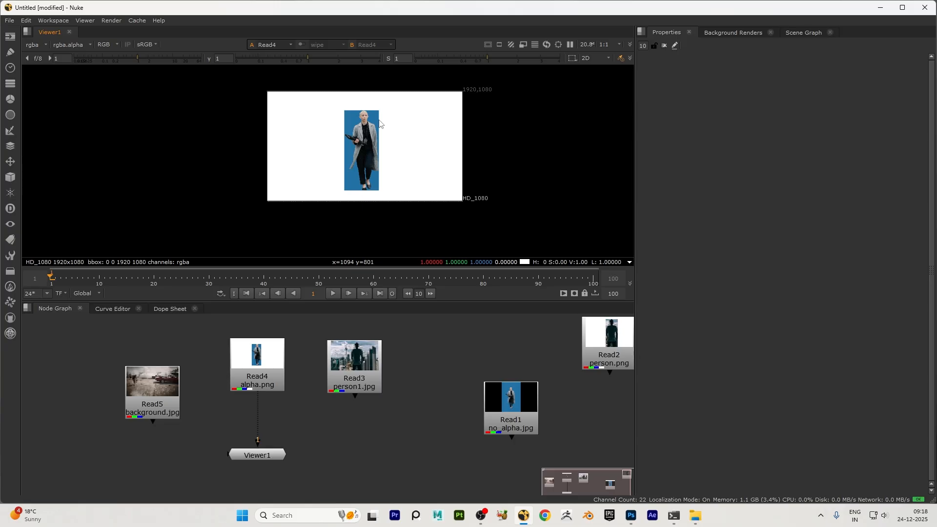
Display the alpha channel of alpha.png, examine the person's matte and return the viewer to RGB.
key("a")
key("a")
key("a")
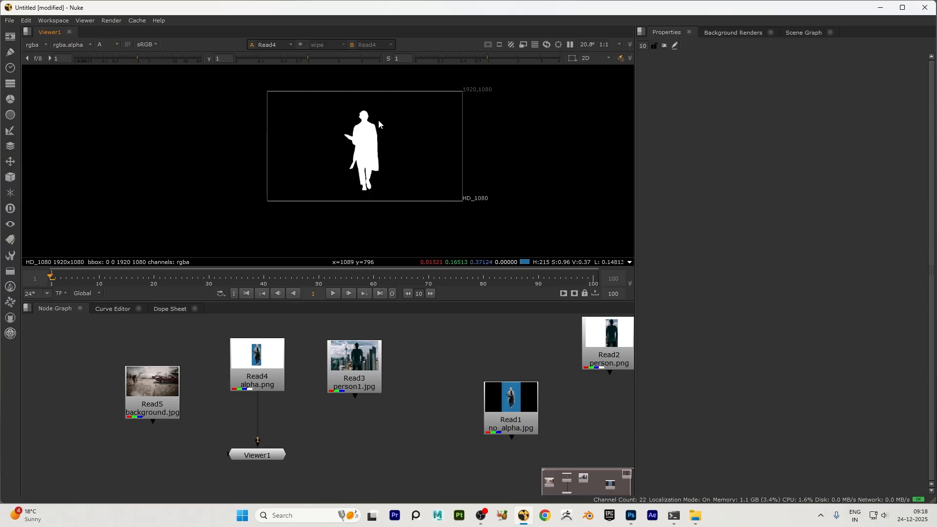
scroll(378, 119, "up", 1)
scroll(379, 118, "up", 1)
scroll(379, 118, "down", 1)
key("a")
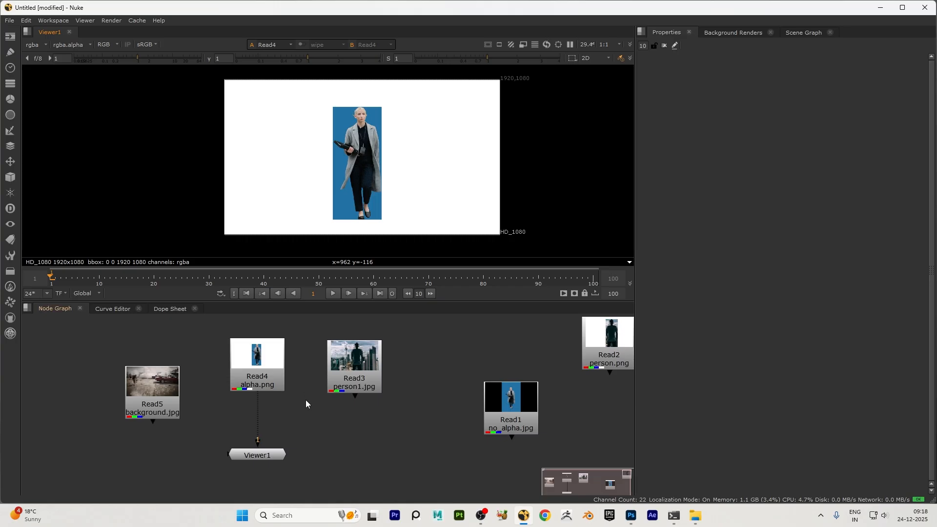
Examine the RGB output of alpha.png in the viewer, including the blue and white areas around the person.
left_click(250, 389)
key("1")
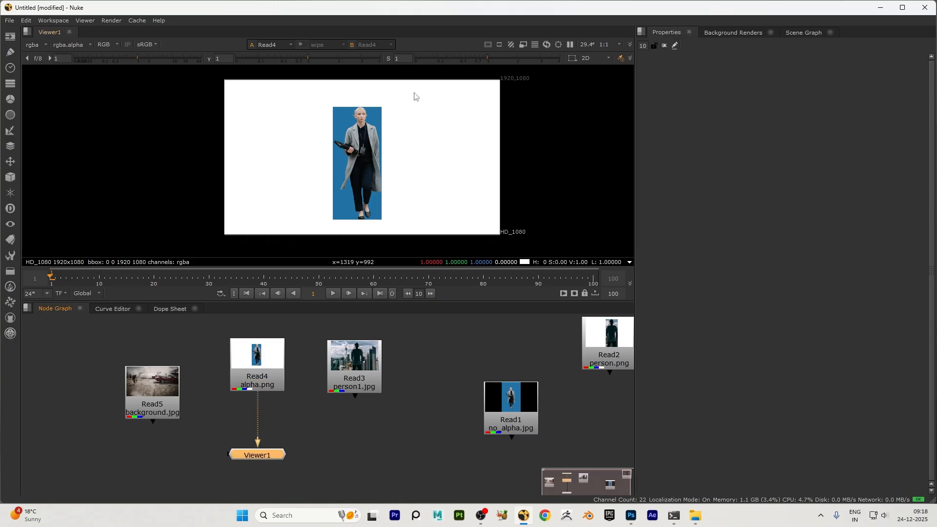
scroll(353, 159, "up", 3)
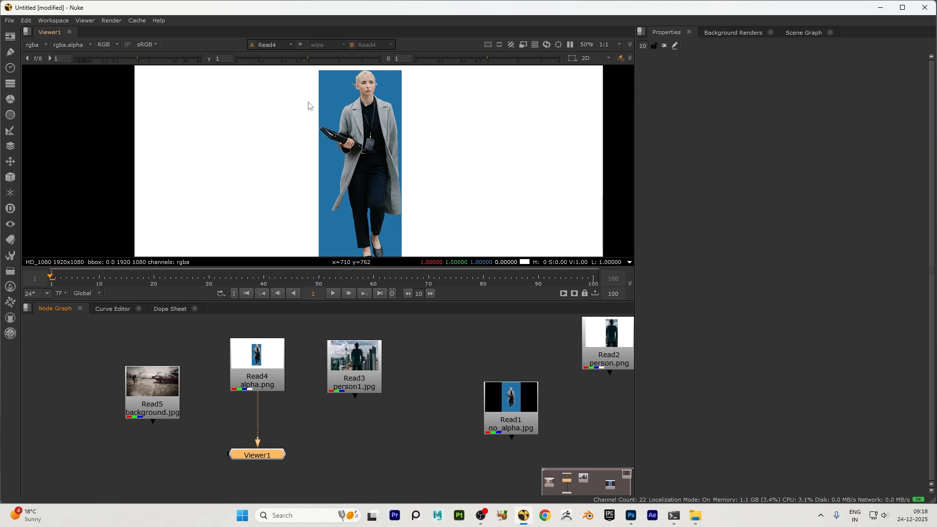
scroll(393, 141, "down", 3)
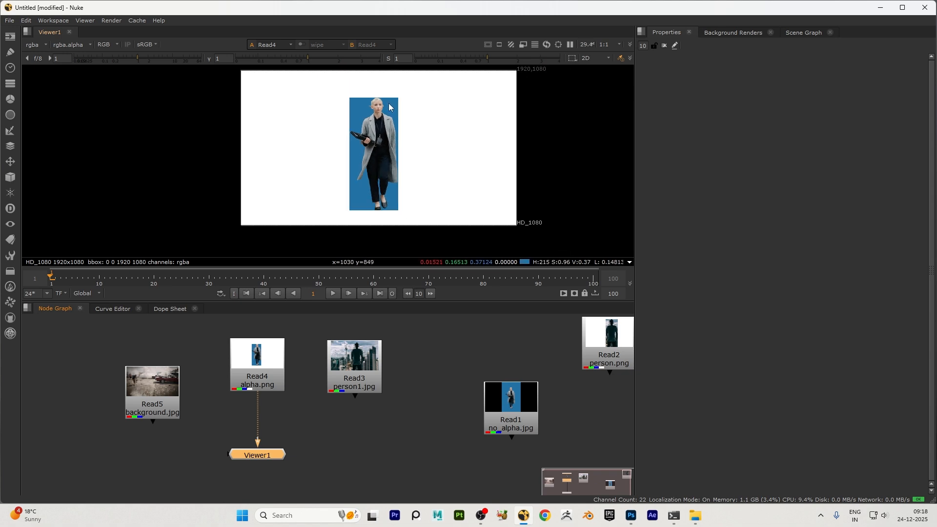
Add a Premult node to an empty area of the node graph.
left_click(264, 376)
left_click(352, 457)
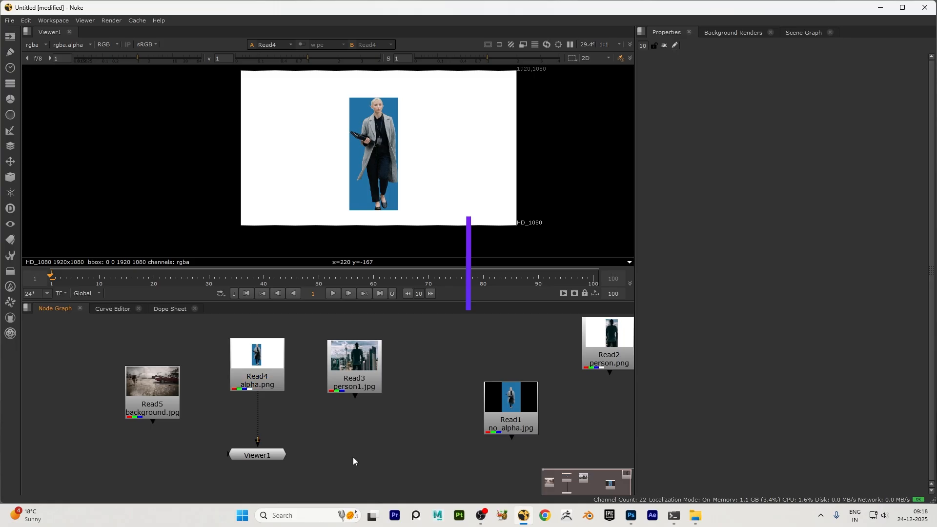
key("Tab")
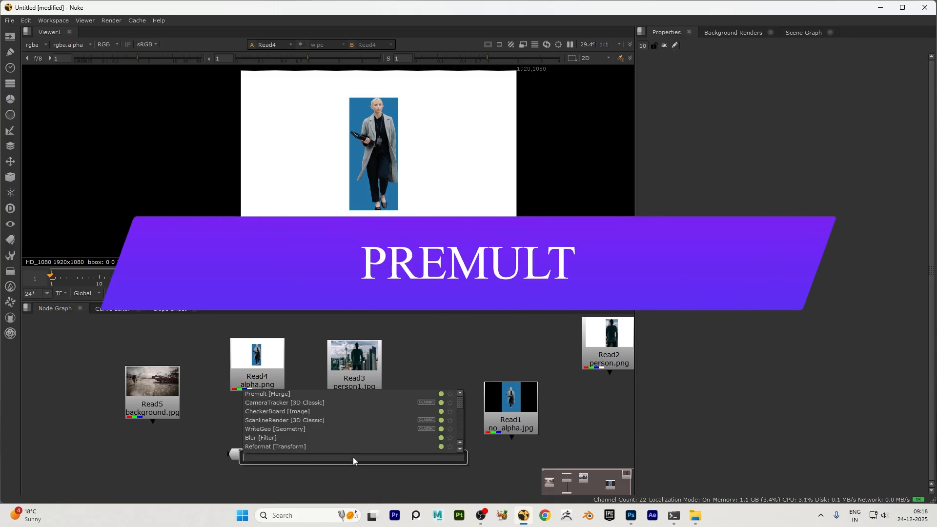
type("pre")
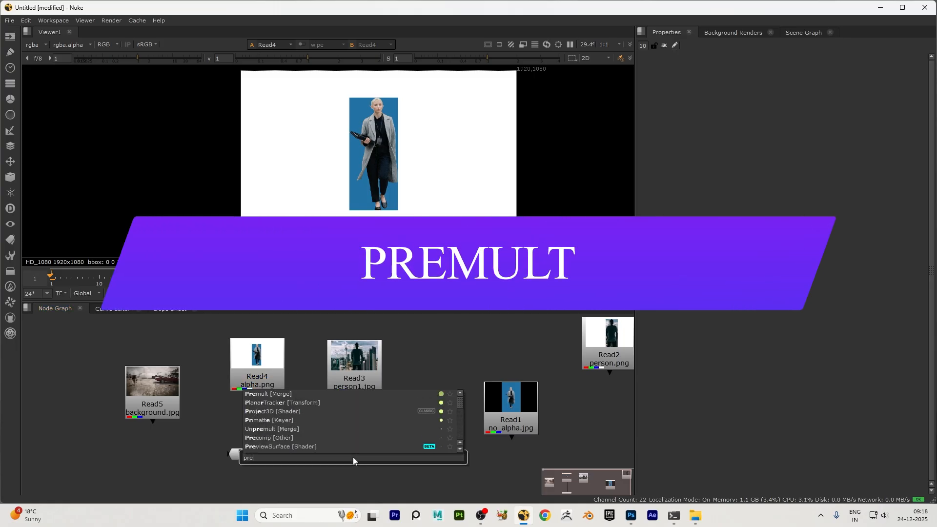
left_click(266, 395)
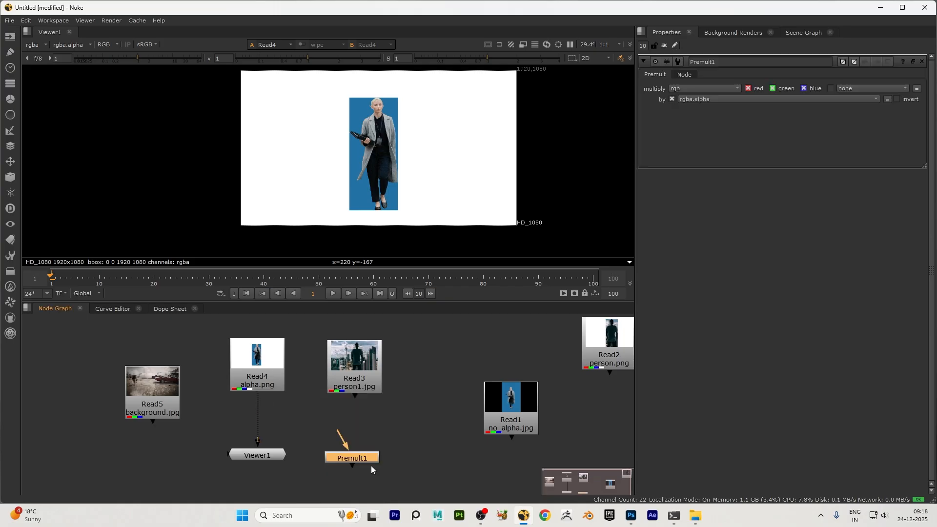
Insert the Premult node into the connection between the alpha.png node and Viewer1.
scroll(275, 443, "up", 2)
left_click_drag(254, 348, 250, 371)
left_click_drag(237, 432, 243, 383)
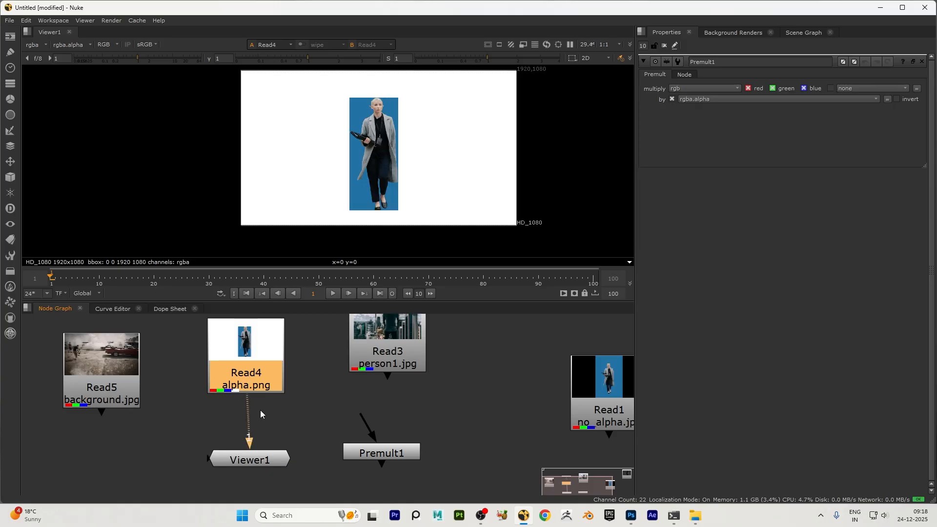
left_click_drag(379, 457, 251, 428)
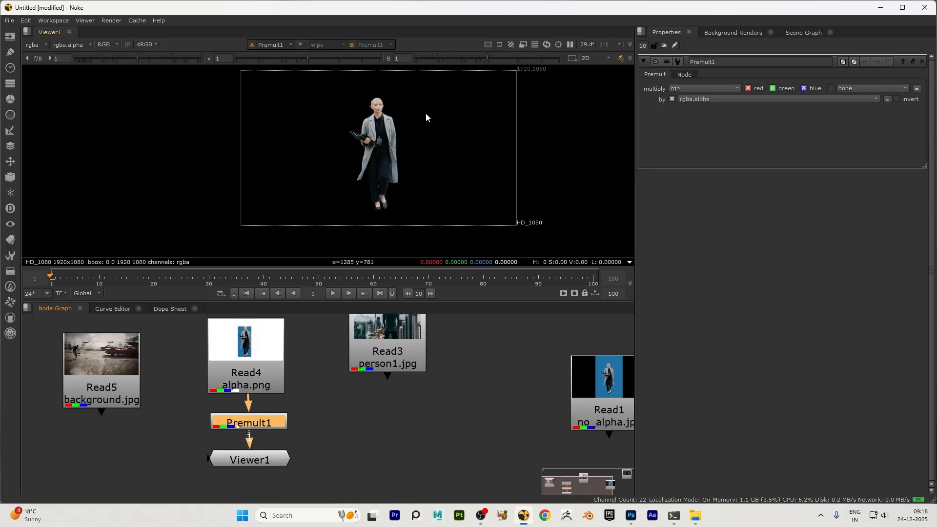
Move background.jpg away from the other nodes and space out alpha.png, Premult and Viewer1 vertically.
scroll(385, 383, "down", 5)
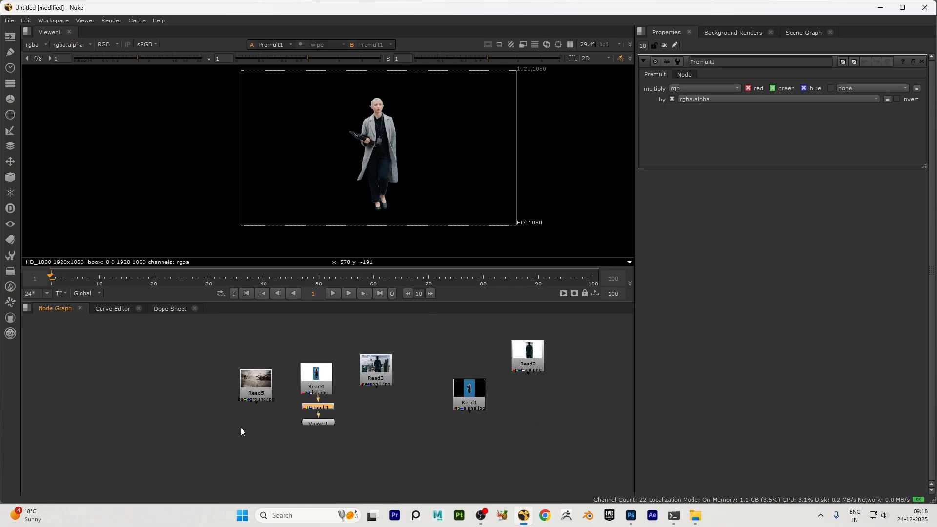
left_click_drag(253, 383, 173, 374)
left_click_drag(283, 347, 333, 427)
left_click_drag(323, 371, 304, 344)
left_click_drag(323, 408, 304, 421)
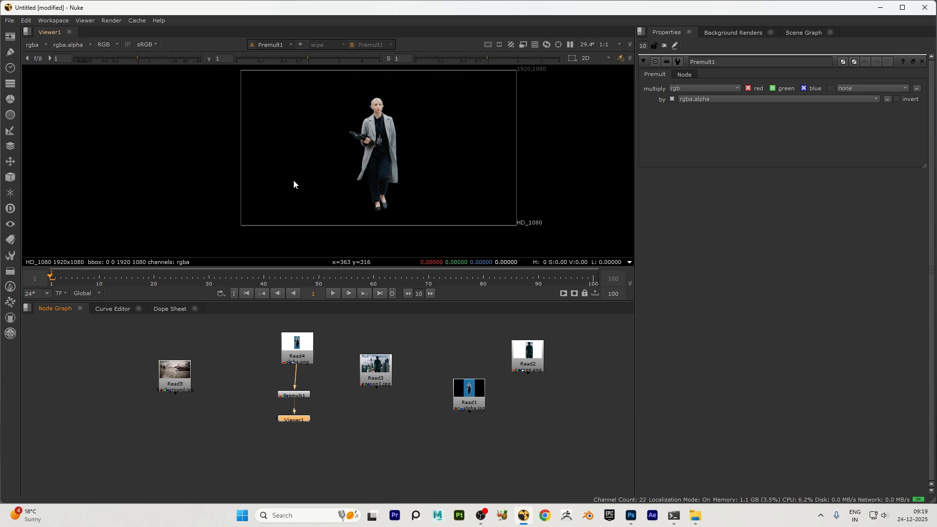
Add a Merge node with its B input connected to the background.jpg node.
scroll(229, 394, "up", 2)
left_click(229, 394)
key("m")
left_click_drag(241, 393, 156, 378)
scroll(167, 363, "up", 3)
scroll(156, 373, "down", 2)
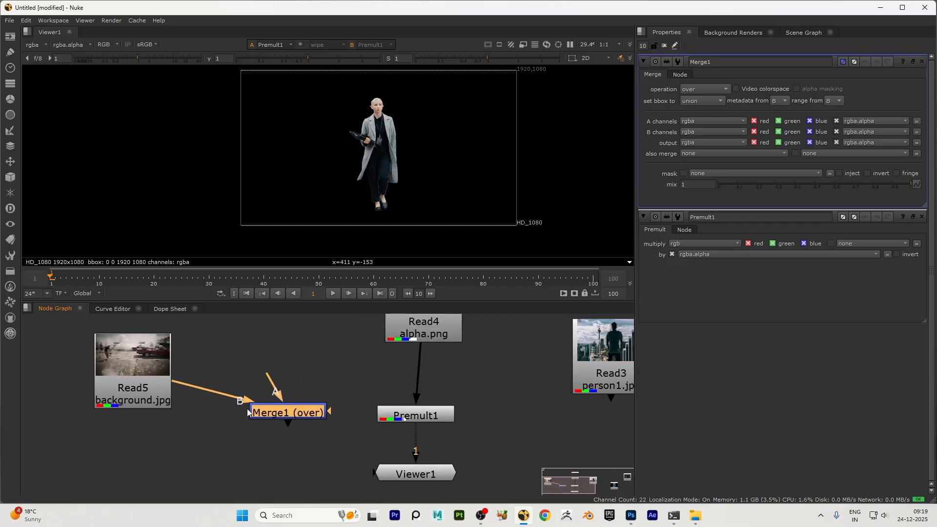
Connect the Merge node's A input to the Premult node and the viewer to the Merge output.
left_click_drag(269, 378, 400, 414)
scroll(400, 414, "down", 2)
left_click_drag(244, 378, 244, 402)
left_click_drag(411, 430, 329, 420)
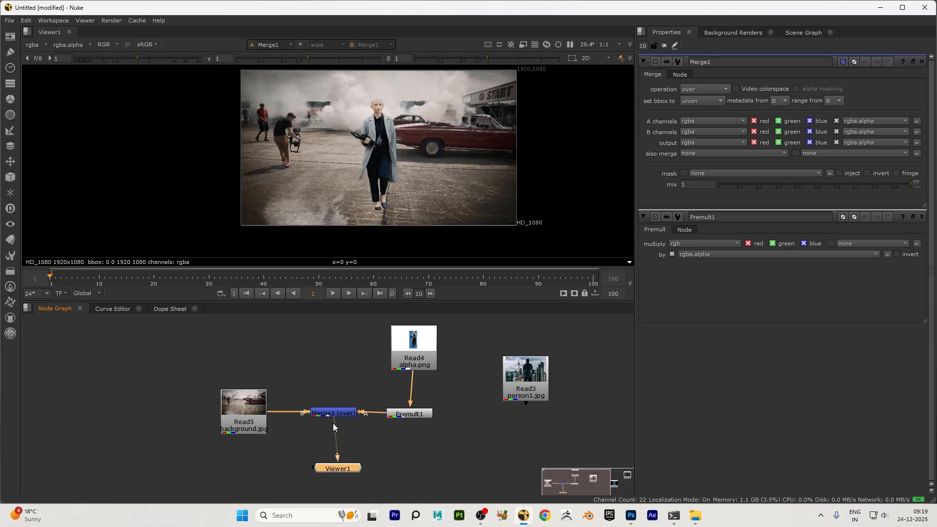
Reposition the background.jpg and Premult nodes slightly above the Merge node.
left_click_drag(261, 414, 268, 382)
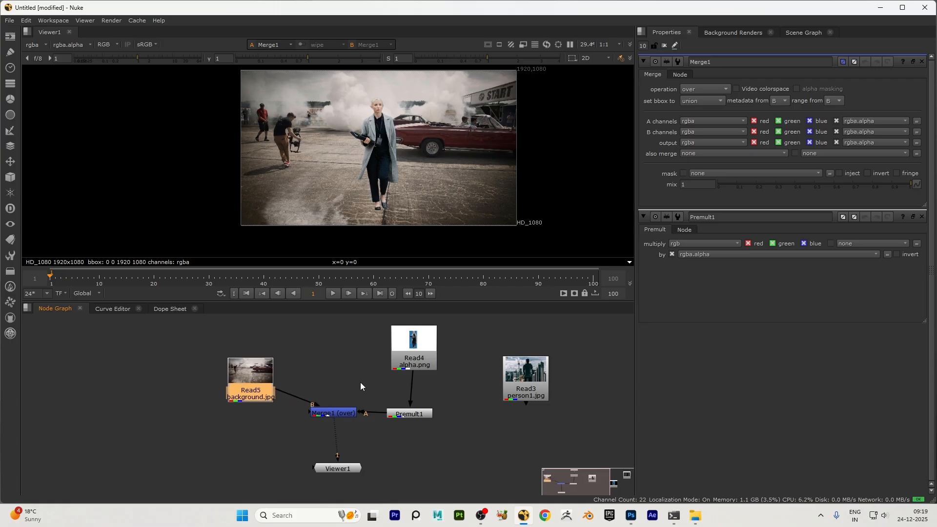
left_click_drag(422, 415, 410, 407)
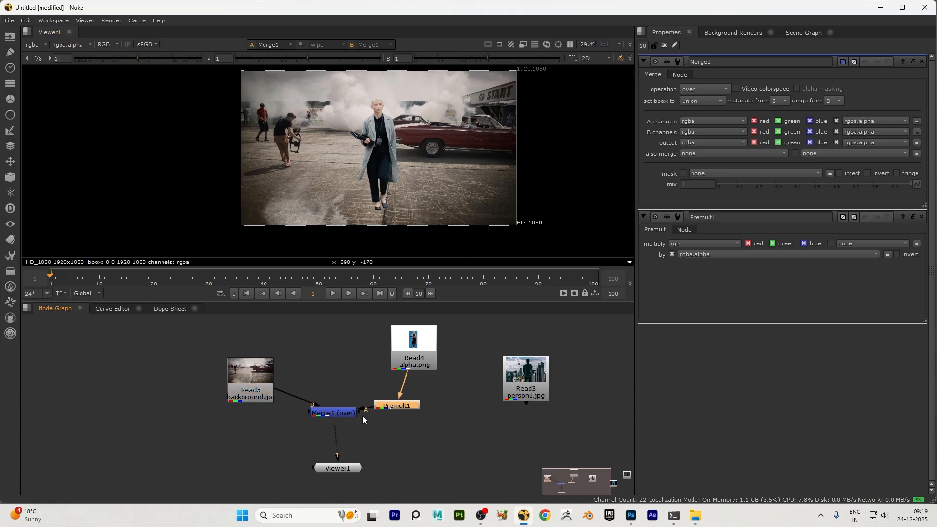
scroll(374, 411, "up", 3)
scroll(375, 409, "down", 3)
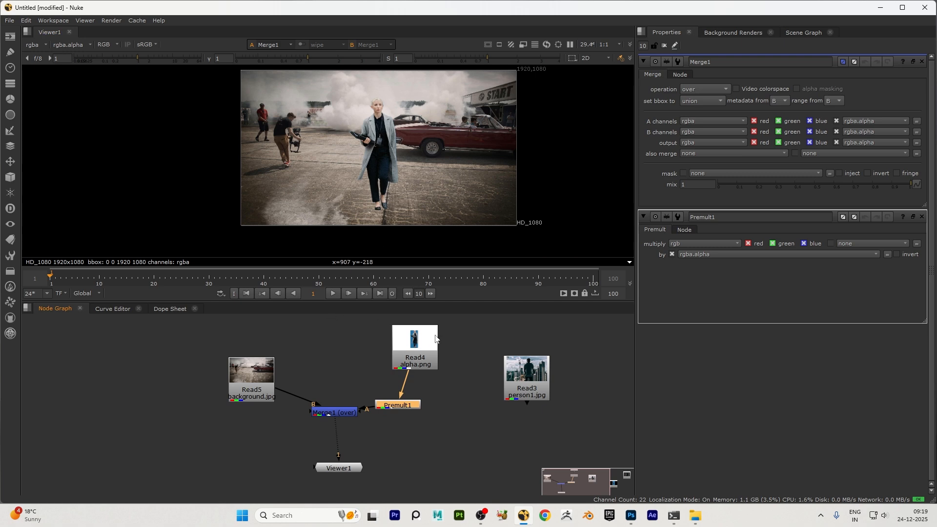
scroll(438, 337, "up", 1)
scroll(393, 157, "up", 2)
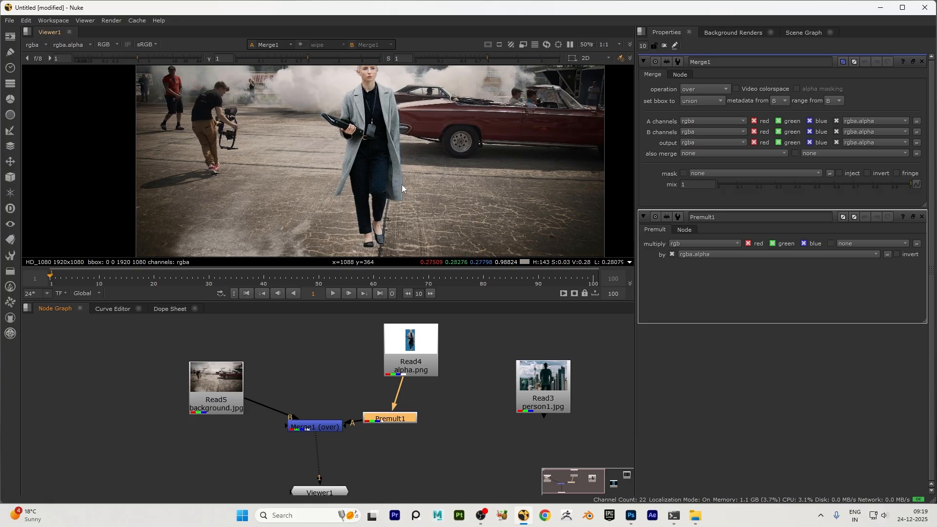
scroll(381, 159, "down", 2)
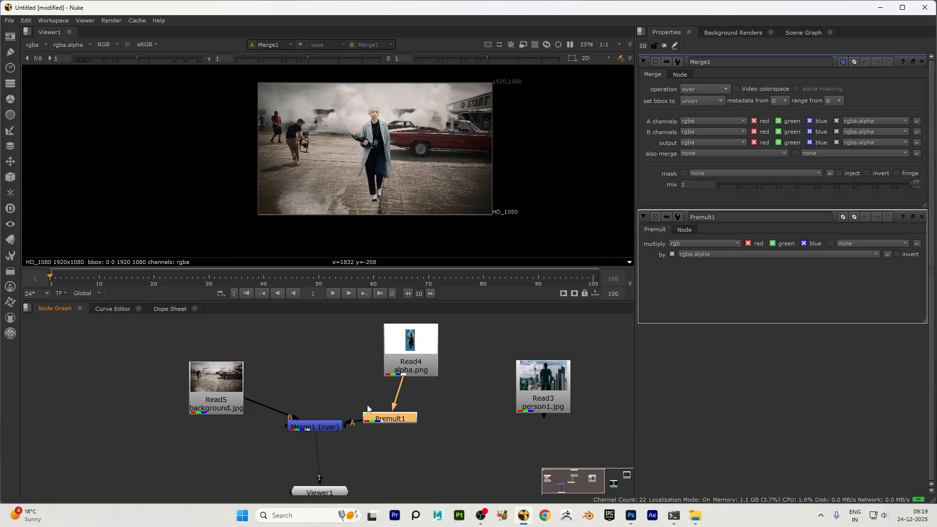
View the no_alpha.jpg node, place Viewer1 beneath it and inspect the channel indicators on the node.
scroll(163, 384, "down", 3)
middle_click_drag(514, 407, 459, 400)
scroll(459, 401, "up", 2)
left_click(414, 406)
key("1")
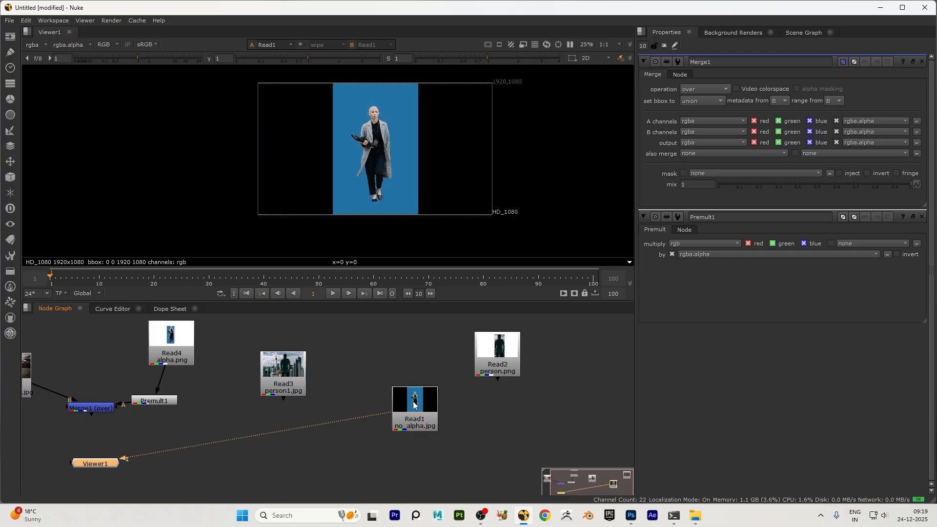
left_click_drag(90, 467, 415, 466)
scroll(416, 429, "up", 5)
scroll(416, 429, "up", 2)
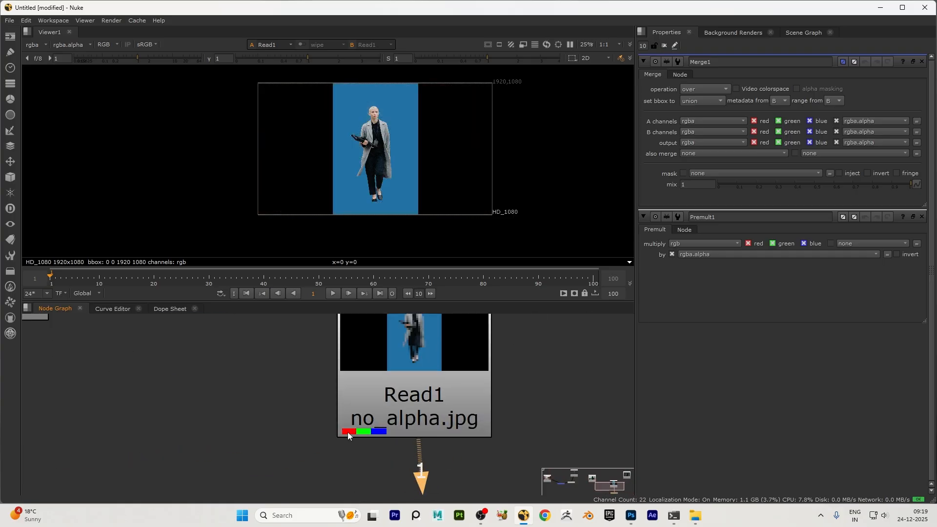
scroll(376, 405, "down", 4)
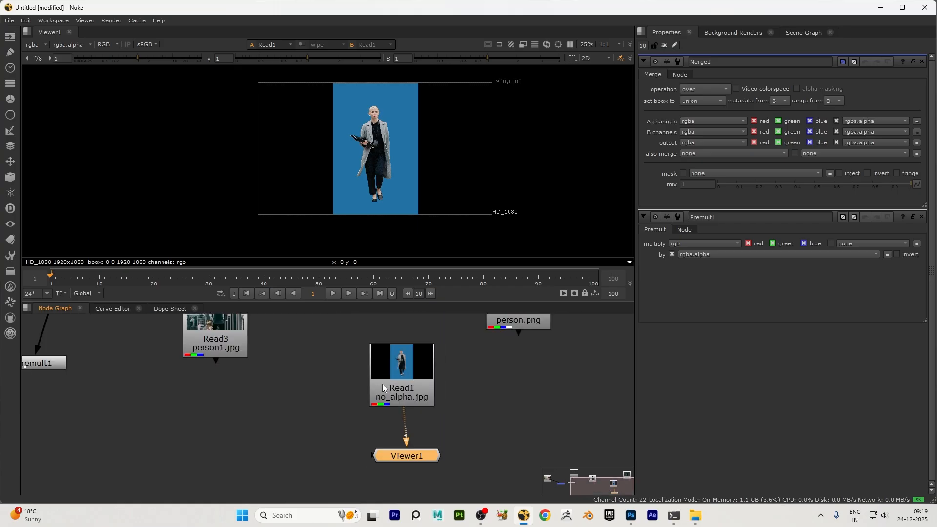
Display only the alpha channel of no_alpha.jpg in the viewer, and return to the RGB display.
left_click(115, 46)
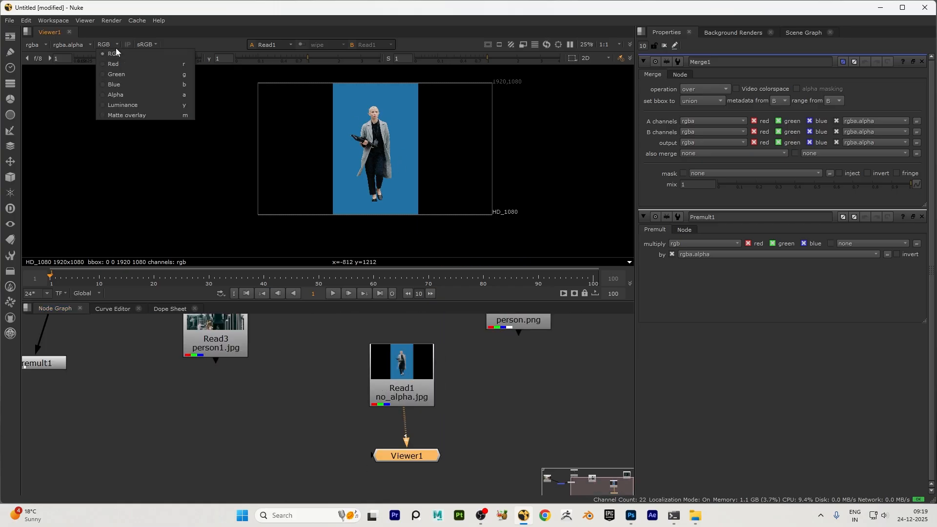
left_click(118, 94)
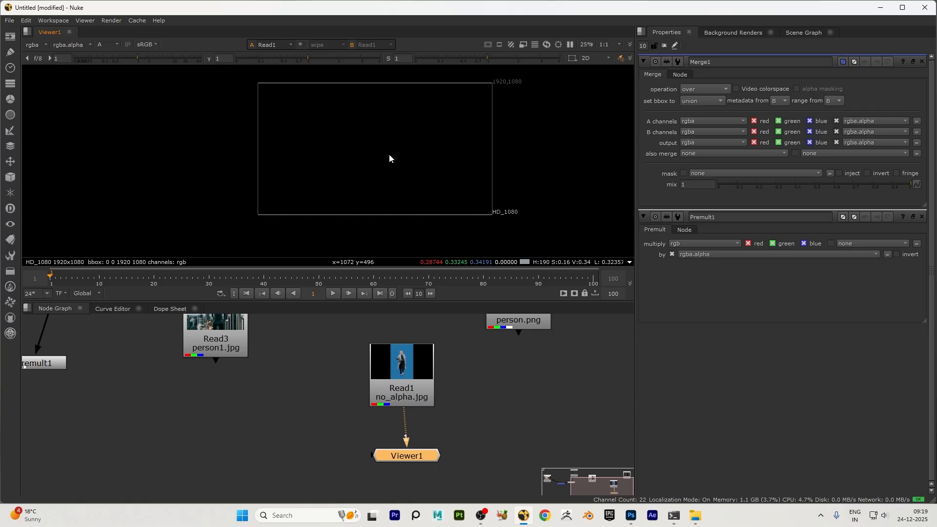
key("a")
Add a Premult node below no_alpha.jpg, feeding the viewer, and move Viewer1 slightly lower.
left_click(421, 370)
key("Tab")
type("pre")
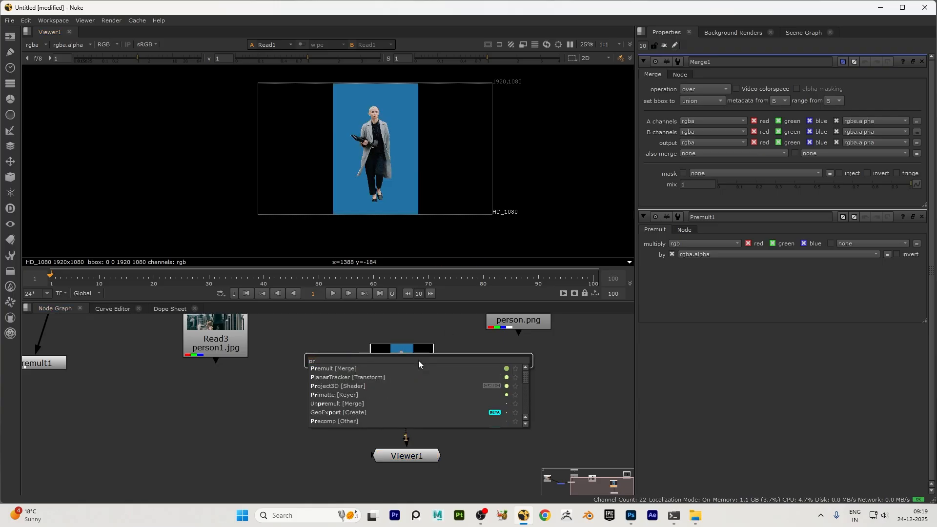
left_click(339, 368)
left_click(405, 458)
left_click_drag(406, 460, 401, 474)
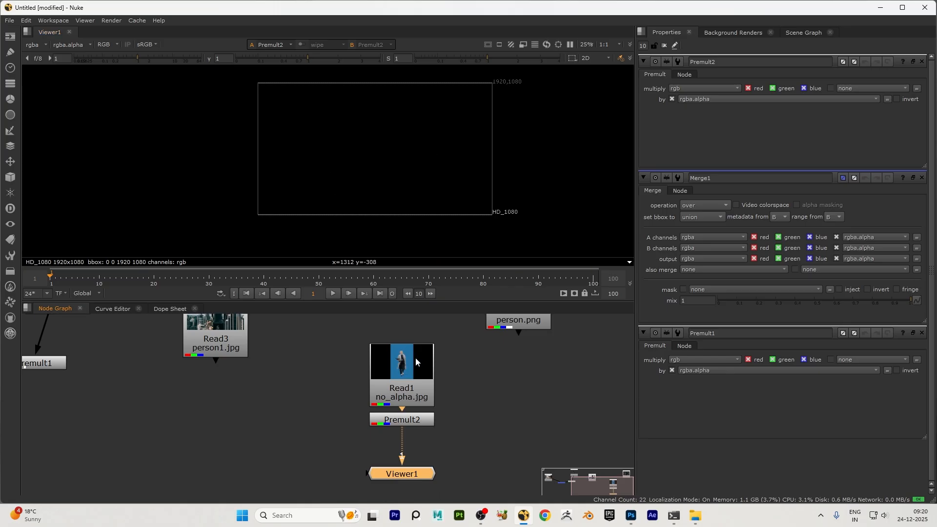
Move the person1.jpg node to the far side of person.png, away from the merge setup.
scroll(430, 380, "down", 4)
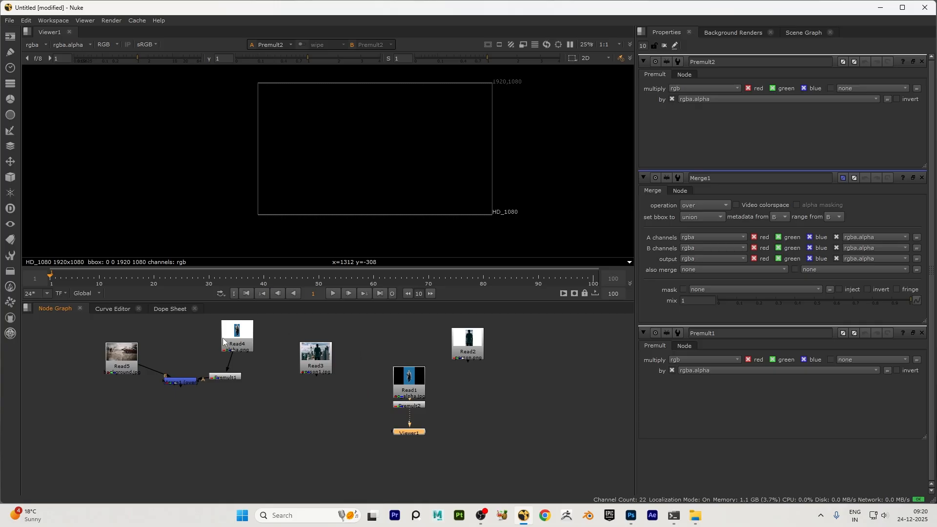
scroll(224, 341, "up", 2)
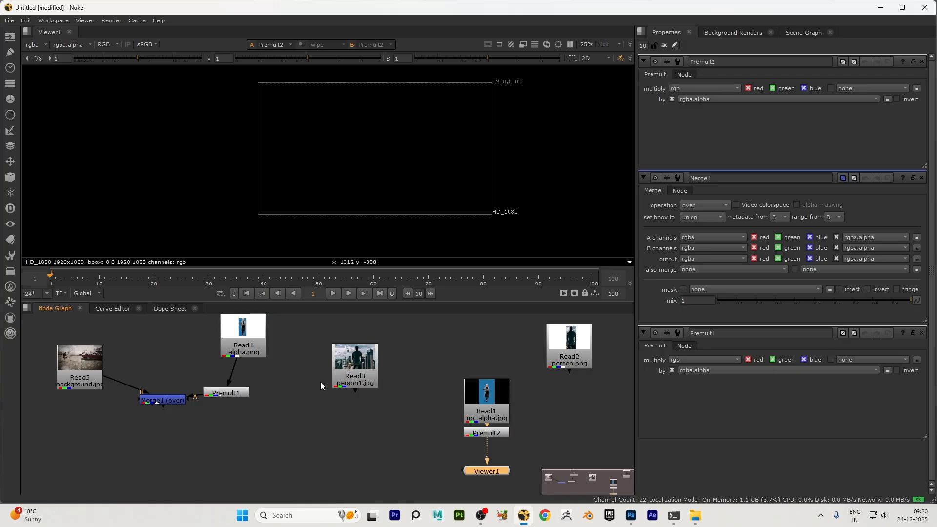
scroll(359, 368, "up", 2)
scroll(270, 376, "down", 3)
scroll(271, 376, "down", 2)
left_click_drag(313, 370, 496, 356)
scroll(428, 358, "up", 3)
left_click_drag(398, 356, 448, 345)
View the person1.jpg node, place Viewer1 beneath it and inspect its channel indicators.
left_click(560, 355)
key("1")
left_click_drag(327, 484, 588, 413)
scroll(554, 410, "up", 4)
scroll(552, 409, "down", 2)
scroll(541, 442, "up", 2)
left_click_drag(542, 444, 533, 445)
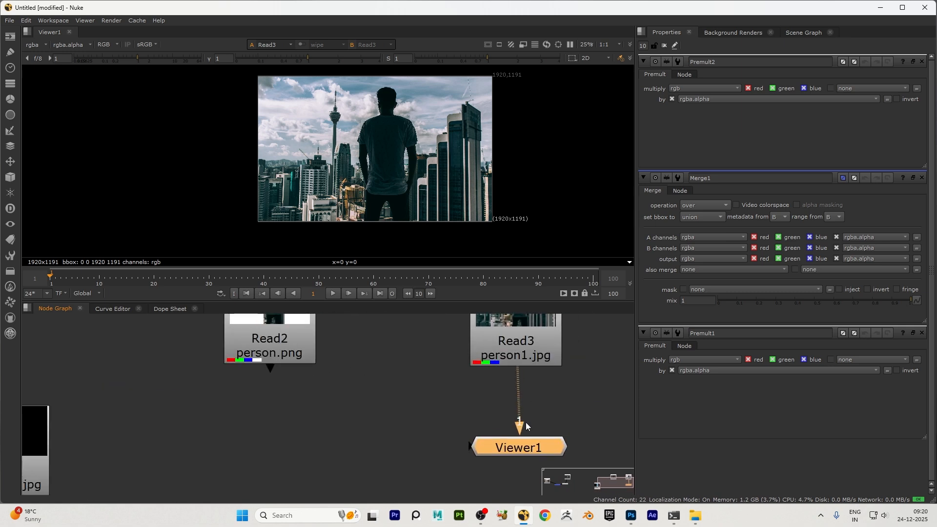
scroll(526, 422, "down", 3)
scroll(455, 364, "down", 1)
middle_click_drag(455, 364, 400, 403)
scroll(450, 405, "up", 2)
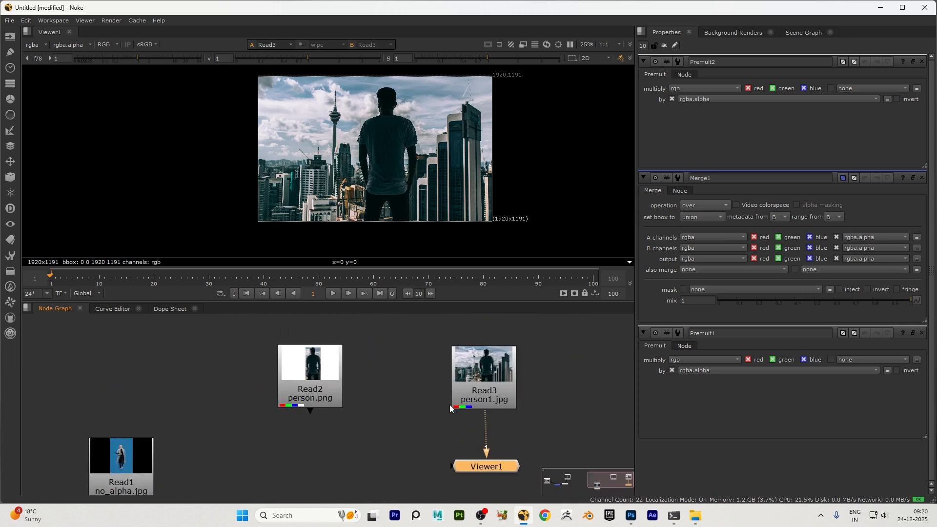
scroll(450, 405, "up", 1)
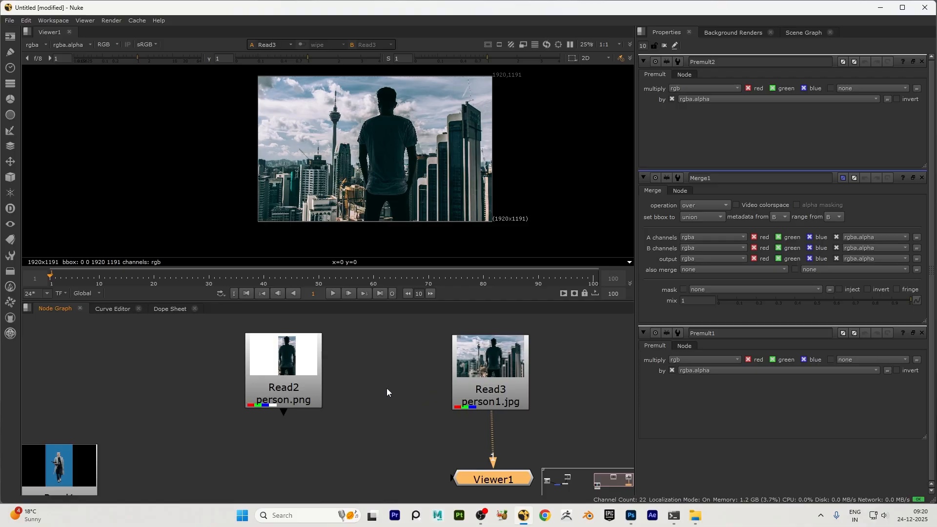
scroll(291, 399, "down", 1)
View the person.png node with Viewer1 beneath it, and toggle between its alpha and RGB display.
left_click(295, 381)
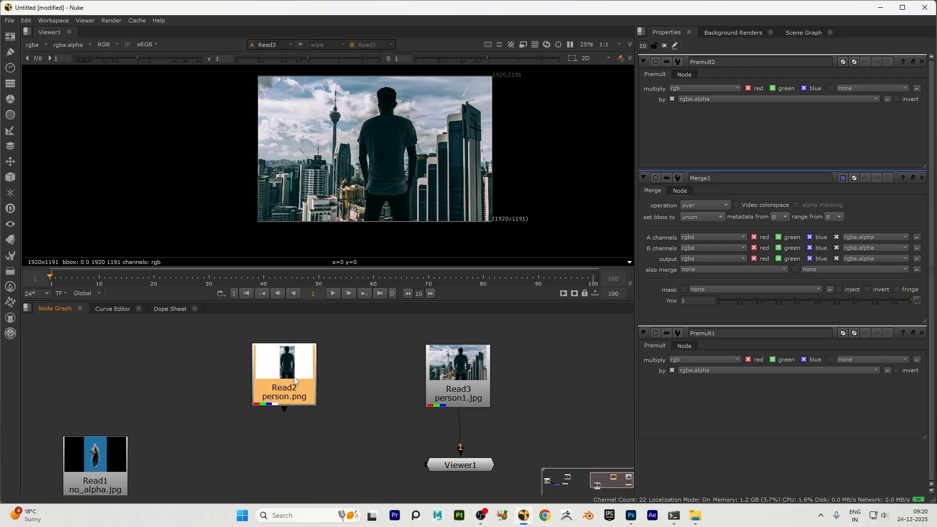
key("1")
left_click_drag(457, 467, 282, 445)
key("a")
key("a")
key("a")
key("a")
key("a")
key("a")
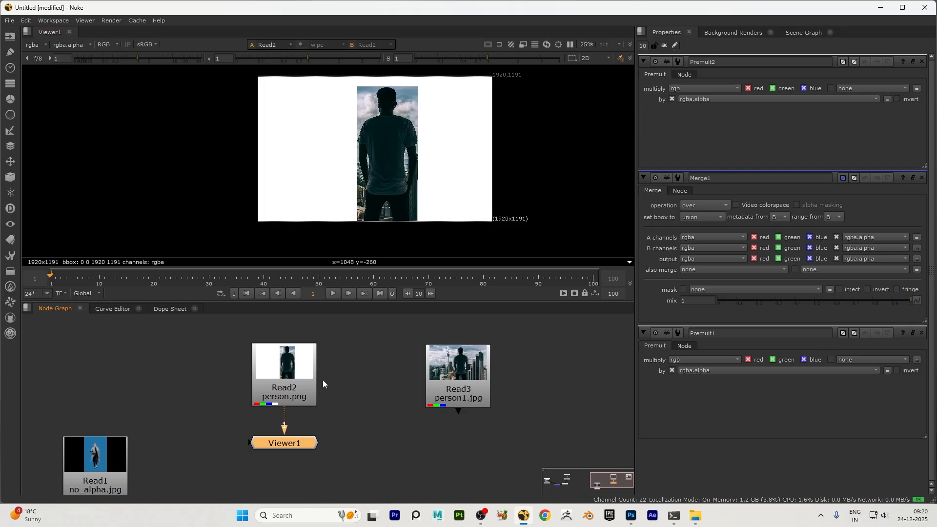
Check the alpha and RGB display of person1.jpg, and reconnect the viewer to person.png.
left_click_drag(286, 427, 457, 390)
key("a")
key("a")
key("a")
key("a")
left_click_drag(451, 454, 283, 418)
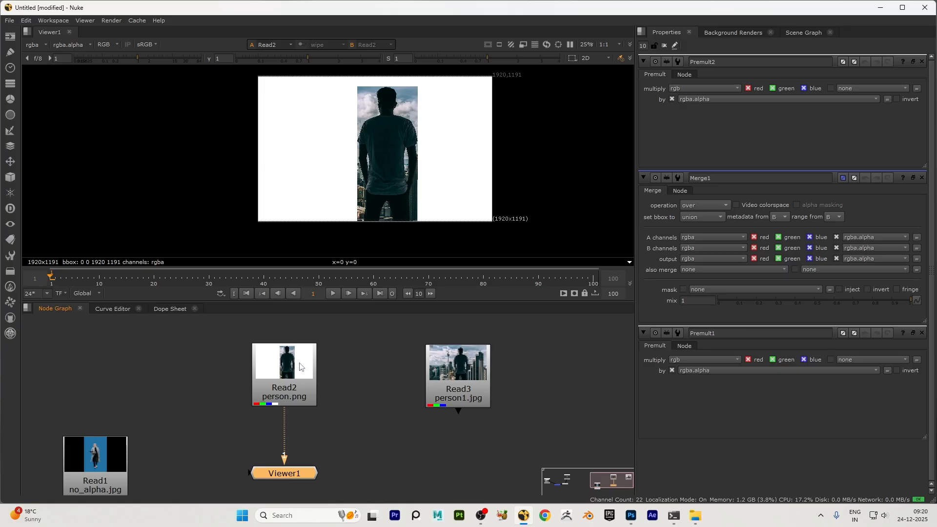
left_click(276, 379)
key("Tab")
type("pre")
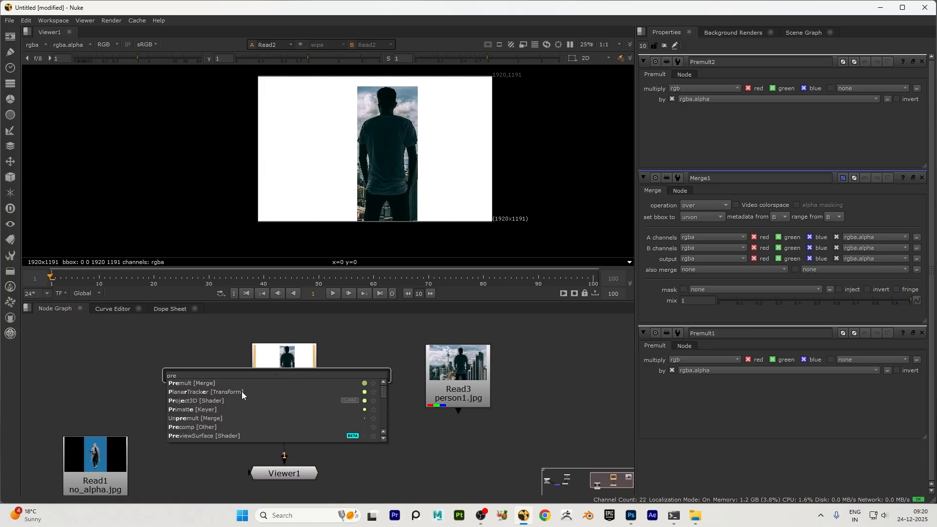
left_click(444, 452)
left_click(444, 452)
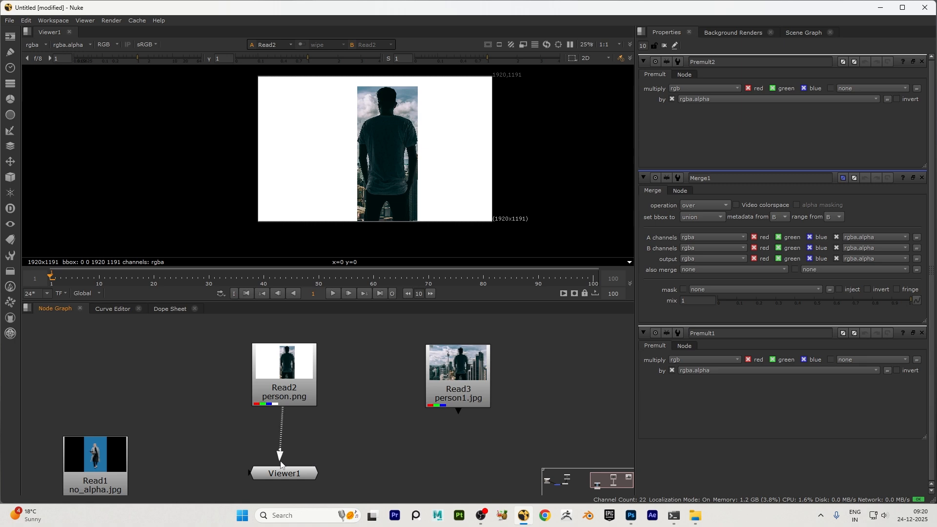
Disconnect the viewer from person.png and move Viewer1 between the person.png and person1.jpg nodes.
left_click_drag(283, 451, 345, 434)
left_click_drag(308, 470, 416, 466)
scroll(341, 397, "down", 3)
scroll(356, 380, "up", 1)
scroll(356, 380, "down", 1)
Add an unconnected Copy node beside the person1.jpg node.
left_click(509, 383)
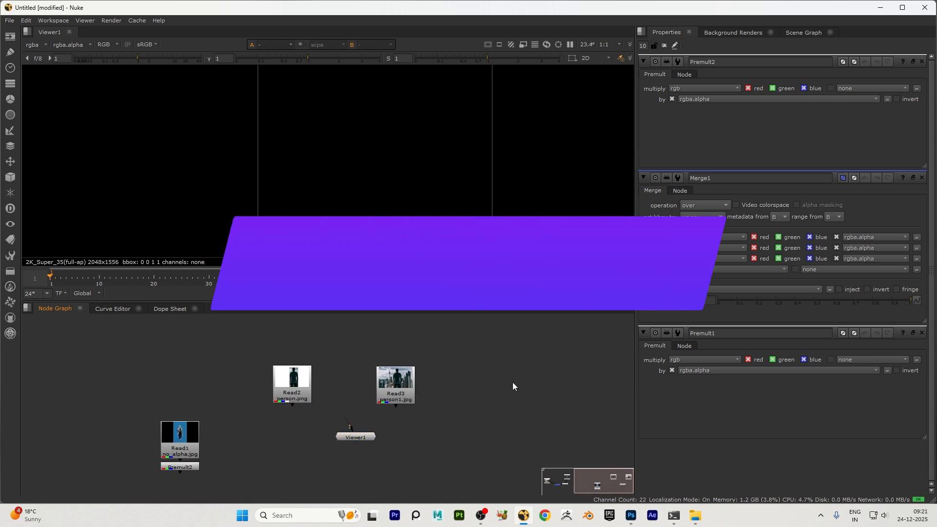
key("Tab")
type("co")
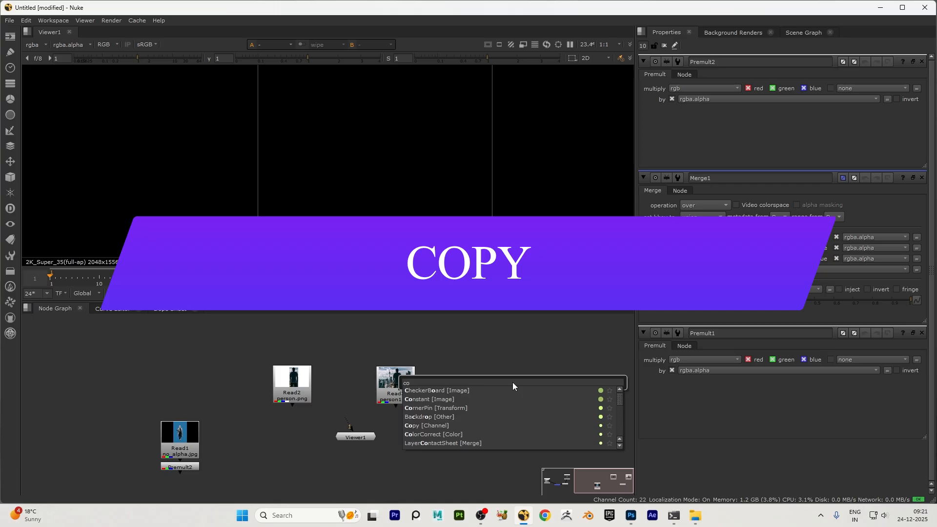
type("py")
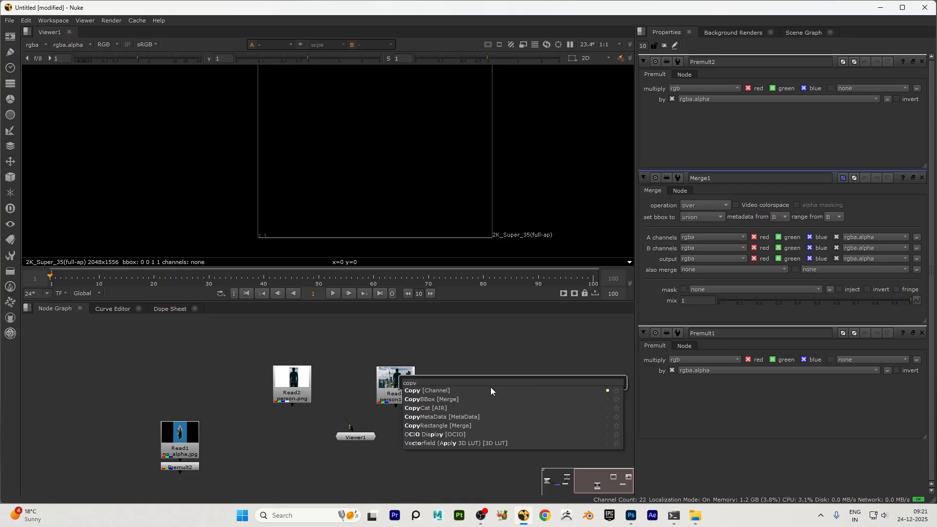
left_click(440, 391)
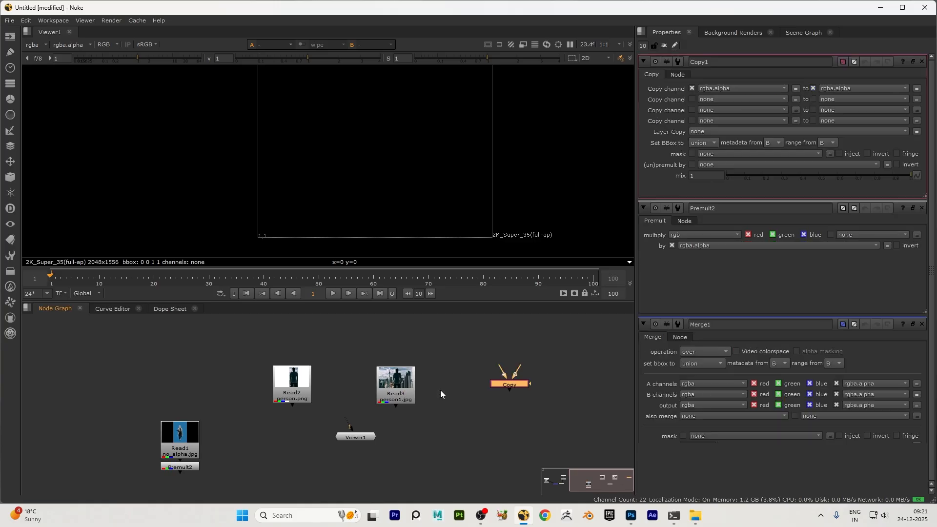
Place the Copy node below and between person.png and person1.jpg, and move Viewer1 out of its way.
left_click_drag(517, 390, 345, 409)
left_click_drag(360, 440, 313, 493)
left_click_drag(338, 406, 342, 438)
scroll(342, 427, "up", 3)
scroll(347, 421, "up", 2)
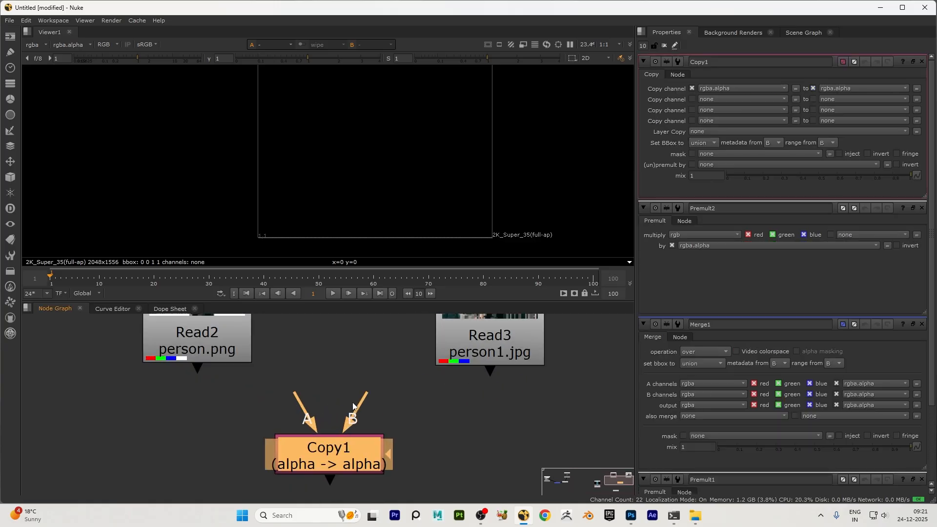
Connect the Copy node's B input to person1.jpg and adjust the position of the person1.jpg node.
left_click_drag(295, 362, 325, 402)
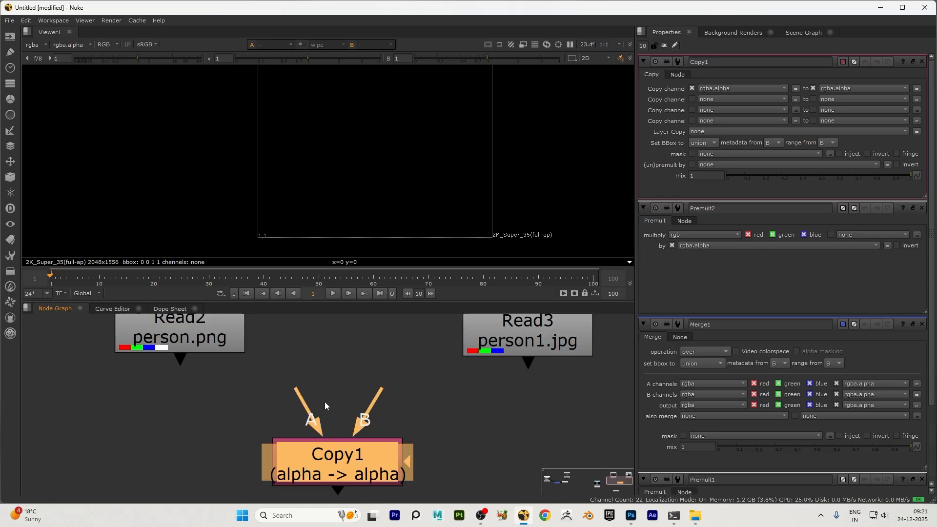
scroll(345, 393, "down", 4)
scroll(409, 385, "up", 2)
left_click_drag(439, 333, 406, 365)
scroll(444, 361, "up", 3)
scroll(408, 368, "down", 2)
left_click_drag(365, 391, 386, 390)
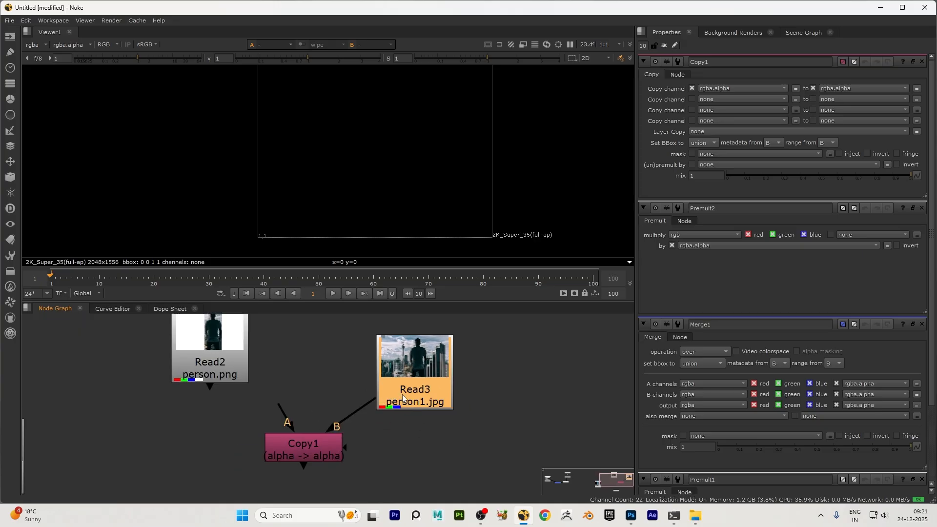
scroll(386, 389, "down", 3)
scroll(344, 409, "up", 3)
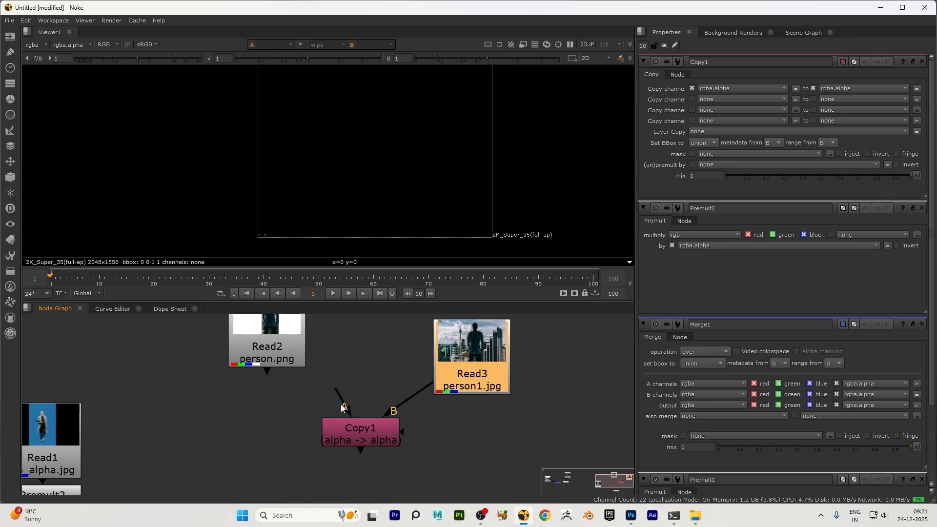
Move person.png farther from the Copy node and check its alpha and RGB display in the viewer.
left_click(285, 359)
scroll(285, 360, "down", 2)
left_click_drag(281, 348, 246, 363)
key("1")
mouse_move(295, 475)
left_mouse_down()
mouse_move(243, 467)
mouse_move(299, 469)
left_mouse_up()
key("a")
key("a")
key("a")
key("a")
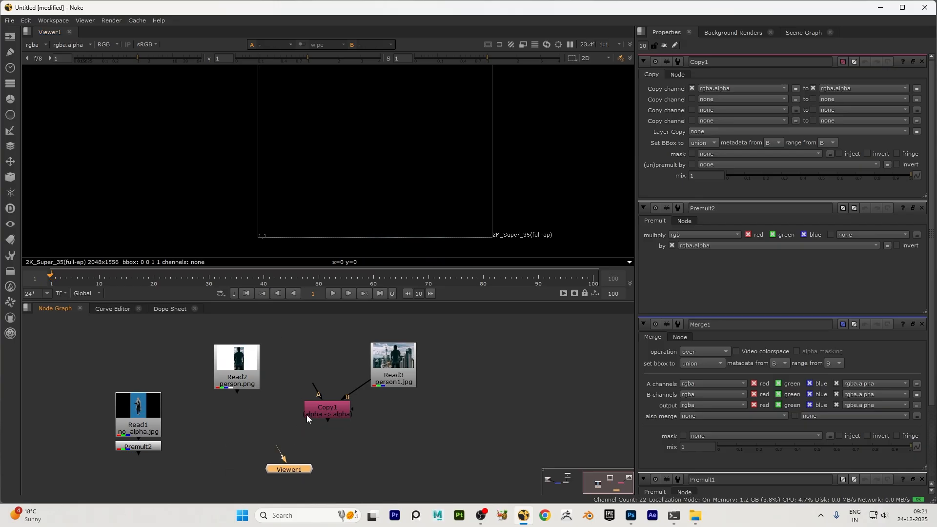
Connect the Copy node's A input to person.png and arrange both image nodes evenly above the Copy node.
scroll(308, 399, "up", 1)
left_click_drag(316, 391, 281, 339)
scroll(349, 410, "down", 2)
left_click_drag(403, 390, 399, 371)
left_click_drag(291, 369, 283, 359)
left_click_drag(387, 354, 387, 352)
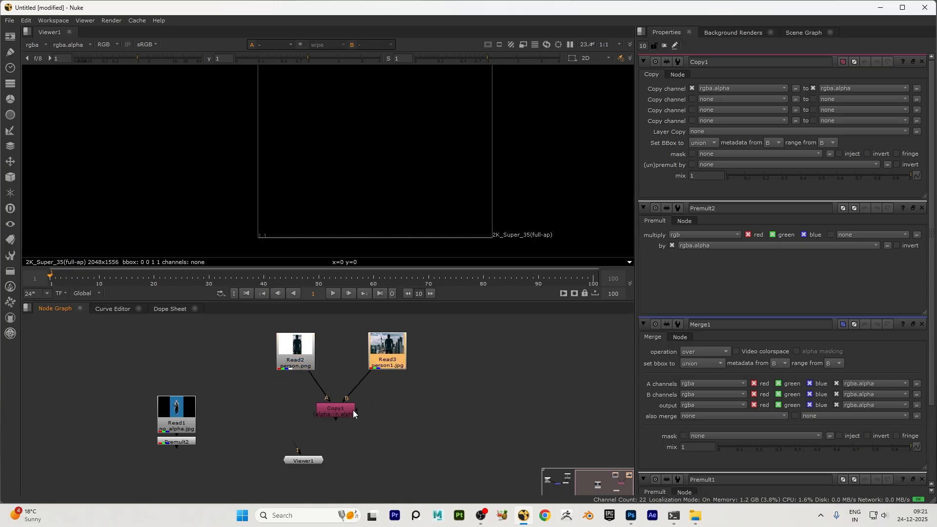
Connect the viewer to the Copy node and place Viewer1 directly below it.
left_click(349, 410)
key("1")
left_click_drag(317, 467, 336, 409)
scroll(335, 420, "up", 2)
Toggle the viewer repeatedly between alpha and RGB to compare the channels of the Copy node's output.
key("a")
key("a")
key("a")
key("a")
key("a")
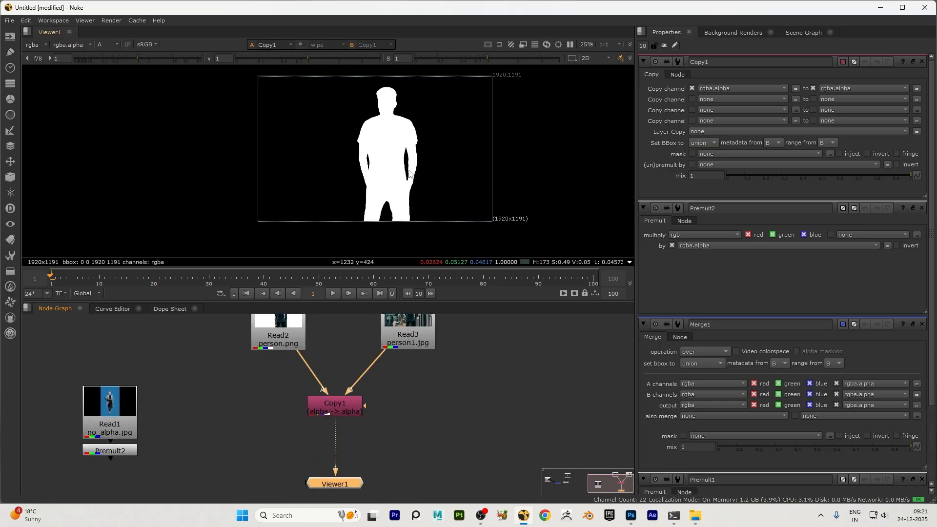
key("a")
key("a")
key("a")
key("a")
key("a")
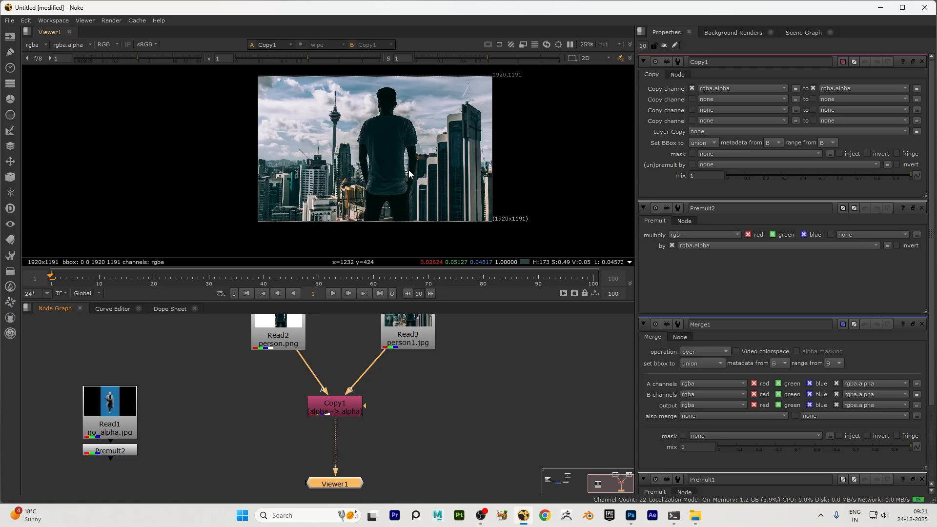
key("a")
key("a")
Disconnect the viewer from the Copy node and nudge the person1.jpg and person.png nodes slightly.
left_click_drag(334, 473, 330, 492)
scroll(390, 373, "down", 3)
left_click(406, 344)
left_click_drag(405, 345, 409, 345)
mouse_move(327, 350)
left_mouse_down()
mouse_move(333, 363)
mouse_move(325, 348)
left_mouse_up()
Add a Premult node after the Copy node, connect the viewer to it and move Viewer1 just beneath.
left_click(367, 398)
key("Tab")
type("pre")
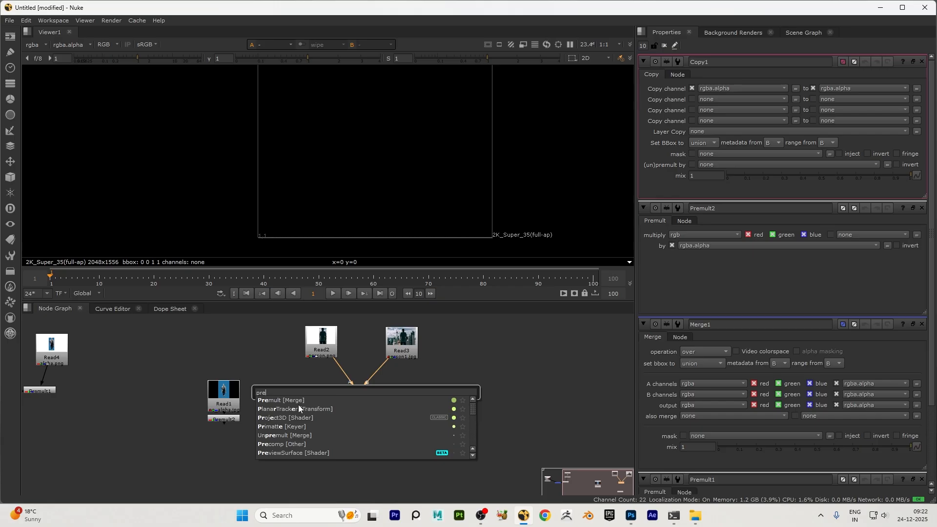
key("Return")
key("1")
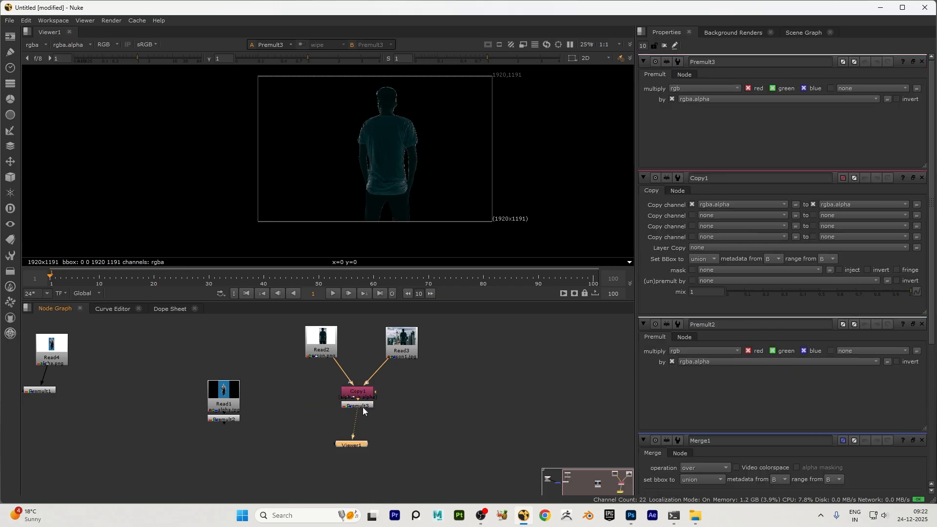
left_click_drag(367, 433, 366, 425)
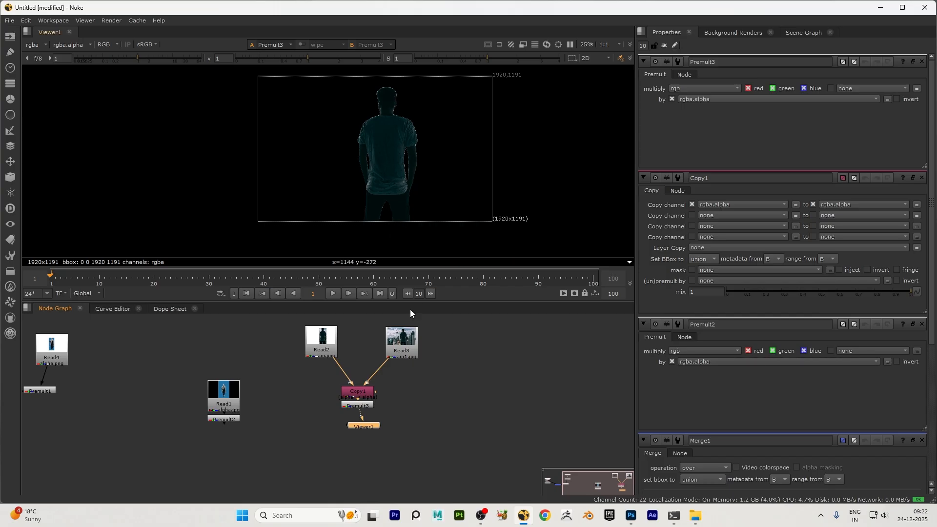
Show the original person1.jpg in the viewer, move Viewer1 beside its node and inspect the man up close.
left_click(405, 345)
key("1")
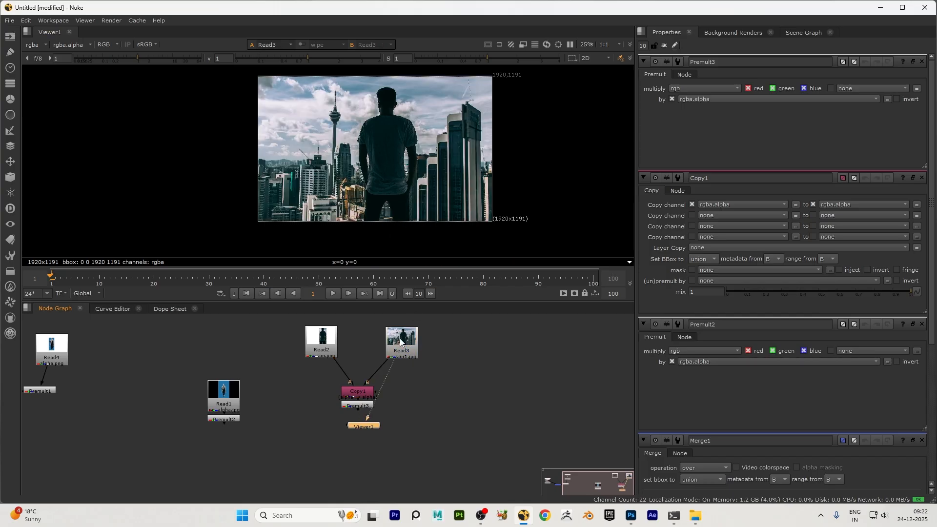
left_click_drag(364, 428, 439, 384)
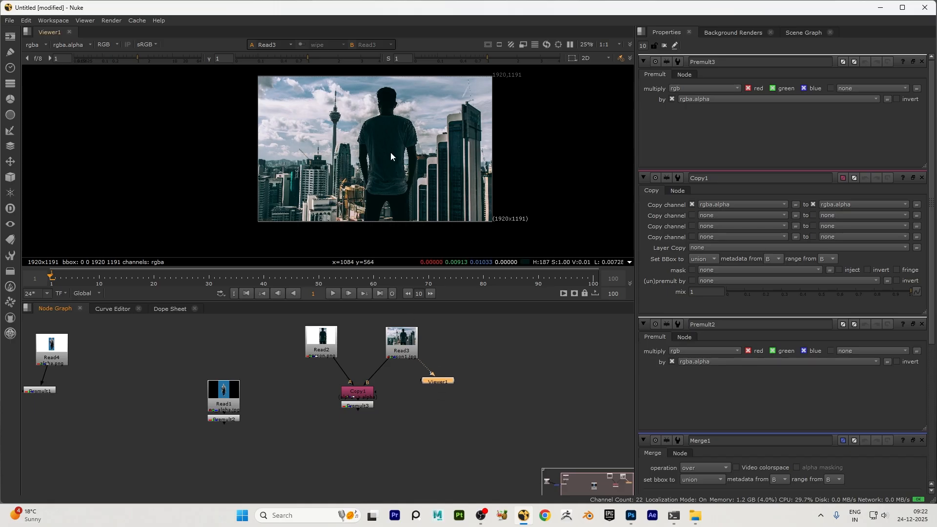
scroll(390, 152, "up", 4)
scroll(377, 128, "down", 2)
scroll(377, 131, "up", 3)
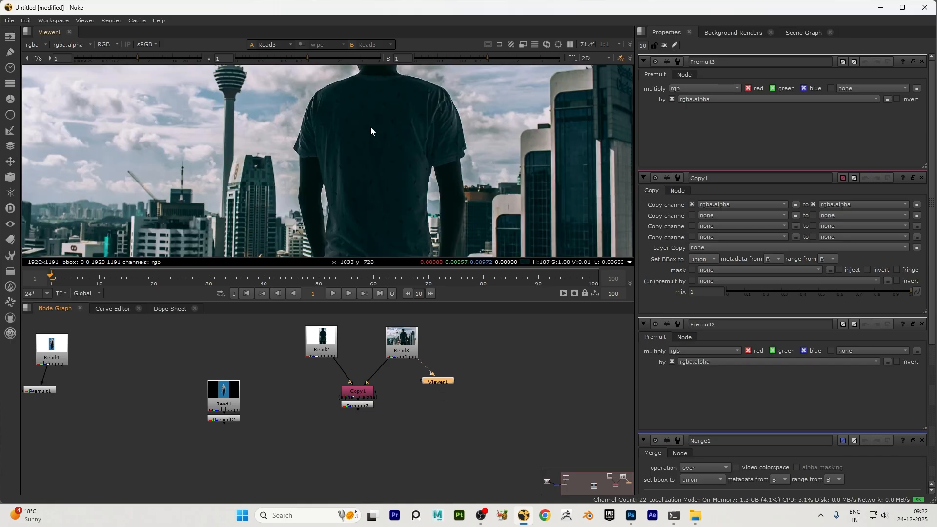
scroll(379, 127, "down", 4)
Return the viewer to the Premult node under Copy1, with Viewer1 just below it, and spread the person1.jpg and person.png nodes apart.
left_click(359, 406)
key("1")
left_click_drag(436, 382, 354, 429)
scroll(384, 335, "up", 2)
left_click_drag(431, 347, 553, 380)
scroll(324, 368, "down", 2)
left_click_drag(305, 347, 262, 370)
scroll(462, 364, "down", 4)
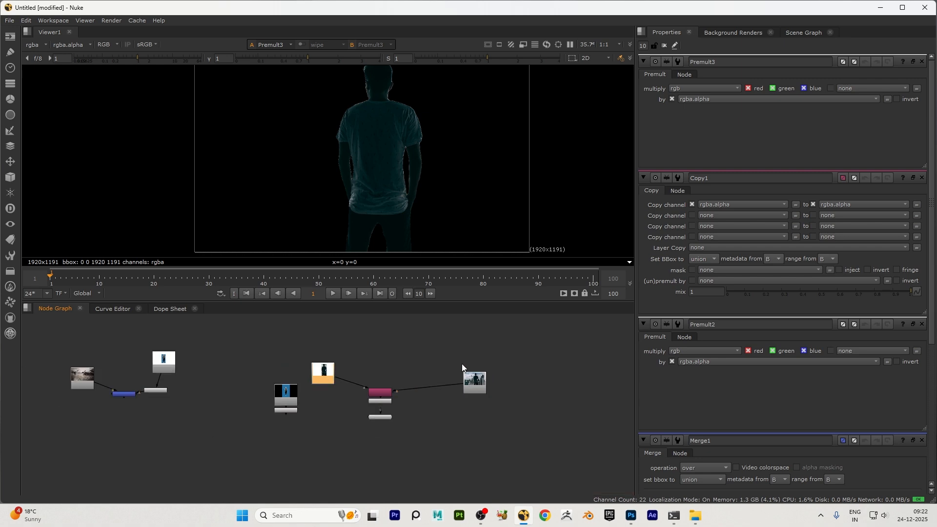
Import the 9465047-hd_1366_720_30fps green-screen clip from the nuke folder into the empty node graph and show it in the viewer.
left_click(695, 517)
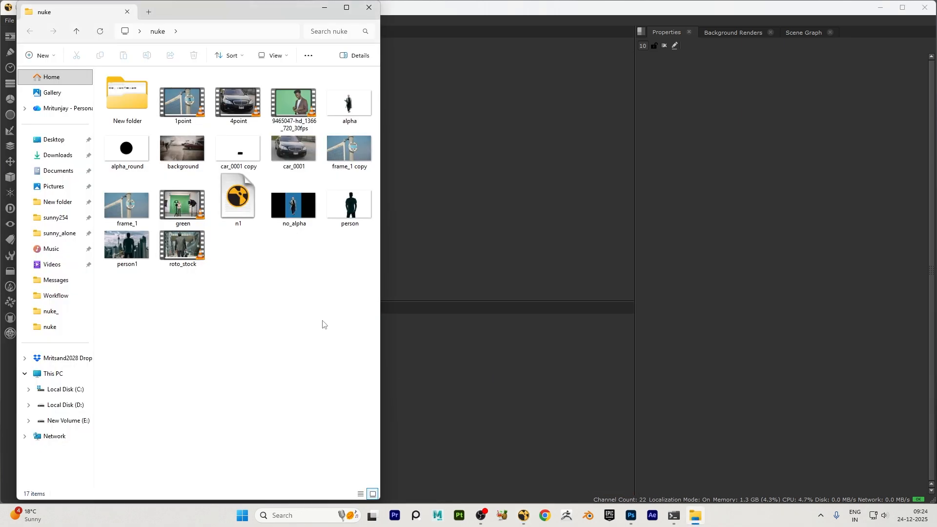
left_click_drag(294, 115, 436, 412)
left_click(369, 10)
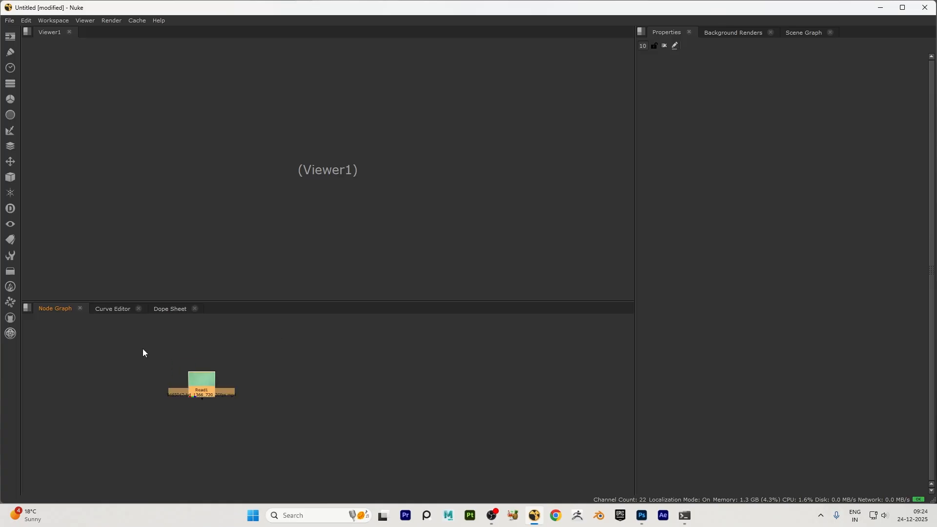
scroll(185, 390, "up", 5)
scroll(344, 383, "down", 3)
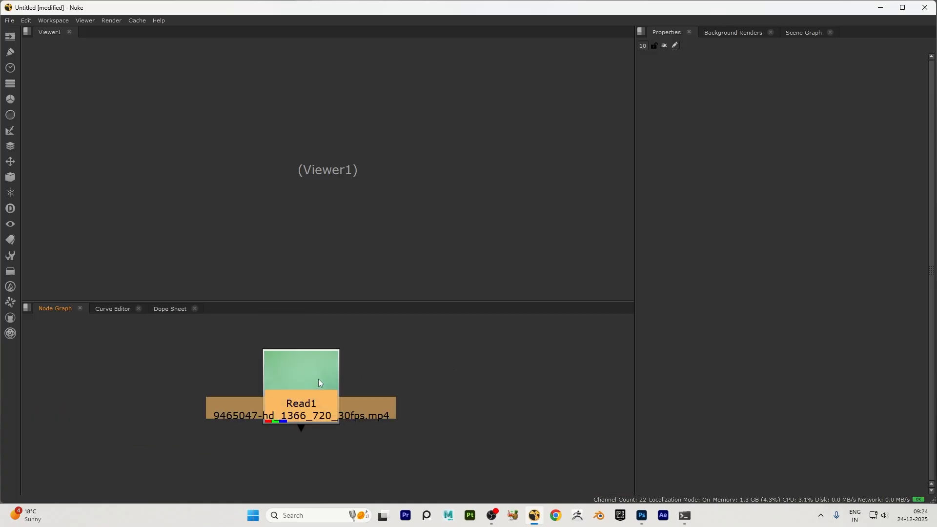
key("1")
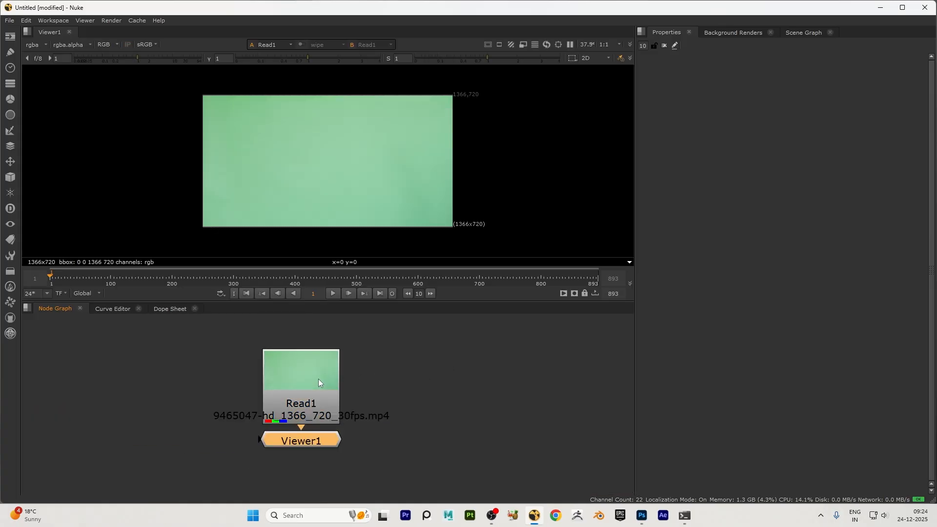
left_click(459, 381)
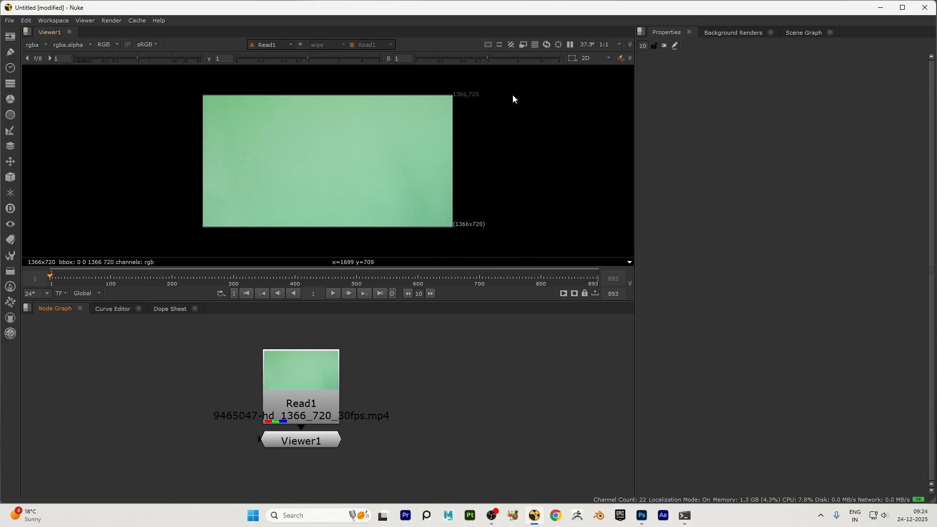
Play the clip briefly at full resolution, and replay it with the viewer's proxy mode enabled.
left_click(332, 293)
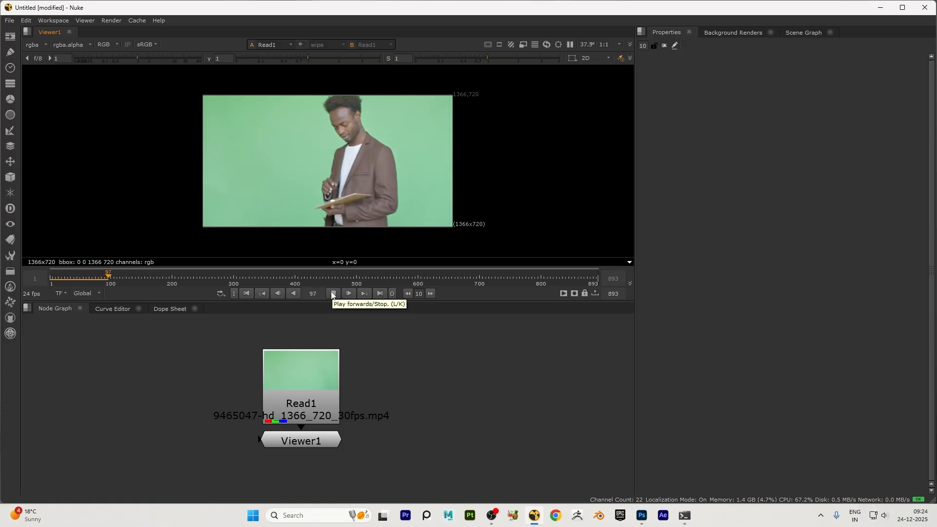
left_click(333, 294)
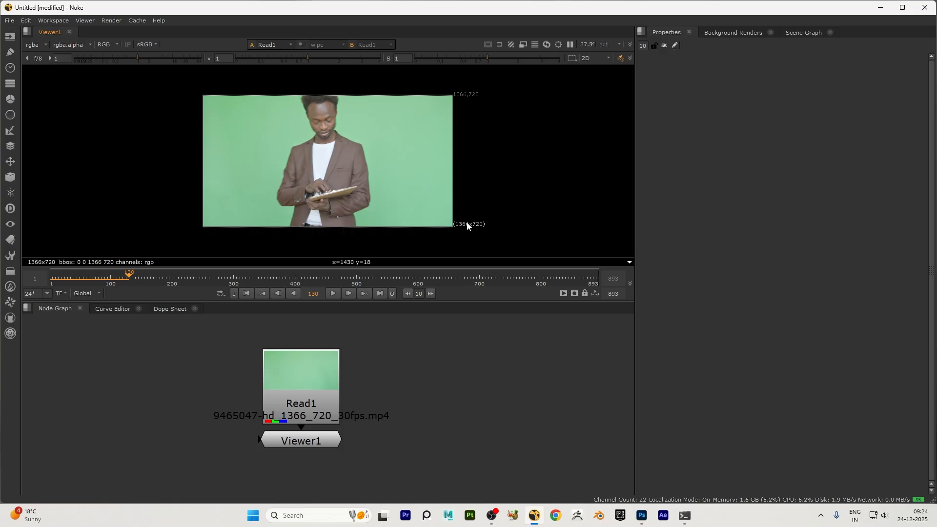
left_click(525, 46)
left_click(332, 293)
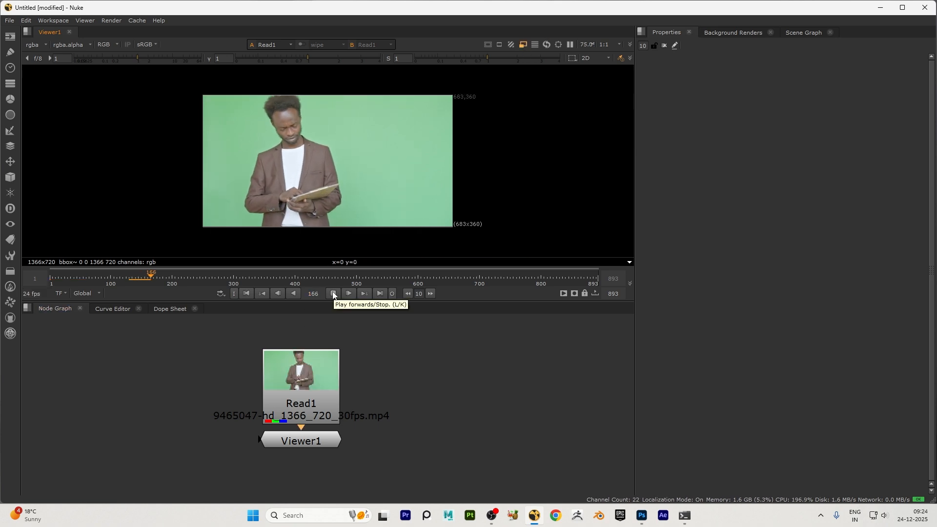
left_click(333, 293)
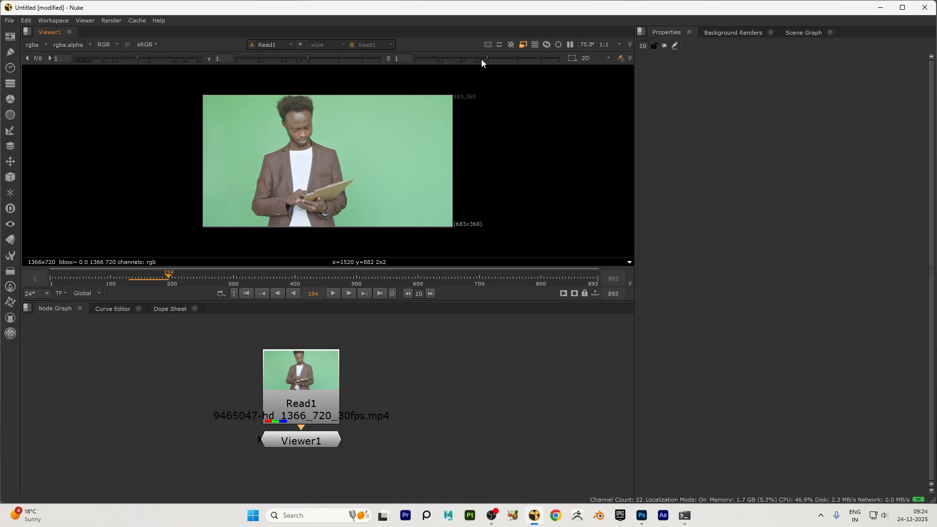
Compare proxy mode off and on, and play the clip from its first frame in proxy mode.
left_click(525, 44)
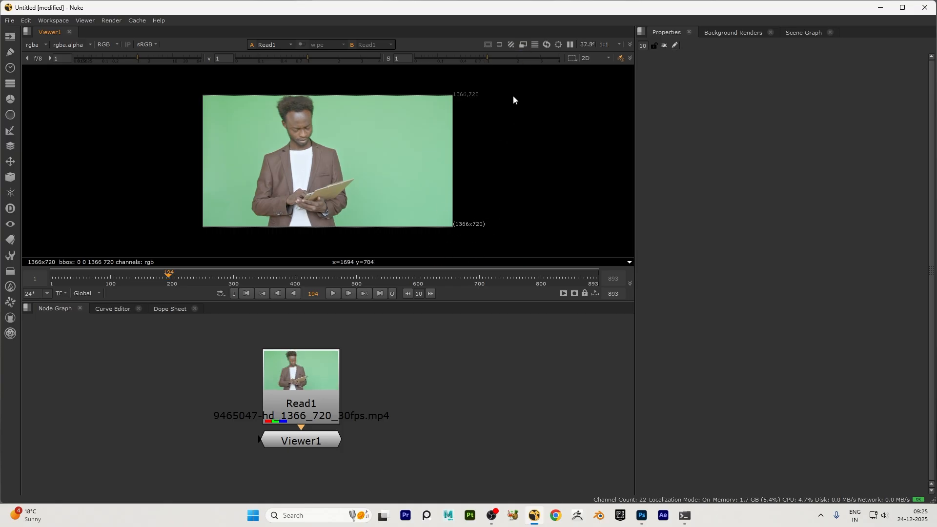
left_click(525, 43)
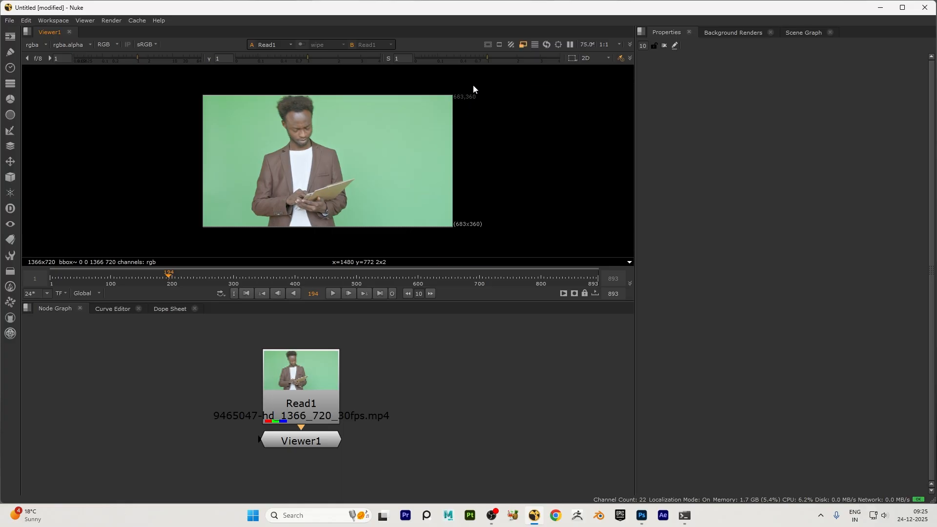
left_click(333, 292)
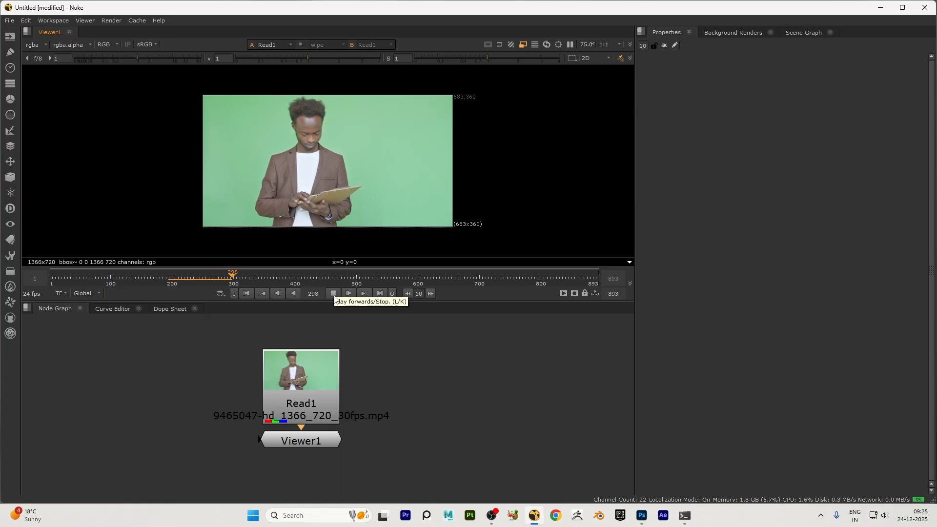
left_click(246, 294)
left_click(334, 294)
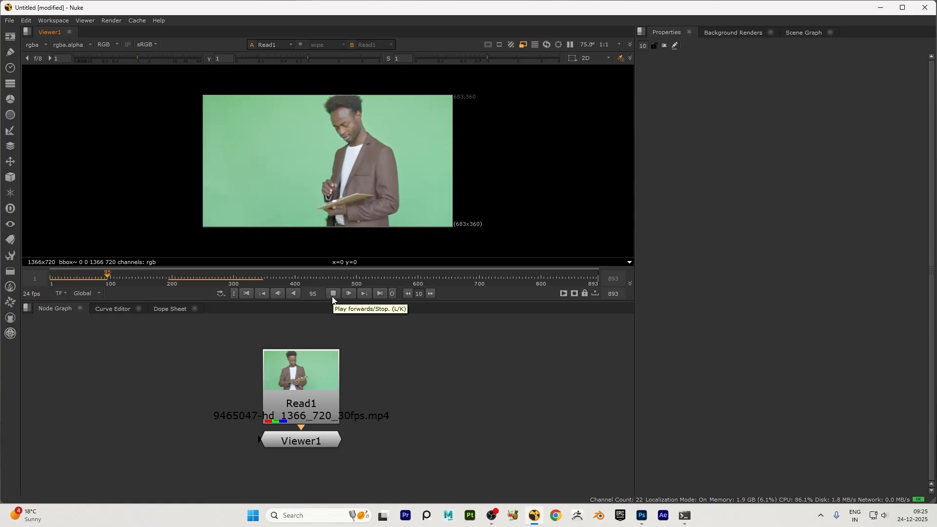
left_click(332, 297)
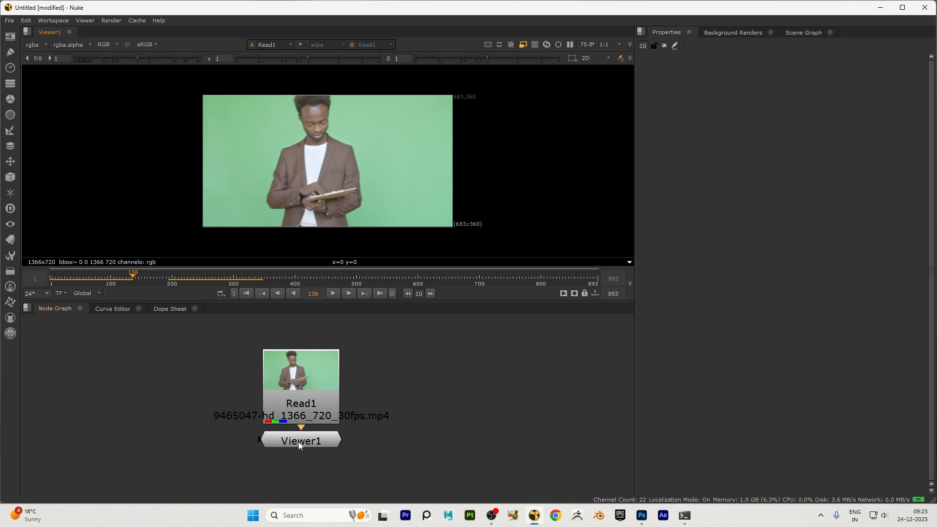
Move Viewer1 further below the Read node and set the timeline to frame 60.
left_click_drag(299, 445, 288, 487)
left_click_drag(205, 275, 86, 285)
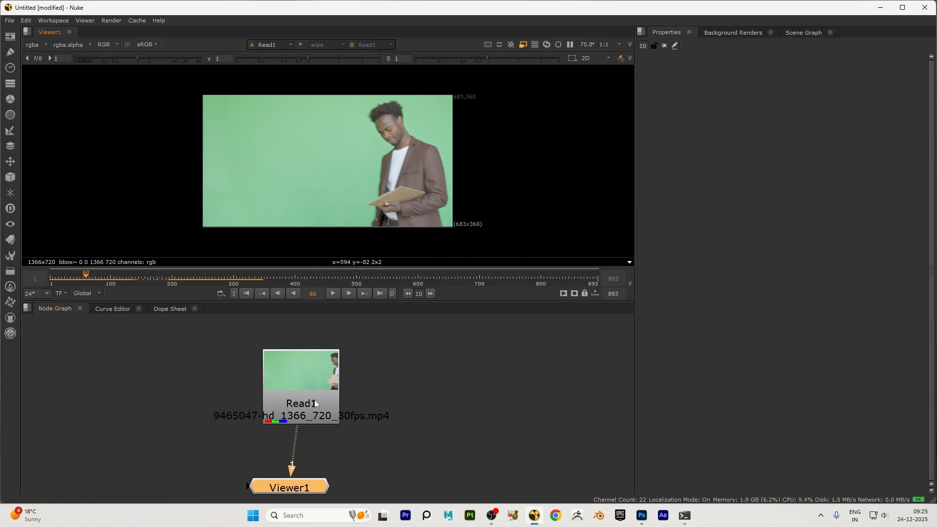
Add a Keylight node to the node graph beside the green-screen Read node.
left_click(487, 408)
key("Tab")
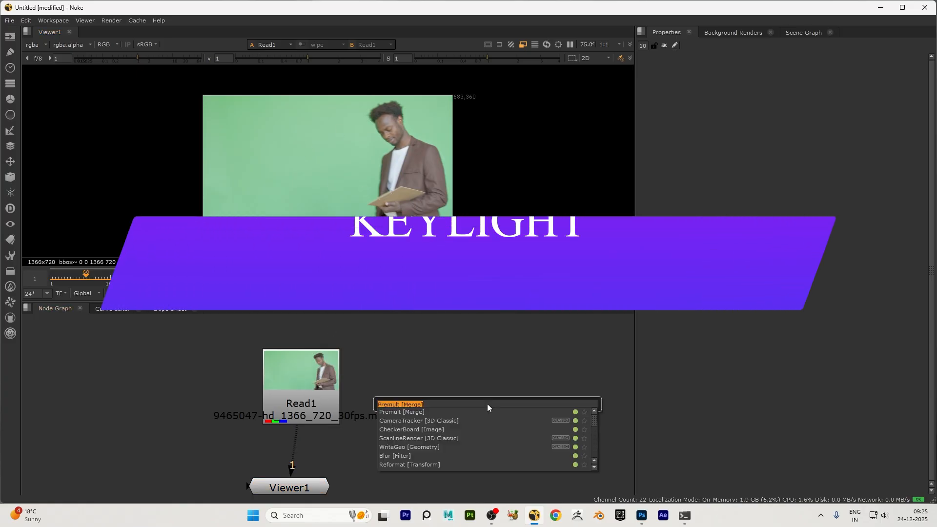
type("keyligh")
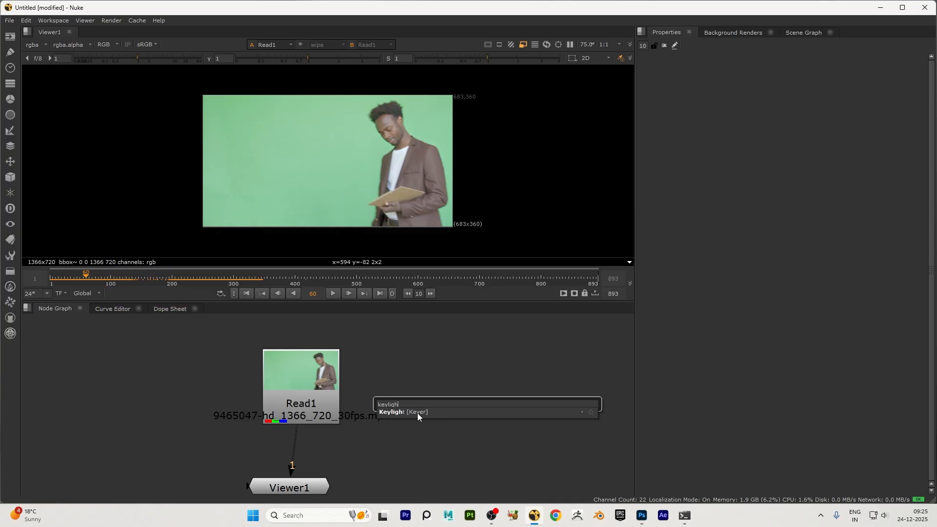
left_click(417, 413)
mouse_move(495, 404)
left_mouse_down()
mouse_move(485, 380)
mouse_move(485, 414)
left_mouse_up()
Connect the Keylight node's Source input to the green-screen Read node and align the two nodes horizontally.
scroll(493, 396, "up", 2)
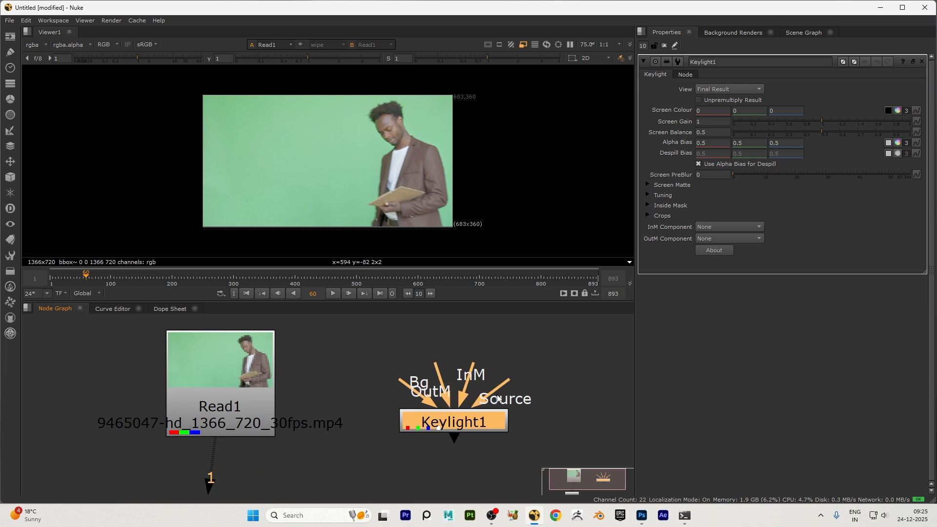
left_click_drag(398, 388, 317, 407)
left_click_drag(549, 396, 236, 369)
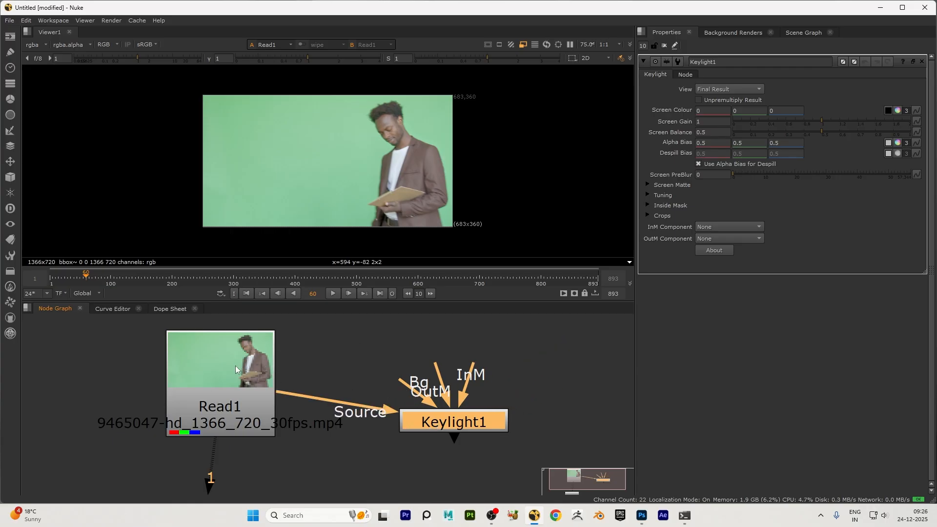
left_click_drag(473, 423, 474, 389)
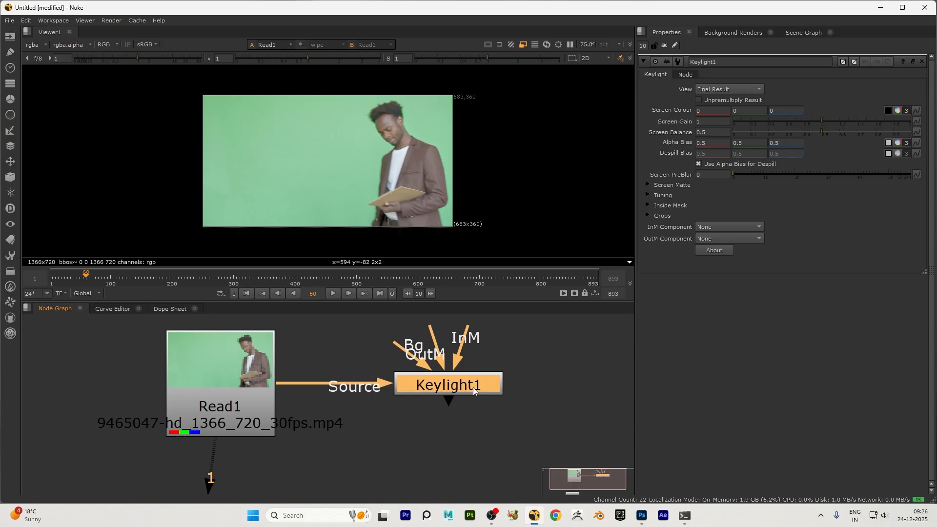
Connect the viewer to the Keylight node and place Viewer1 in line on its output side.
key("1")
scroll(311, 241, "down", 1)
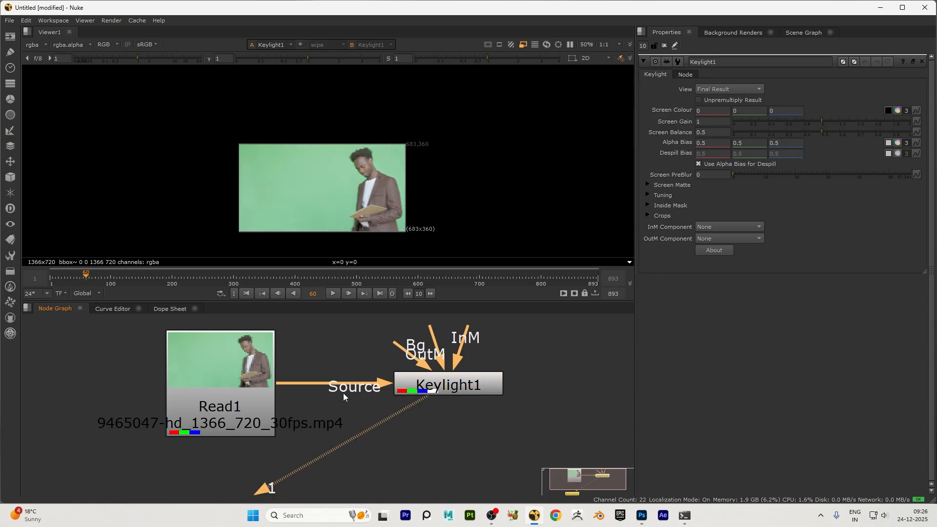
scroll(340, 122, "down", 2)
scroll(352, 141, "up", 2)
scroll(315, 388, "down", 3)
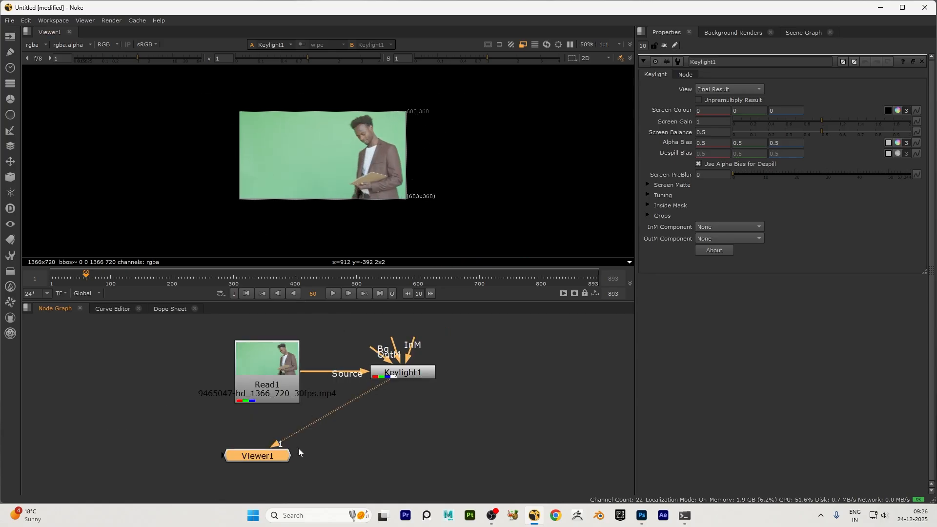
left_click_drag(285, 460, 524, 375)
scroll(480, 374, "up", 3)
Sample a patch of the green backdrop as Keylight's Screen Colour, about 0.27, 0.60, 0.35.
left_click(381, 381)
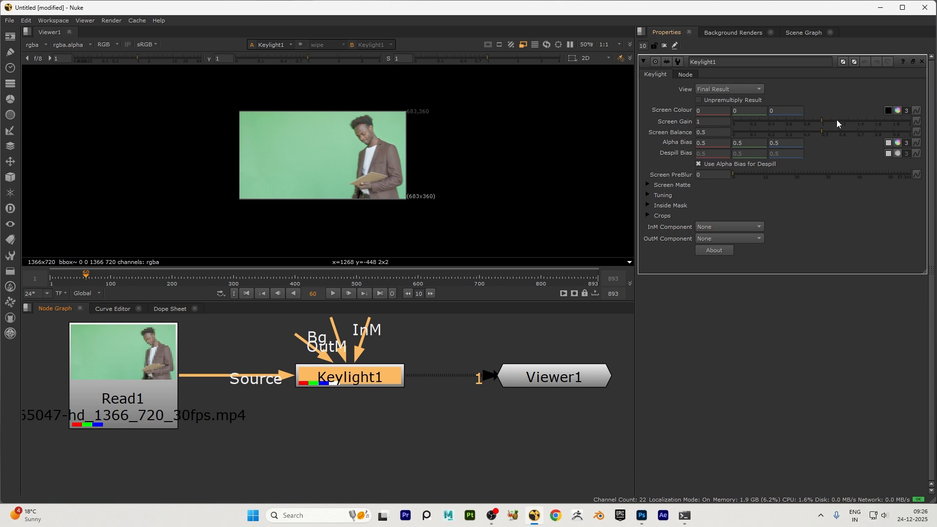
left_click(888, 110)
left_click_drag(261, 146, 285, 139, "ctrl+shift")
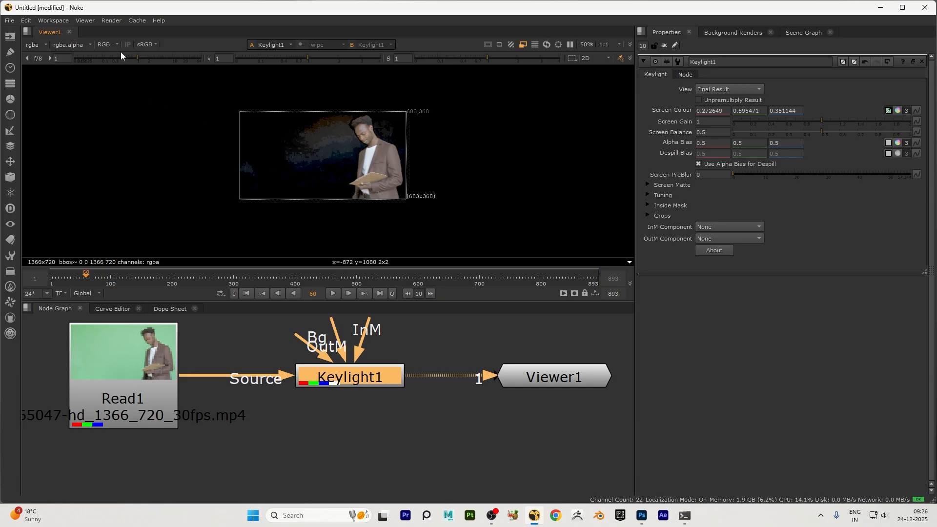
Display the alpha channel of the Keylight result and examine the backdrop noise and the man's matte around the clipboard.
left_click(104, 44)
key("a")
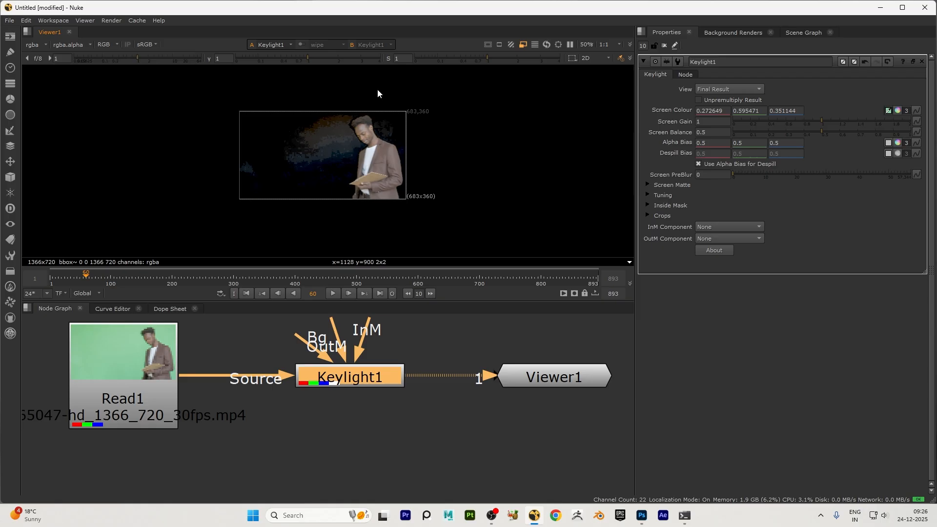
scroll(379, 149, "up", 3)
scroll(355, 151, "down", 1)
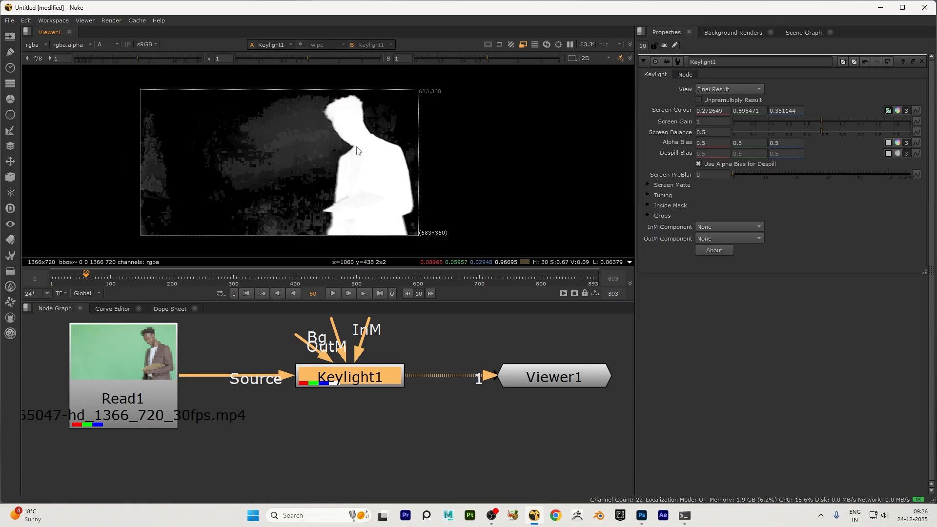
scroll(143, 157, "up", 2)
scroll(209, 175, "down", 2)
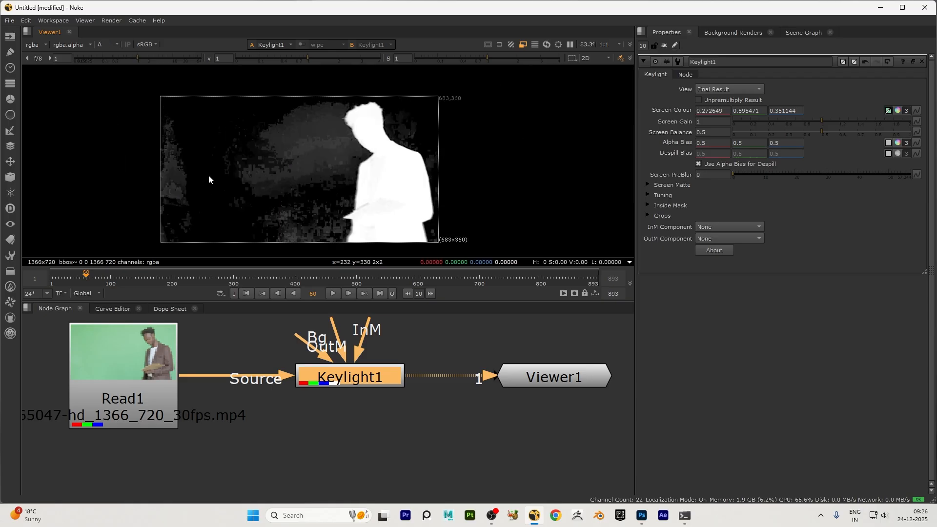
scroll(323, 117, "up", 2)
scroll(298, 149, "down", 1)
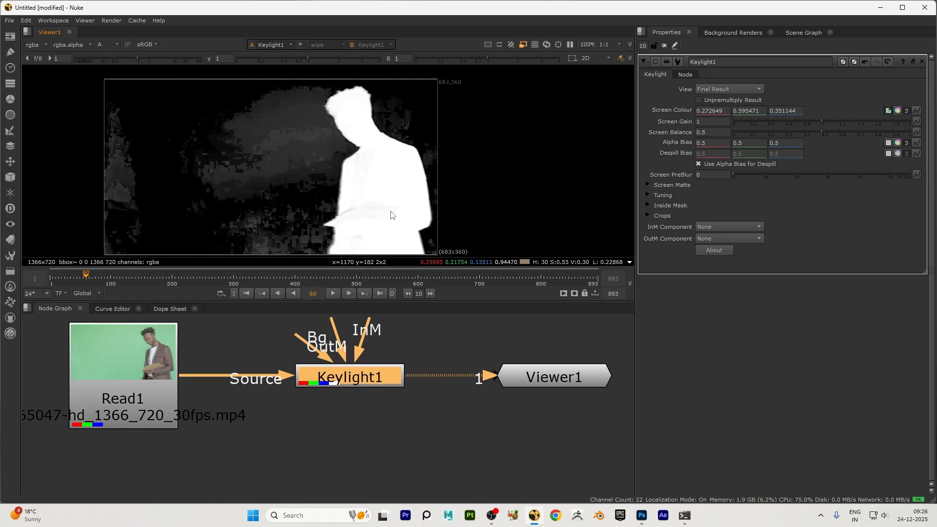
scroll(386, 224, "up", 3)
scroll(370, 111, "up", 2)
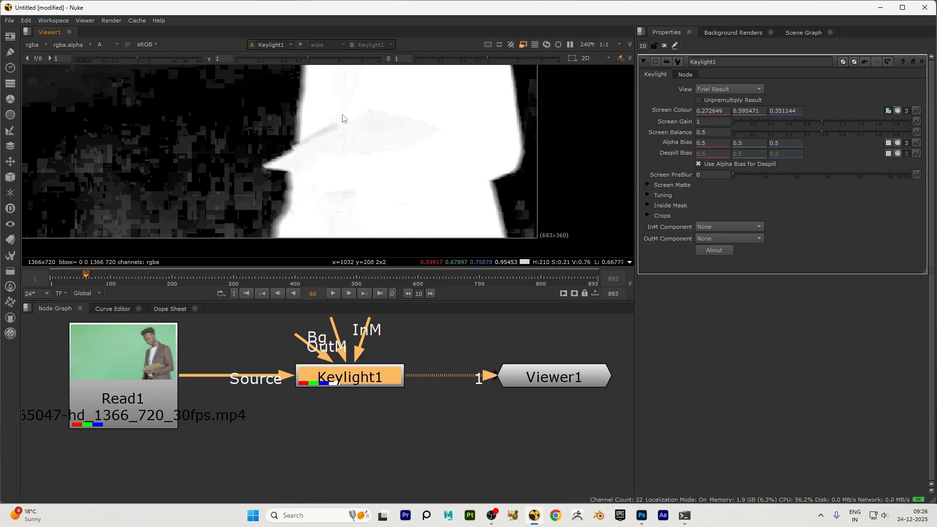
scroll(337, 133, "up", 2)
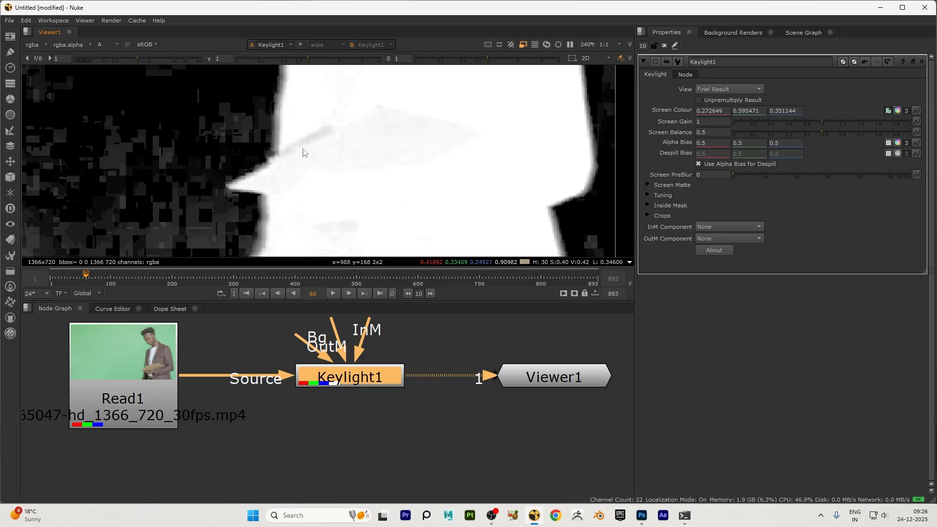
scroll(303, 156, "down", 1)
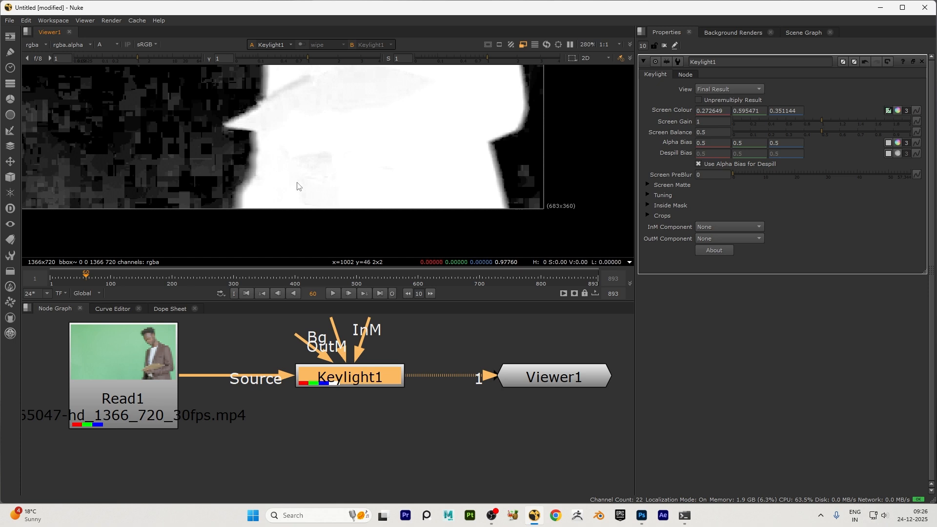
Expand Keylight's Screen Matte settings.
scroll(297, 185, "down", 2)
scroll(310, 125, "up", 2)
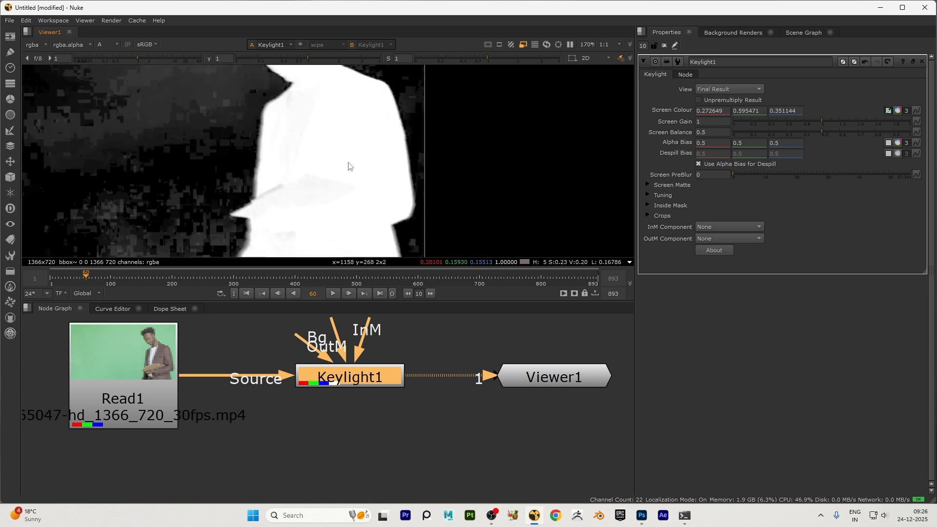
scroll(366, 195, "down", 3)
scroll(320, 144, "up", 1)
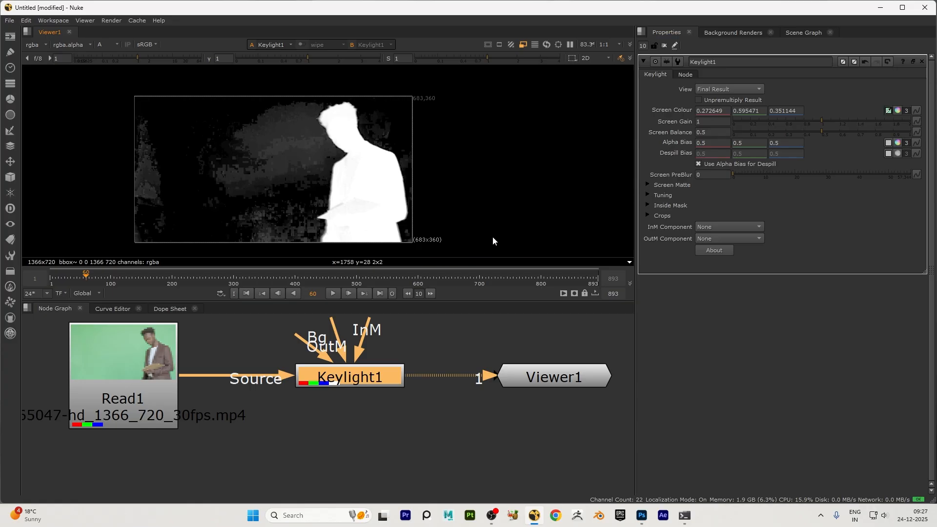
left_click(648, 185)
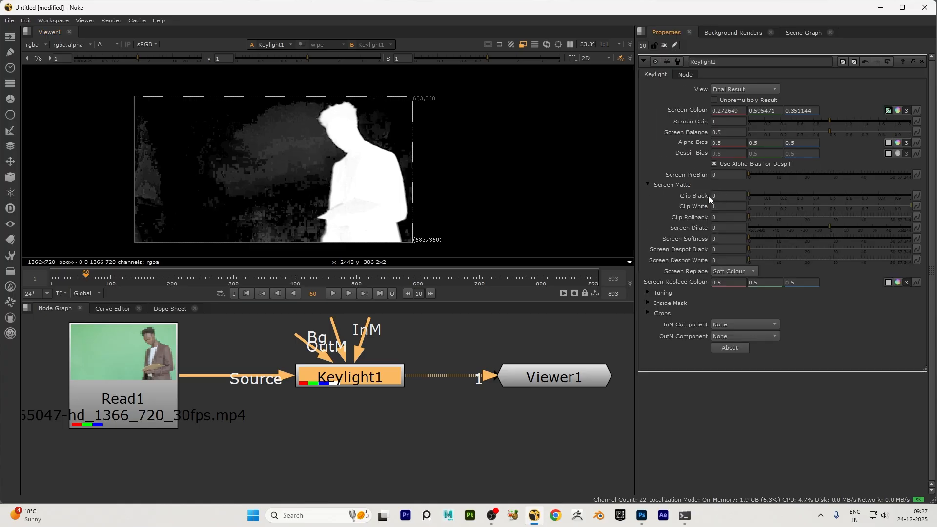
Try raising Clip Black to 0.92 and inspect the man's shirt and clipboard in the matte and in colour.
left_click(724, 195)
left_click_drag(750, 194, 898, 194)
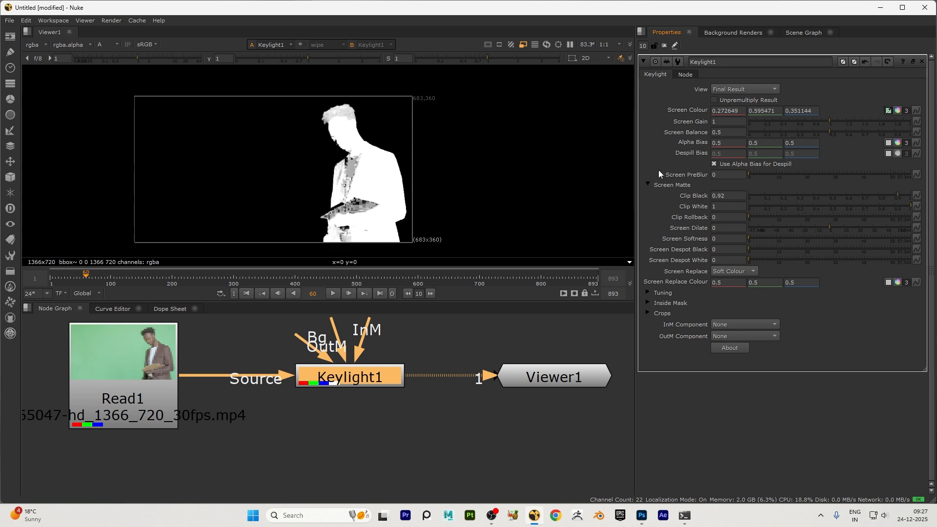
scroll(363, 166, "up", 3)
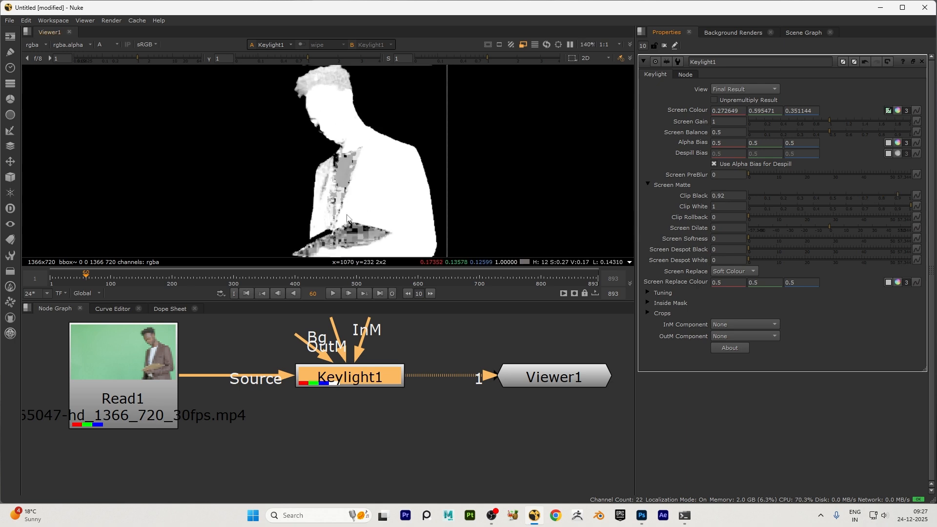
scroll(345, 161, "up", 2)
scroll(324, 175, "up", 1)
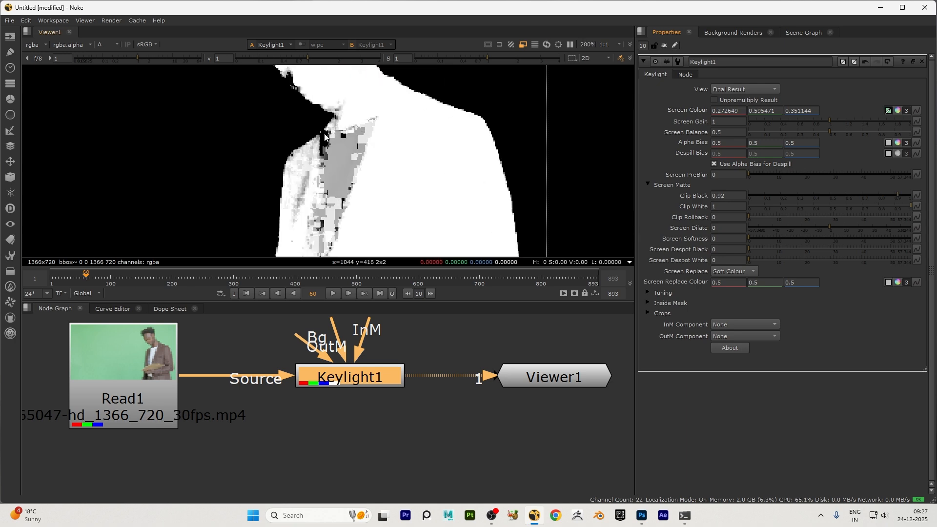
key("a")
scroll(330, 144, "down", 3)
scroll(320, 141, "down", 3)
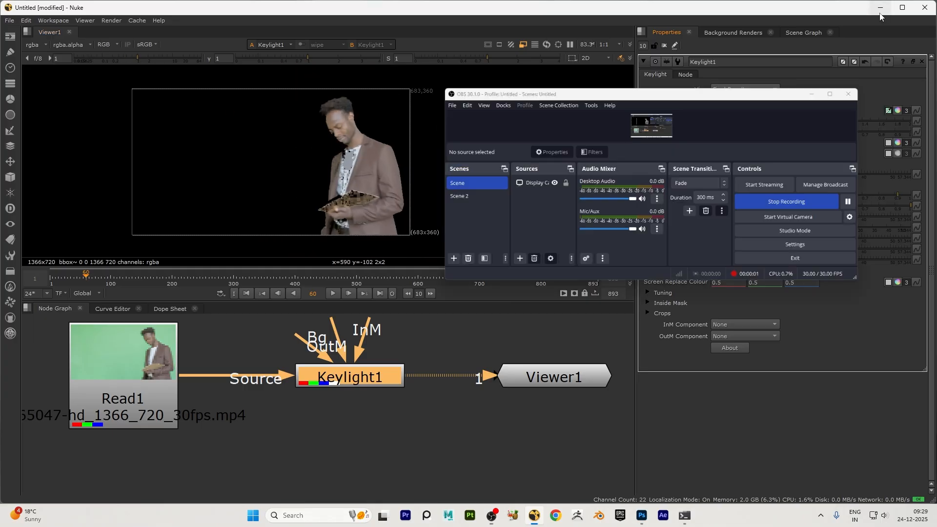
Display the RGB channels of the Keylight result and examine the man's shirt, jacket edge and clipboard up close.
left_click(880, 17)
key("a")
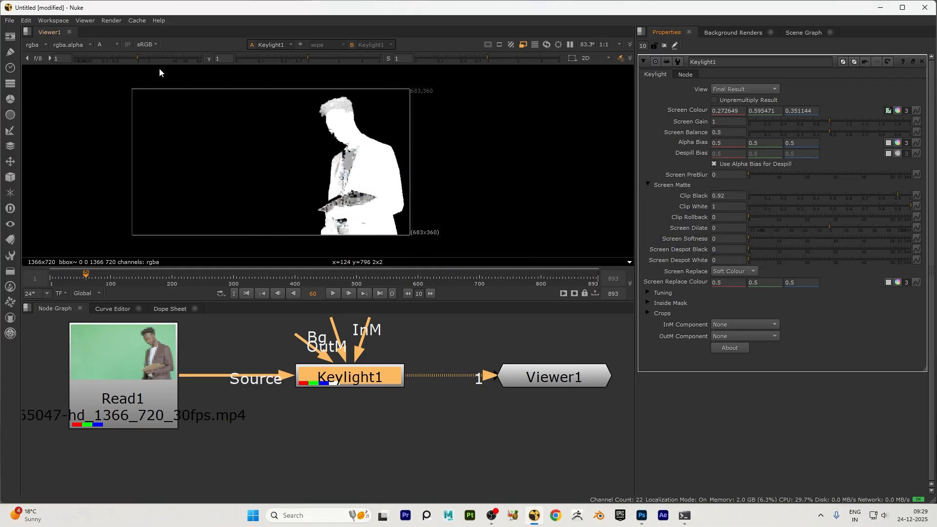
left_click(108, 44)
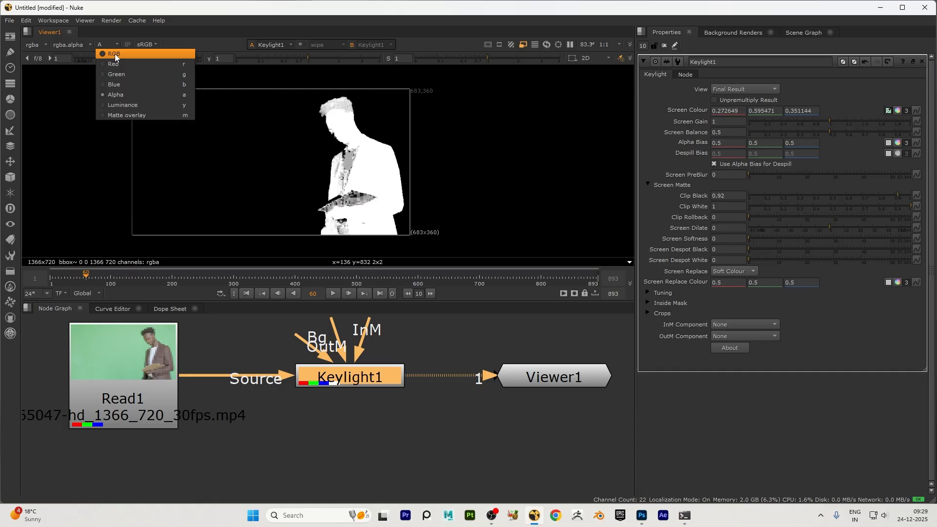
left_click(115, 53)
scroll(343, 142, "up", 5)
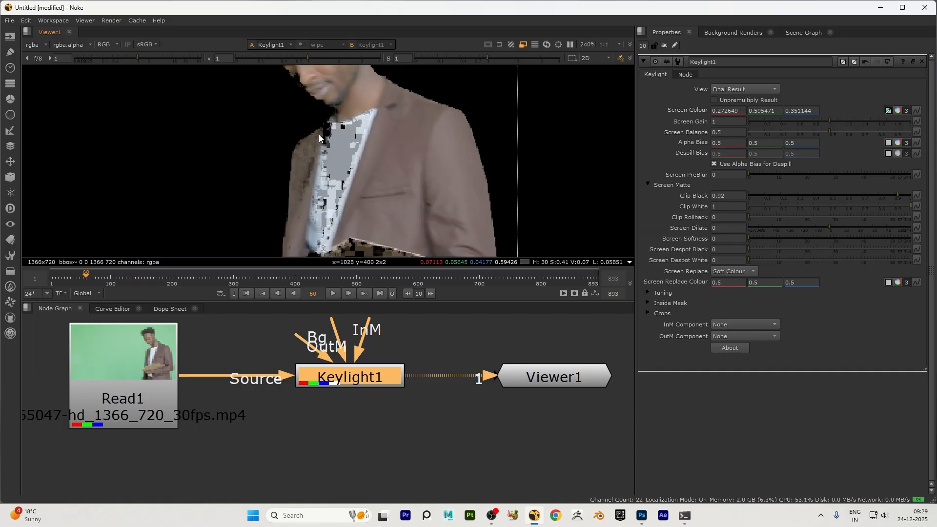
scroll(328, 143, "up", 2)
scroll(334, 149, "down", 3)
scroll(356, 195, "up", 3)
scroll(363, 204, "down", 3)
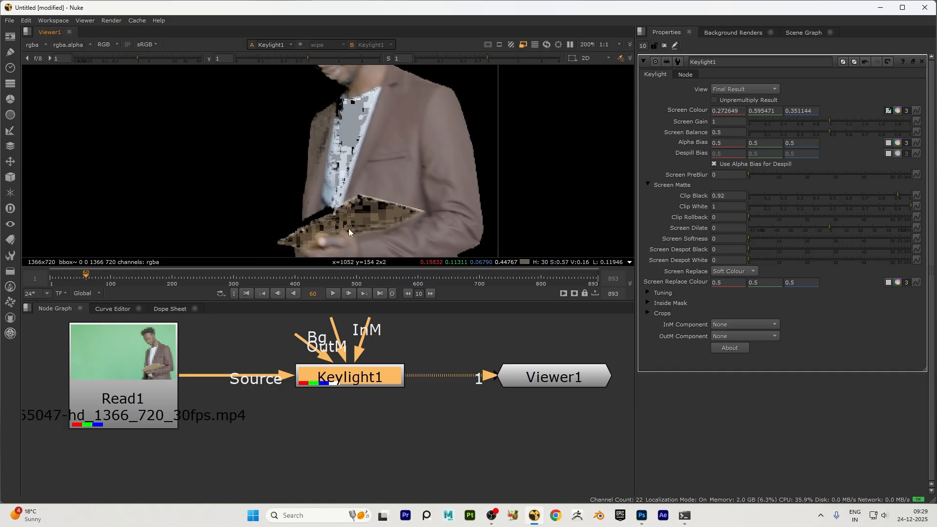
scroll(353, 218, "down", 2)
scroll(349, 205, "down", 3)
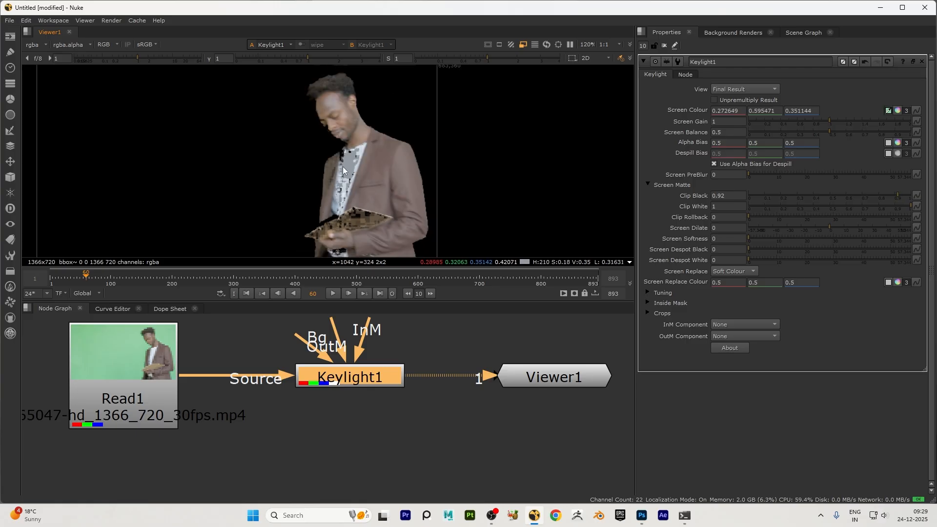
Display the alpha channel, reset Clip Black to 0 and set it to 0.065.
key("a")
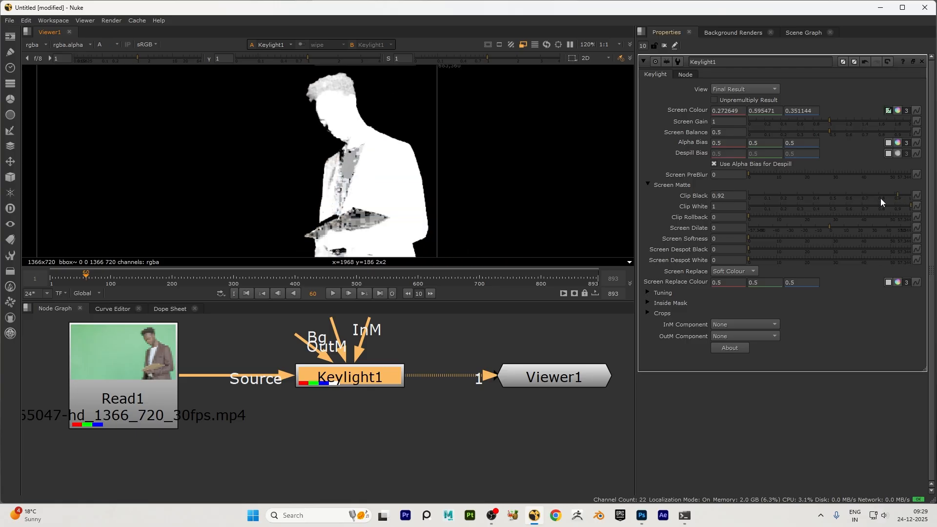
left_click_drag(886, 194, 207, 189)
scroll(206, 147, "down", 3)
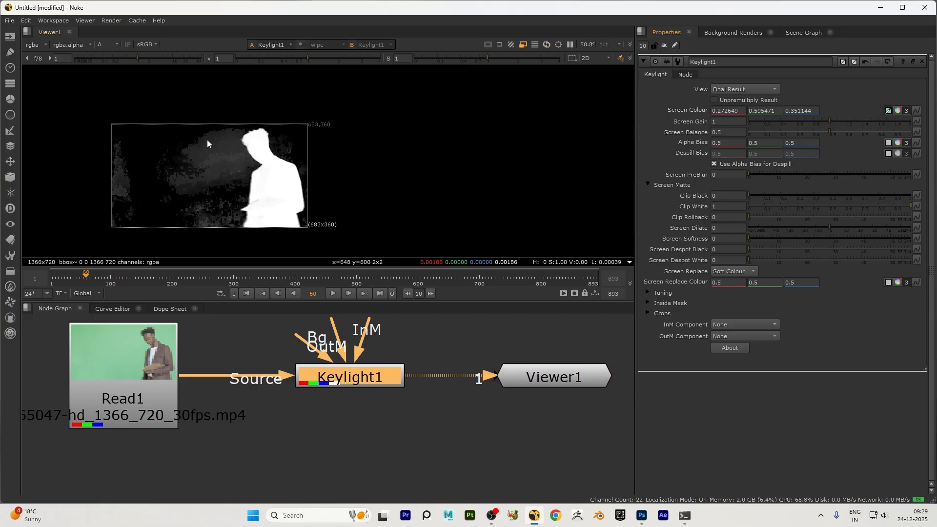
left_click_drag(751, 193, 756, 194)
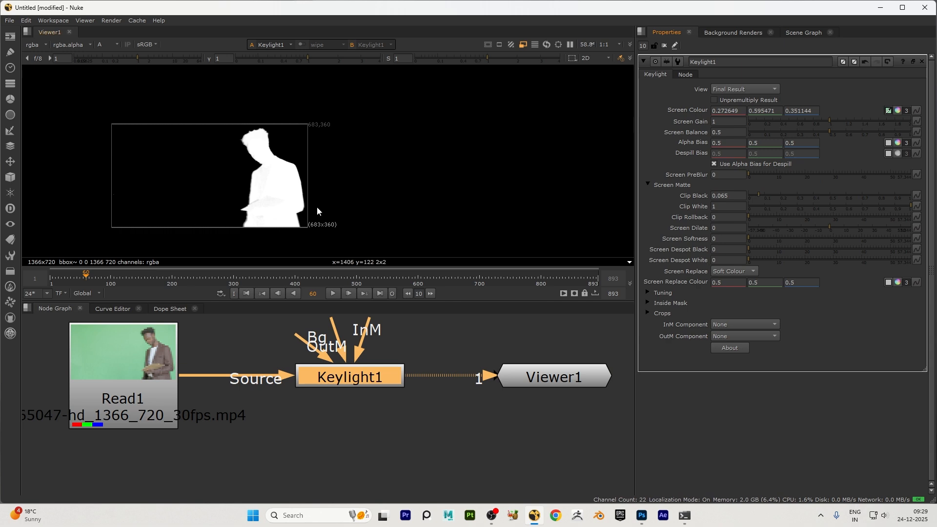
Compare the alpha and RGB channels around the man's hand, clipboard and belt to check the solidity of the matte.
scroll(317, 207, "up", 4)
scroll(280, 139, "down", 3)
scroll(234, 183, "up", 3)
scroll(256, 144, "down", 2)
scroll(253, 153, "up", 3)
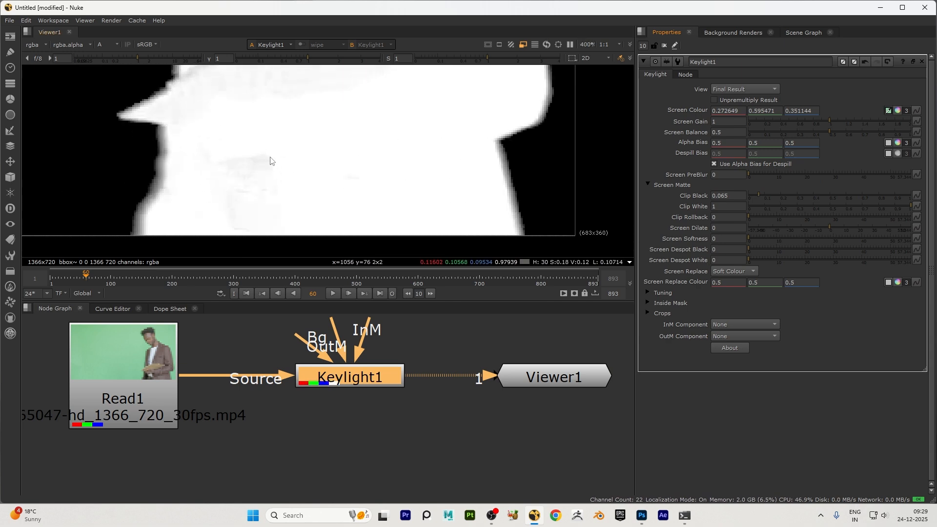
key("a")
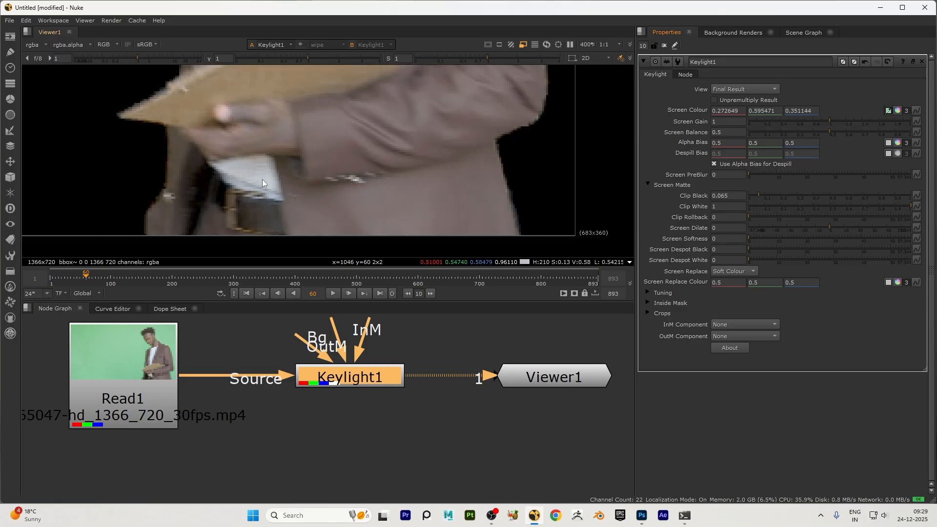
scroll(262, 179, "up", 2)
scroll(224, 181, "down", 2)
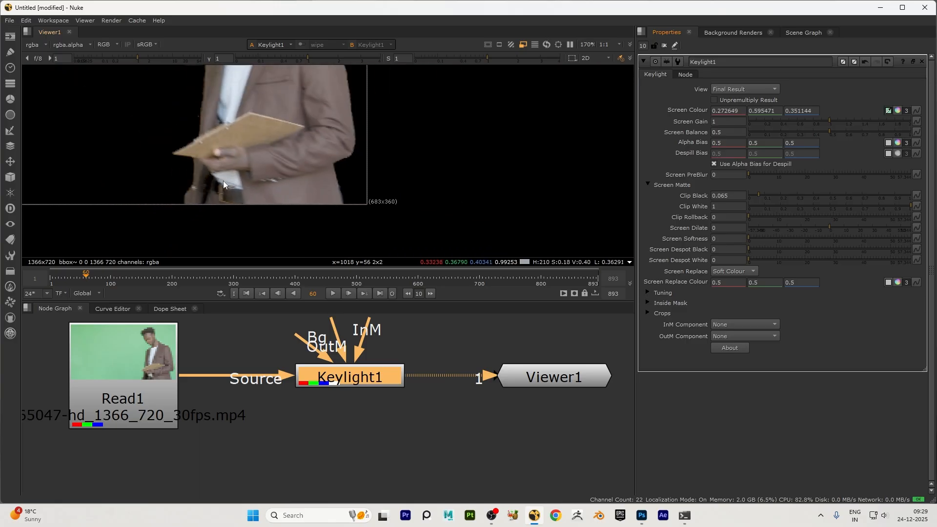
key("a")
scroll(228, 166, "up", 2)
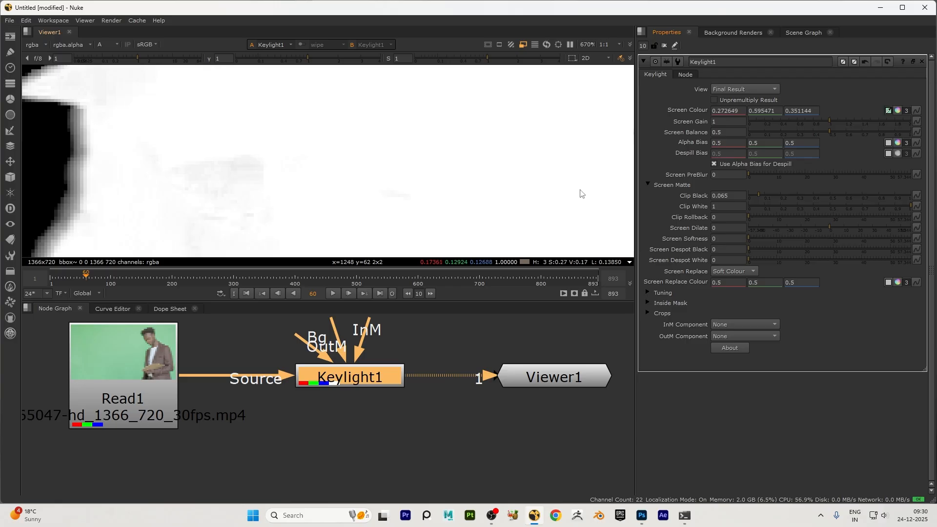
Lower Keylight's Clip White to 0.69 while checking the matte around the clipboard.
scroll(247, 180, "down", 4)
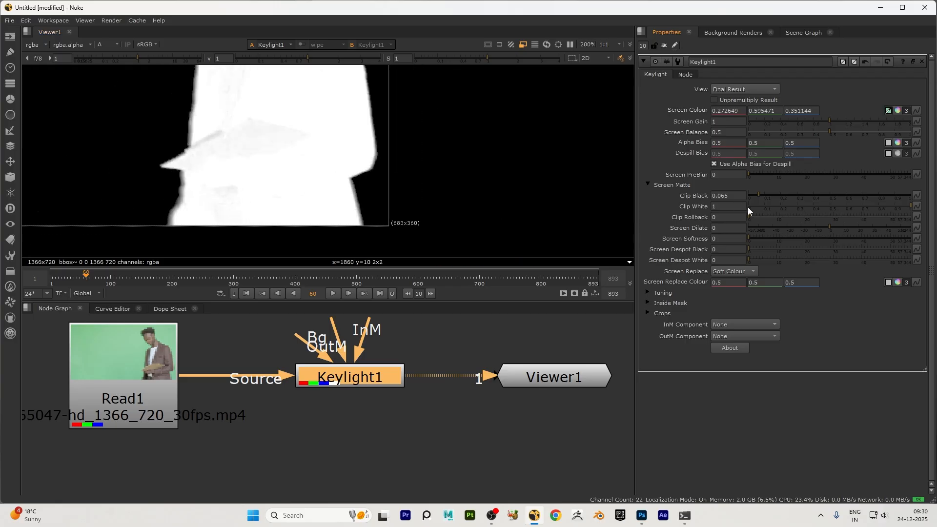
left_click_drag(909, 205, 876, 206)
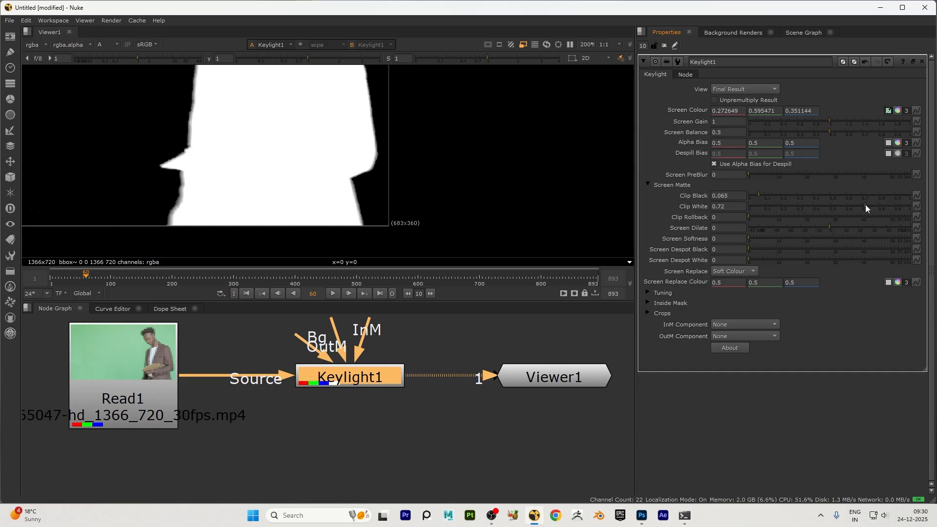
scroll(219, 139, "up", 2)
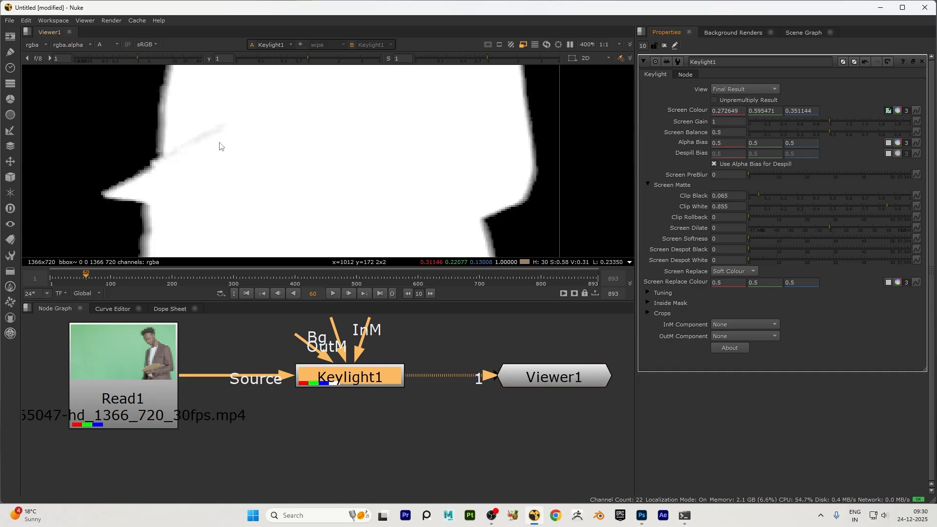
left_click_drag(890, 206, 860, 206)
scroll(339, 183, "down", 2)
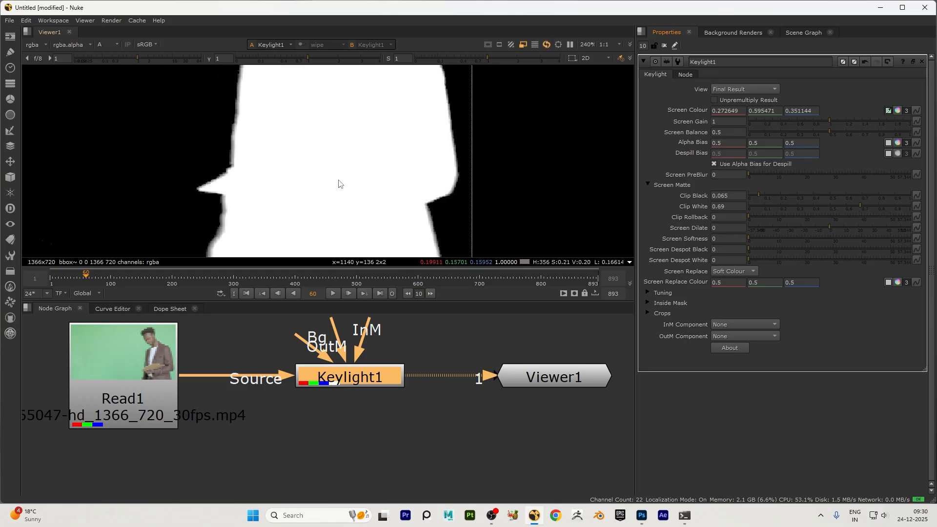
Inspect the whole matte, play the clip forward and stop at frame 105 to check the silhouette there.
scroll(309, 168, "down", 4)
scroll(293, 146, "up", 3)
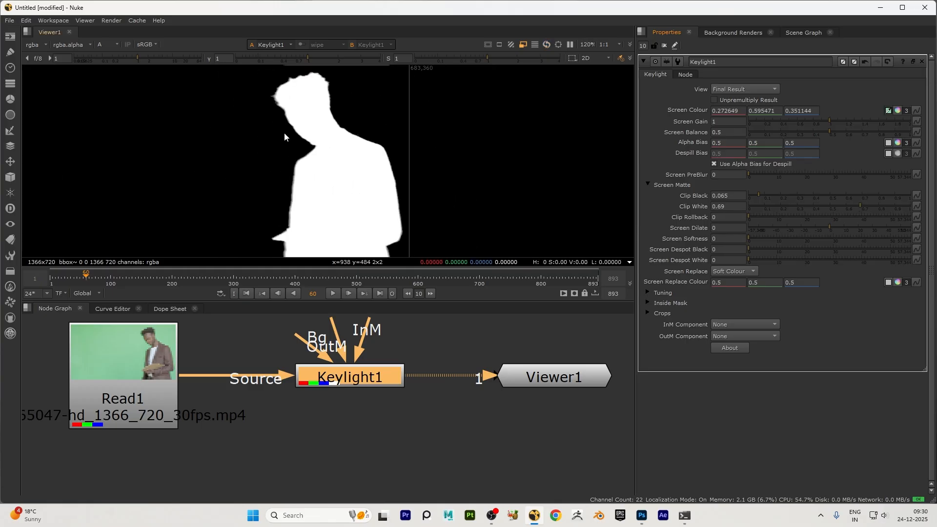
scroll(281, 143, "down", 3)
left_click(334, 294)
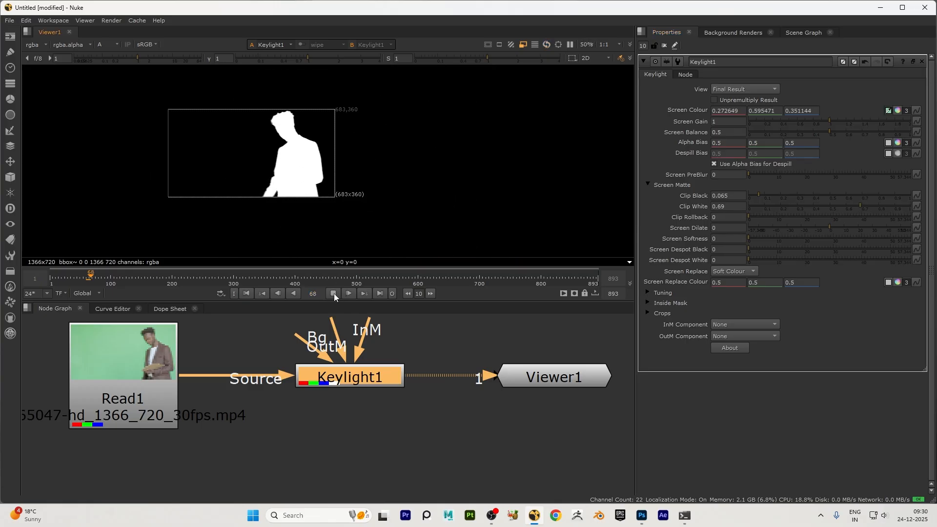
left_click(333, 294)
scroll(272, 166, "up", 1)
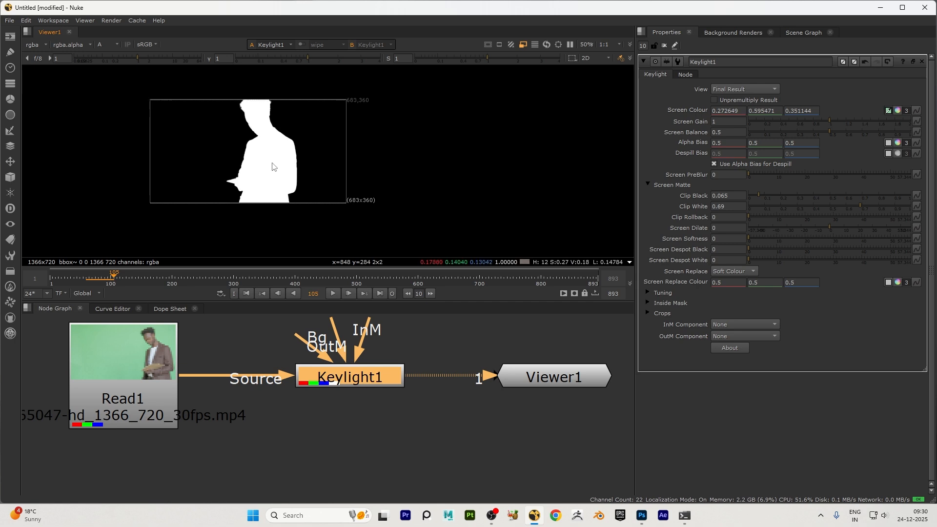
scroll(272, 166, "up", 2)
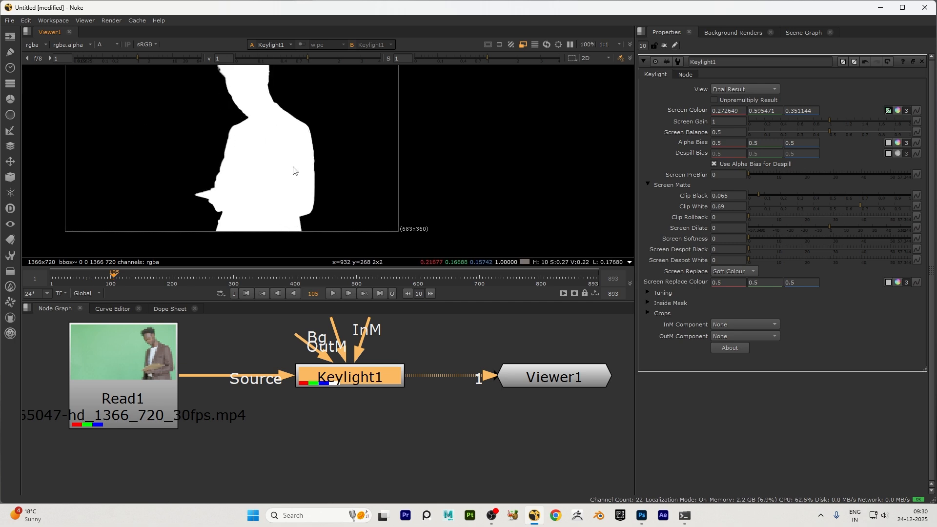
Display the RGB channels at frame 105 and examine the keyed man's hair, face and jacket edges.
key("a")
scroll(234, 189, "down", 1)
scroll(251, 86, "up", 5)
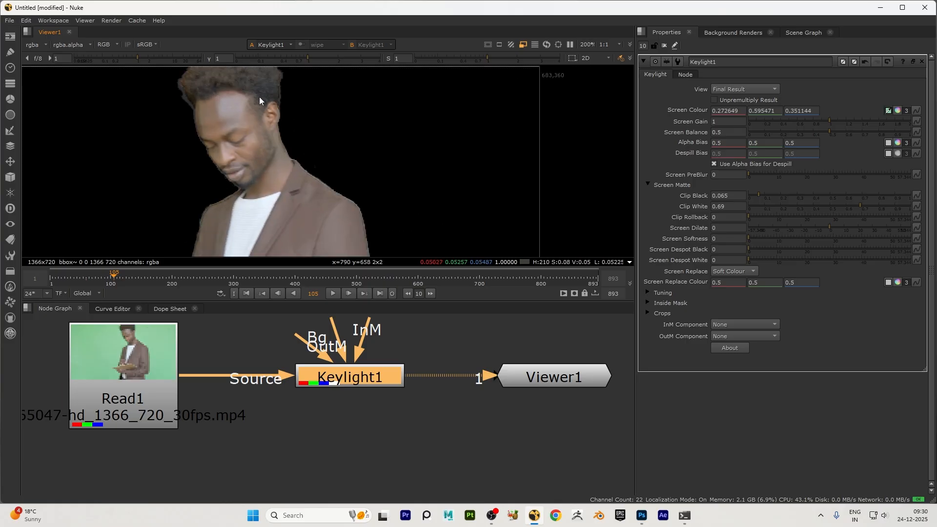
scroll(259, 97, "down", 3)
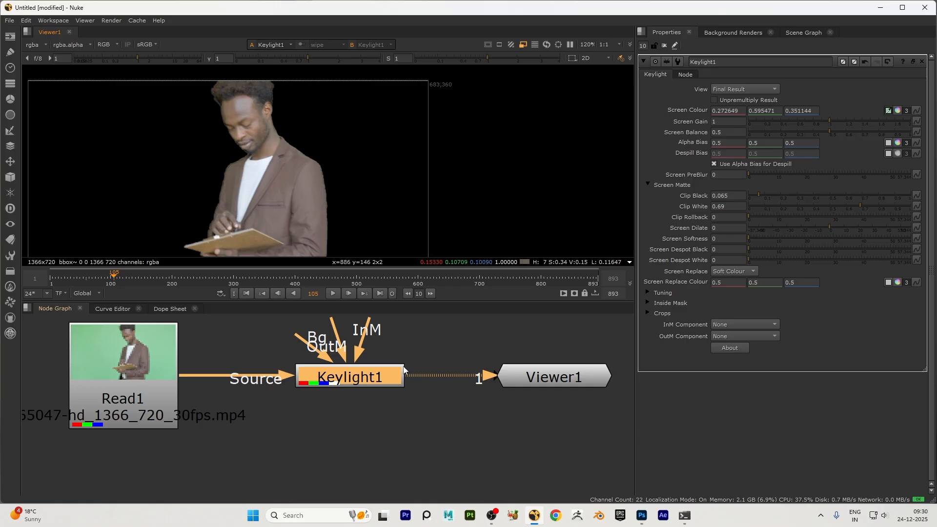
Import the background image from the nuke folder as a Read node and place it below and left of the green-screen Read node.
scroll(220, 364, "down", 5)
scroll(264, 142, "down", 2)
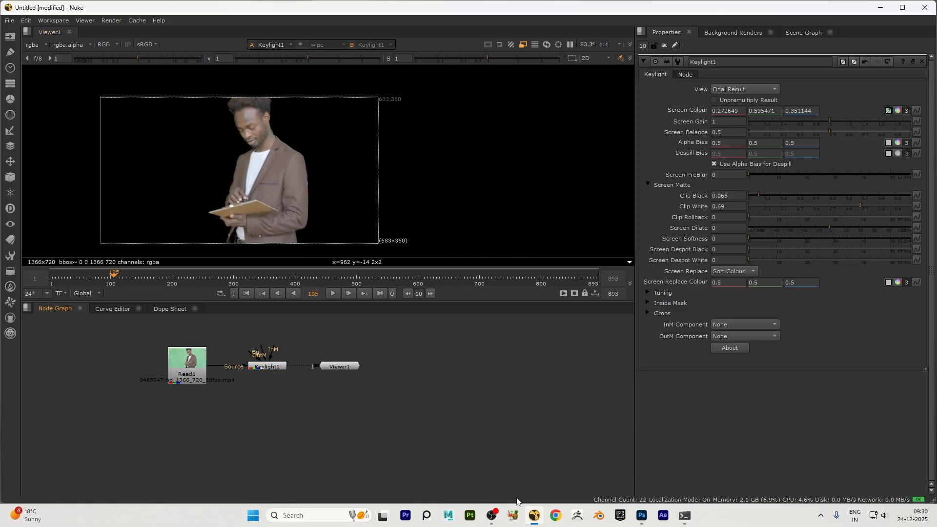
key("super+e")
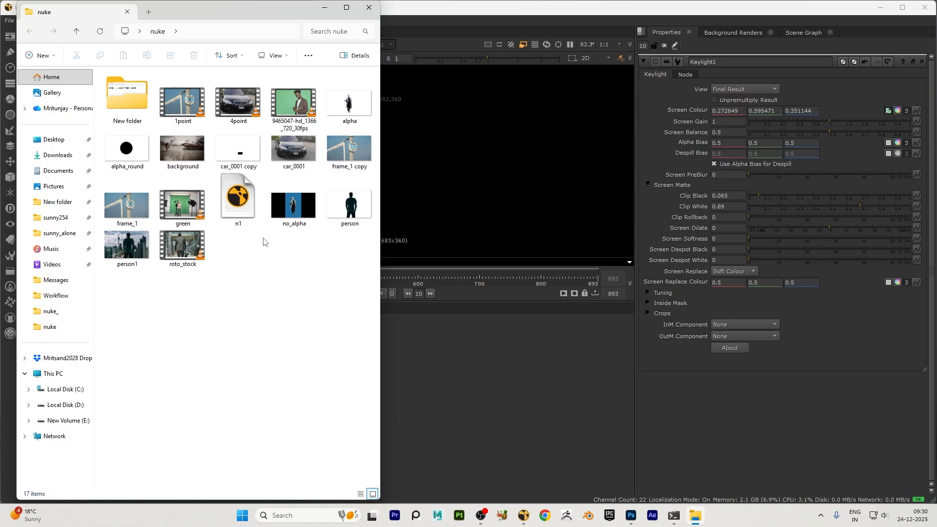
left_click(297, 157)
left_click(191, 156)
left_click_drag(181, 149, 502, 370)
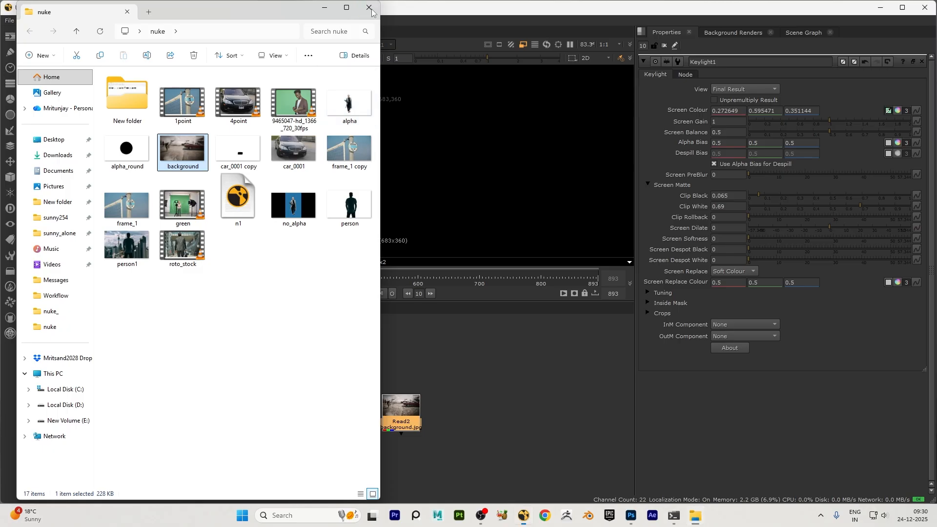
left_click(369, 7)
scroll(383, 404, "down", 3)
left_click_drag(383, 404, 179, 427)
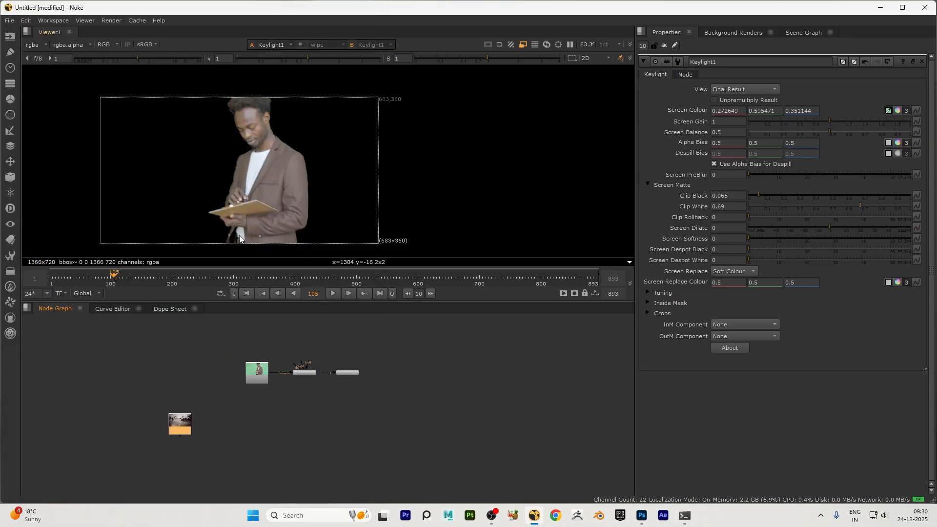
Add a Merge node with the over operation in the empty space below the Keylight node.
scroll(318, 395, "up", 3)
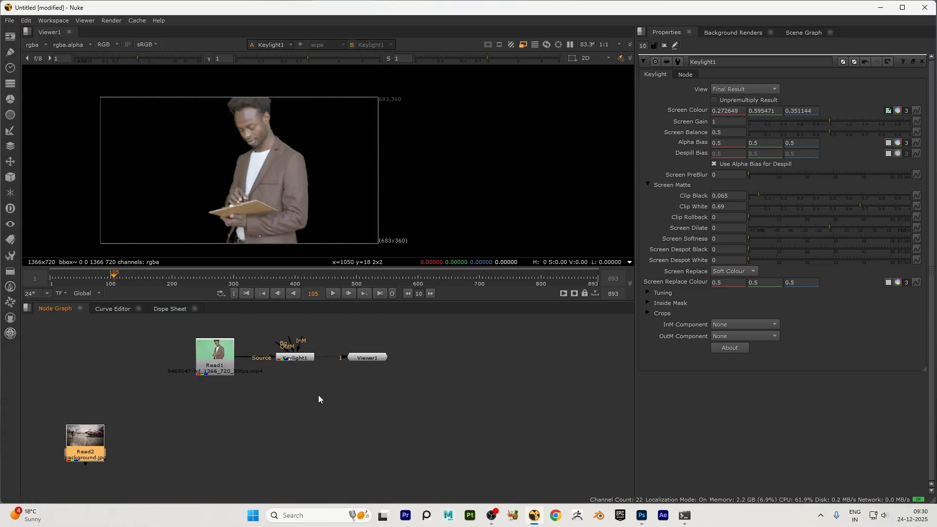
double_click(293, 422)
scroll(294, 423, "up", 2)
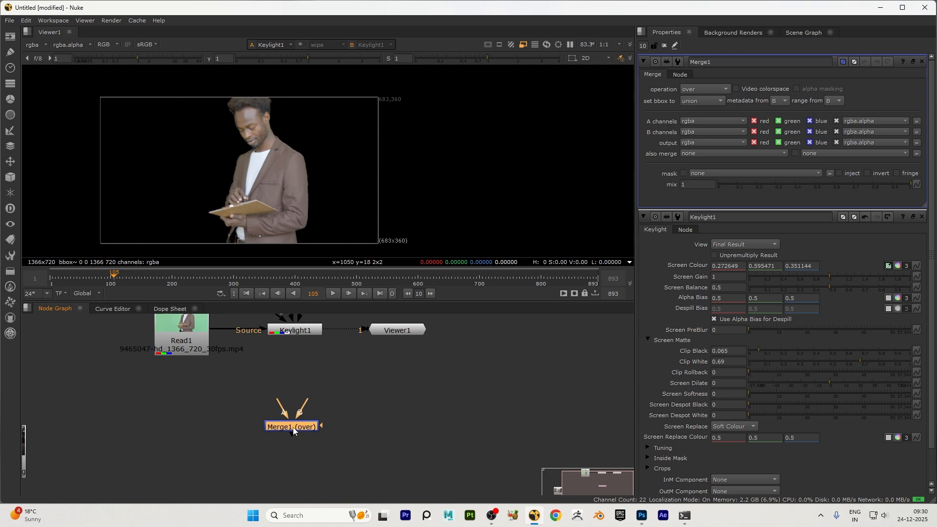
left_click(364, 415)
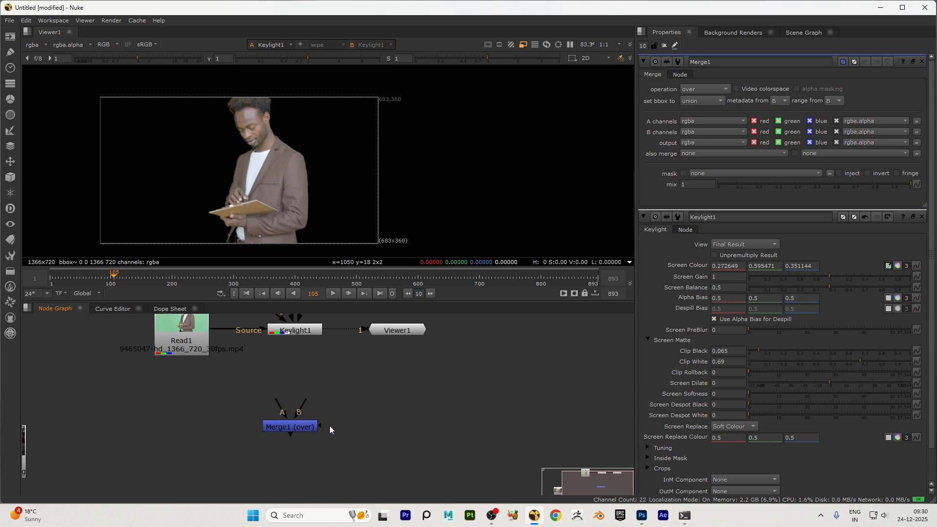
left_click(301, 431)
left_click(356, 406)
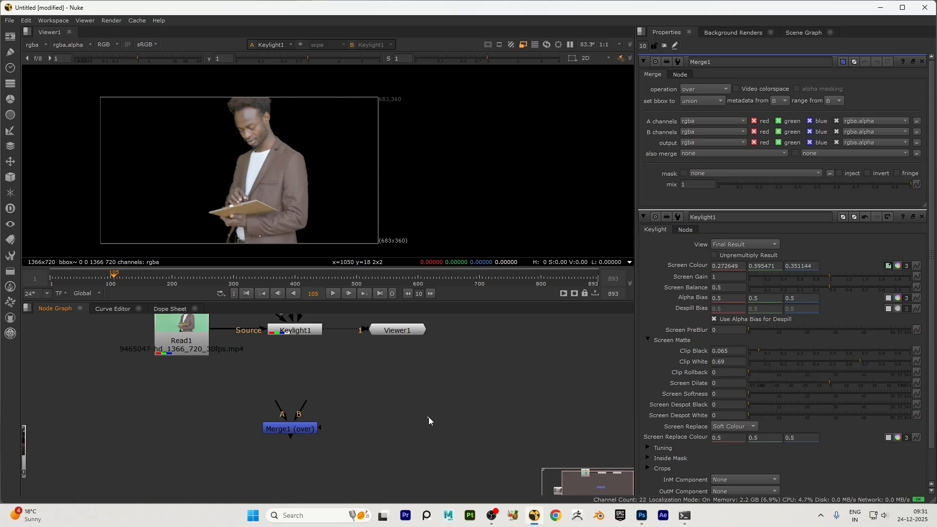
key("Tab")
type("mer")
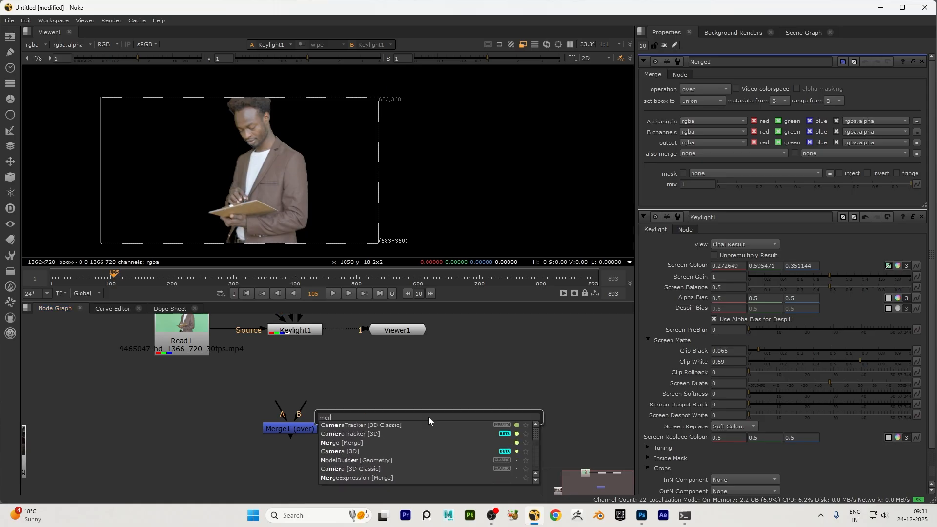
left_click(391, 388)
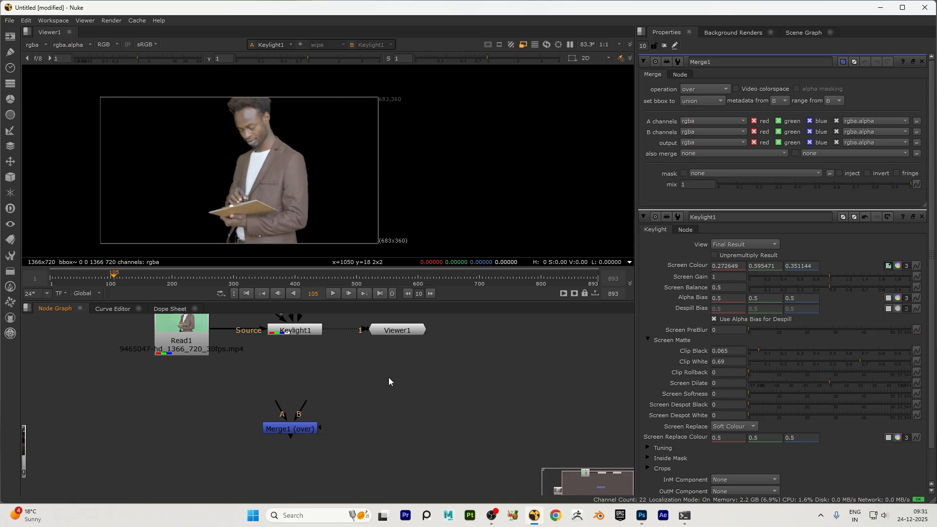
Place the background Read node beside the Merge node, connecting it to input B, and connect input A to the Keylight node.
mouse_move(307, 426)
left_mouse_down()
mouse_move(319, 433)
mouse_move(310, 433)
left_mouse_up()
scroll(309, 426, "down", 1)
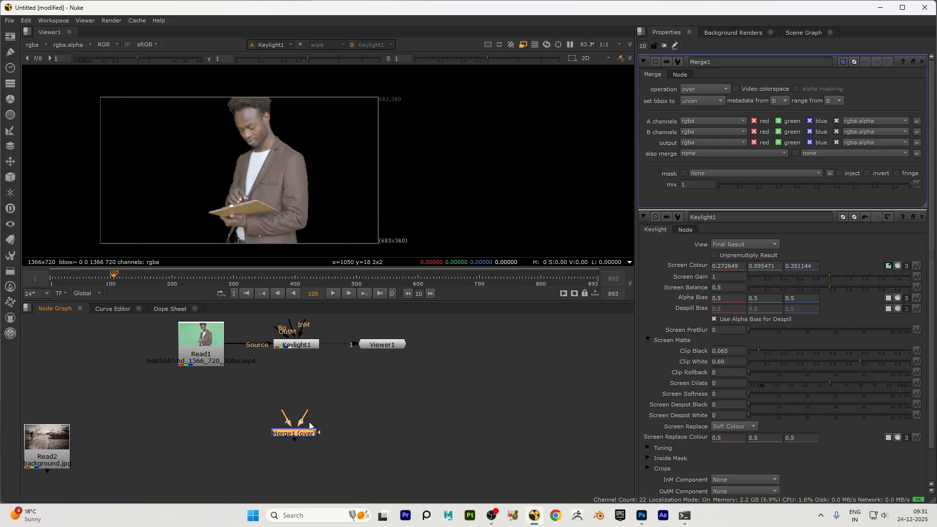
left_click_drag(44, 445, 446, 401)
scroll(386, 396, "up", 1)
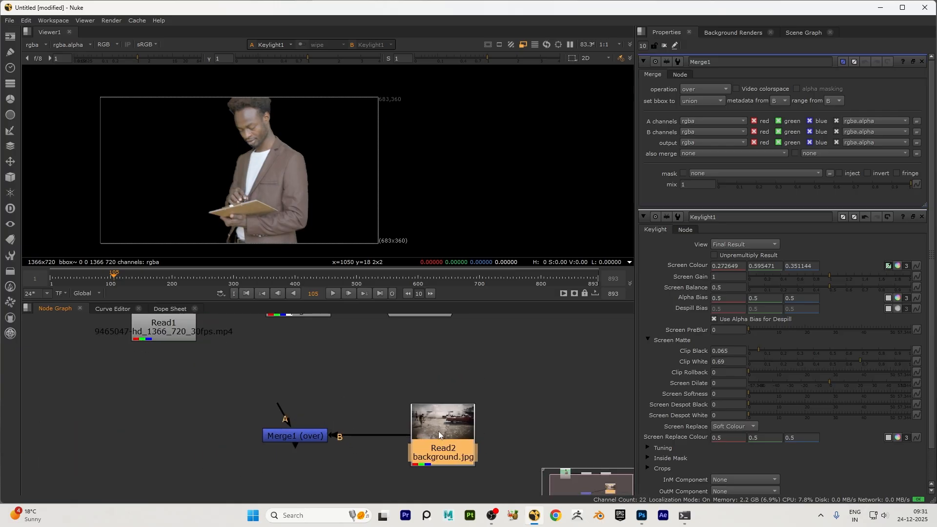
scroll(294, 421, "down", 1)
left_click_drag(305, 414, 319, 355)
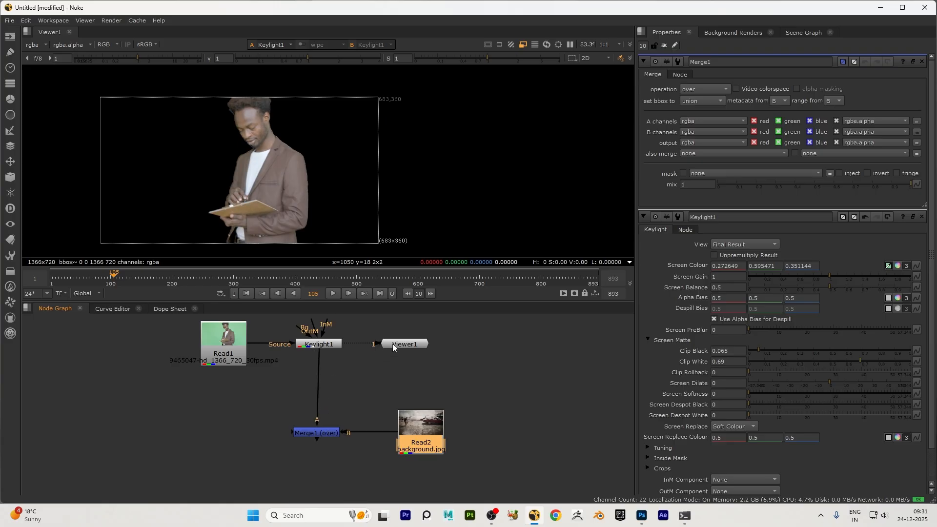
Detach the Viewer from Keylight and line up the Keylight and green-screen Read nodes in a row with the Merge node.
left_click_drag(376, 345, 550, 393)
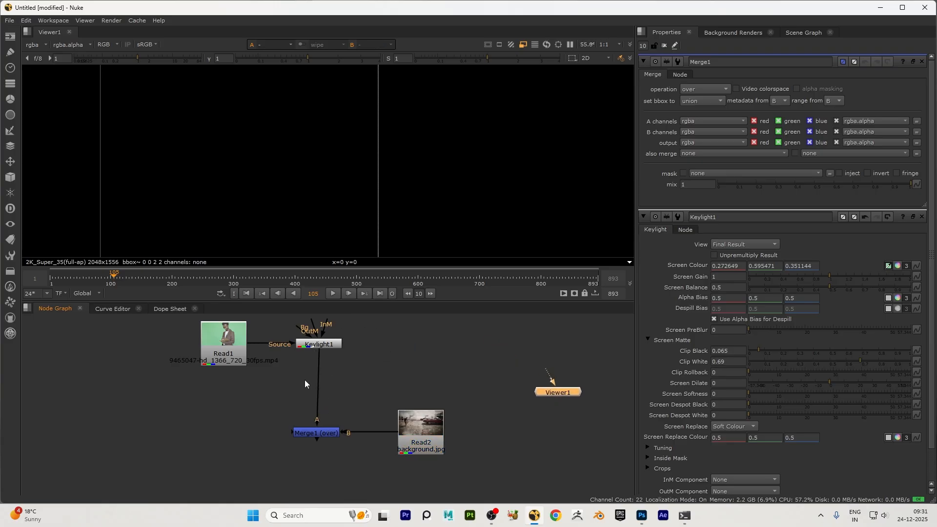
left_click_drag(313, 349, 248, 437)
left_click_drag(236, 347, 181, 430)
scroll(327, 361, "down", 4)
scroll(364, 407, "up", 3)
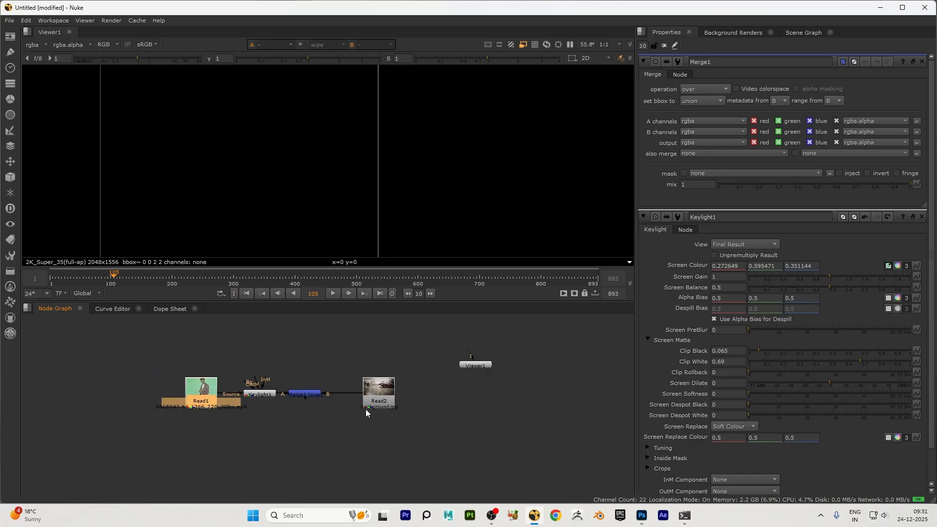
Display the Merge node's output in the viewer and place the Viewer node directly below the Merge node.
left_click(302, 404)
left_click(295, 390)
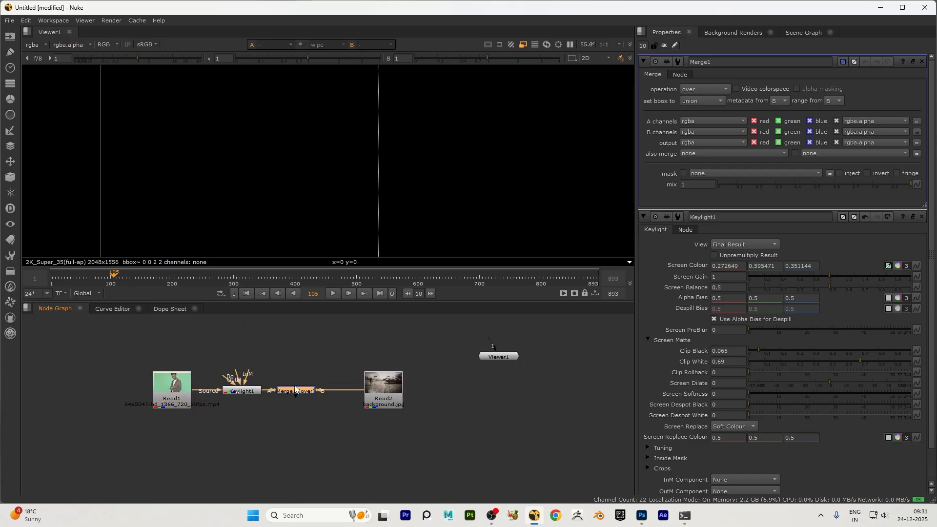
key("1")
left_click_drag(507, 355, 305, 449)
scroll(346, 389, "up", 3)
scroll(344, 390, "down", 4)
scroll(315, 432, "up", 3)
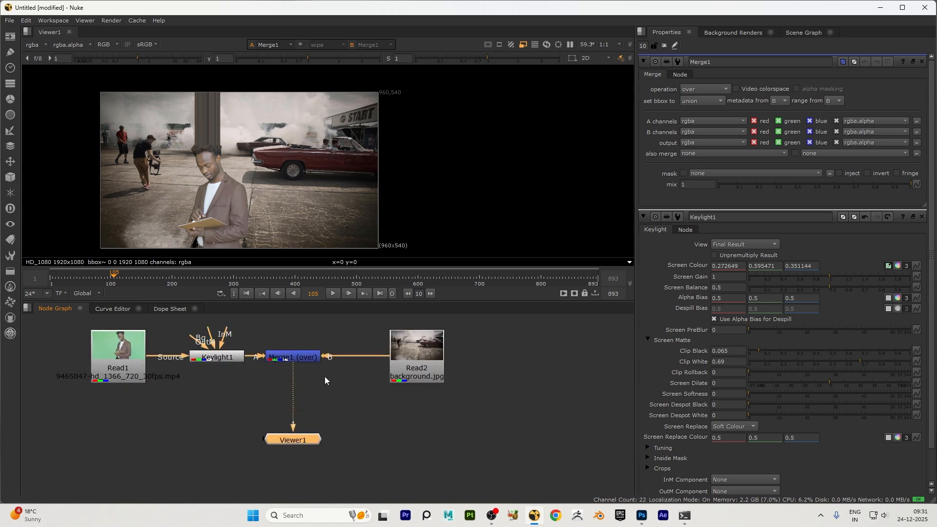
Review the background, green-screen, Keylight and Merge nodes one by one and examine the man composited over the background.
scroll(324, 376, "up", 3)
left_click(434, 352)
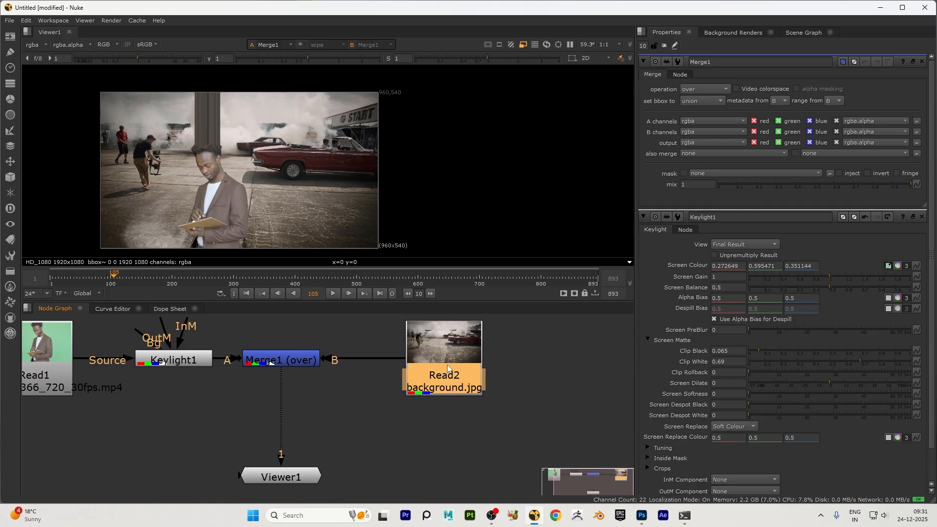
scroll(168, 393, "down", 3)
left_click(73, 364)
left_click(160, 368)
left_click_drag(160, 368, 168, 373)
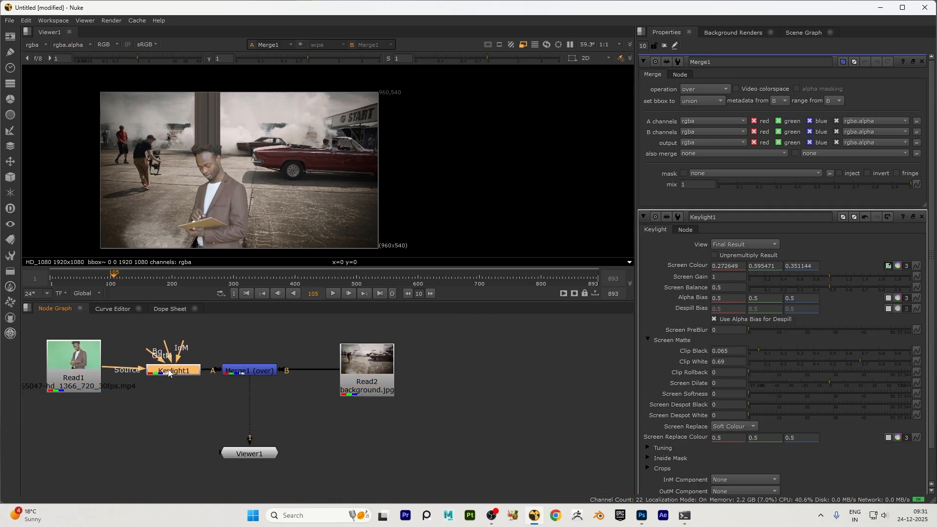
scroll(215, 370, "up", 1)
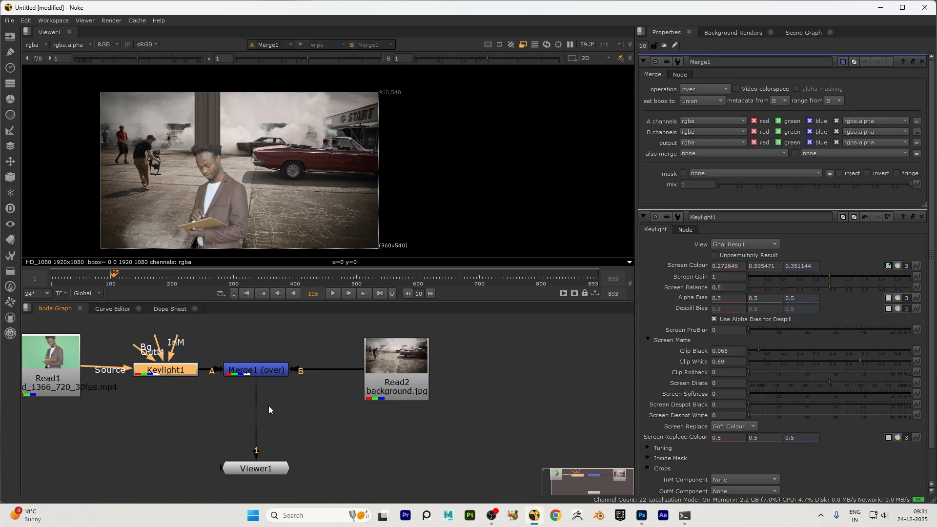
left_click(262, 373)
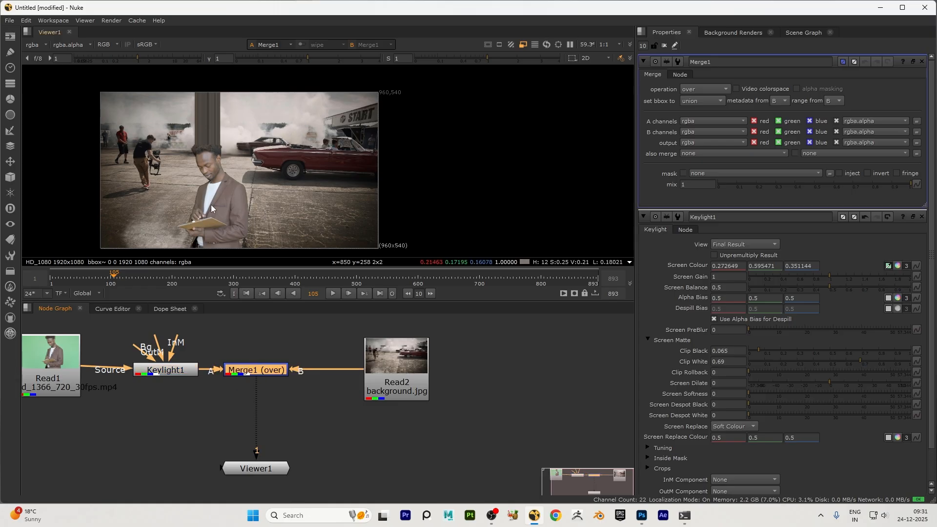
scroll(248, 190, "up", 1)
scroll(370, 148, "down", 4)
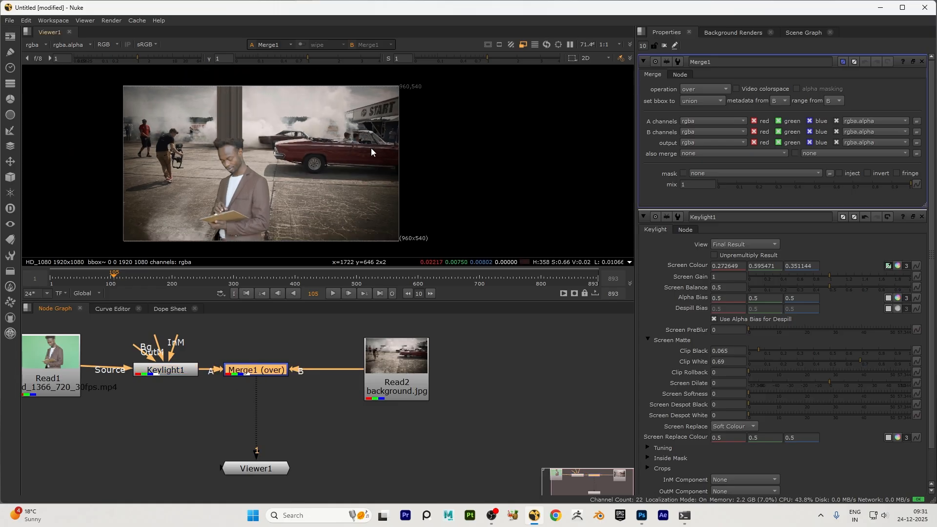
left_click(506, 387)
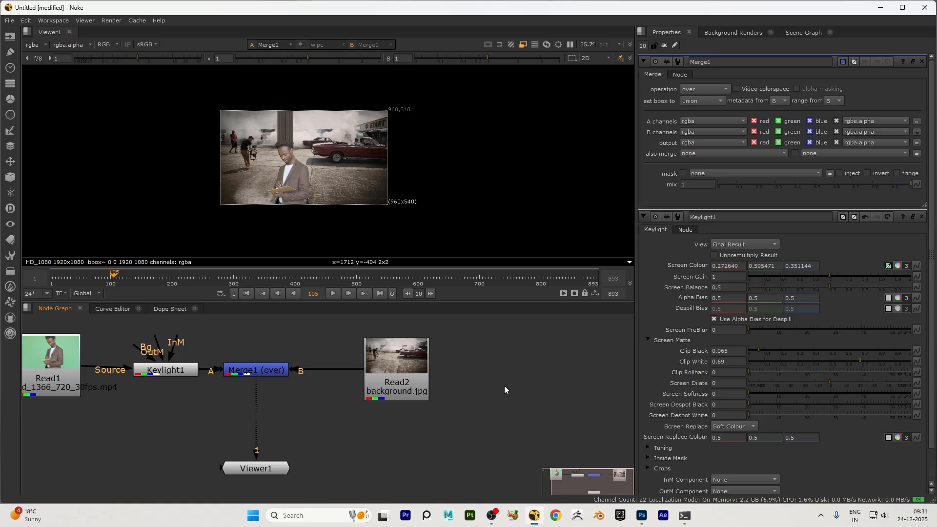
Open the project settings and look through the available full size formats.
key("s")
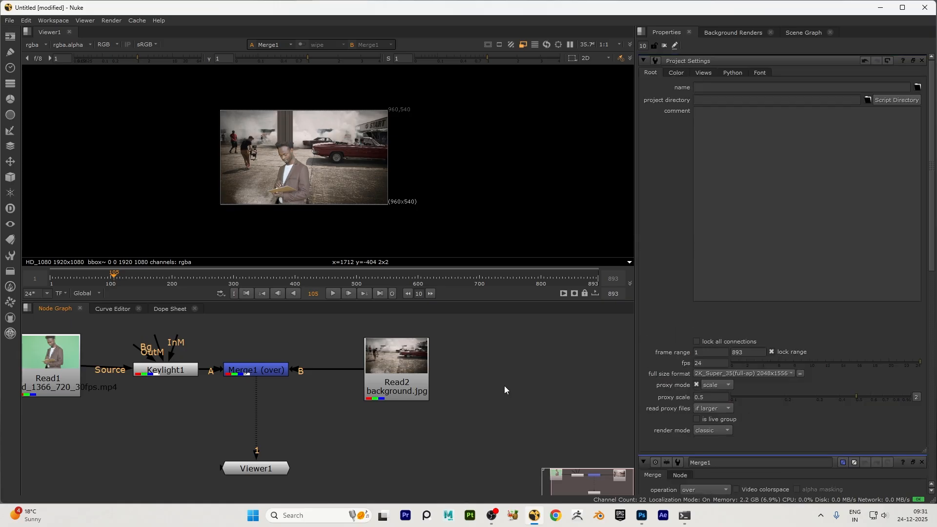
left_click(754, 374)
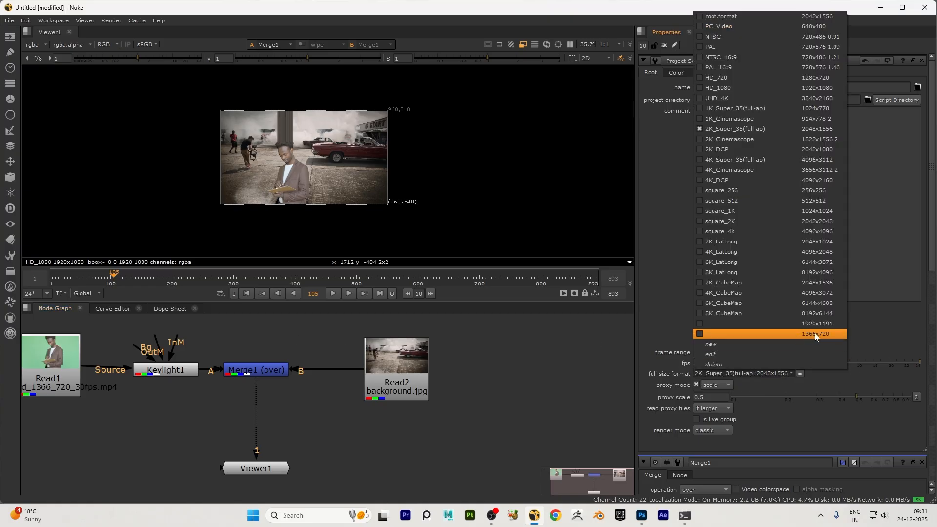
left_click(508, 350)
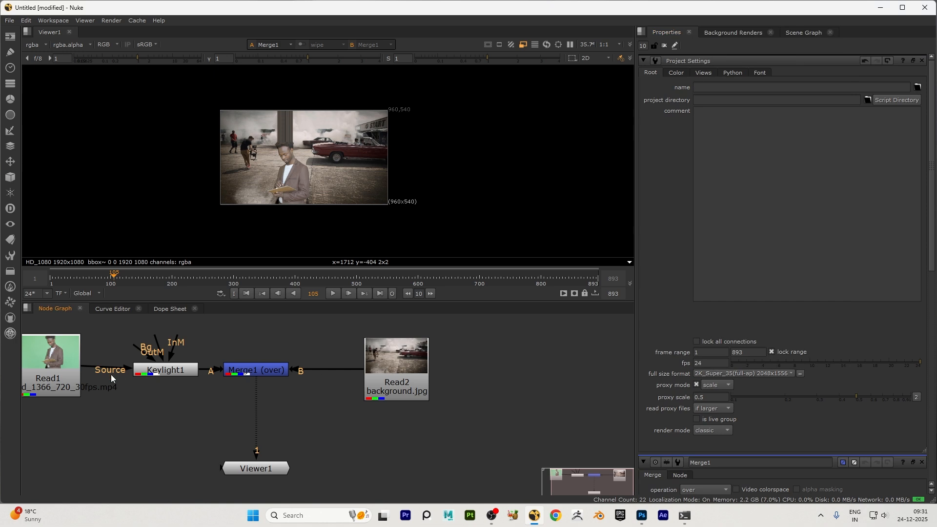
Display the green-screen Read node in the viewer and turn off proxy mode to show its full resolution.
scroll(296, 402, "down", 3)
scroll(139, 396, "up", 2)
left_click(137, 365)
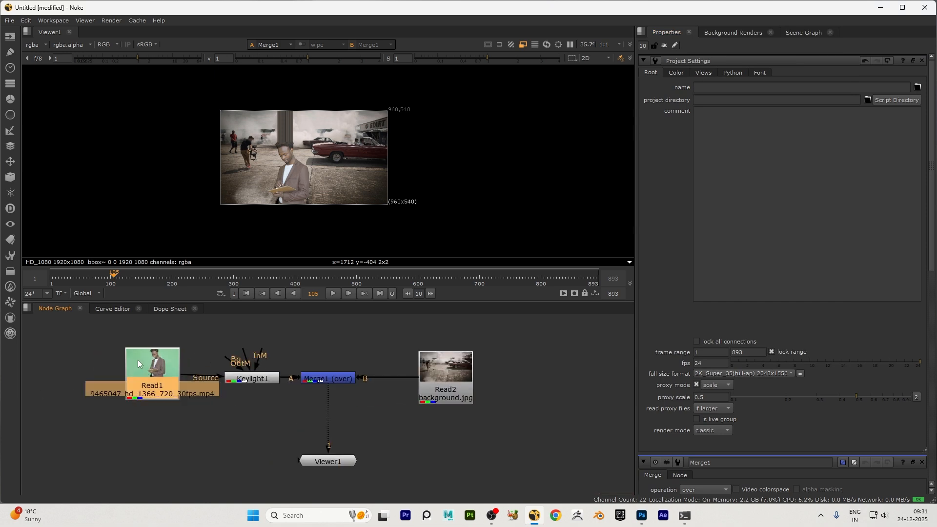
key("1")
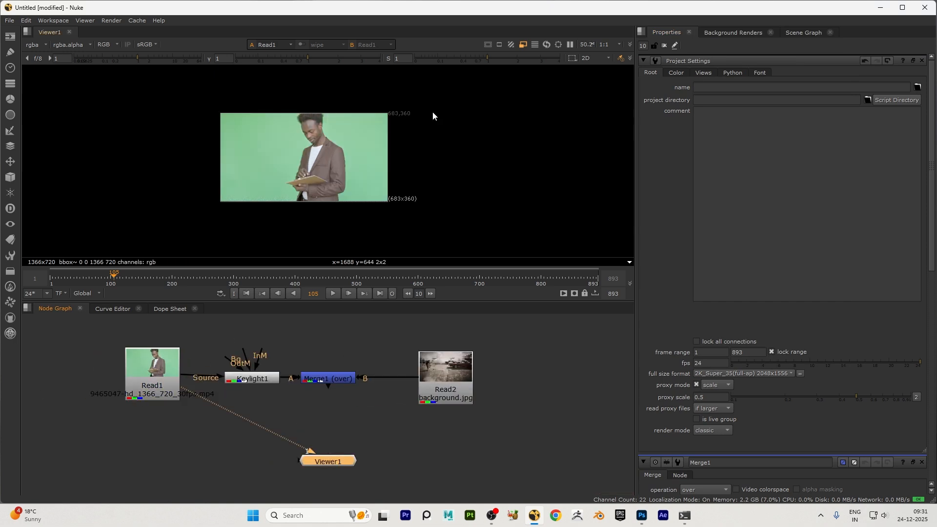
left_click(523, 44)
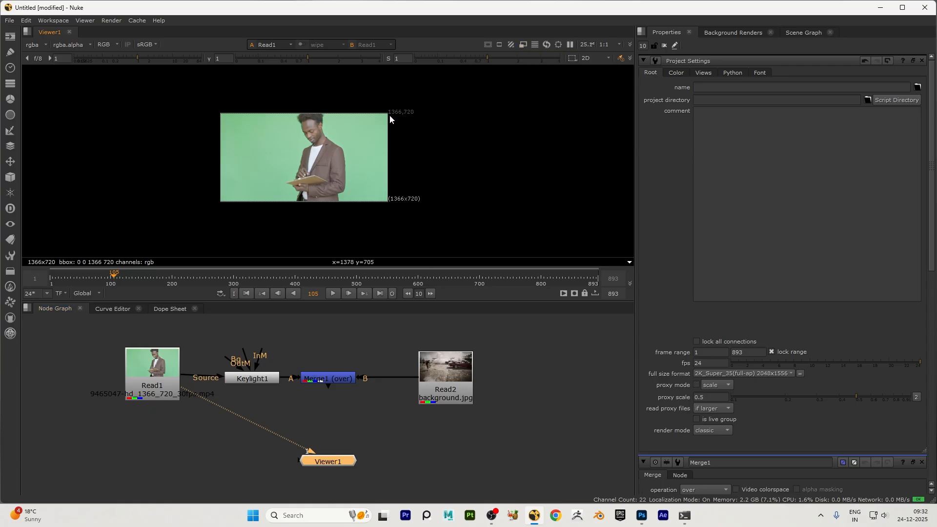
Set the project's full size format to 1366x720.
left_click(705, 372)
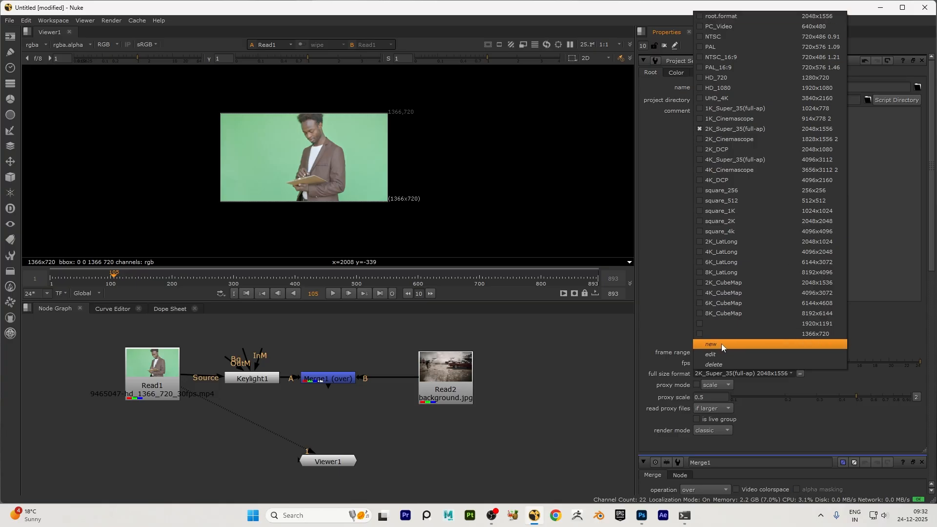
left_click(776, 335)
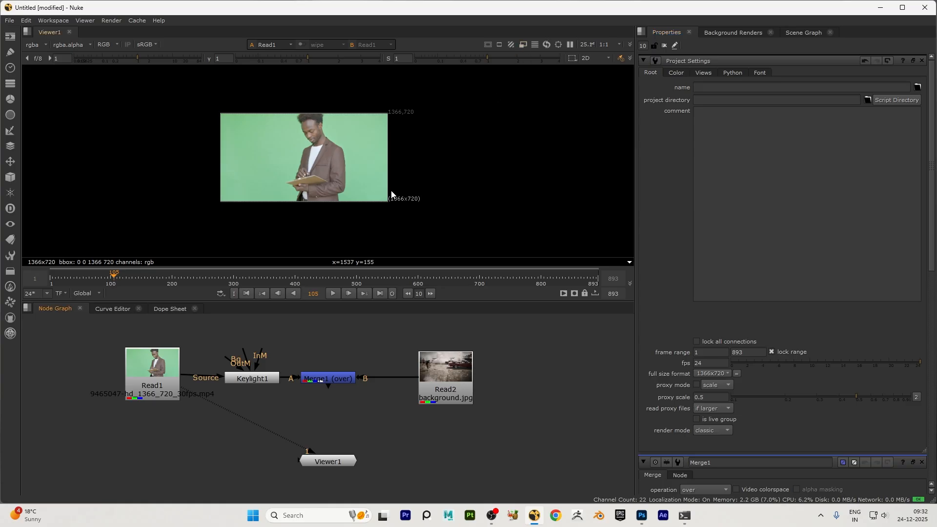
left_click(327, 381)
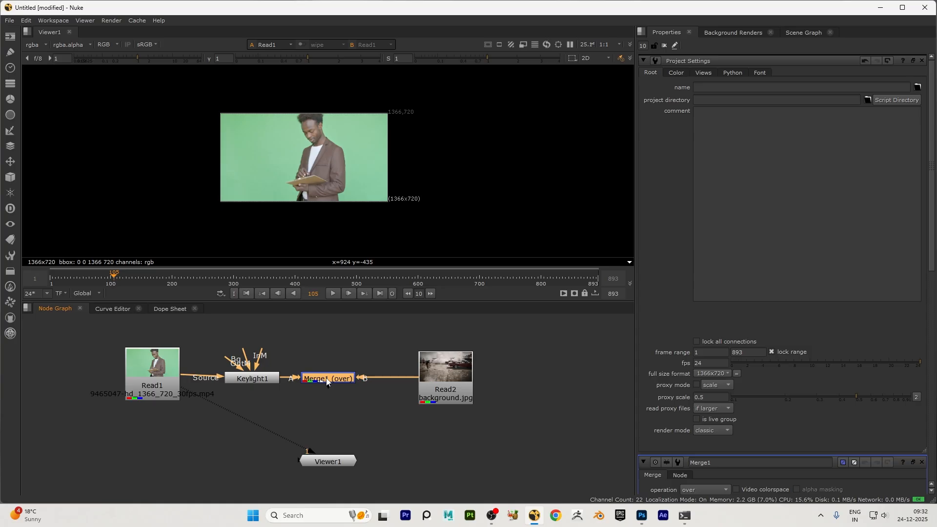
Display the background Read node at full resolution, place the Viewer node beneath it and check the image's format.
left_click(449, 379)
key("1")
scroll(454, 378, "up", 2)
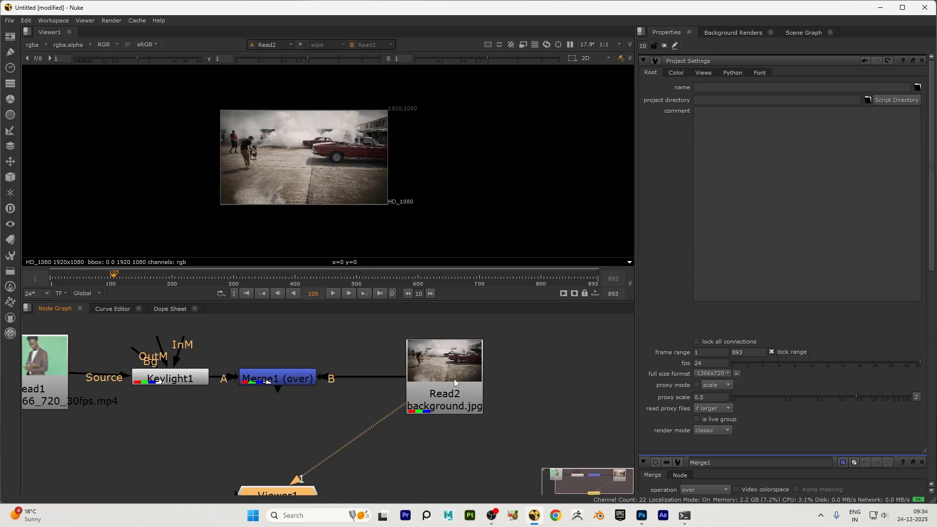
scroll(286, 410, "down", 2)
left_click_drag(293, 466, 421, 466)
left_click_drag(394, 401, 414, 395)
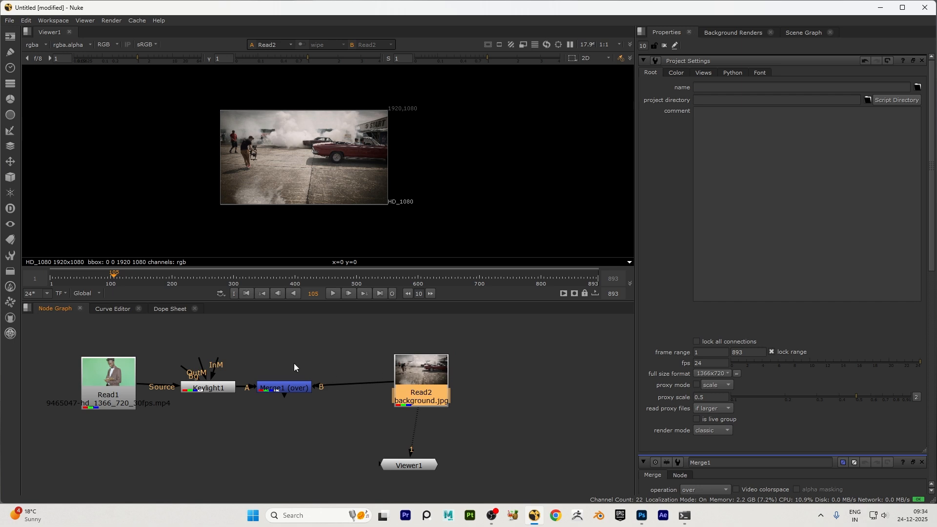
left_click_drag(414, 381, 395, 386)
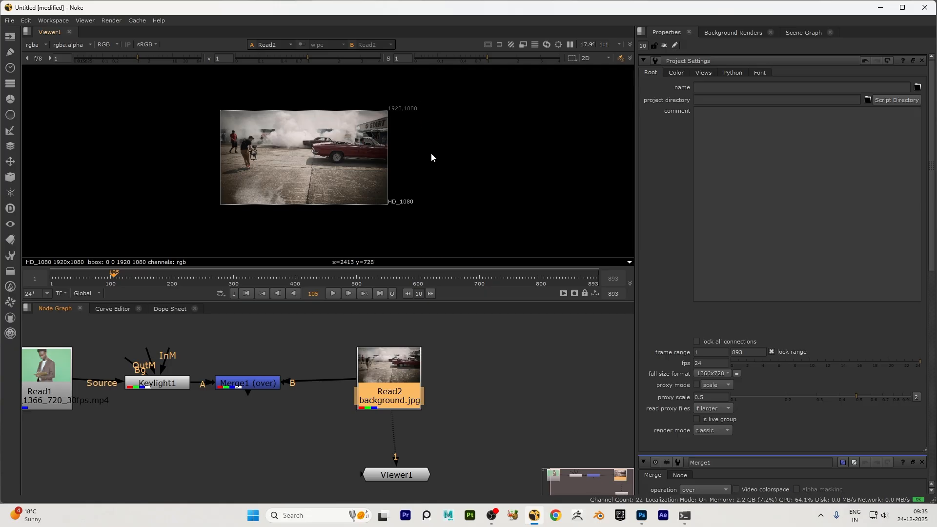
Display the green-screen Read node again with the Viewer node below it and compare its resolution with the background's.
middle_click_drag(278, 361, 567, 355)
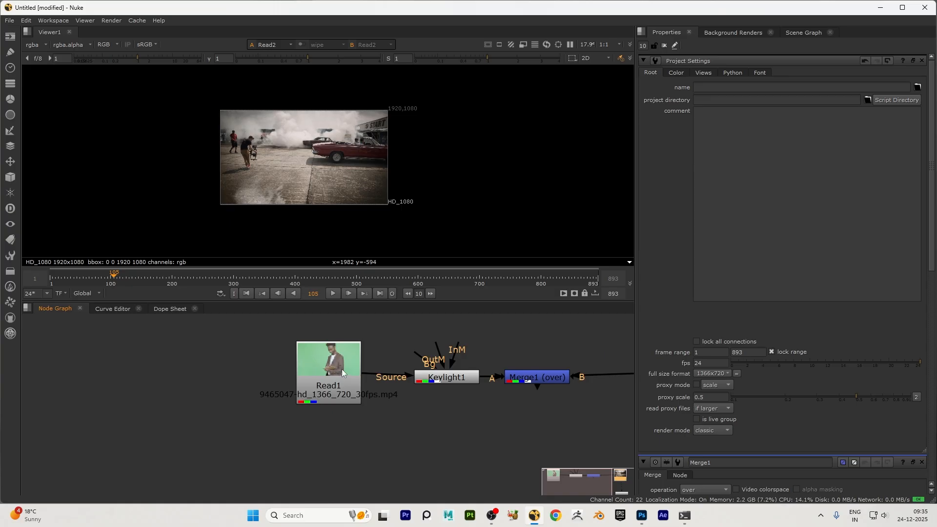
scroll(341, 368, "down", 3)
left_click(270, 374)
key("1")
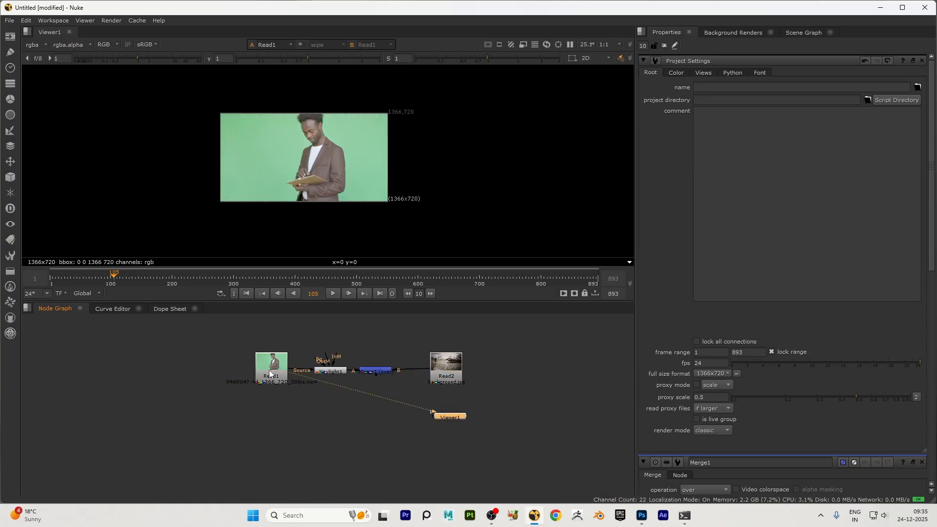
left_click_drag(447, 418, 271, 418)
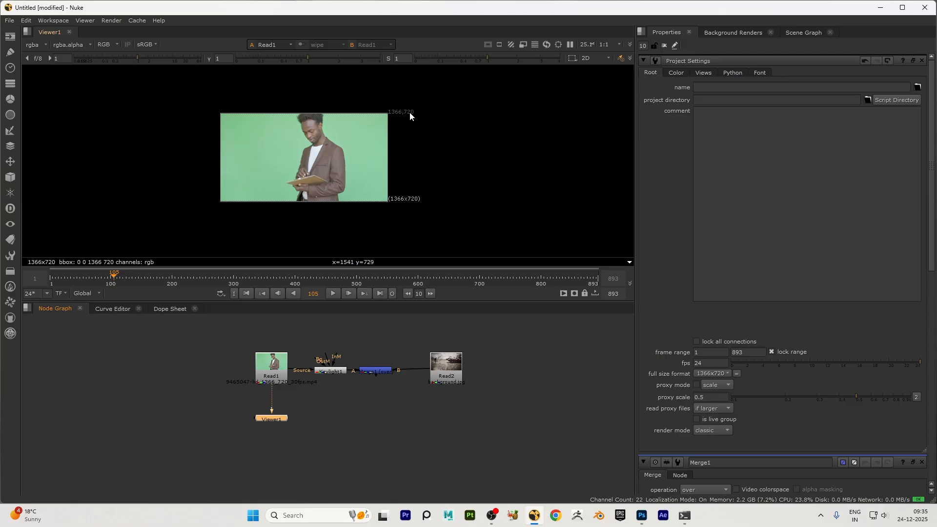
left_click_drag(282, 405, 284, 407)
Connect the Viewer to the background Read node to recheck its format, and detach it into the space below the Merge node.
left_click_drag(275, 419, 452, 370)
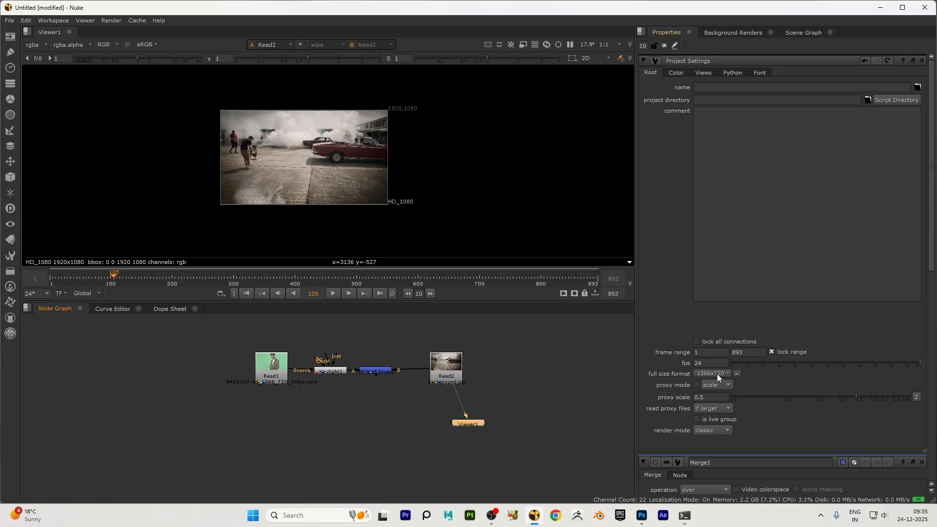
left_click(397, 429)
left_click_drag(467, 413, 397, 460)
Add a Reformat node with the root 1366x720 output format and insert it between the Merge and background Read nodes.
left_click(540, 424)
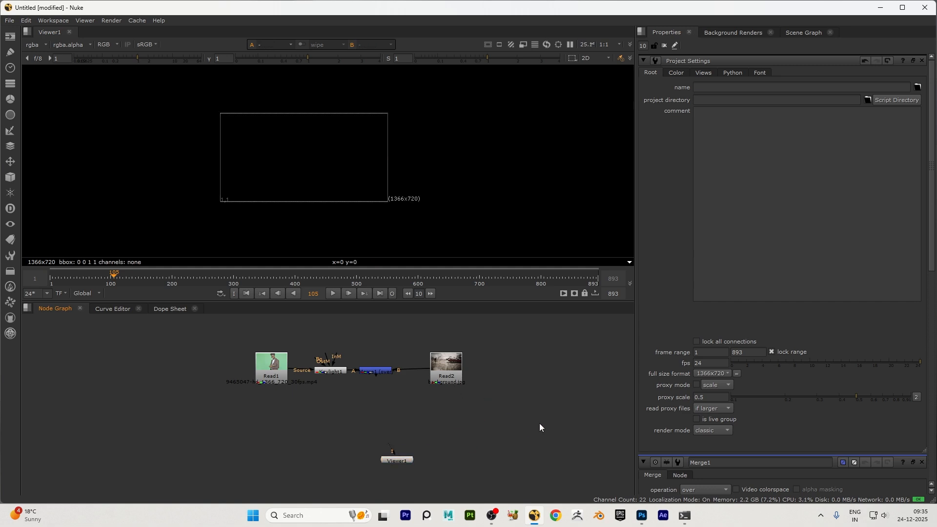
key("Tab")
type("ref")
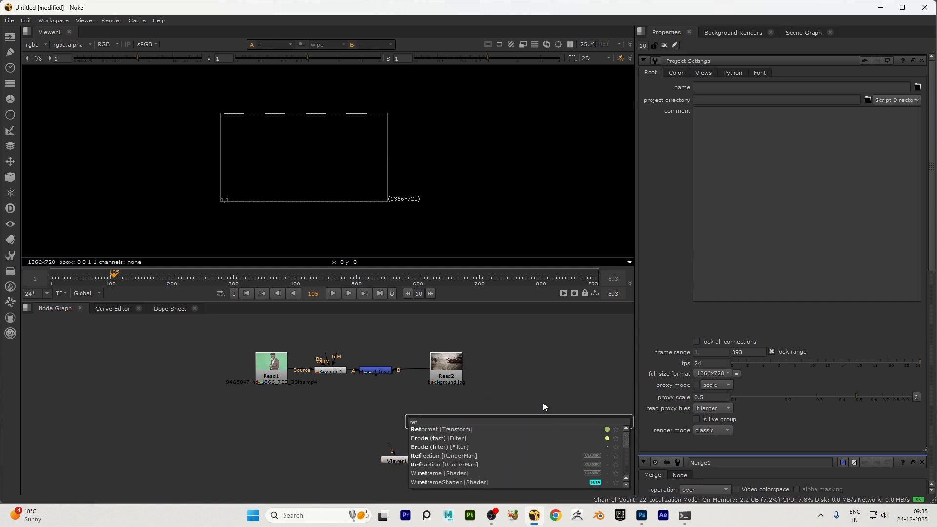
left_click(463, 430)
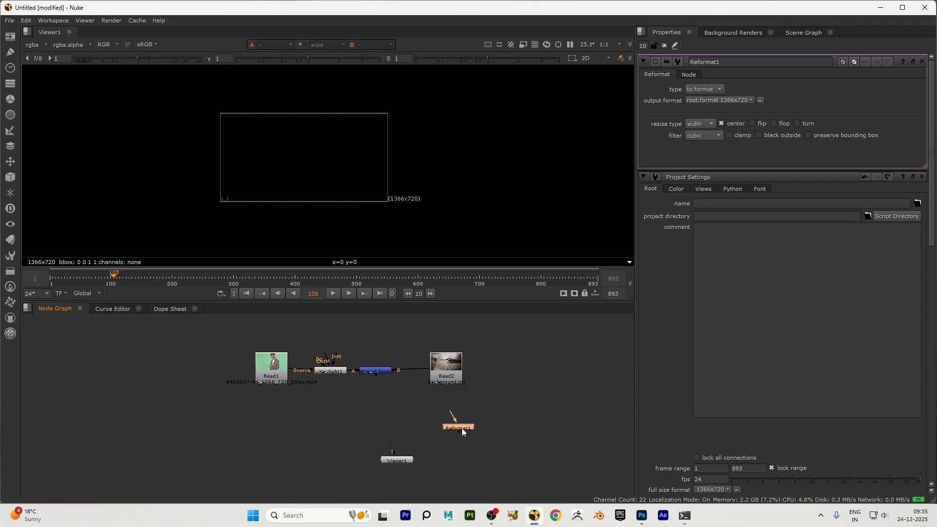
scroll(464, 400, "up", 2)
left_click_drag(465, 439, 444, 350)
Spread out the Reformat and background Read nodes so they sit in line beside the Merge node.
left_click_drag(517, 363, 395, 359)
left_click_drag(452, 359, 504, 359)
left_click_drag(411, 355, 425, 356)
left_click_drag(511, 358, 518, 357)
left_click(428, 360)
left_click_drag(427, 360, 431, 360)
mouse_move(500, 356)
left_mouse_down()
mouse_move(506, 374)
mouse_move(501, 363)
left_mouse_up()
left_click_drag(426, 357, 429, 359)
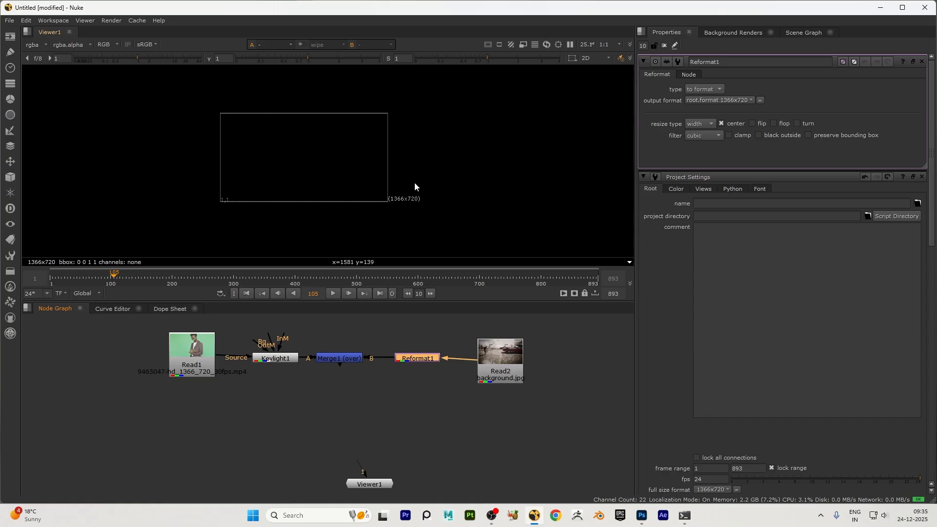
Connect the Viewer to the Merge node and play part of the reformatted composite from the first frame.
left_click(332, 359)
key("1")
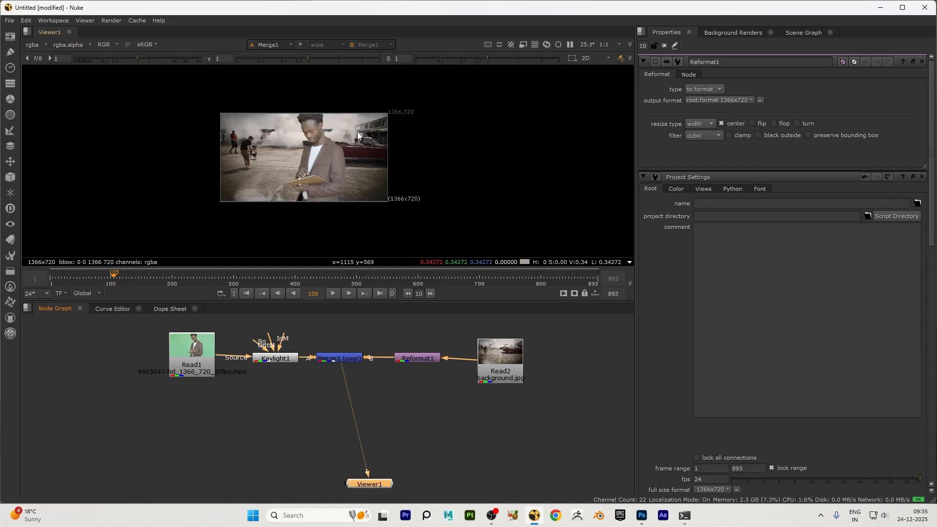
scroll(332, 371, "up", 4)
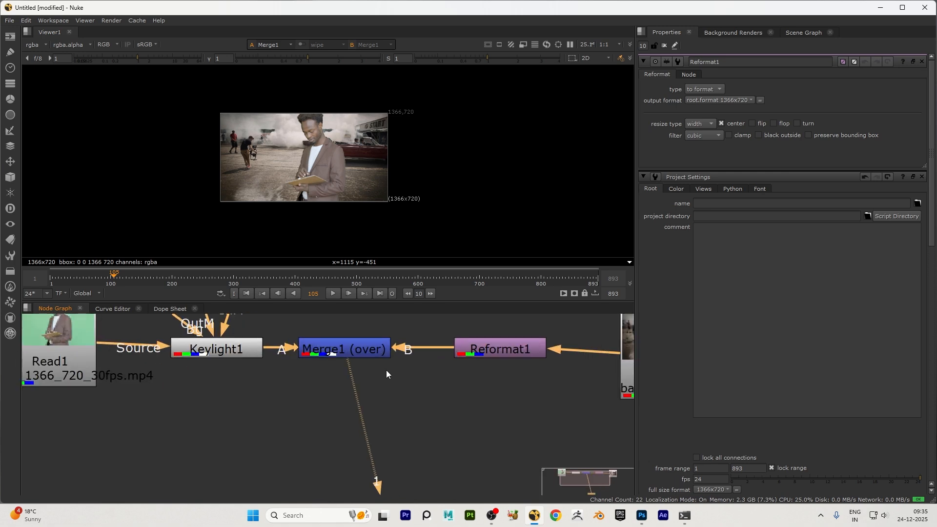
scroll(387, 371, "down", 5)
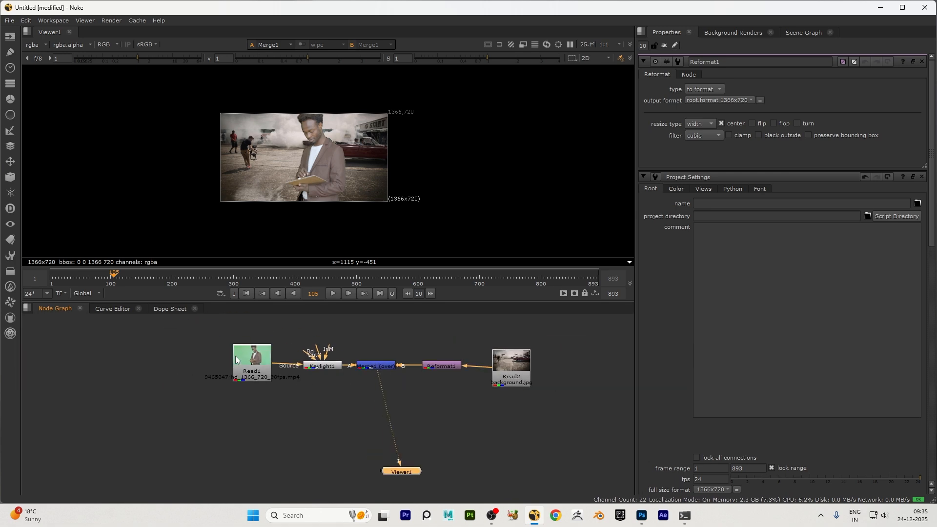
left_click(247, 293)
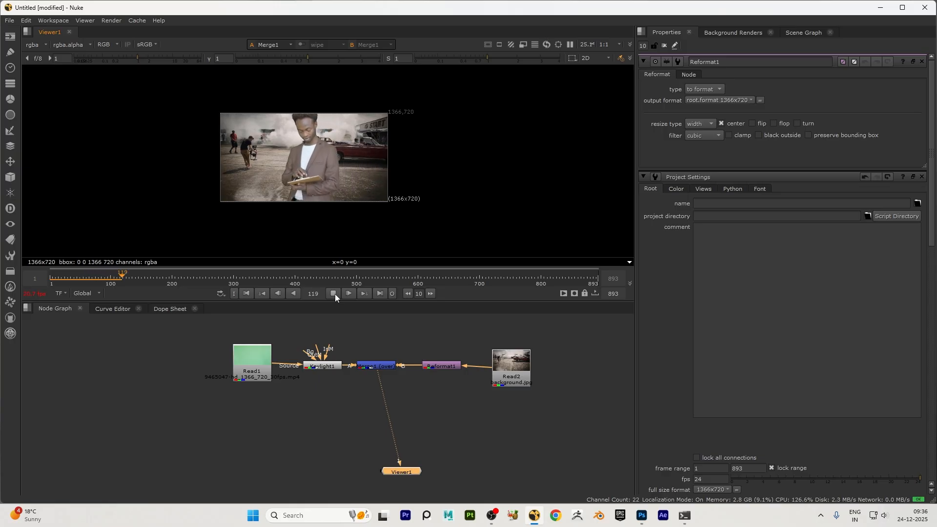
left_click(335, 293)
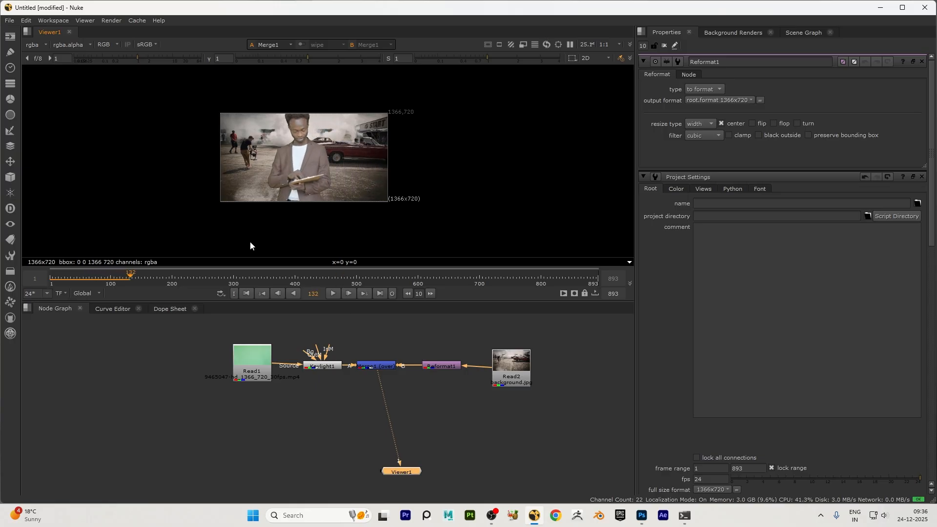
Examine the keyed edges of the man's jacket and sleeves closely in the composite.
scroll(267, 180, "up", 6)
scroll(269, 193, "down", 3)
scroll(309, 115, "up", 4)
scroll(323, 127, "down", 3)
scroll(277, 223, "up", 4)
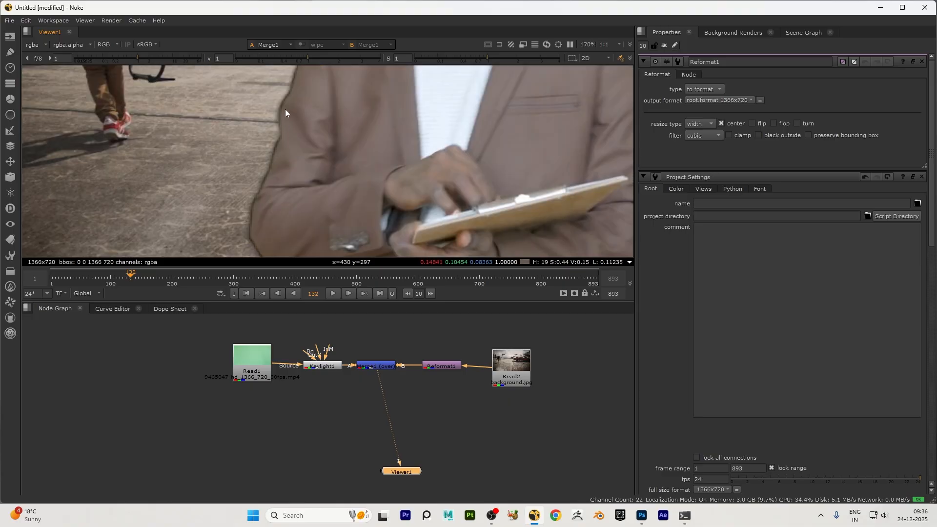
scroll(273, 213, "down", 3)
scroll(297, 215, "up", 3)
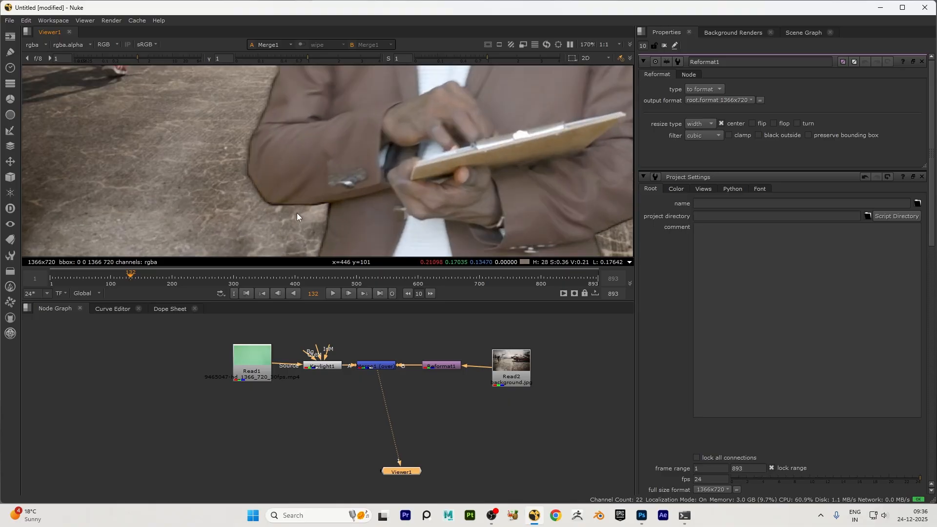
scroll(312, 367, "up", 2)
In the Keylight node's Screen Matte settings, set Clip White to 0.525 and Clip Black to 0.15.
double_click(322, 366)
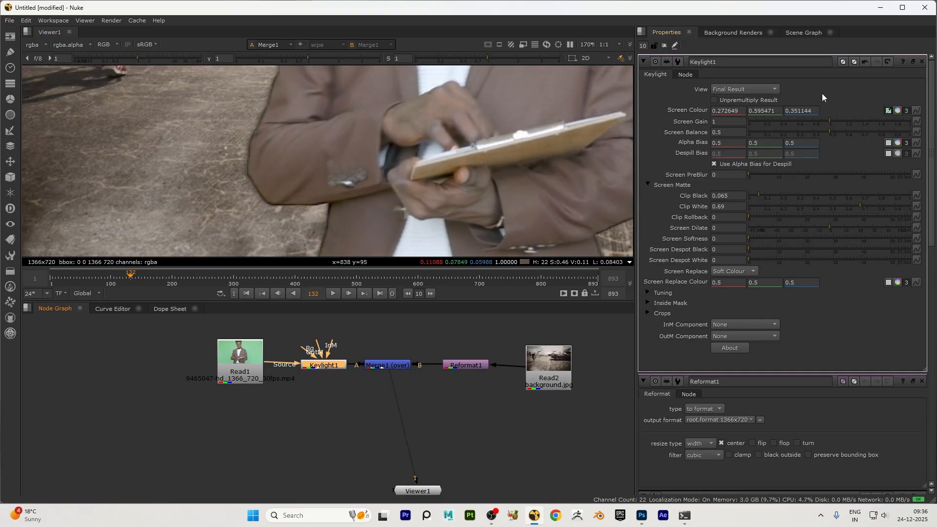
scroll(319, 181, "down", 5)
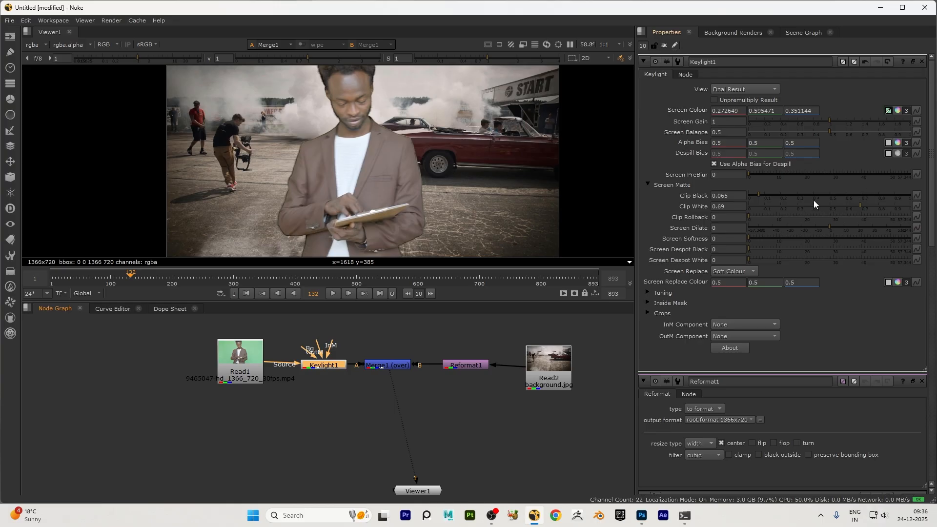
left_click_drag(853, 205, 773, 187)
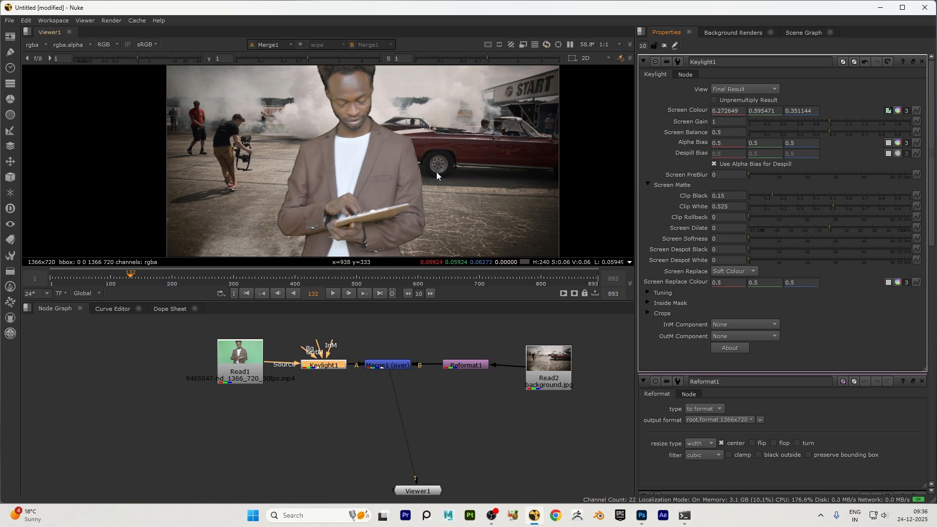
Check the composite's alpha channel and inspect the man's edges in full colour.
key("a")
scroll(337, 122, "down", 1)
scroll(351, 146, "up", 1)
key("a")
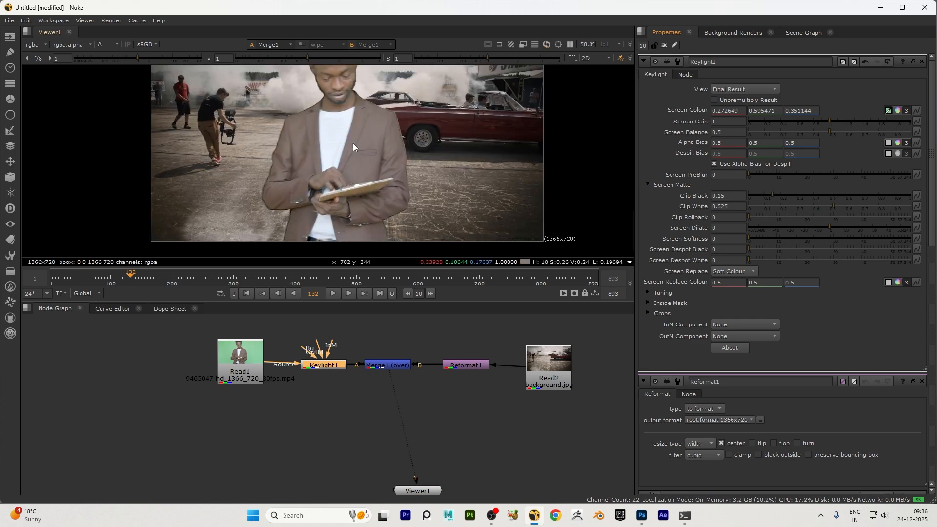
scroll(273, 211, "up", 1)
scroll(297, 222, "down", 2)
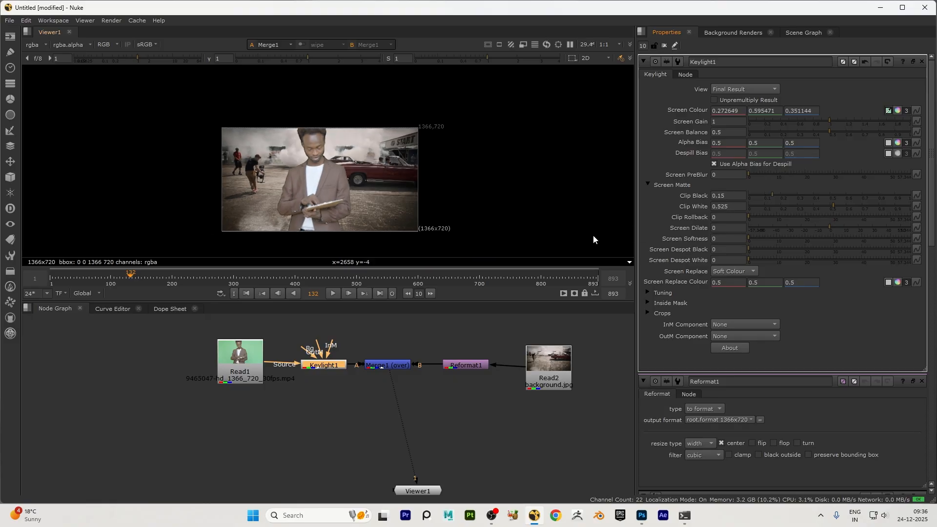
scroll(291, 176, "up", 4)
scroll(336, 152, "down", 2)
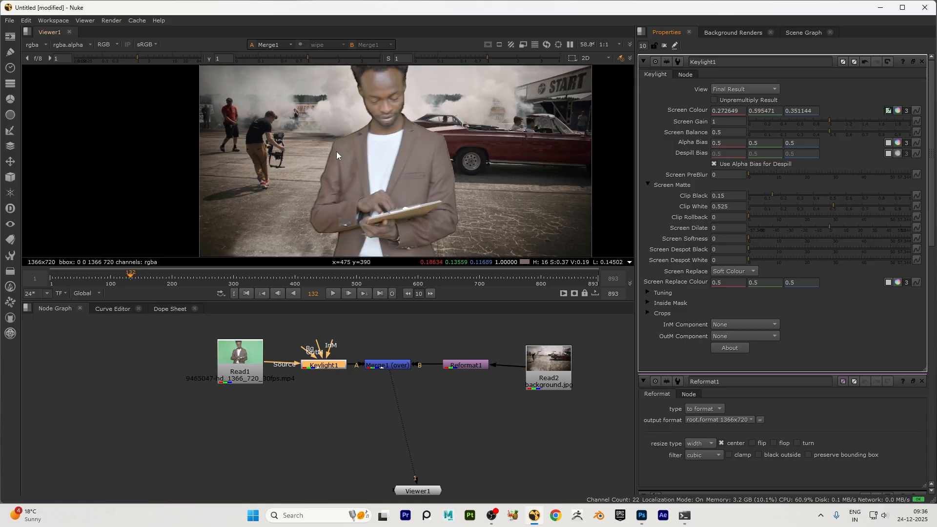
Move the green-screen Read and Keylight nodes away from Merge and insert an EdgeBlur node between Keylight and Merge.
scroll(317, 395, "down", 3)
left_click(241, 368)
mouse_move(224, 333)
left_mouse_down()
mouse_move(339, 407)
mouse_move(307, 378)
mouse_move(225, 381)
left_mouse_up()
left_click(295, 392)
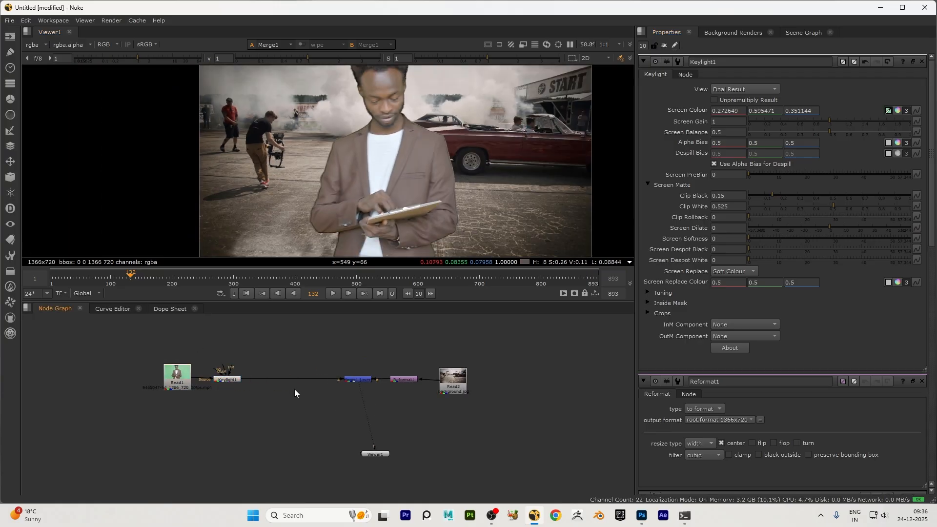
key("Tab")
type("edge")
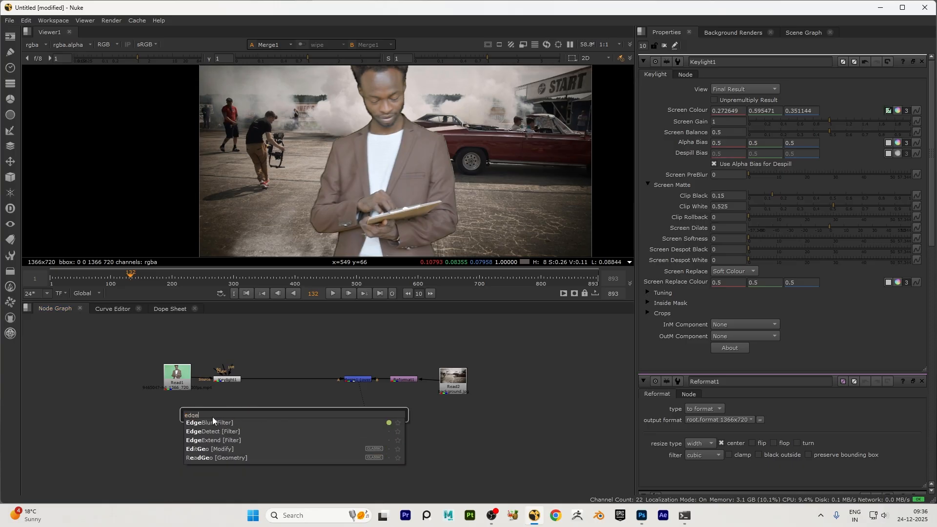
left_click(213, 422)
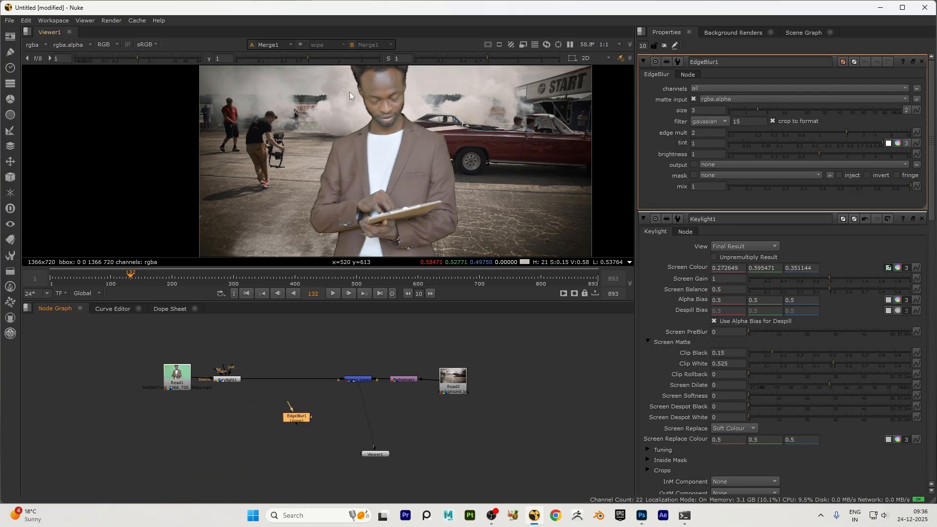
scroll(289, 388, "up", 1)
left_click_drag(295, 425, 287, 376)
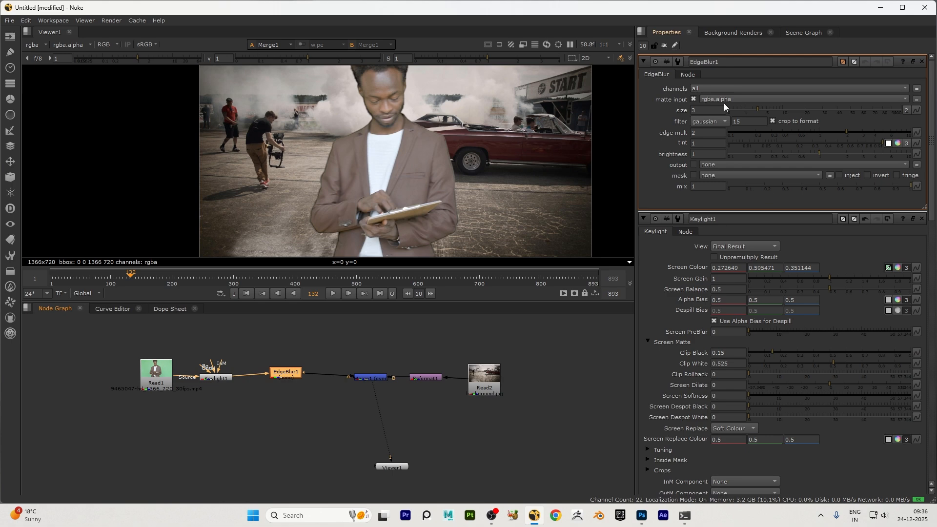
Try an EdgeBlur size of 0.4, inspect the jacket edge, and set the size to 4.6.
left_click_drag(761, 109, 738, 110)
scroll(342, 210, "up", 6)
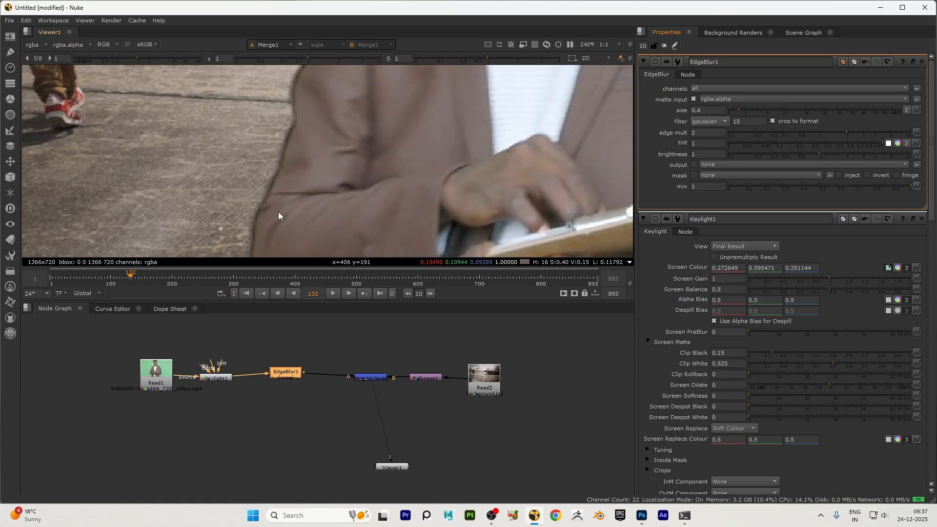
scroll(320, 177, "down", 4)
left_click_drag(742, 110, 765, 108)
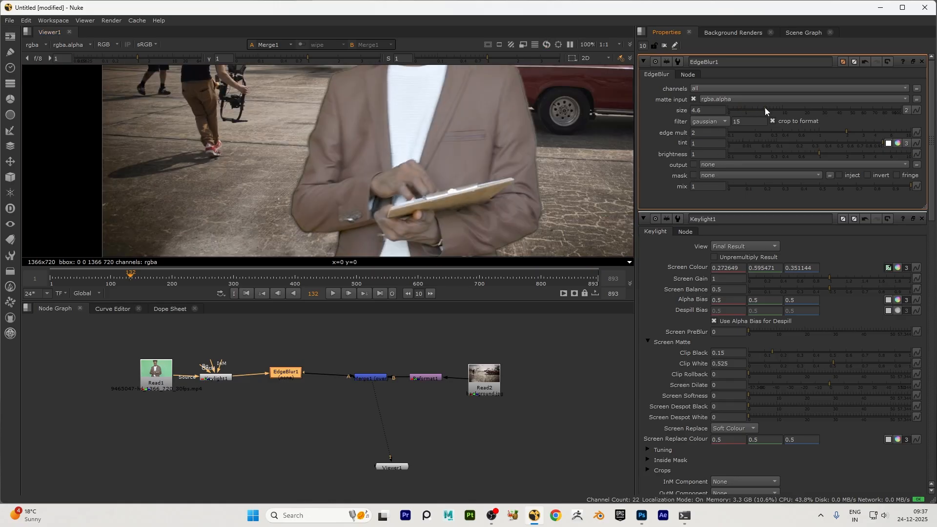
scroll(315, 191, "down", 2)
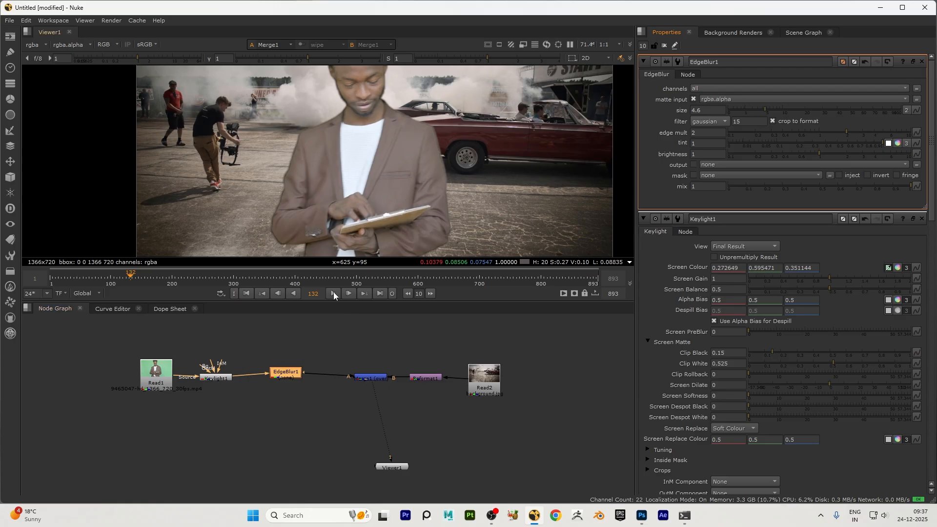
Play the composite and examine the softened edges around the man at different magnifications.
left_click(333, 293)
scroll(338, 125, "down", 1)
scroll(338, 130, "up", 1)
scroll(368, 154, "down", 1)
scroll(329, 97, "up", 2)
scroll(407, 130, "down", 3)
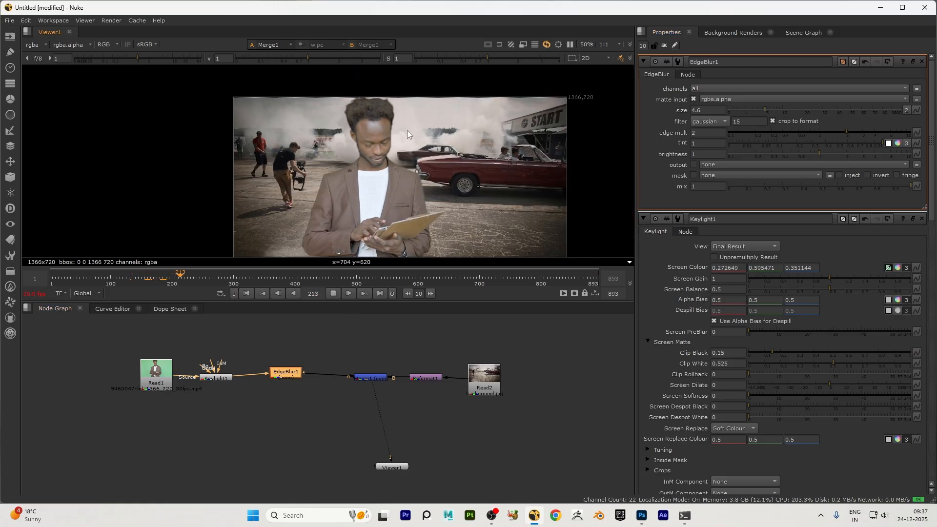
scroll(390, 142, "down", 4)
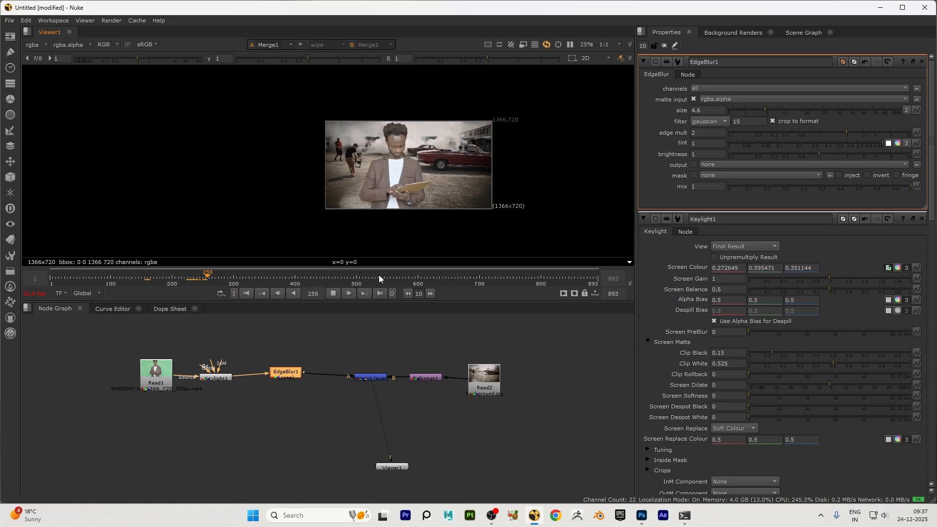
left_click(334, 293)
scroll(223, 377, "up", 2)
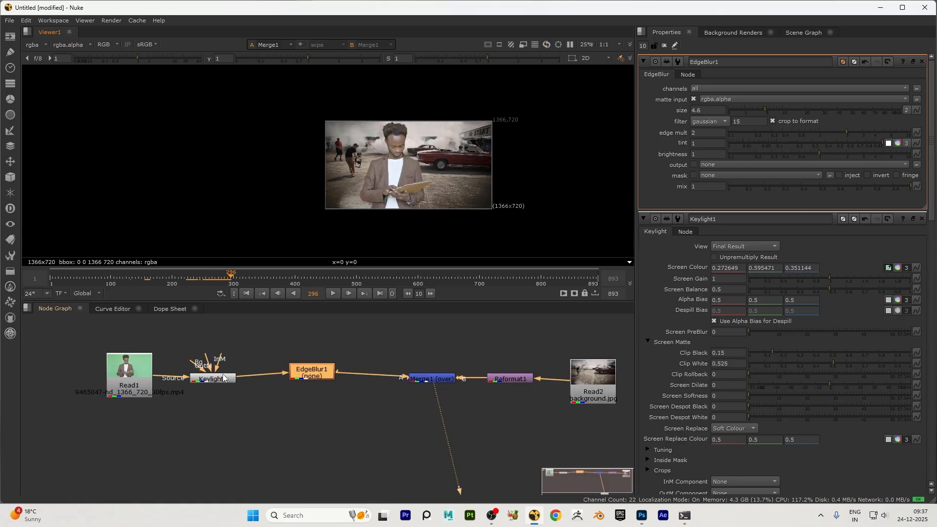
scroll(223, 377, "up", 1)
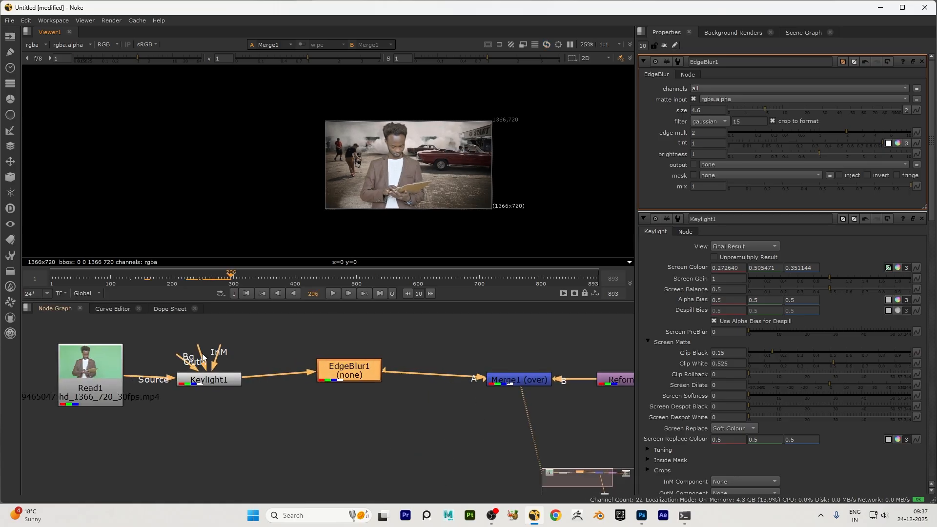
scroll(171, 388, "down", 3)
scroll(172, 386, "down", 2)
Add an unconnected Primatte keyer node below the node tree, look at its inputs, and delete it.
left_click(453, 400)
scroll(330, 397, "up", 4)
scroll(469, 388, "down", 2)
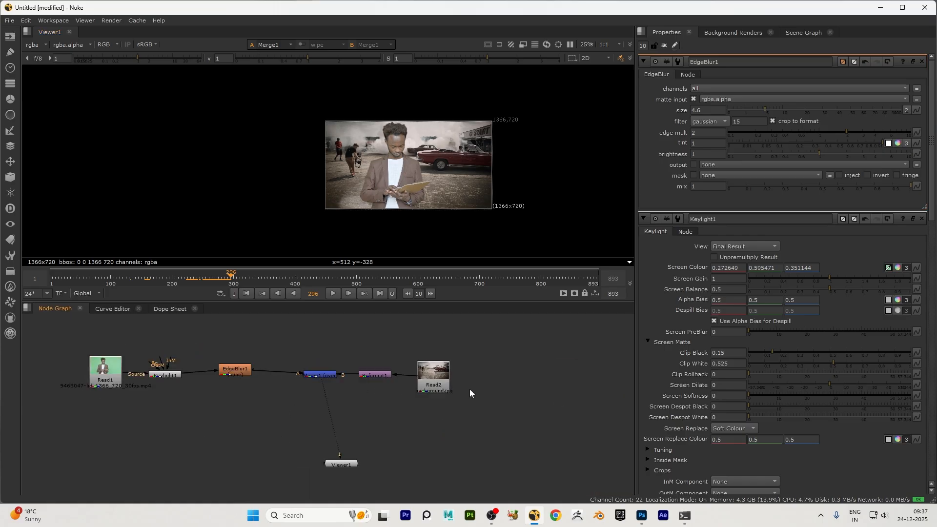
key("Tab")
type("prim")
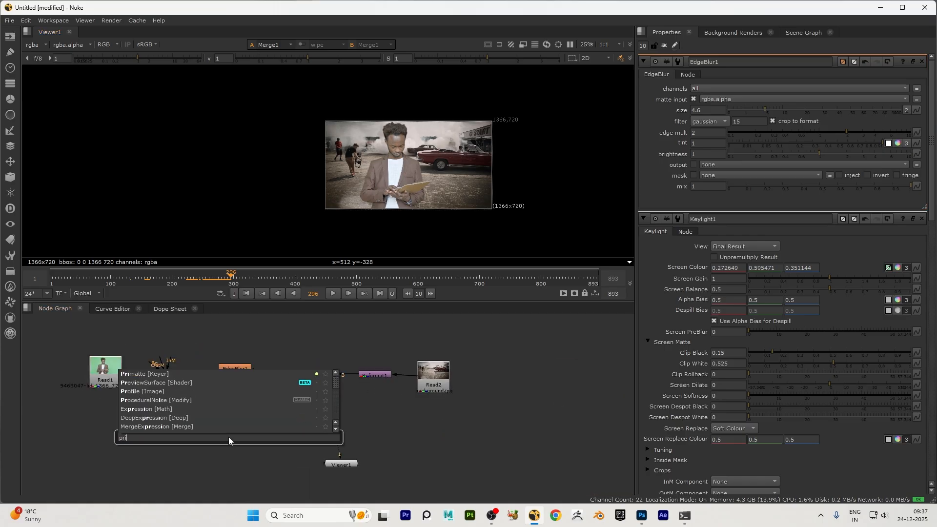
left_click(133, 376)
scroll(225, 437, "up", 5)
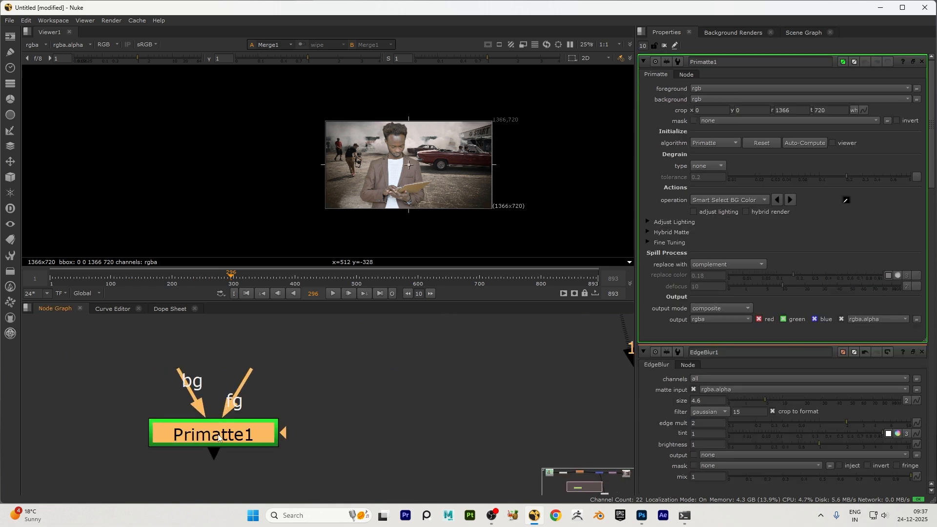
scroll(222, 430, "down", 2)
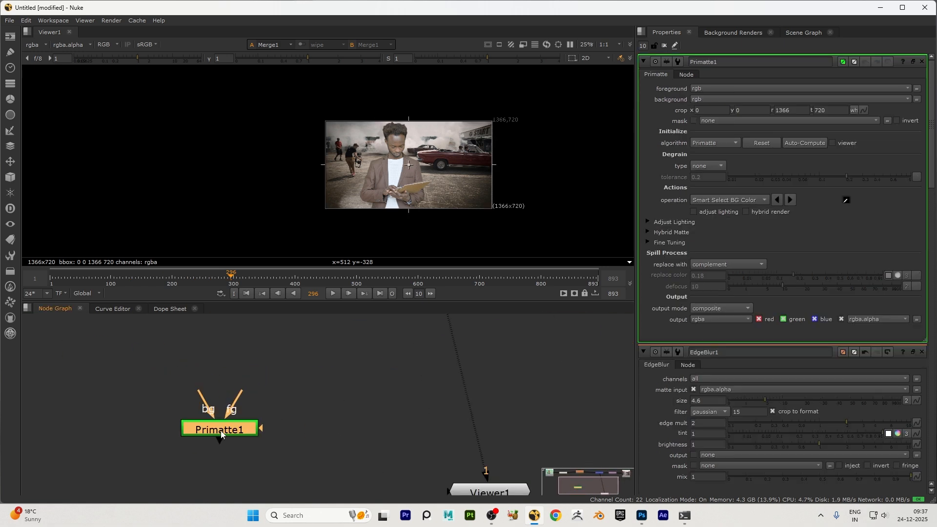
key("Delete")
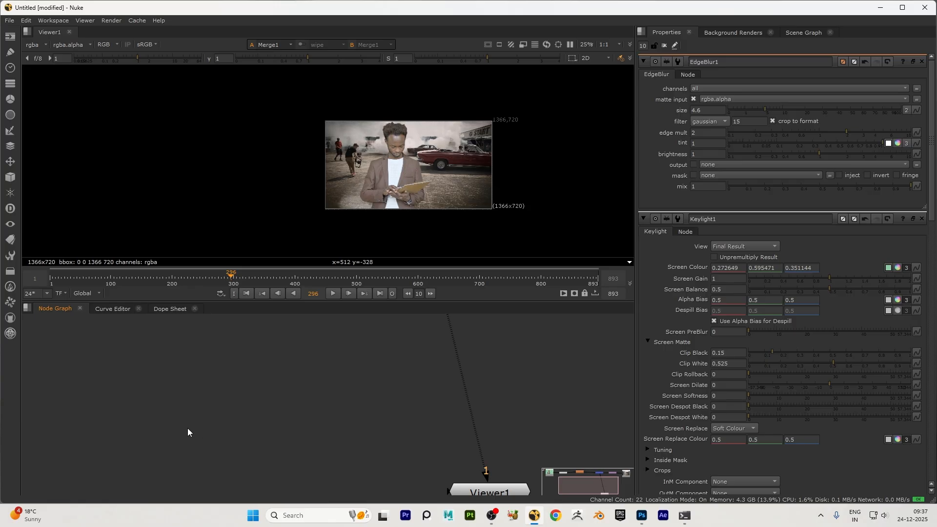
Move the Keylight node slightly below the line between the green-screen Read and EdgeBlur nodes.
scroll(219, 425, "down", 5)
scroll(251, 409, "up", 5)
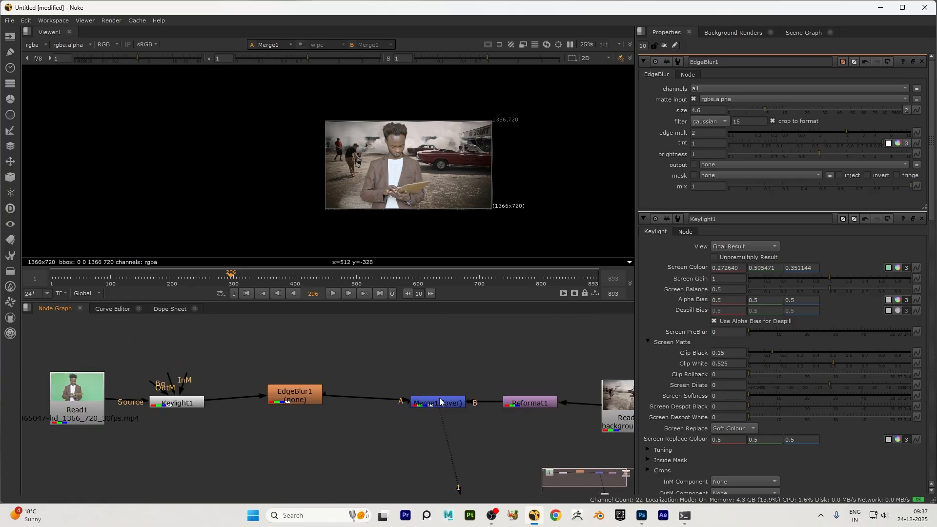
scroll(439, 402, "down", 2)
scroll(257, 409, "up", 4)
left_click_drag(247, 382, 247, 412)
scroll(249, 412, "down", 5)
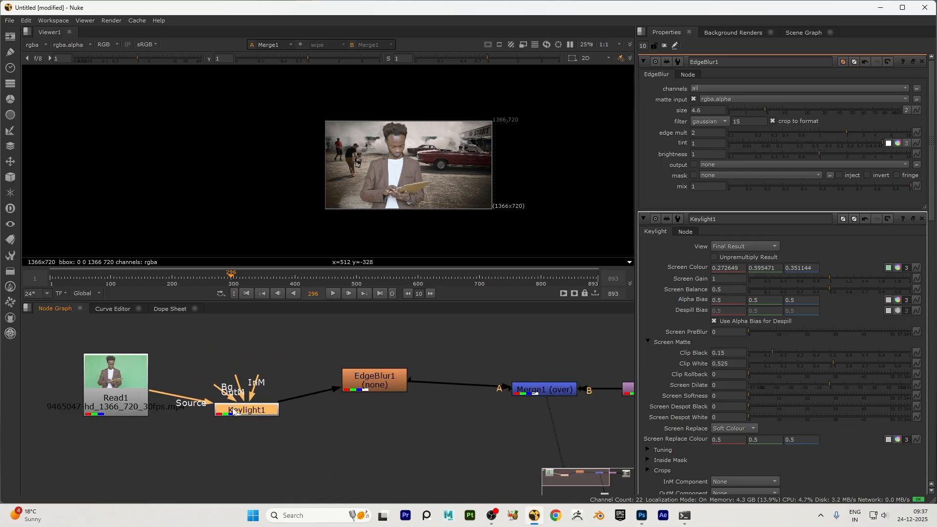
Delete every node of the green-screen composite and open the project settings.
left_click(159, 352)
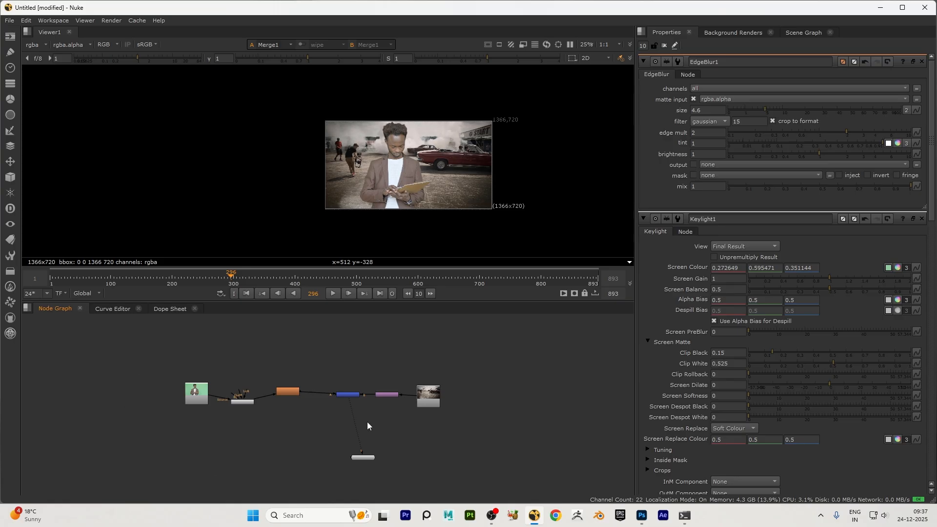
scroll(367, 425, "up", 4)
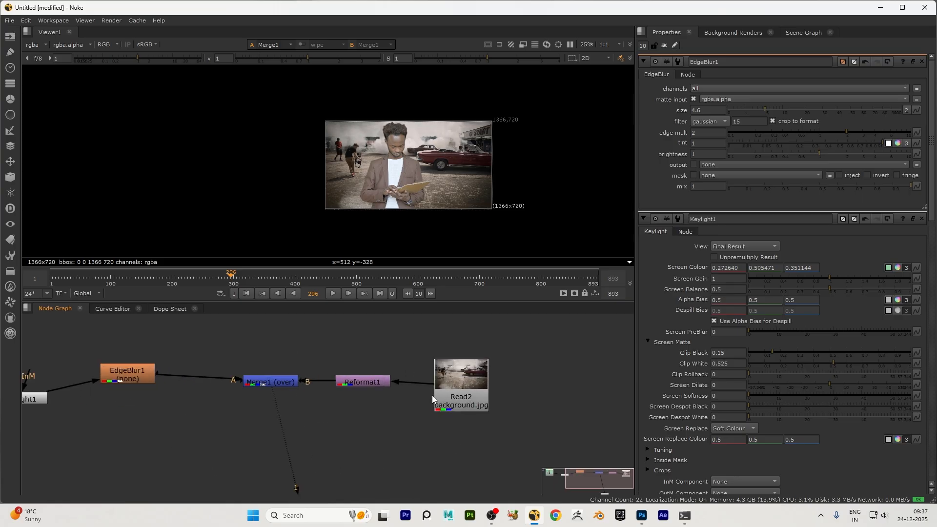
scroll(432, 398, "down", 4)
left_click_drag(157, 346, 515, 490)
key("Delete")
key("s")
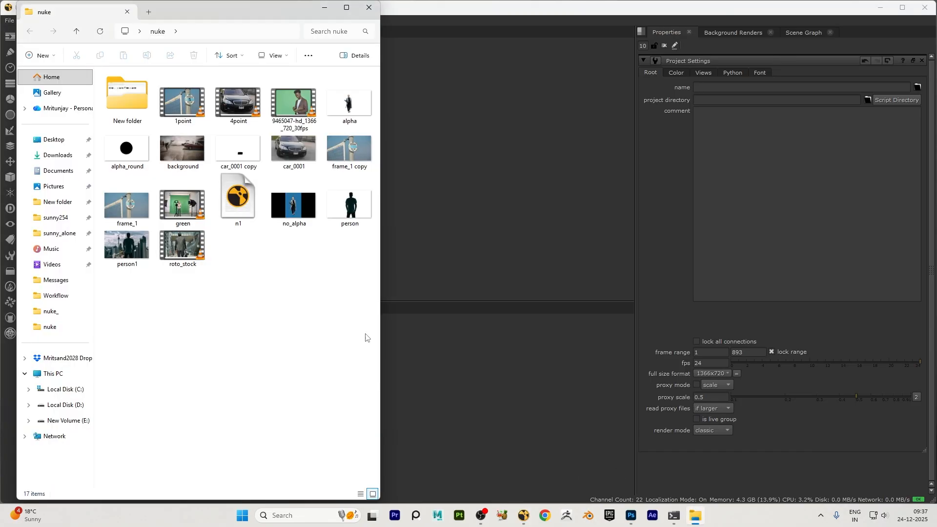
Import the roto_stock clip from the nuke folder into the empty node graph and show it in the Viewer.
left_click(182, 258)
left_click_drag(180, 255, 385, 95)
left_click(369, 8)
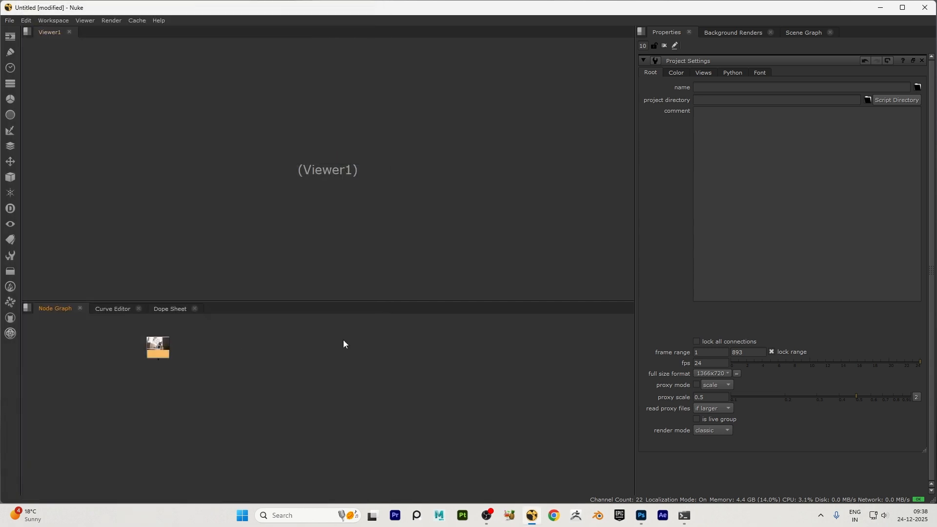
key("1")
left_click_drag(154, 348, 278, 363)
Play and scrub the roto_stock clip from its start to review where the walking-man shot cuts away.
left_click(245, 294)
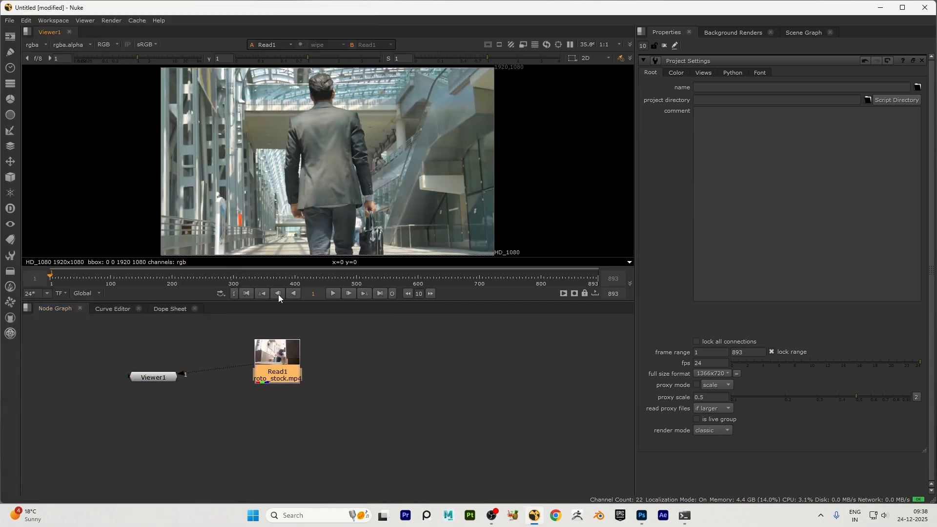
left_click(333, 293)
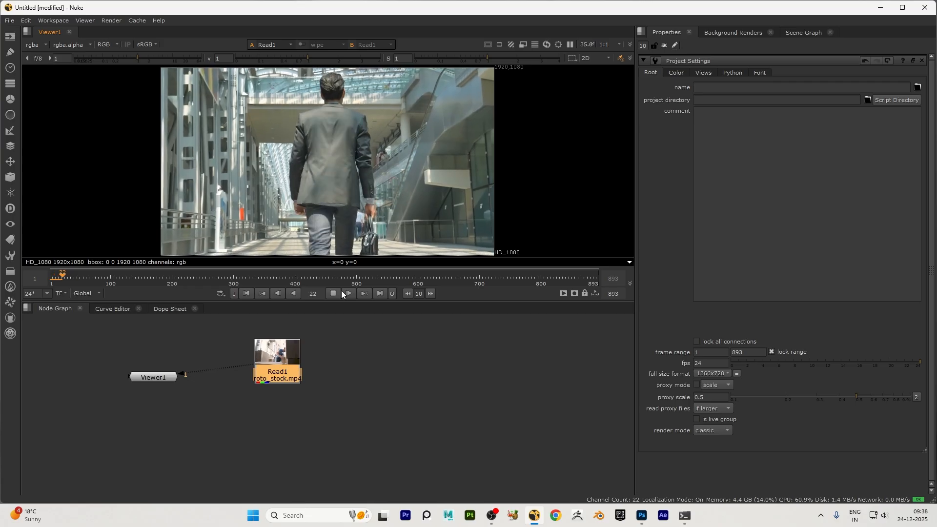
left_click(334, 293)
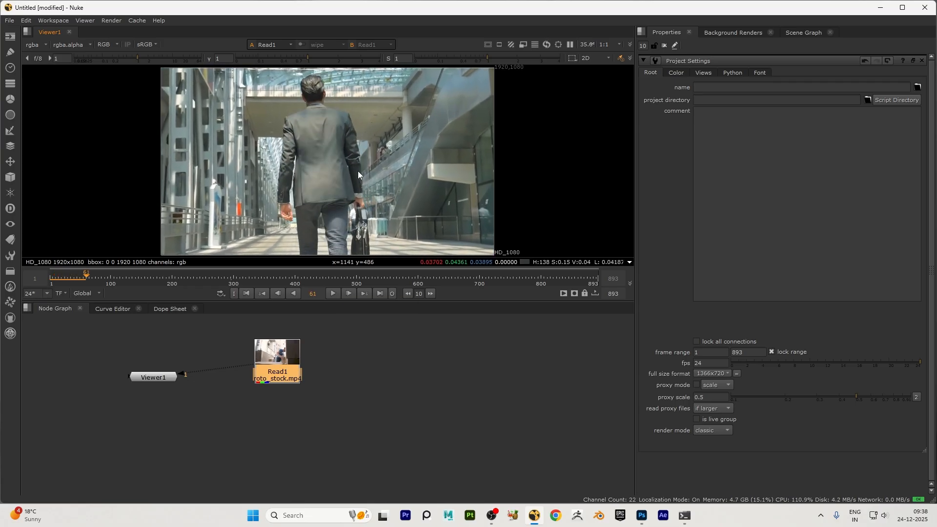
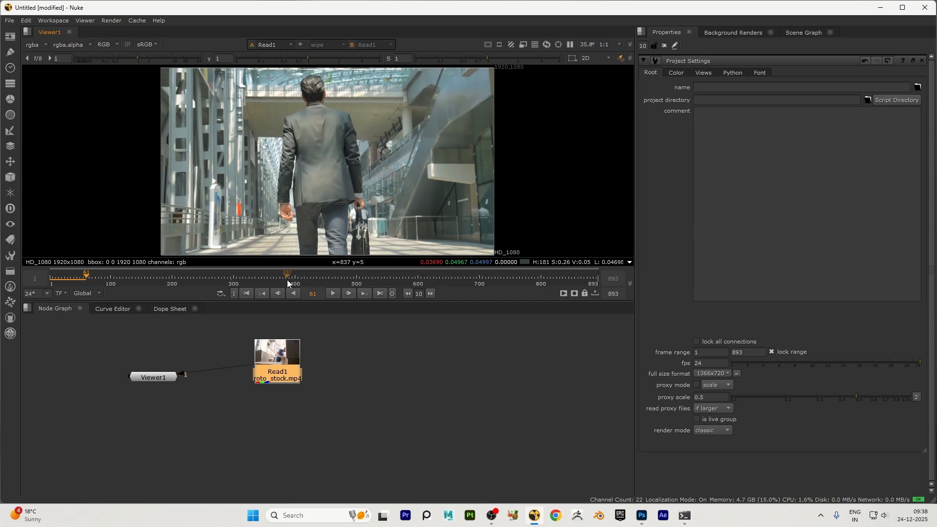
left_click_drag(282, 364, 322, 370)
left_click(246, 294)
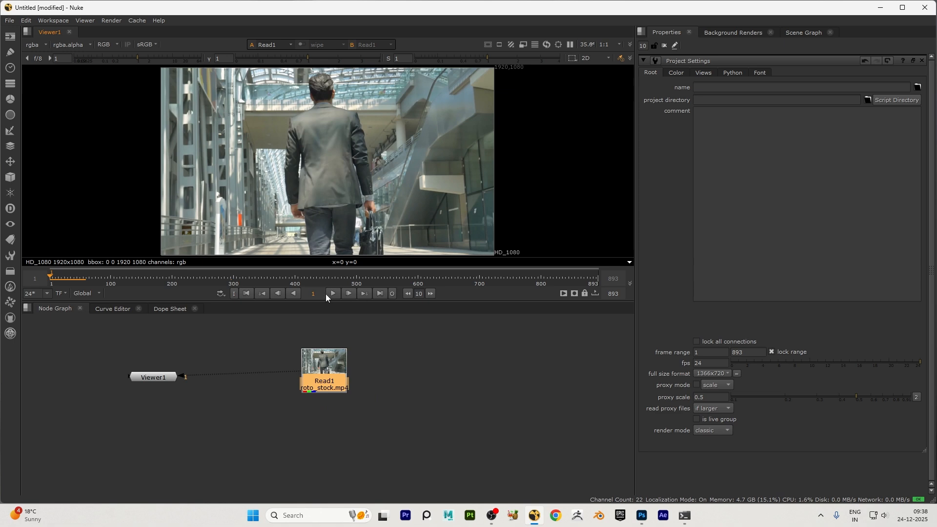
left_click_drag(59, 274, 37, 283)
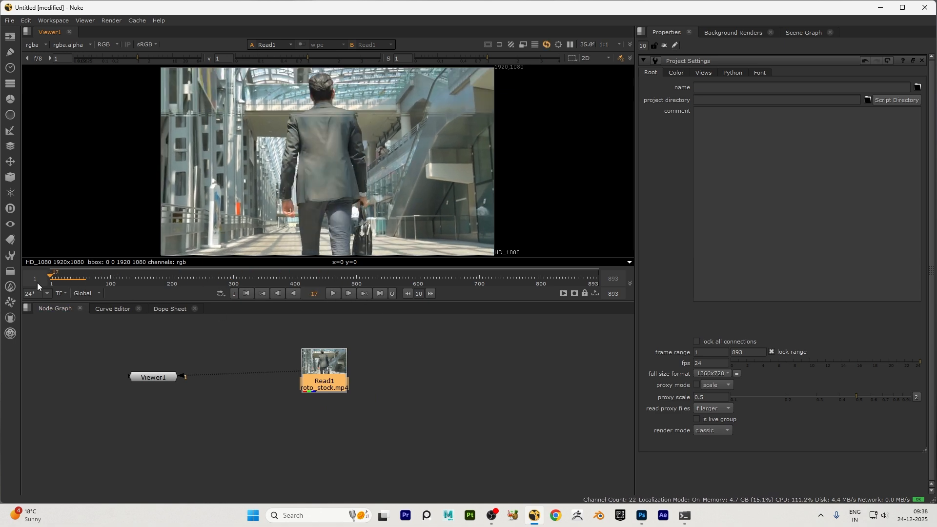
left_click(333, 293)
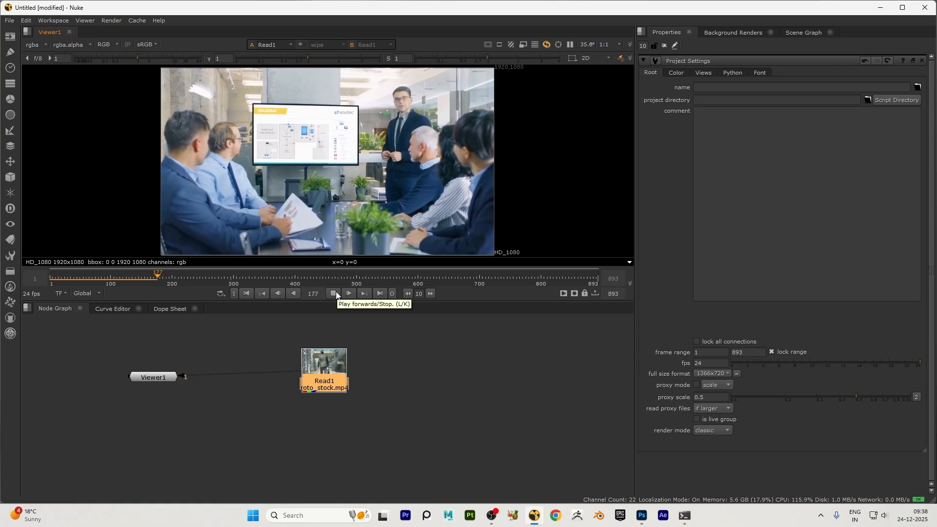
left_click(336, 292)
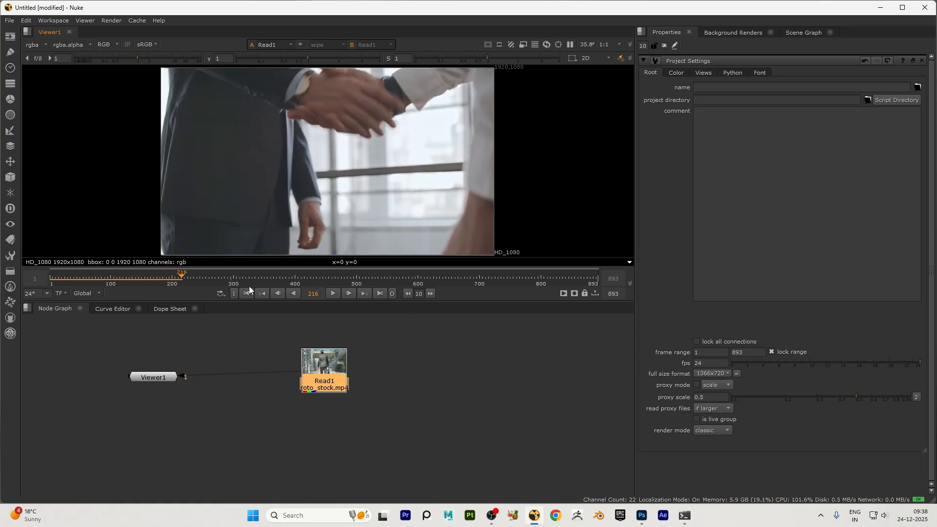
Find the last frame of the walking-man shot and mark the playback range from frame 1 to 93.
left_click_drag(189, 277, 105, 278)
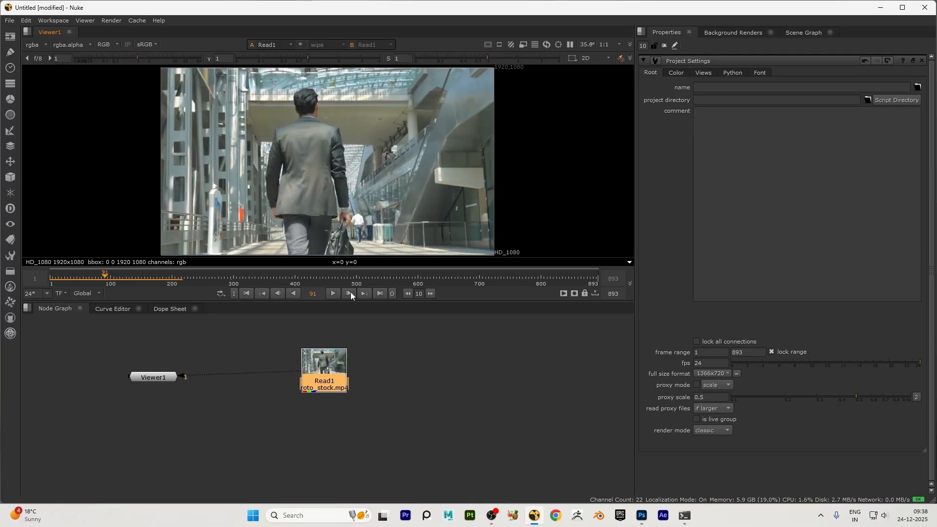
left_click(351, 292)
left_click(351, 293)
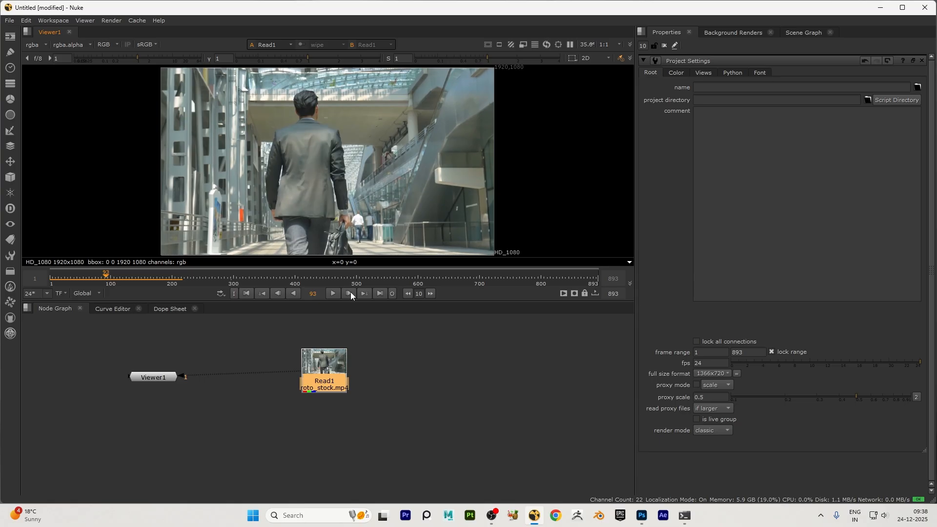
left_click(350, 293)
left_click(277, 293)
key("i")
key("o")
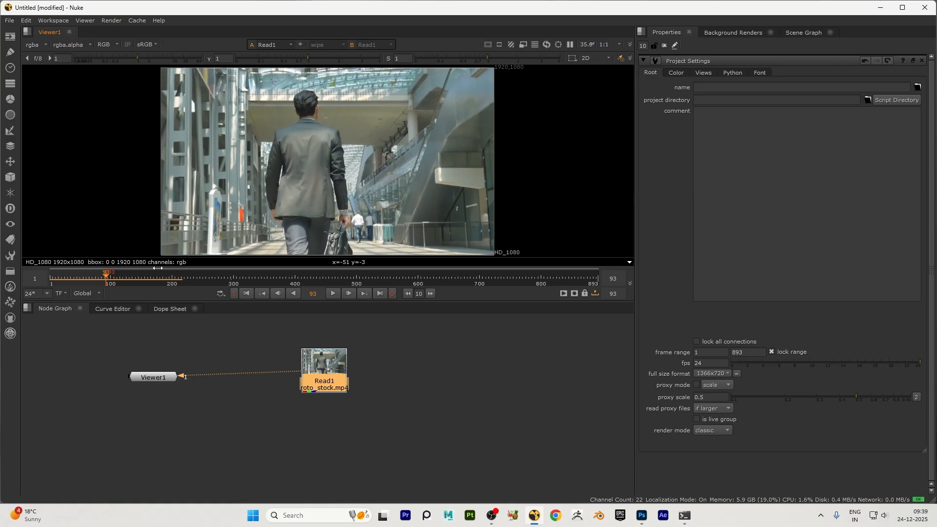
Switch the timeline range from Global to In/Out and play the trimmed shot.
left_click(84, 294)
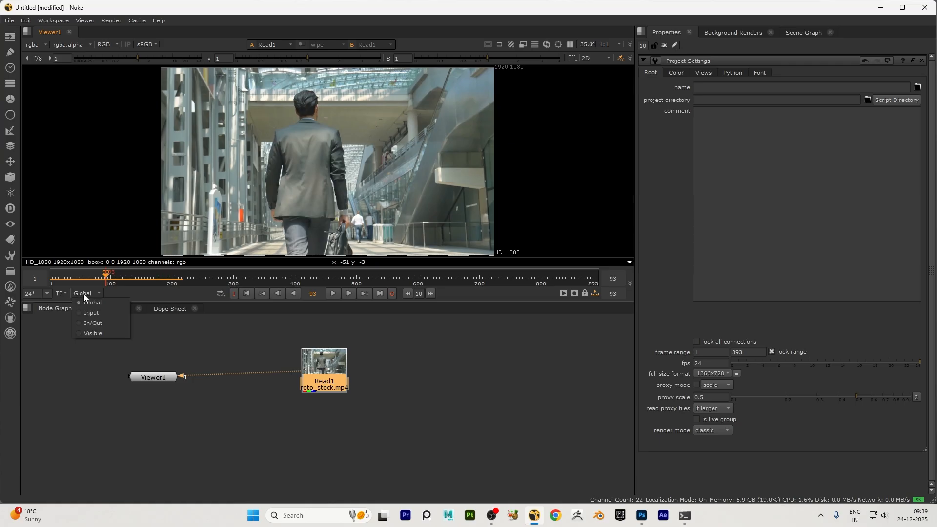
left_click(88, 324)
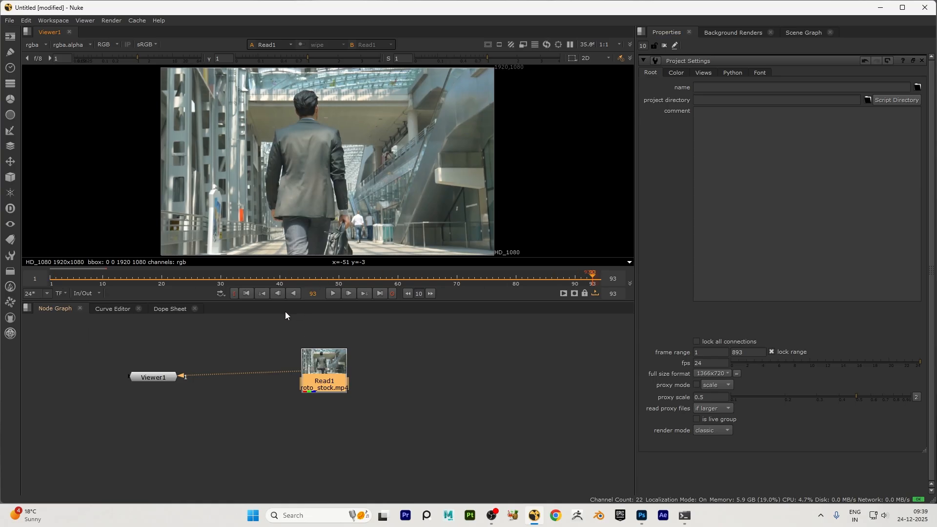
left_click(335, 293)
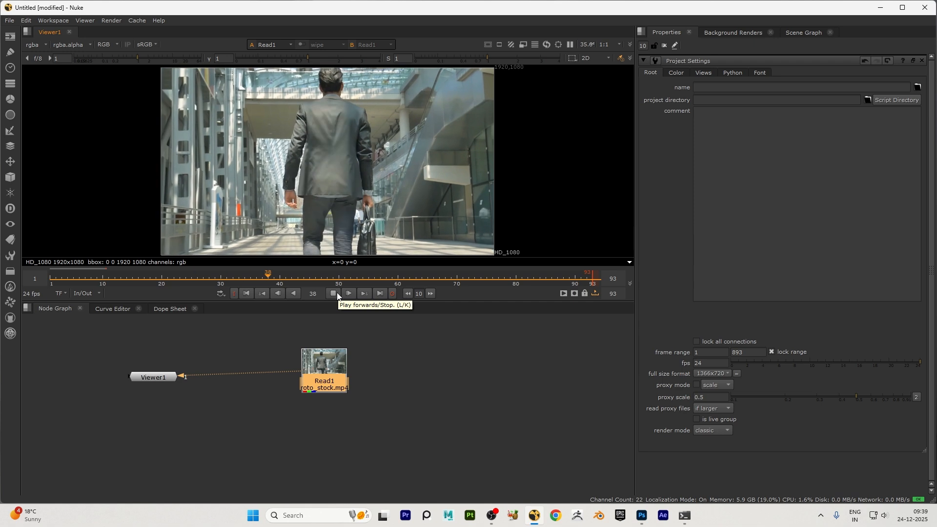
left_click(334, 293)
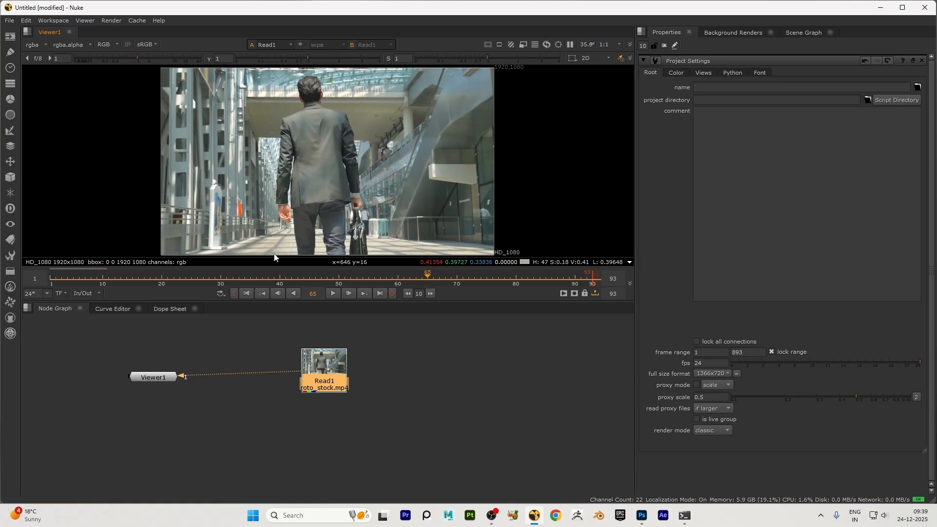
left_click(337, 293)
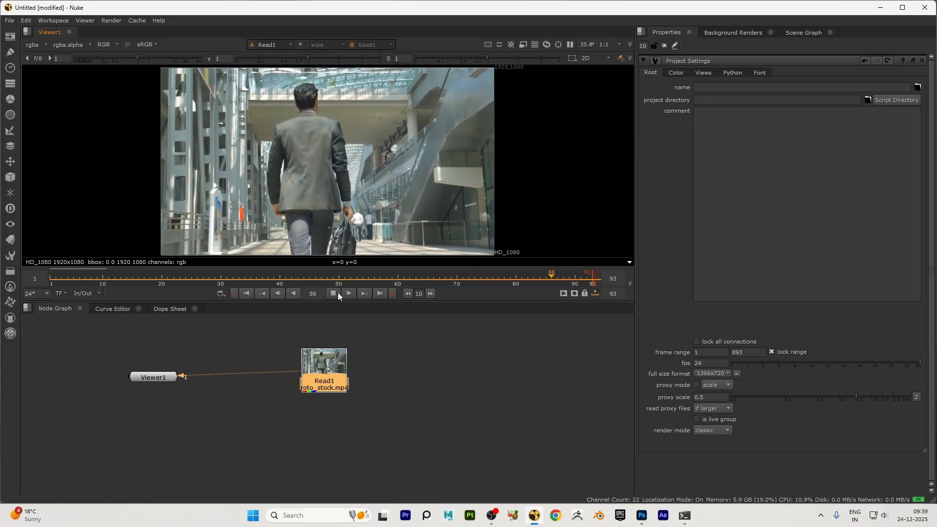
left_click(338, 292)
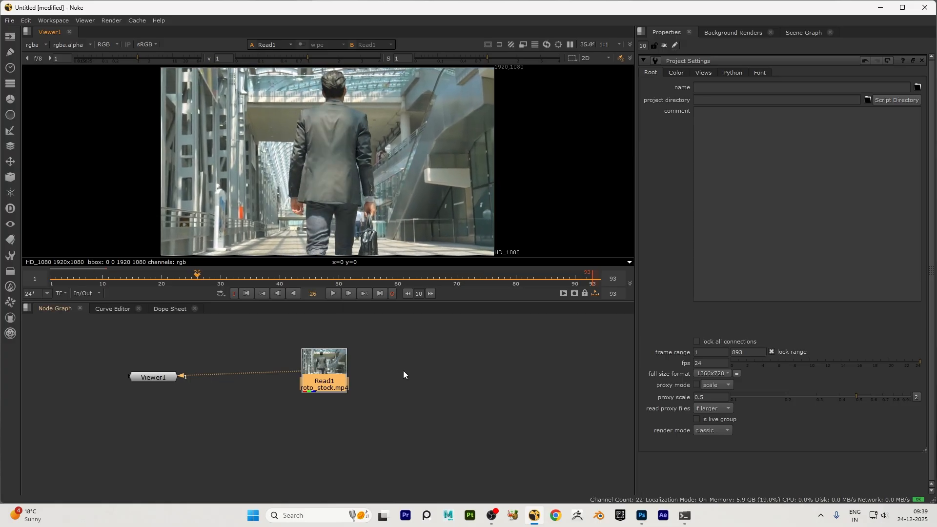
Add a Roto node through the node search and place it unconnected beside the roto_stock Read node.
key("Tab")
type("roto")
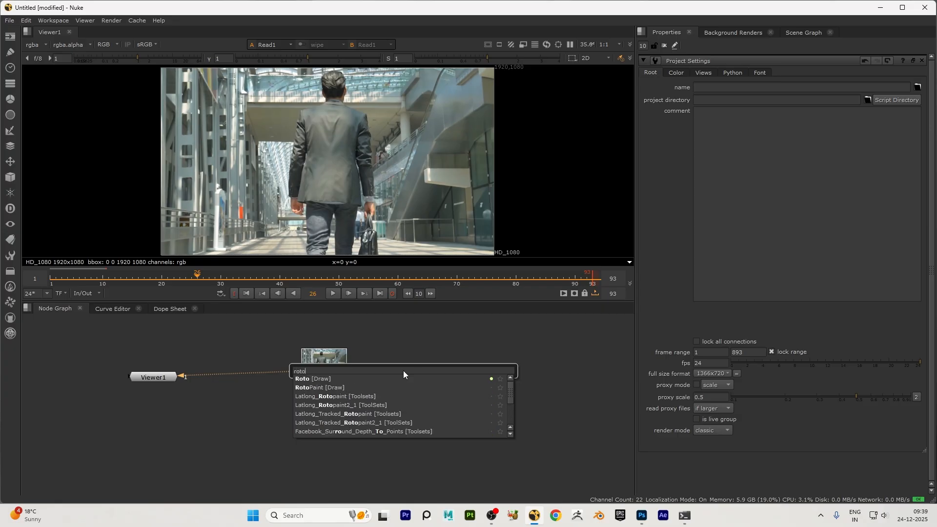
left_click(317, 379)
left_click_drag(330, 407, 395, 410)
left_click_drag(340, 426, 376, 368)
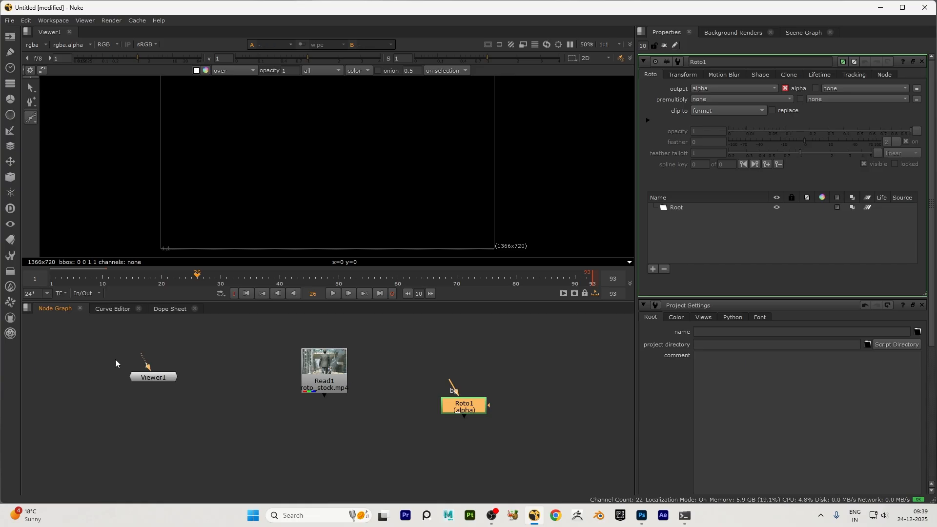
Reconnect the Viewer to the roto_stock Read node and delete the unconnected Roto node.
left_click_drag(139, 350, 312, 367)
scroll(439, 376, "up", 3)
scroll(431, 387, "down", 3)
scroll(439, 386, "up", 4)
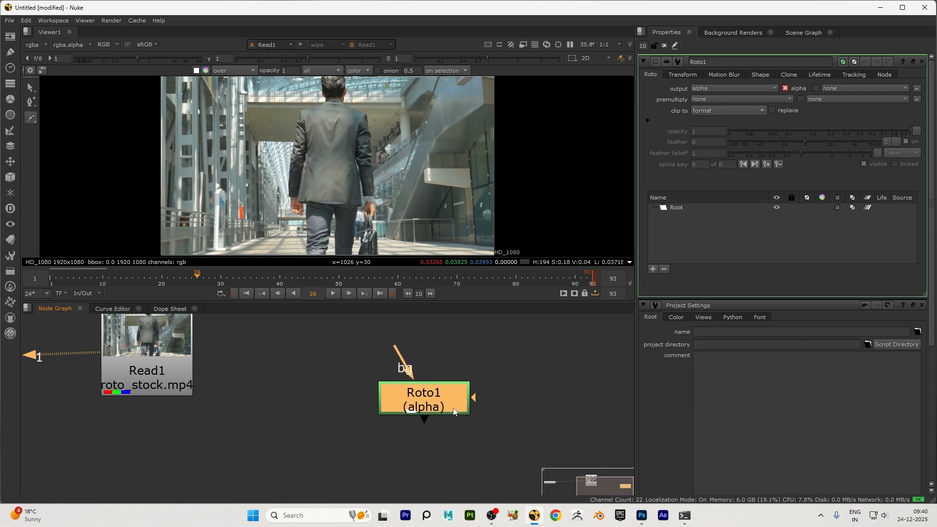
scroll(454, 411, "up", 2)
scroll(414, 390, "down", 3)
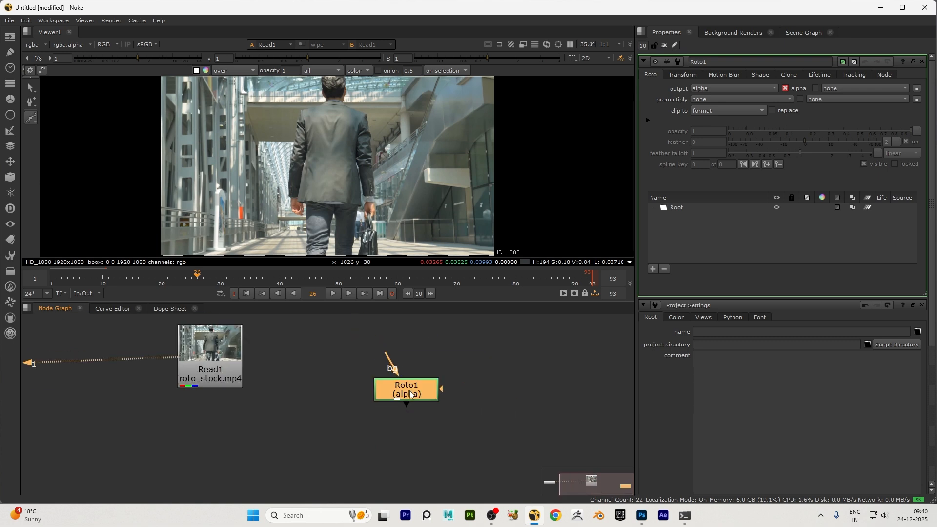
key("Delete")
Insert a new Roto node between the roto_stock Read node and the Viewer, and line up the nodes.
key("o")
scroll(442, 395, "up", 3)
left_click_drag(419, 407, 231, 374)
scroll(433, 382, "down", 5)
scroll(430, 386, "down", 1)
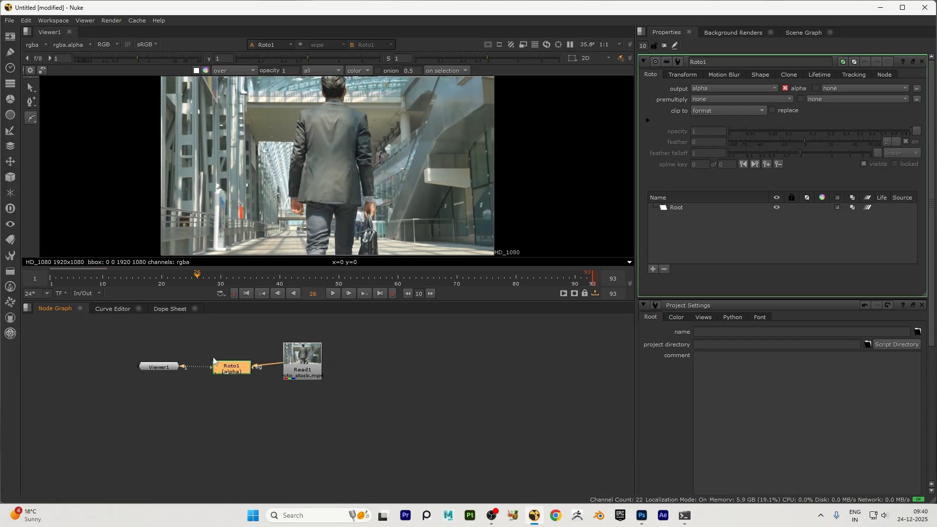
left_click_drag(302, 366, 310, 372)
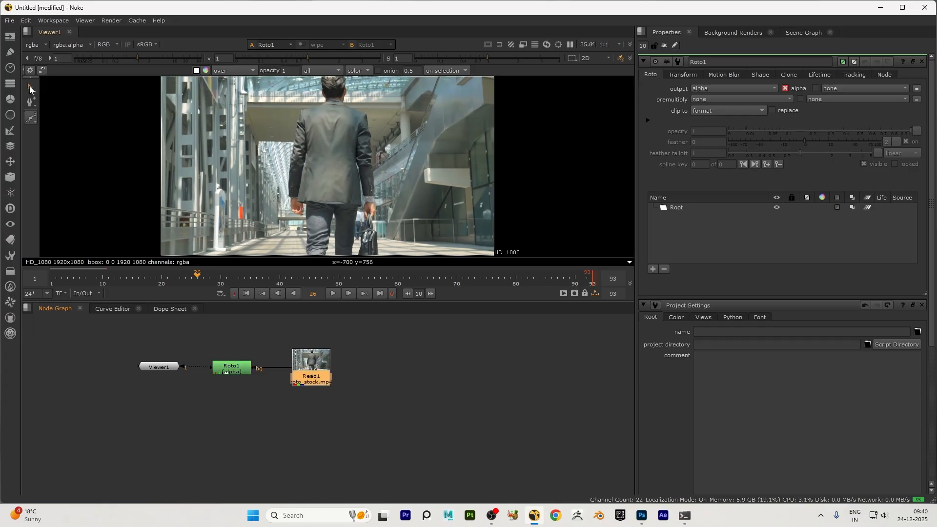
Choose the Bezier shape tool for the Roto node and return the playhead to frame 1.
left_click(30, 101)
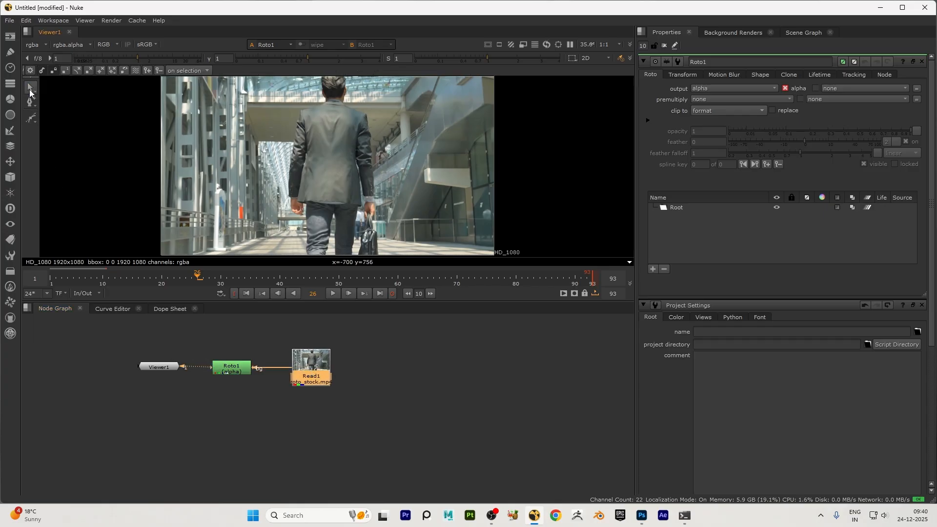
left_click(31, 120)
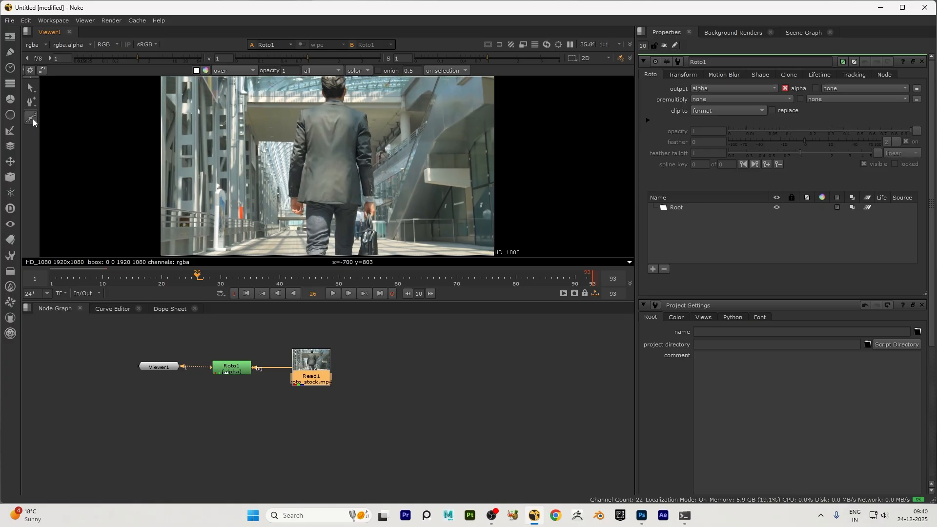
right_click(31, 119)
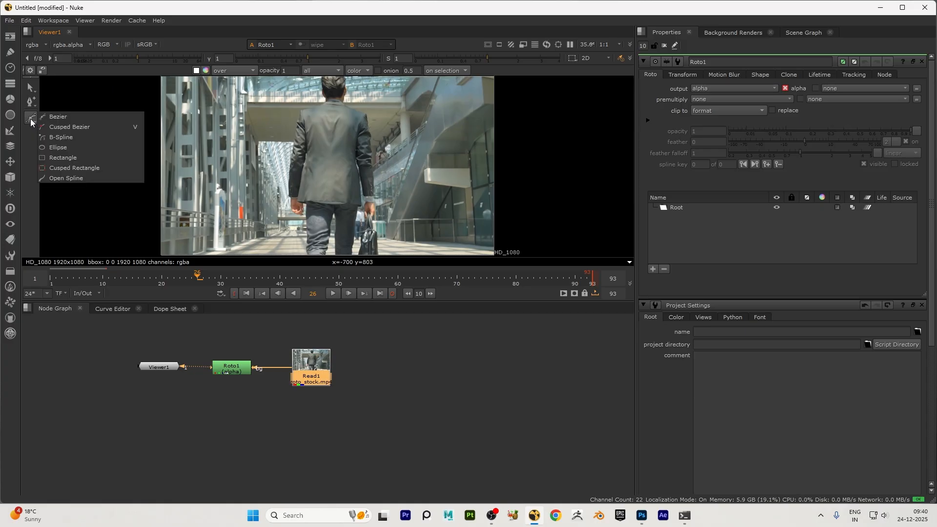
left_click(31, 122)
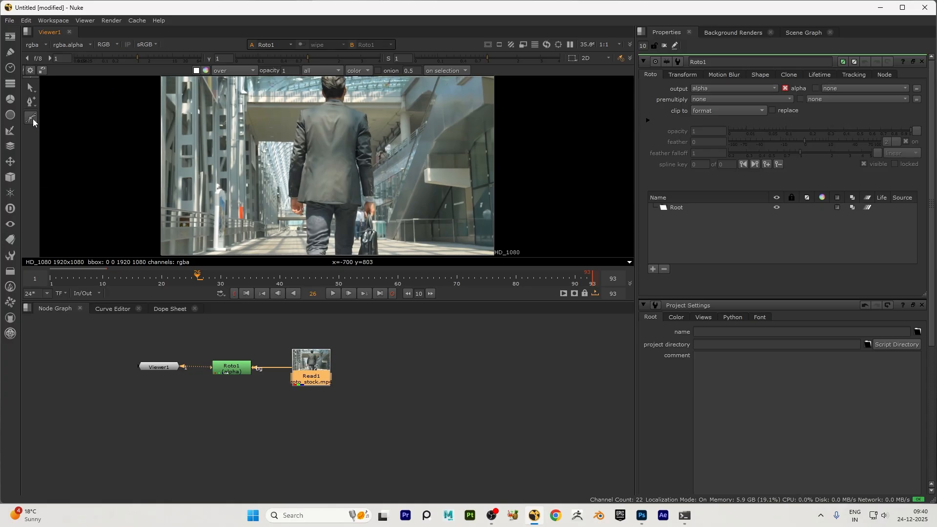
right_click(33, 120)
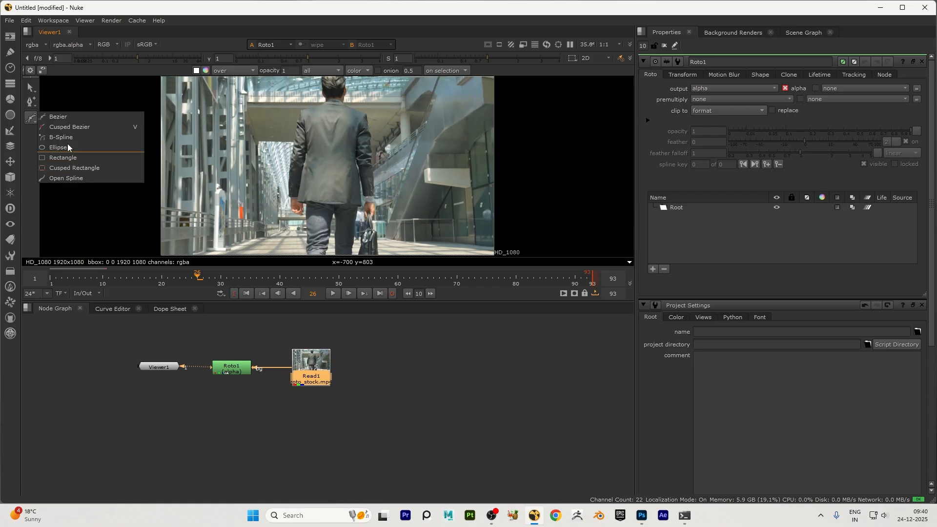
left_click(61, 116)
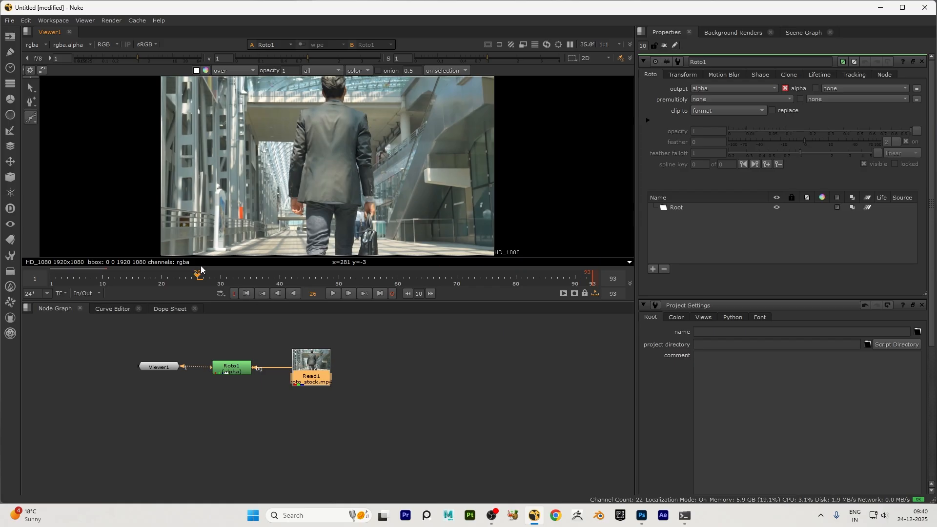
mouse_move(197, 277)
left_mouse_down()
mouse_move(346, 288)
mouse_move(508, 283)
mouse_move(457, 285)
mouse_move(468, 286)
mouse_move(395, 266)
mouse_move(24, 238)
left_mouse_up()
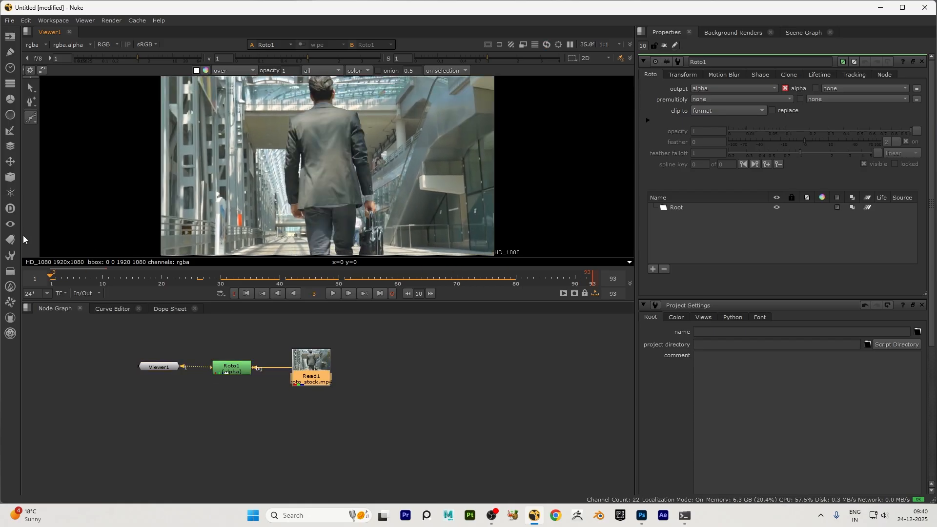
left_click(248, 294)
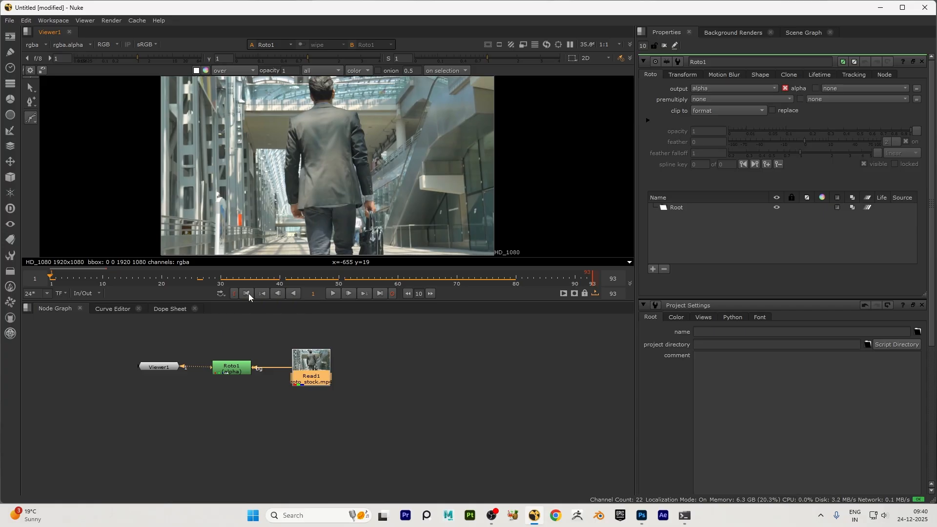
Move the playhead to frame 27 and enlarge the Viewer by shrinking the node graph area below it.
left_click_drag(52, 276, 201, 279)
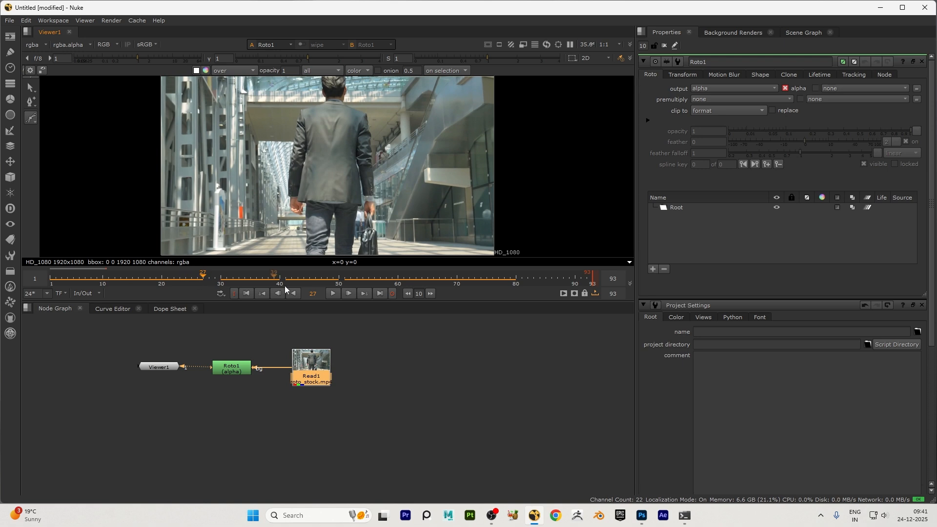
left_click_drag(355, 302, 344, 441)
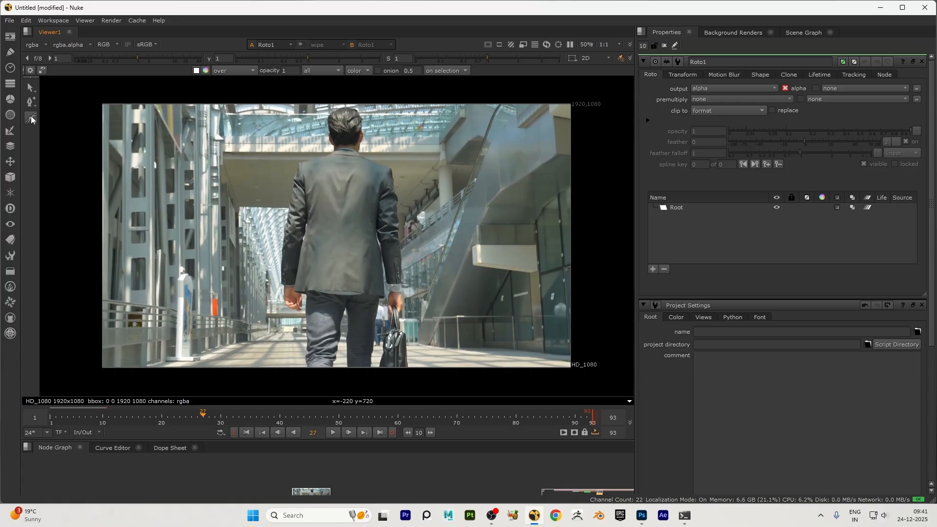
Start a Bezier shape at the upper-left edge of the man's hair and trace down the left side of his head and ear.
scroll(296, 158, "up", 8)
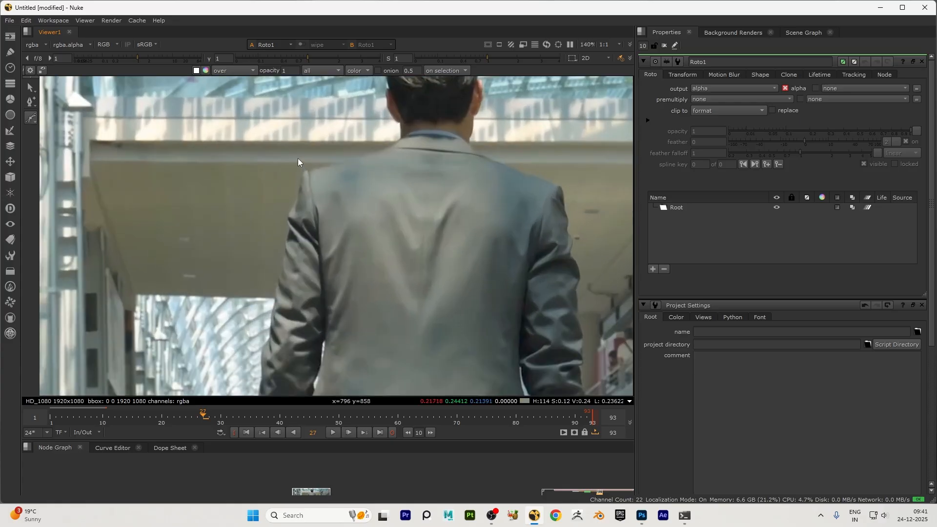
scroll(310, 174, "down", 4)
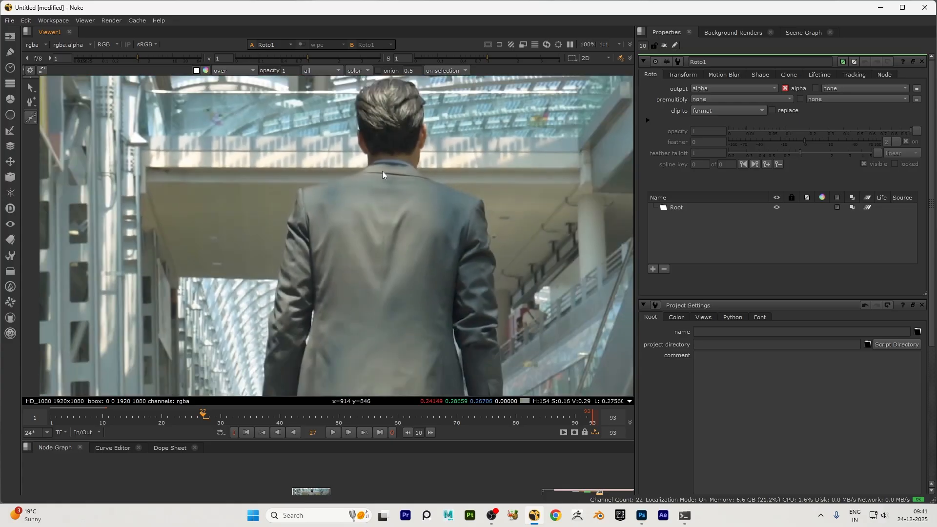
scroll(378, 121, "up", 2)
scroll(378, 121, "down", 2)
scroll(329, 142, "up", 2)
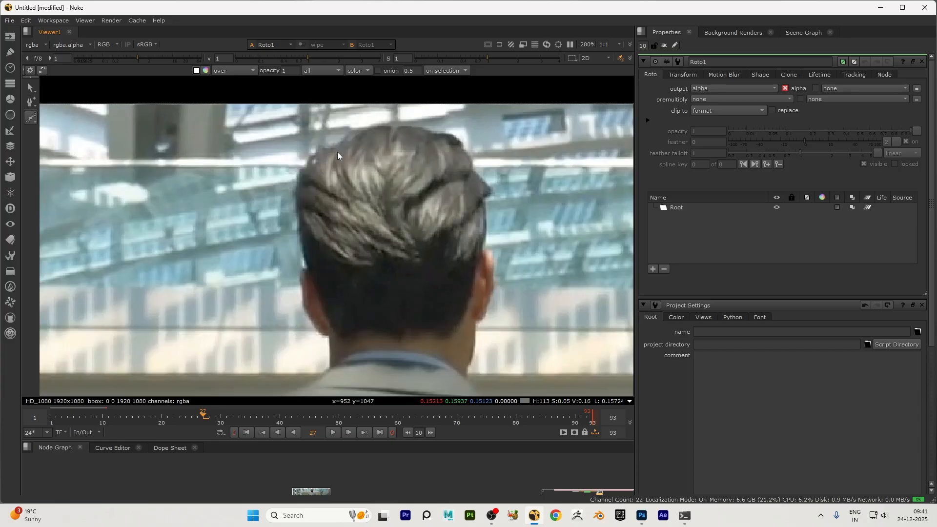
scroll(365, 133, "down", 1)
scroll(365, 137, "up", 4)
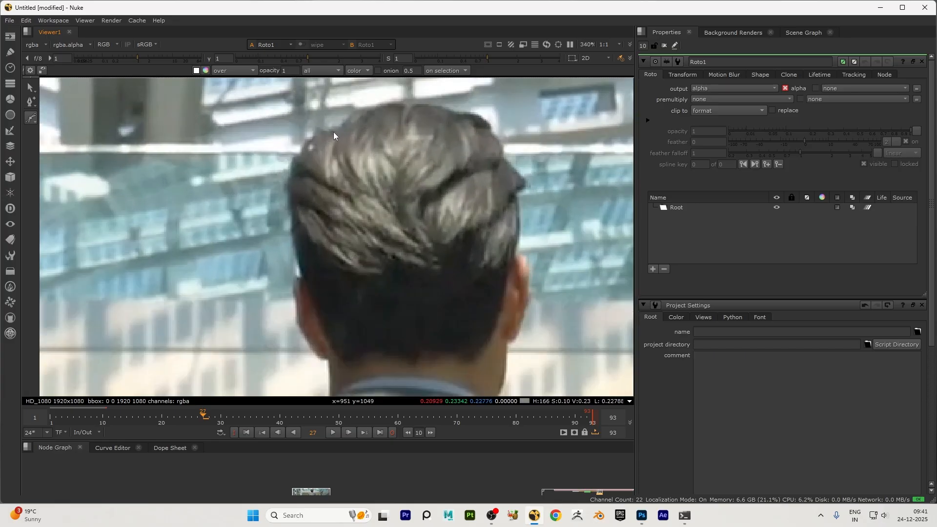
scroll(315, 143, "up", 1)
left_click(313, 131)
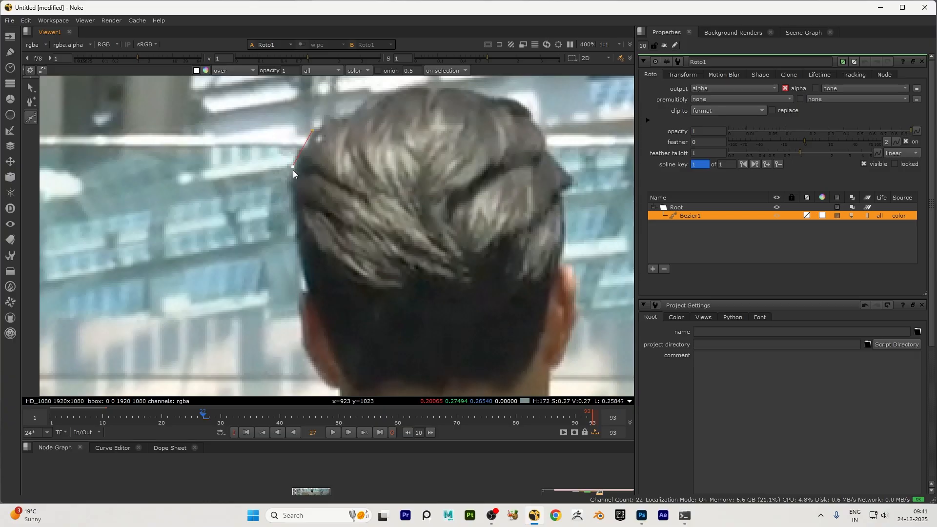
left_click(299, 295)
left_click(300, 341)
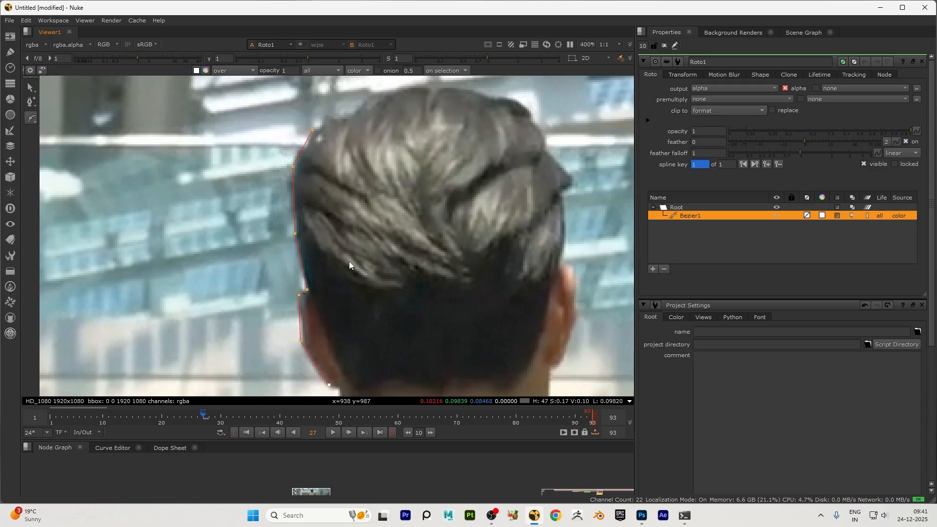
Continue the Bezier outline from below the left ear down the neck and collar to the tip of the left shoulder.
scroll(381, 136, "down", 5)
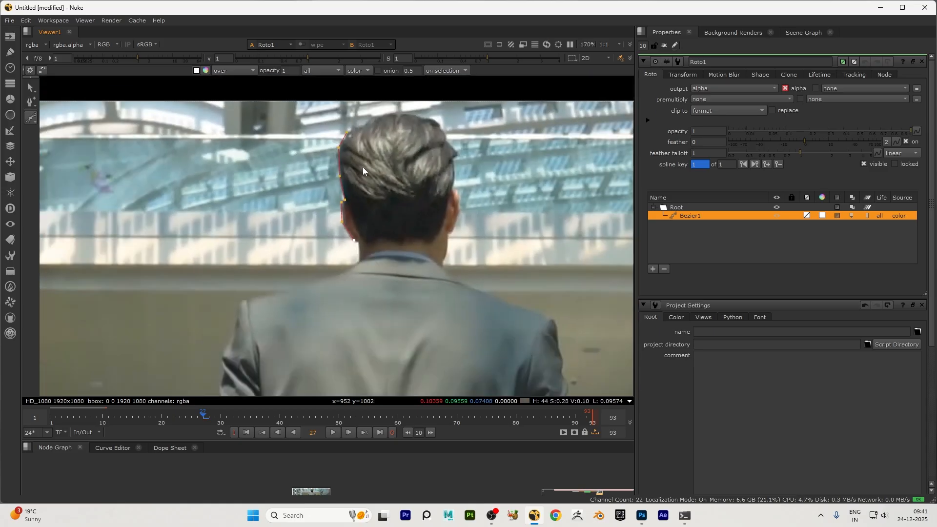
scroll(363, 169, "up", 7)
left_click(350, 348)
scroll(346, 169, "down", 7)
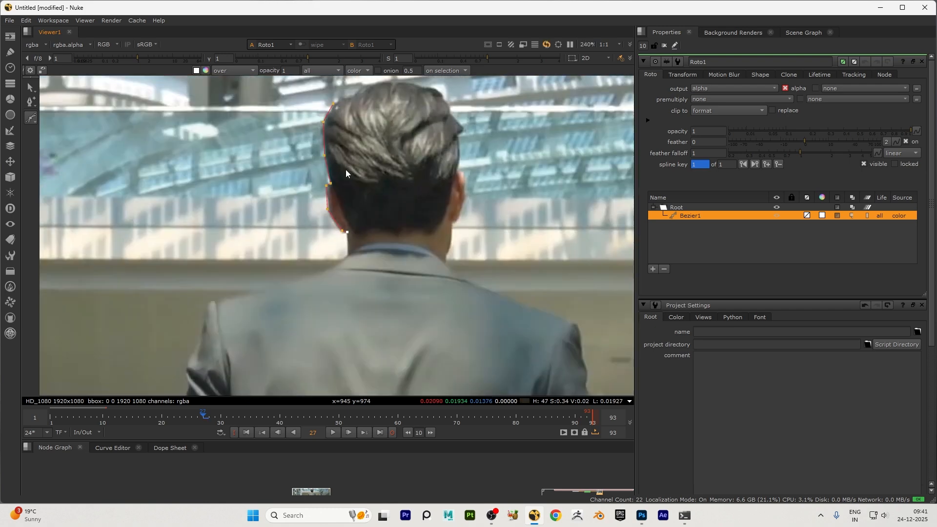
scroll(347, 264, "up", 4)
left_click(346, 250)
left_click(296, 277)
left_click(117, 322)
Extend the outline down the outer edge of the left upper sleeve, undoing a misplaced point and placing new ones.
scroll(406, 159, "down", 6)
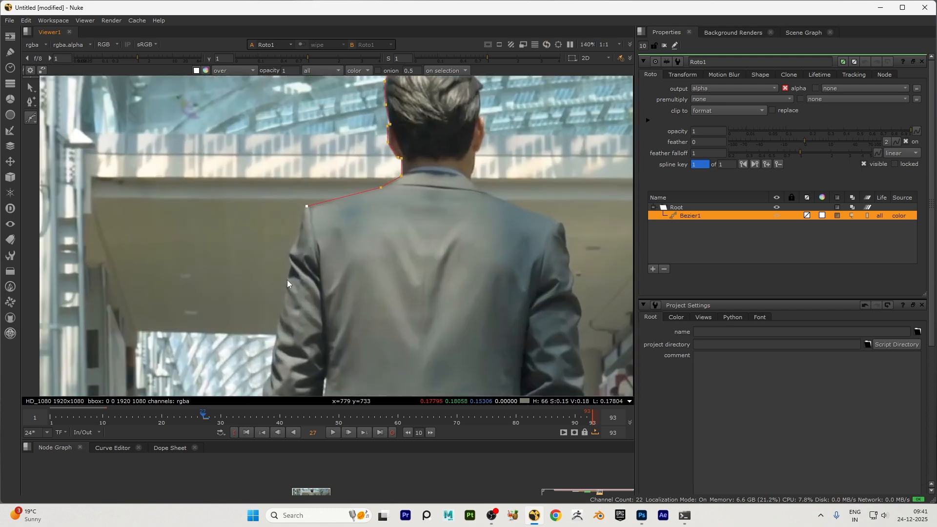
scroll(289, 273, "up", 4)
left_click(294, 226)
scroll(364, 163, "down", 5)
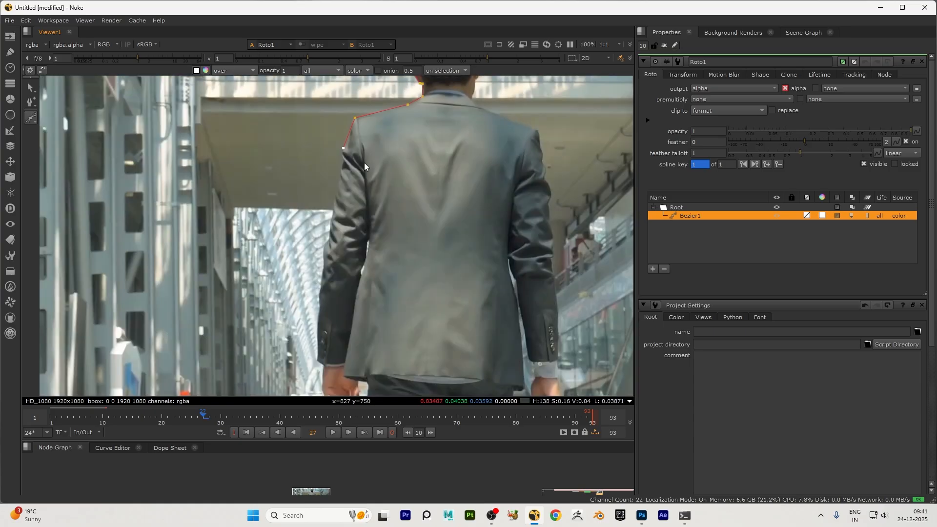
scroll(338, 231, "up", 4)
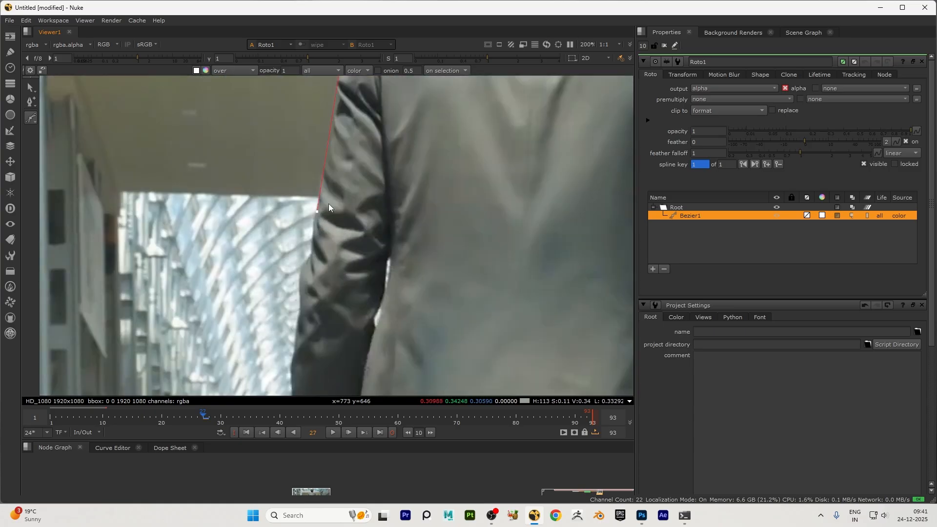
key("ctrl+z")
scroll(325, 225, "down", 4)
scroll(331, 195, "up", 3)
left_click(309, 242)
left_click(300, 286)
scroll(301, 274, "down", 5)
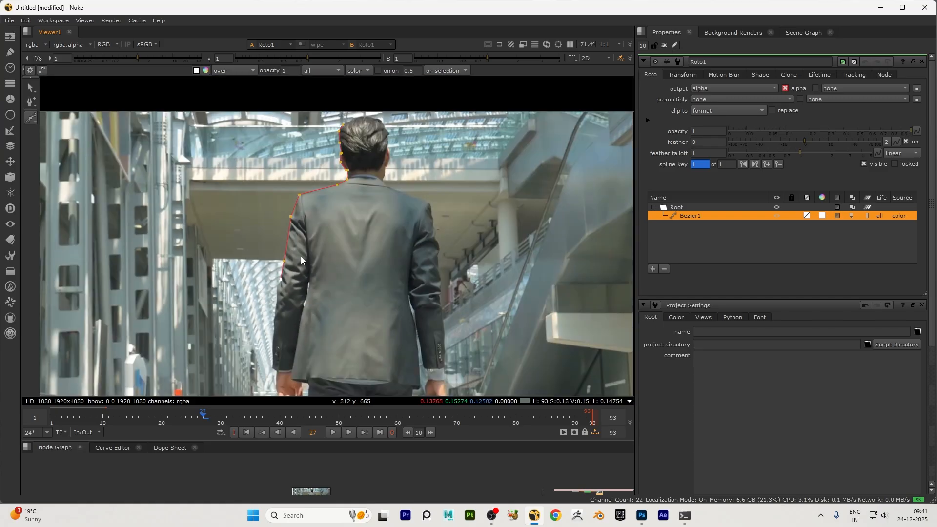
Trace the left lower sleeve, around the hand to the jacket hem, and down the outer edge of the left trouser leg.
scroll(288, 303, "up", 3)
left_click(296, 277)
left_click(300, 292)
left_click(306, 312)
left_click(319, 289)
left_click(332, 294)
left_click(329, 341)
left_click(332, 385)
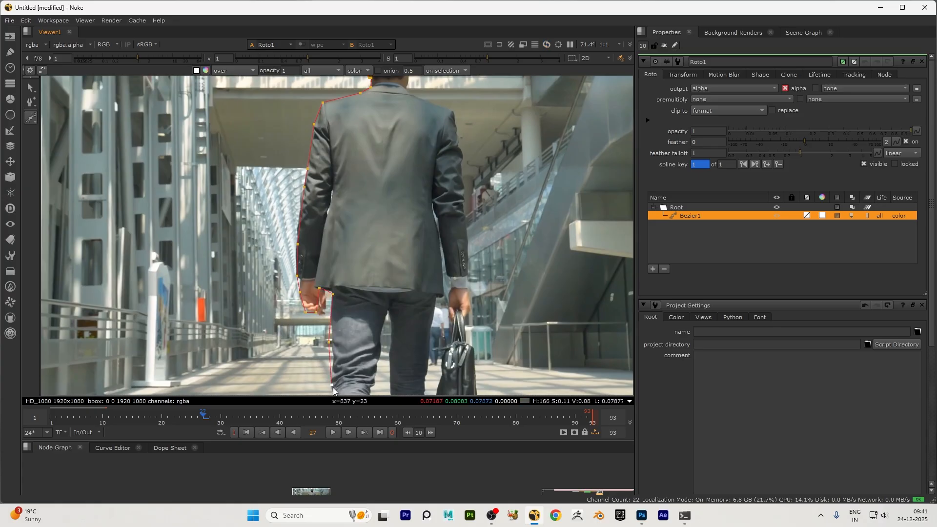
Carry the outline just below the image edge around the left leg and up its inner side to the crotch.
scroll(347, 288, "down", 4)
scroll(345, 344, "up", 5)
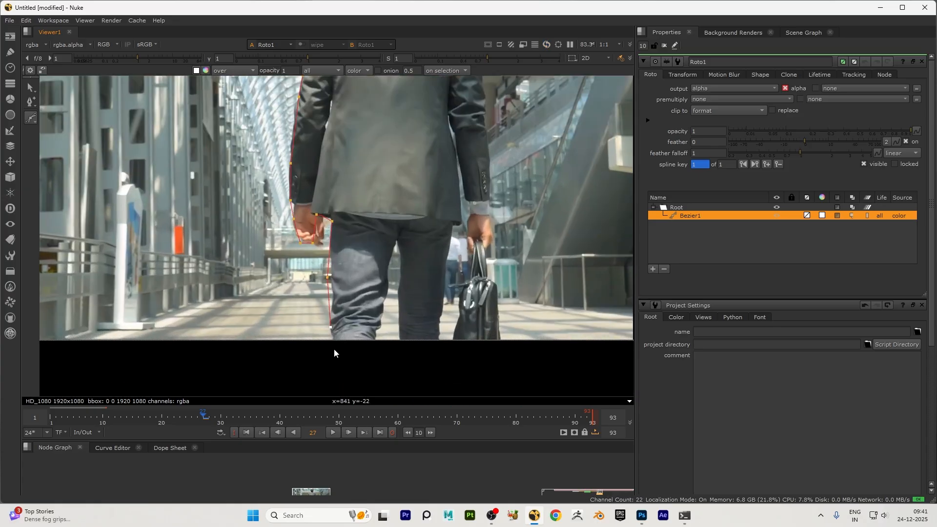
left_click(374, 342)
left_click(381, 319)
left_click(387, 285)
left_click(388, 263)
left_click(397, 236)
Trace down the inner side of the right leg, around its lower end and up its outer edge toward the jacket hem.
left_click(399, 253)
left_click(399, 284)
left_click(397, 307)
left_click(400, 344)
left_click(441, 348)
left_click(439, 336)
left_click(440, 315)
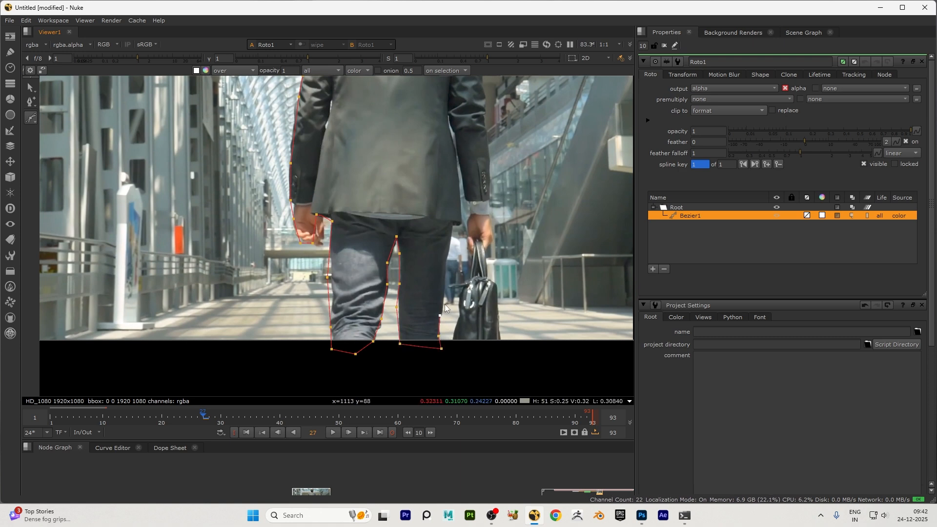
left_click(445, 289)
left_click(447, 250)
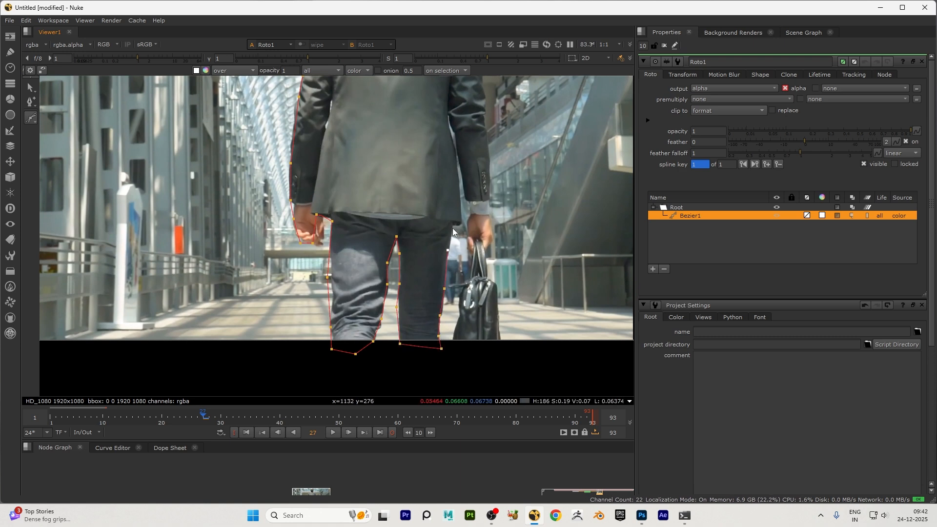
Continue the Bezier outline up the jacket's right edge from the trouser leg to the armpit.
left_click(459, 224)
scroll(434, 205, "down", 2)
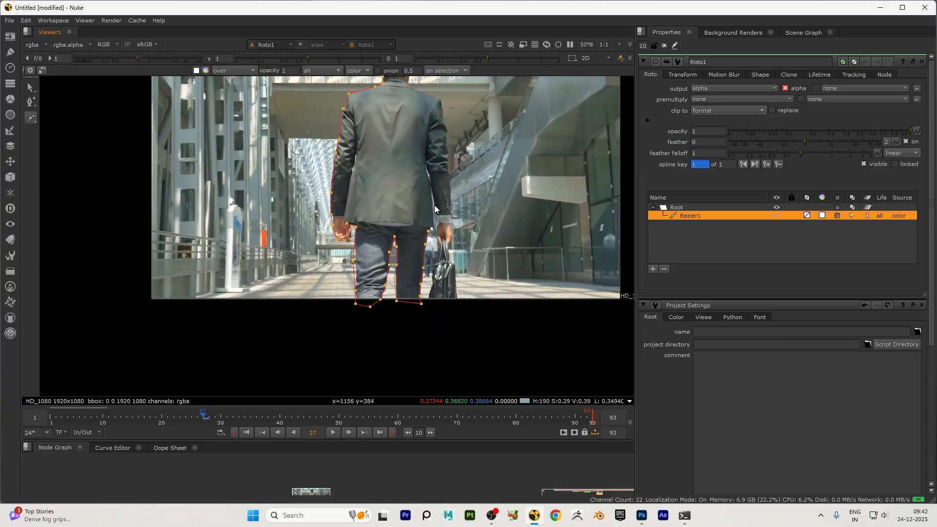
scroll(434, 205, "up", 2)
left_click(422, 144)
Trace the Bezier outline down the right sleeve's inner edge and hand, and around the briefcase.
left_click(438, 221)
left_click(437, 241)
left_click(438, 266)
left_click(434, 296)
left_click(431, 320)
left_click(445, 351)
left_click(471, 346)
left_click(462, 308)
left_click(460, 282)
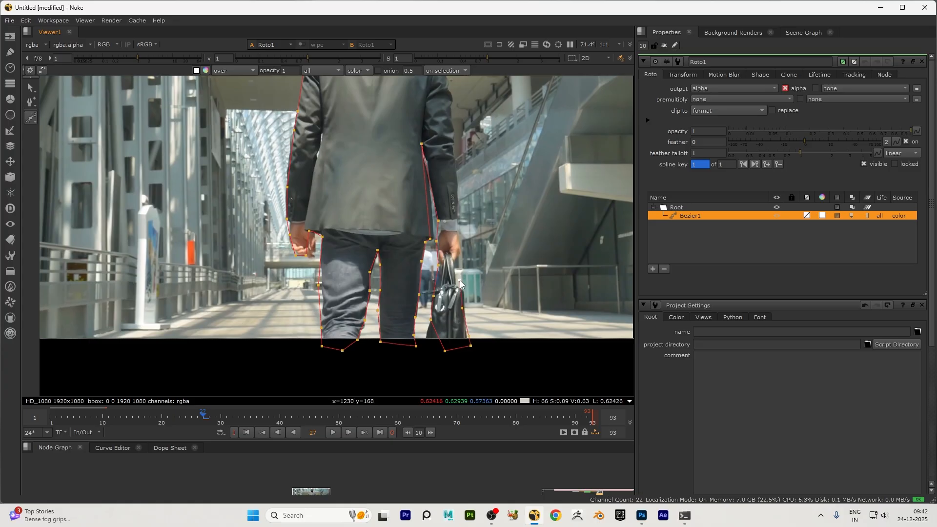
Trace the right arm, shoulder, neck and head, and close the Bezier outline at its first point.
scroll(456, 229, "down", 2)
left_click(435, 177)
left_click(430, 165)
left_click(408, 153)
left_click(405, 139)
left_click(402, 119)
left_click(396, 108)
scroll(383, 109, "up", 4)
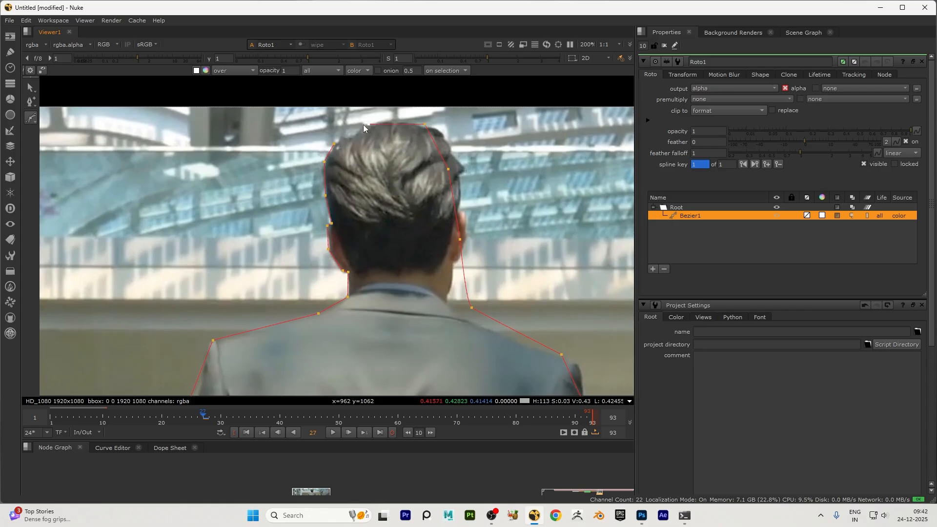
left_click(336, 145)
scroll(336, 148, "down", 6)
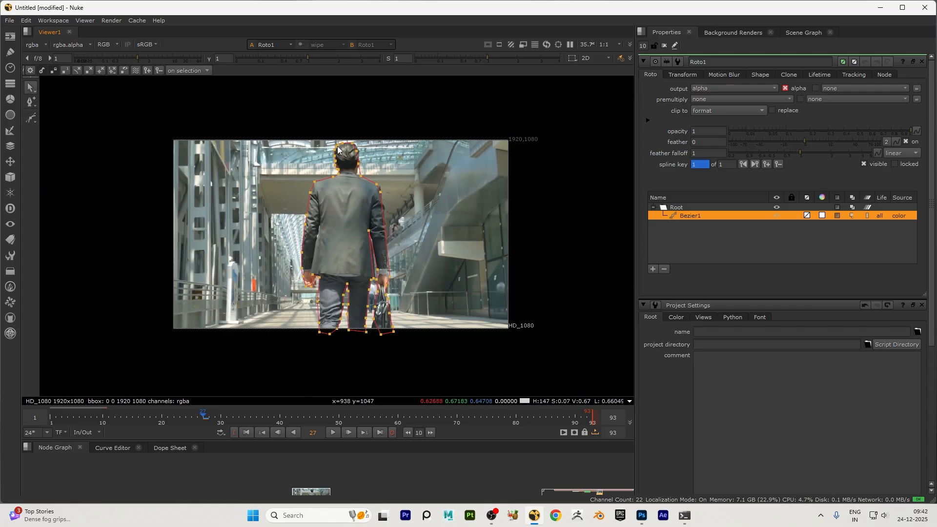
Check the finished shape against the alpha matte and switch the viewer overlay off.
scroll(338, 151, "down", 2)
key("a")
key("a")
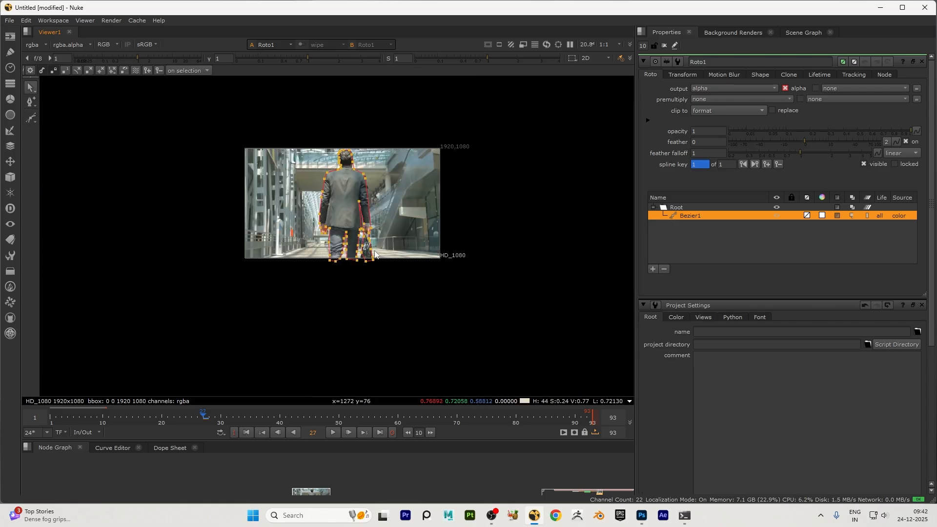
scroll(353, 146, "up", 2)
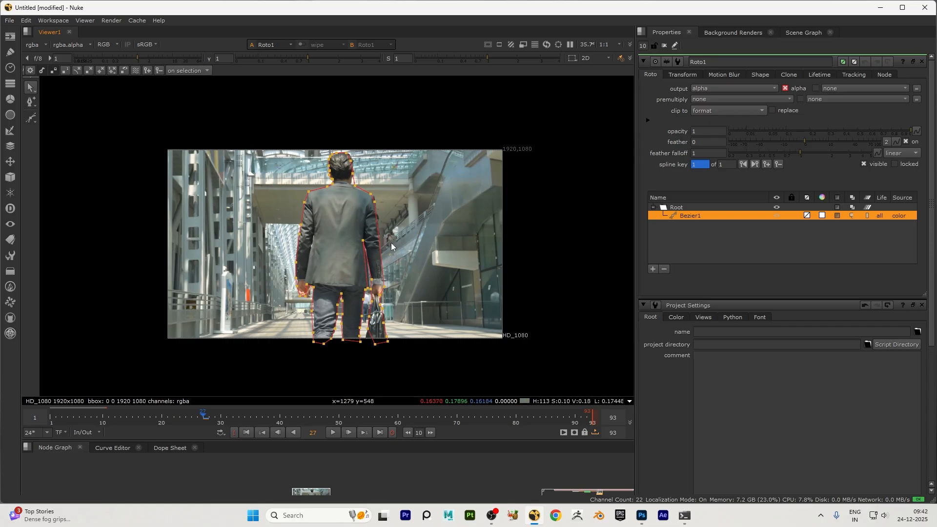
key("o")
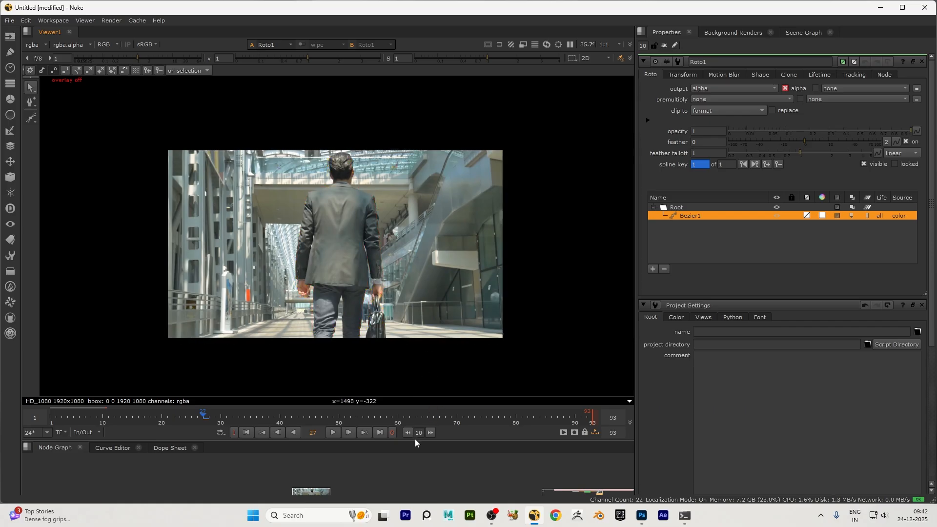
Enlarge the Node Graph area and select the Roto1 node.
left_click_drag(411, 440, 411, 295)
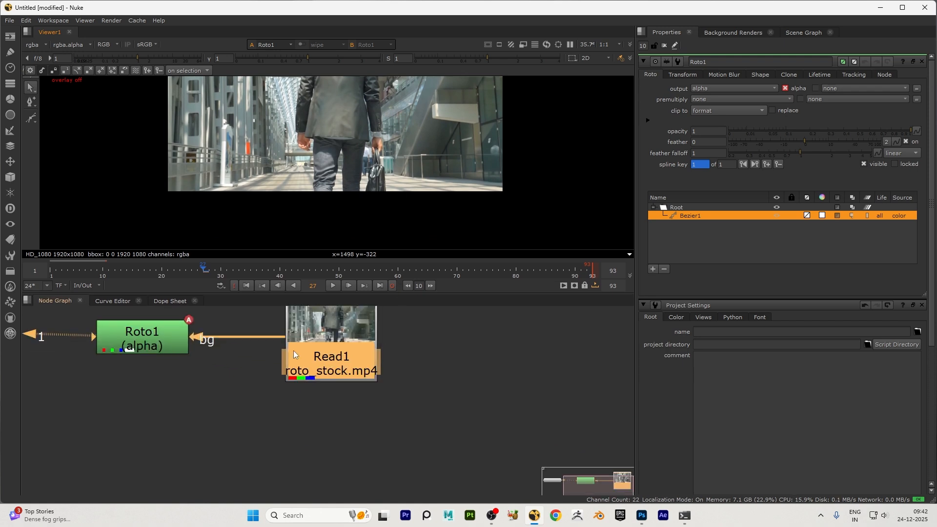
scroll(288, 404, "up", 4)
left_click(260, 375)
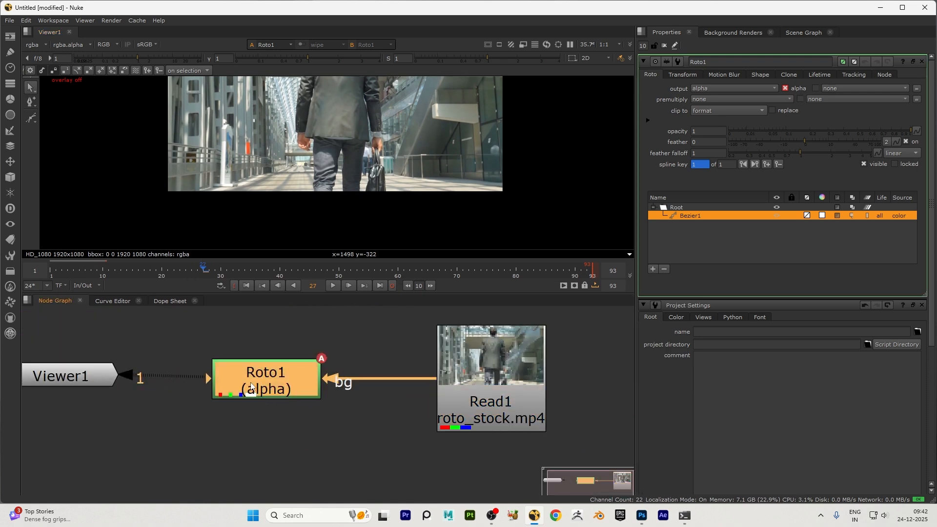
Compare the Roto1 alpha matte with the colour image in the viewer.
scroll(335, 130, "down", 3)
key("a")
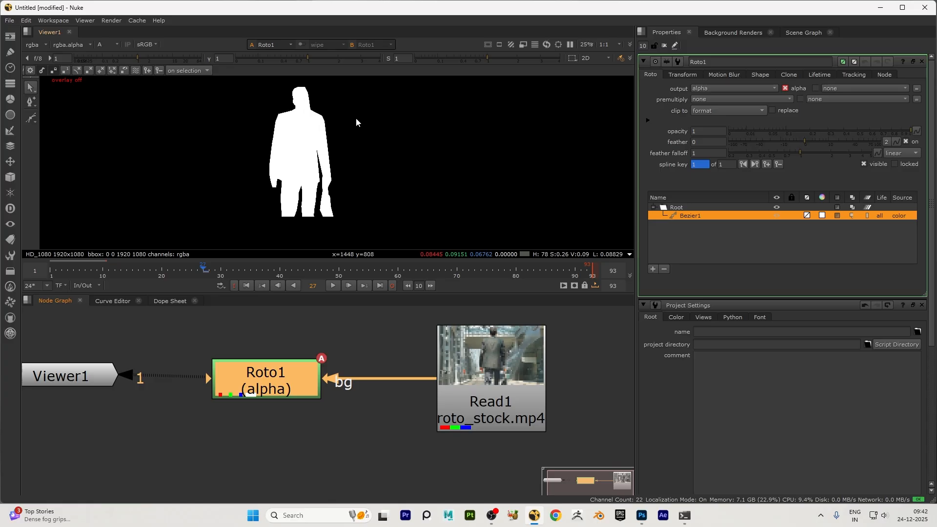
scroll(356, 118, "up", 3)
scroll(303, 159, "down", 2)
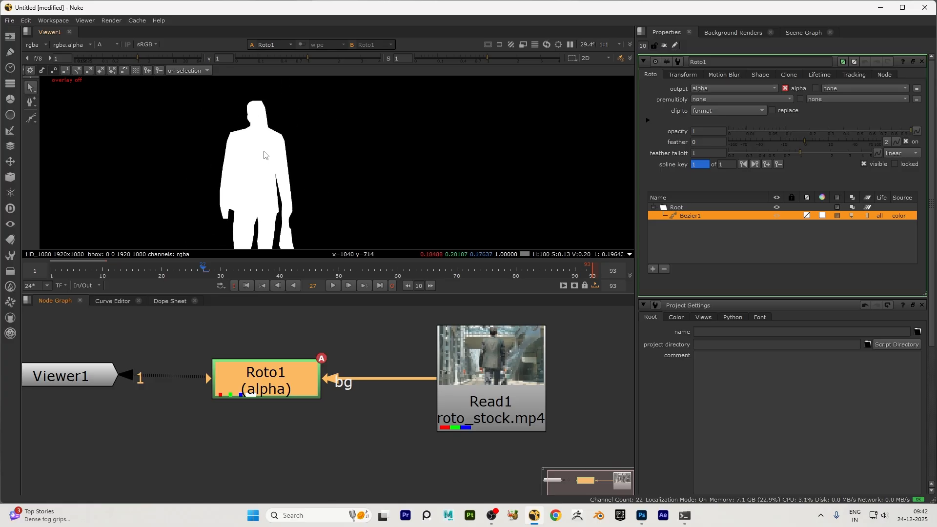
key("a")
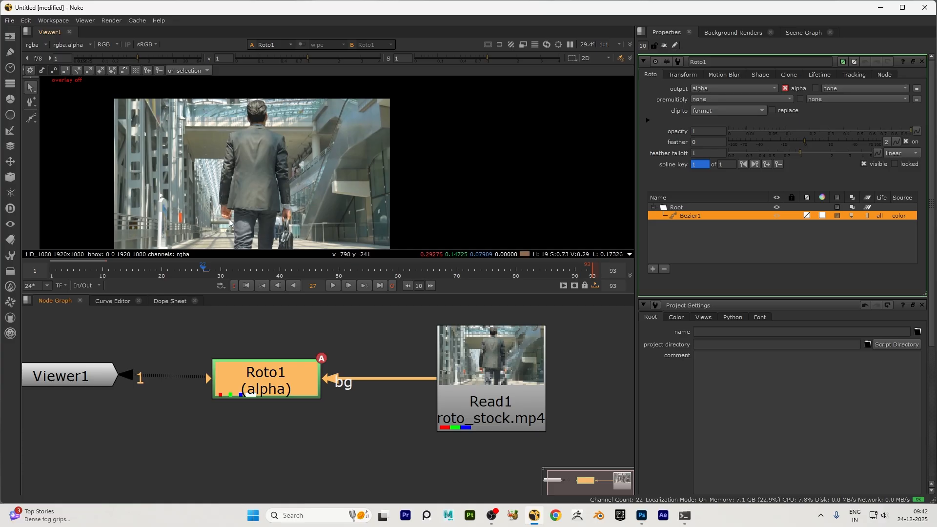
scroll(334, 166, "down", 3)
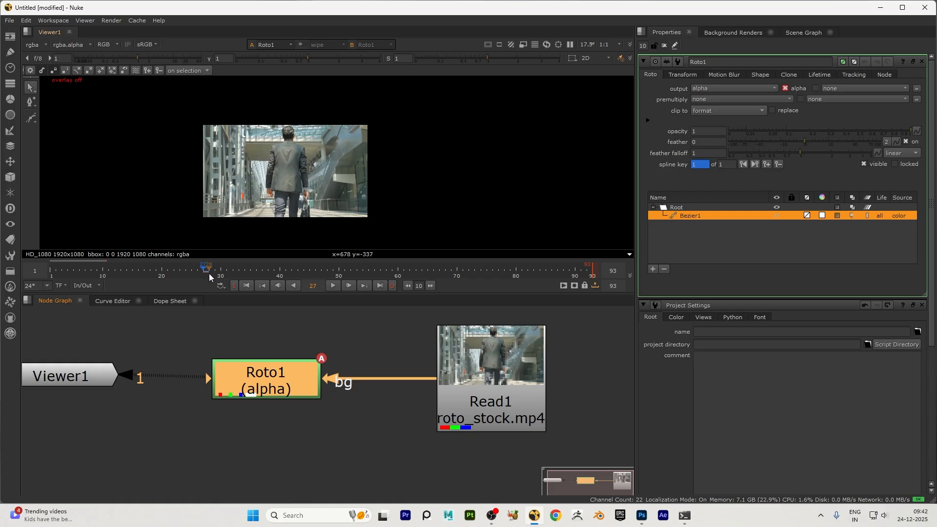
key("a")
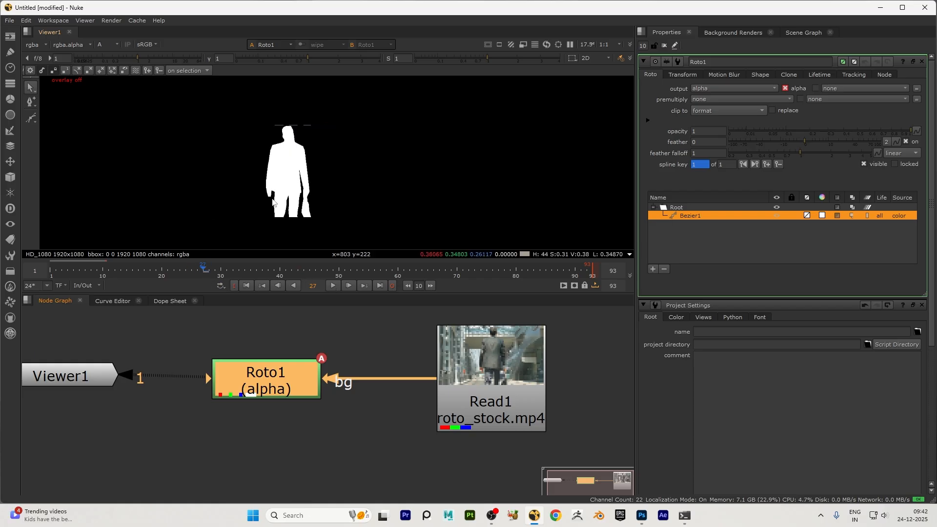
Play the clip in both the RGB and Alpha channels to check the matte against the man's motion.
left_click(332, 286)
left_click(332, 286)
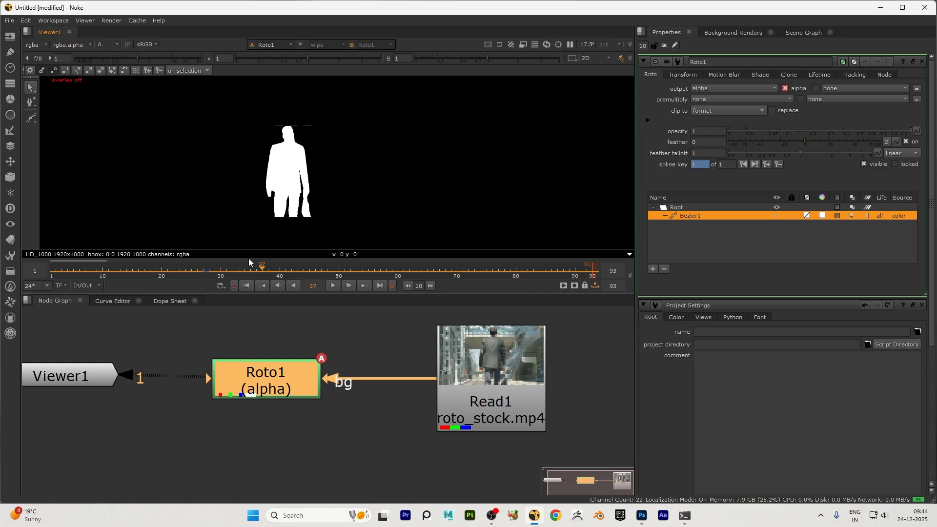
left_click(332, 286)
left_click(110, 45)
left_click(110, 54)
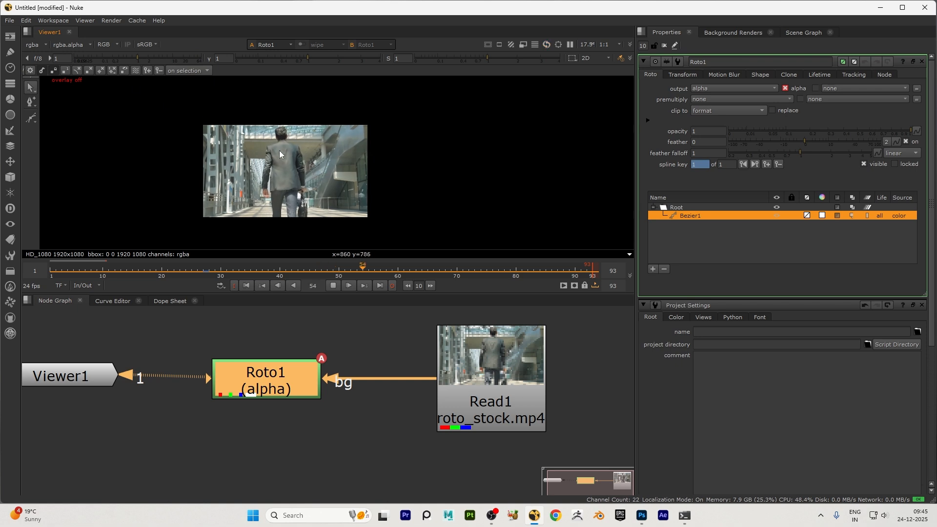
left_click(104, 44)
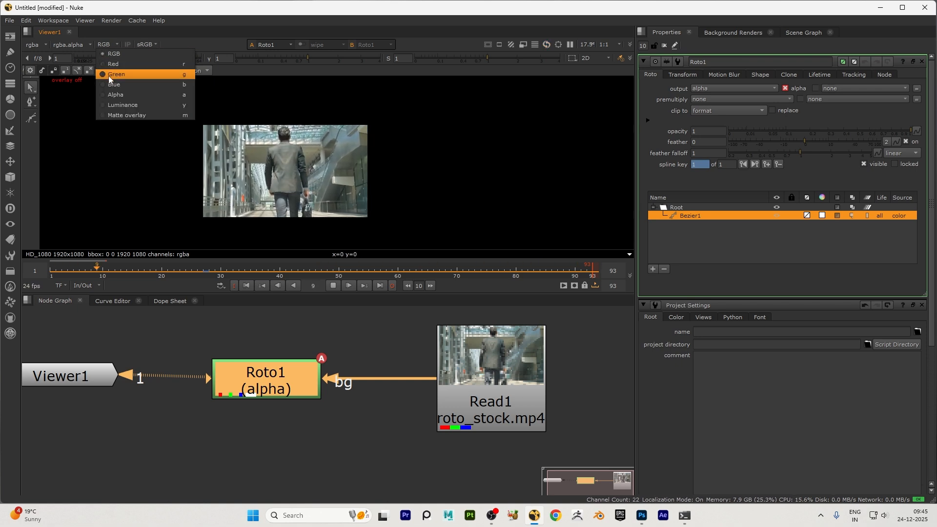
left_click(121, 91)
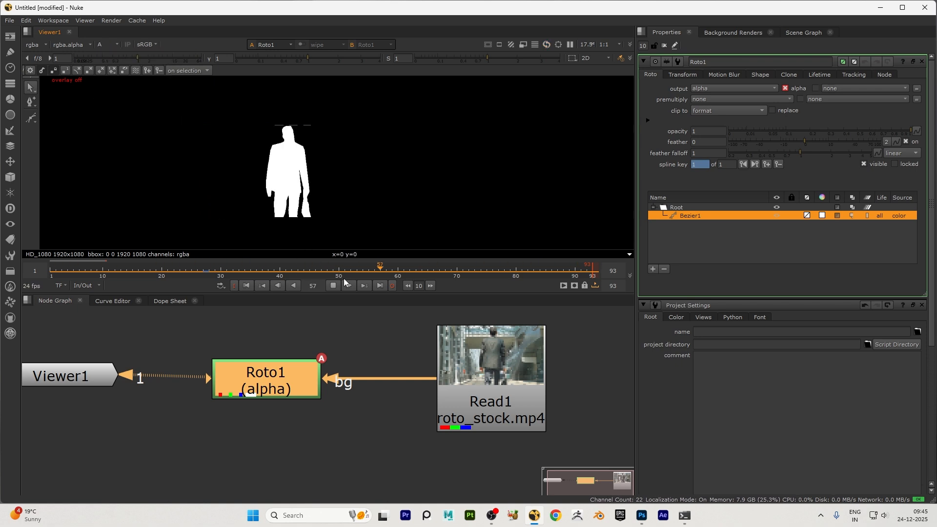
left_click(333, 285)
Return to keyframe 27, play the matte again, and stop playback with the colour image shown.
left_click_drag(279, 270, 206, 272)
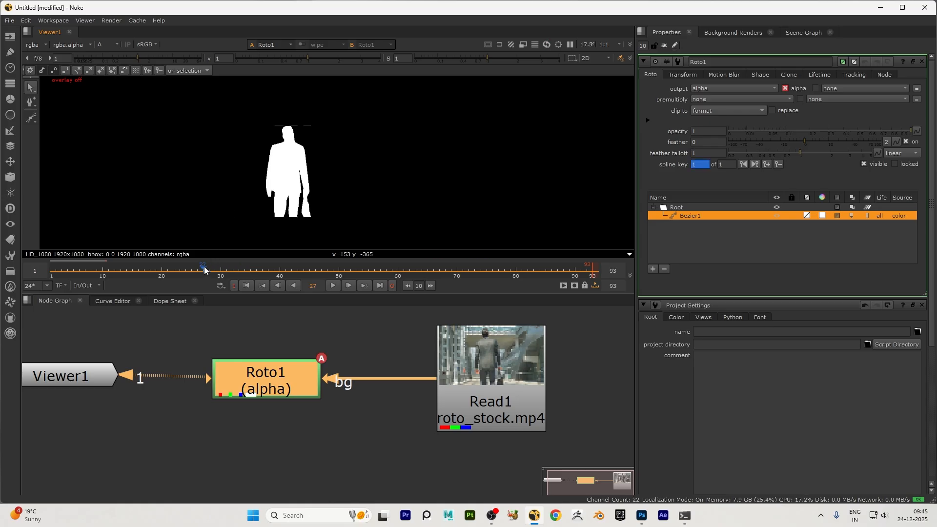
left_click(208, 271)
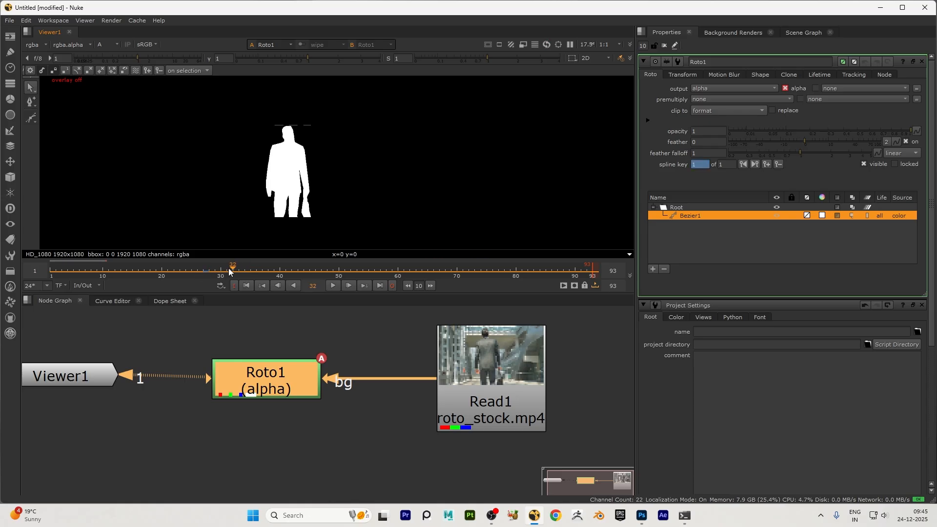
left_click(206, 271)
left_click(333, 286)
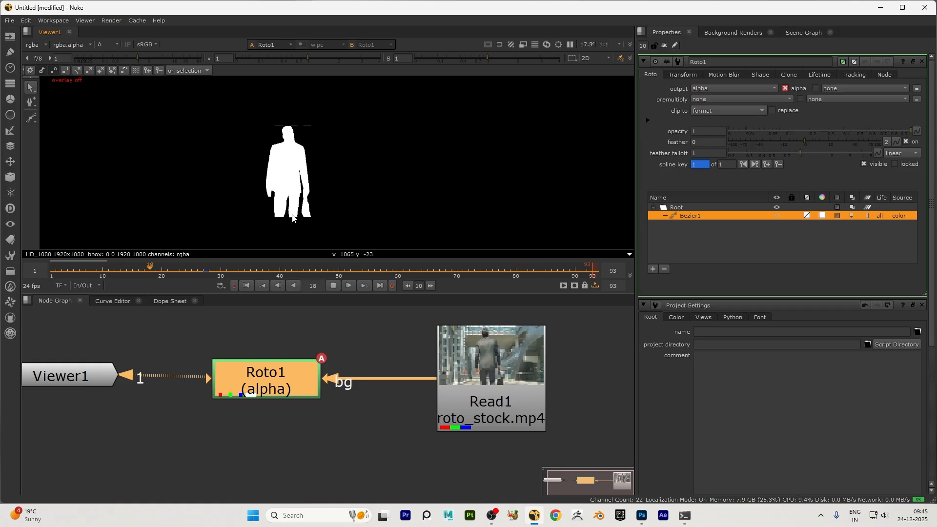
key("a")
left_click(333, 285)
Add a Premult node after Roto1 and arrange it in line before Viewer1.
scroll(361, 361, "down", 3)
scroll(243, 386, "up", 2)
left_click_drag(220, 386, 140, 388)
left_click(343, 392)
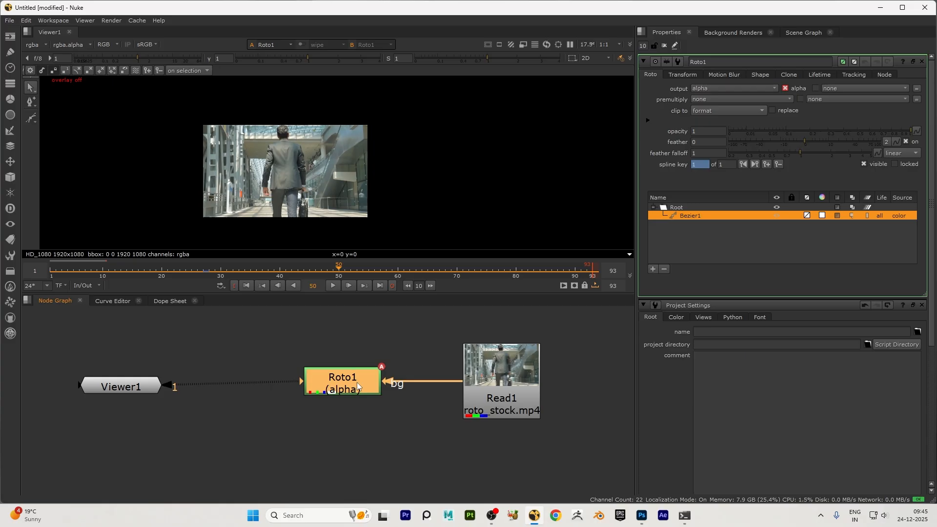
key("Tab")
type("pre")
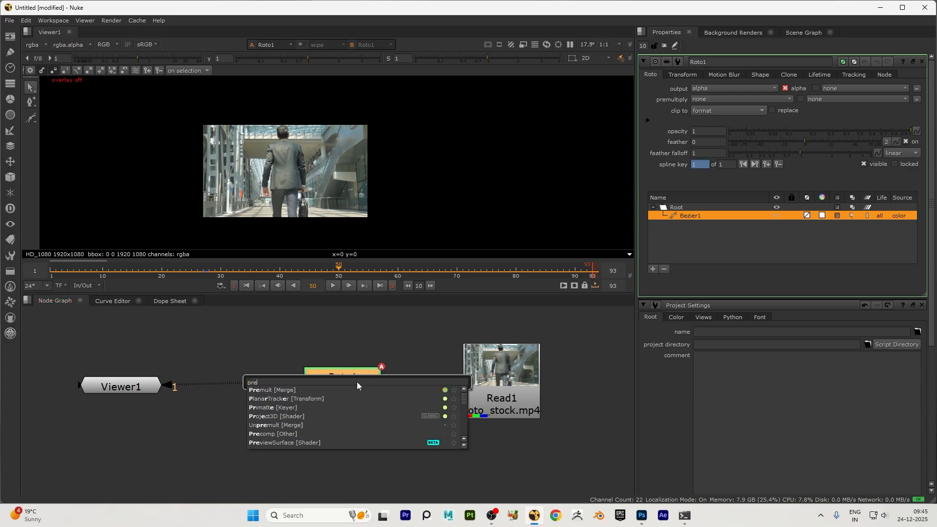
left_click(295, 389)
left_click_drag(338, 440, 258, 389)
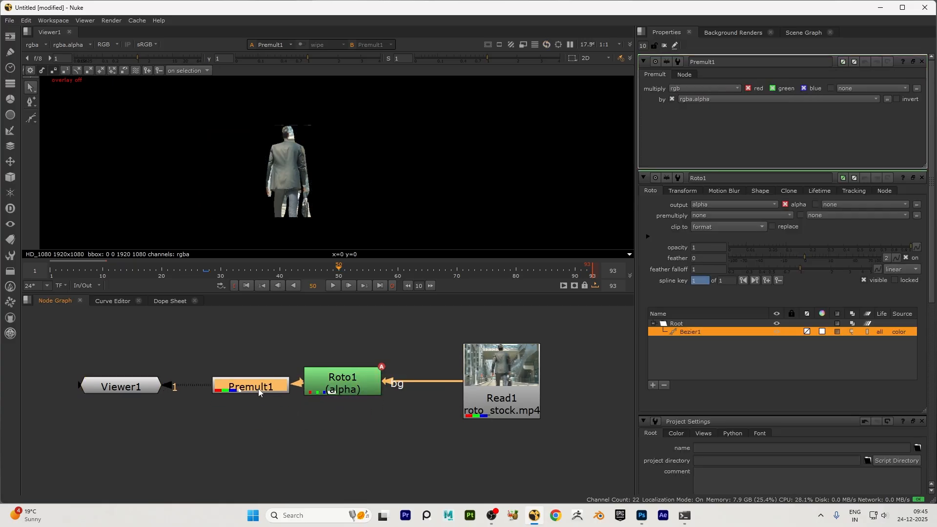
left_click_drag(138, 393, 127, 389)
Play and scrub the premultiplied cutout, and check its alpha before returning the viewer to RGB.
left_click(334, 285)
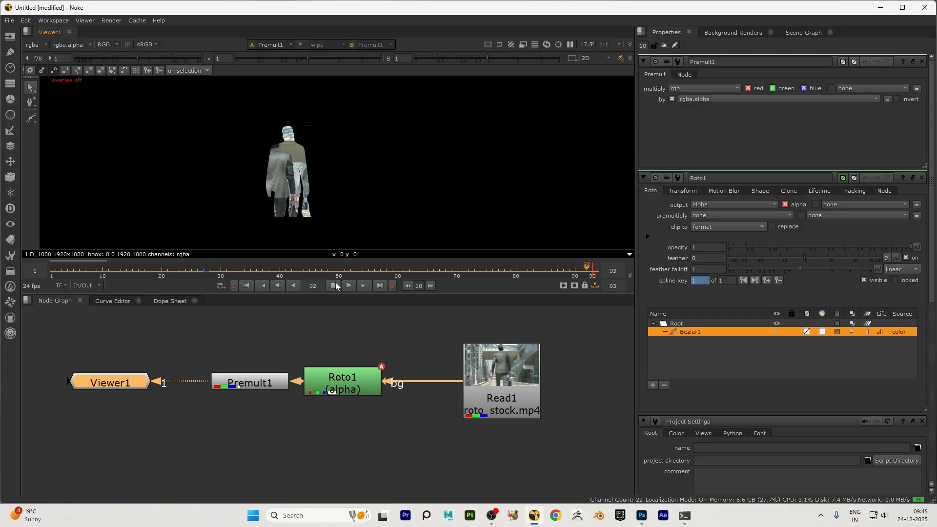
left_click_drag(227, 269, 200, 268)
left_click(334, 283)
left_click_drag(338, 268, 182, 265)
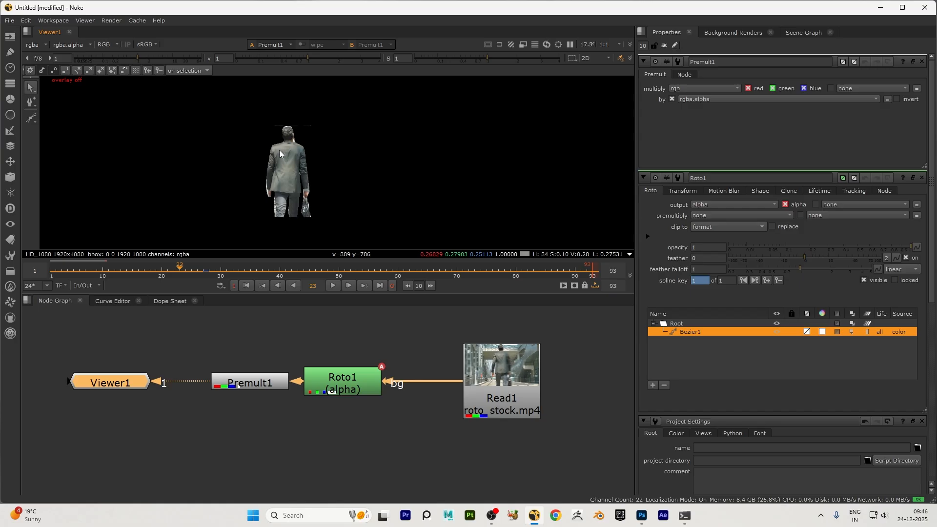
key("a")
left_click(103, 44)
left_click(109, 52)
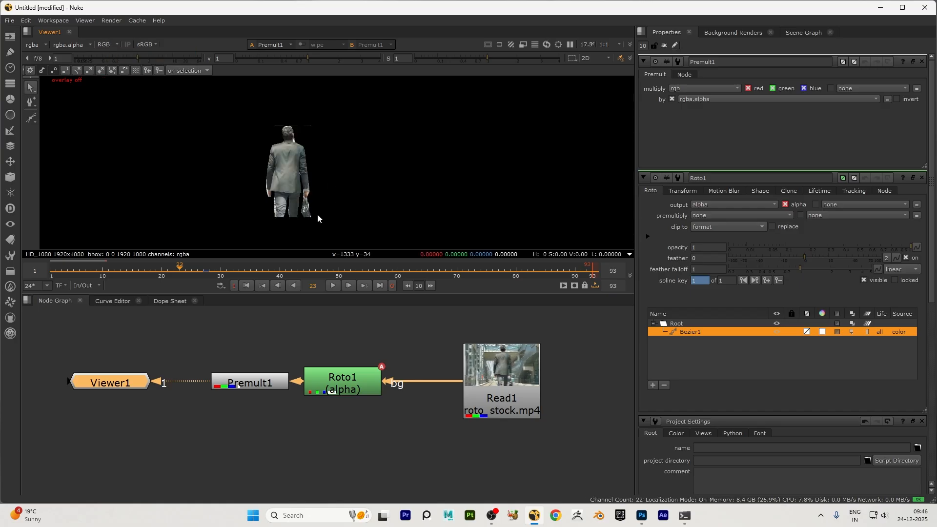
Connect Read1 to the viewer's input 2 and place Viewer1 below the Premult1 node.
left_click_drag(127, 385, 260, 380)
scroll(195, 390, "down", 2)
left_click(418, 388)
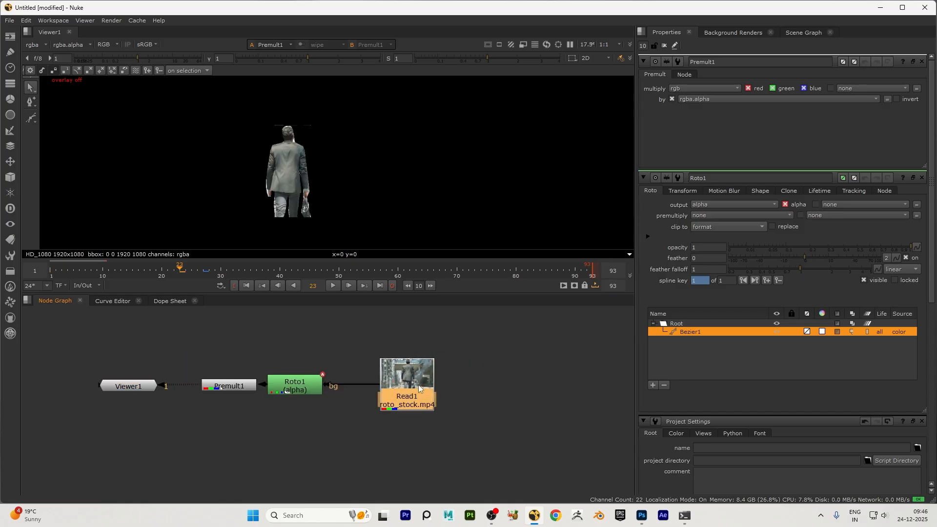
key("2")
left_click_drag(129, 387, 240, 487)
scroll(297, 442, "up", 3)
scroll(346, 398, "down", 3)
Compare the premultiplied cutout on viewer input 1 with the original footage on input 2 repeatedly.
left_click(433, 368)
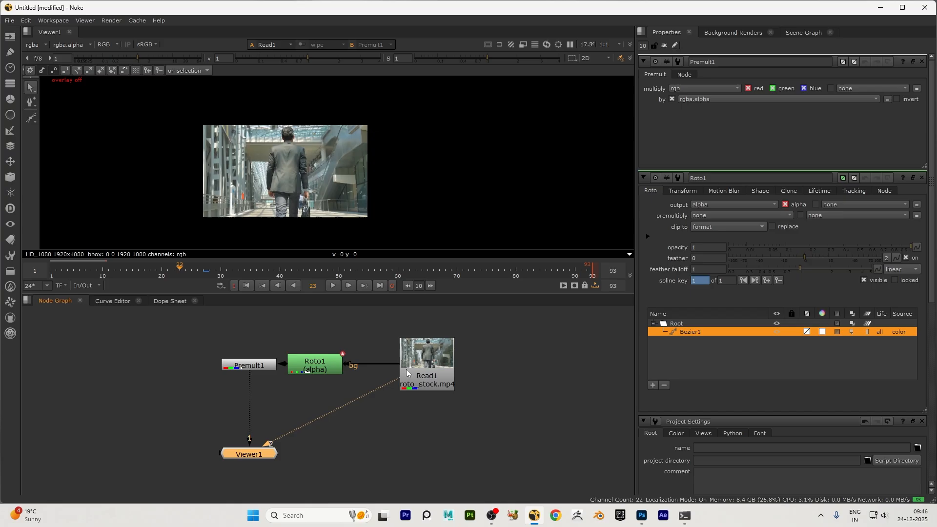
left_click(406, 371)
key("1")
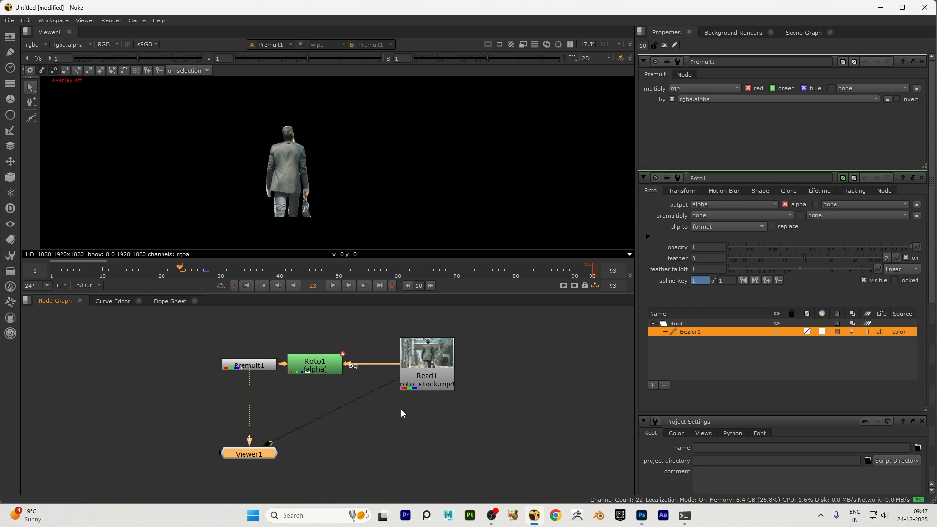
key("2")
key("1")
key("2")
key("1")
key("2")
key("1")
key("2")
key("1")
key("2")
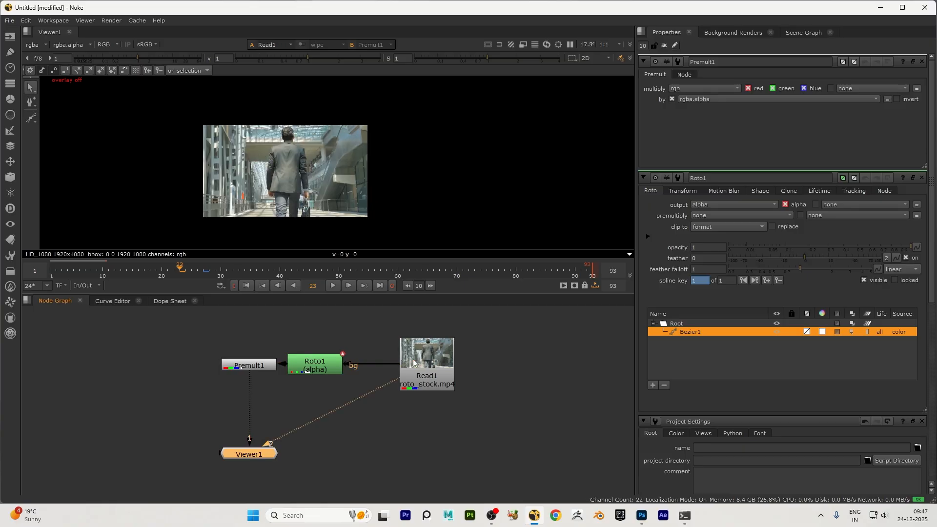
Reopen Roto1's properties, activate the Bezier tool, turn the overlay on and go to frame 27.
left_click(320, 367)
double_click(320, 368)
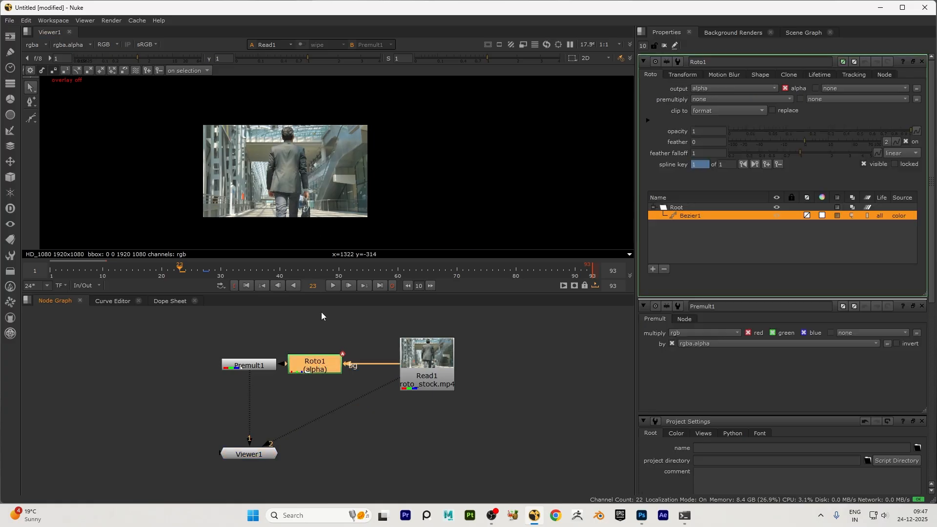
left_click(31, 117)
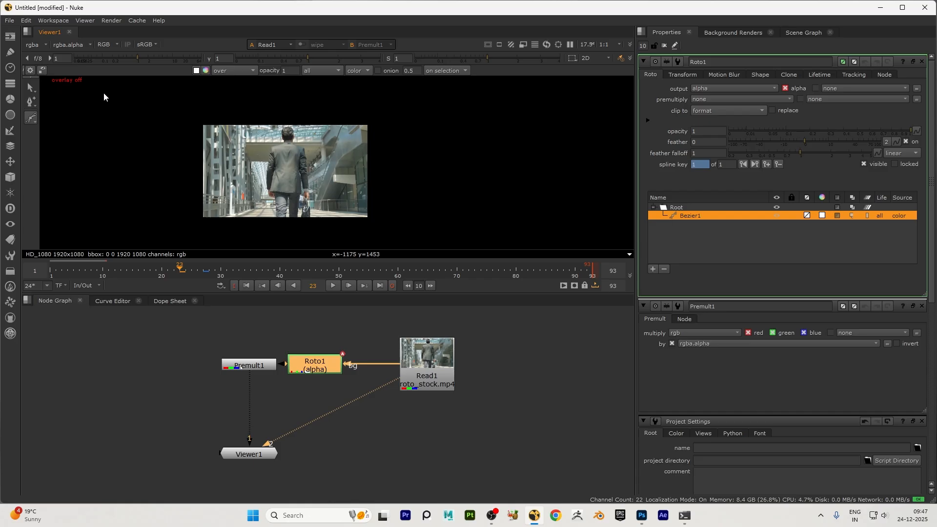
key("o")
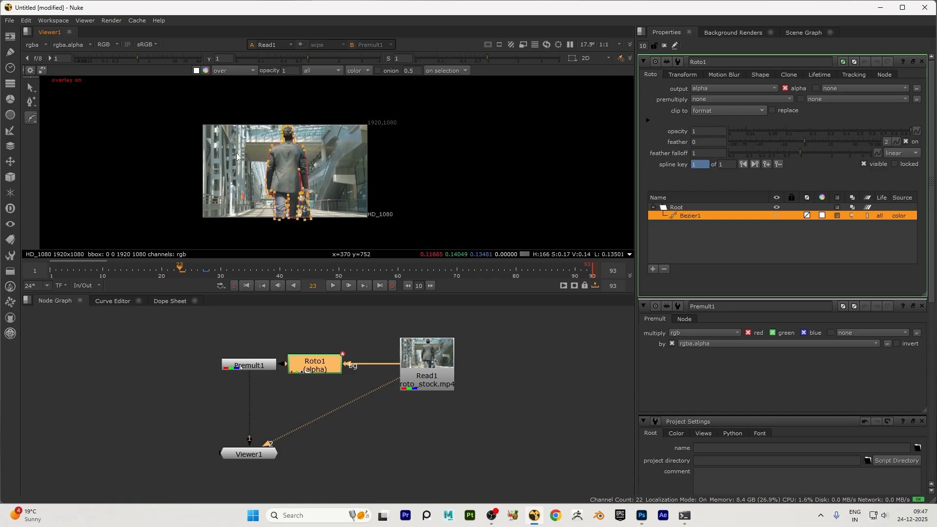
left_click(205, 271)
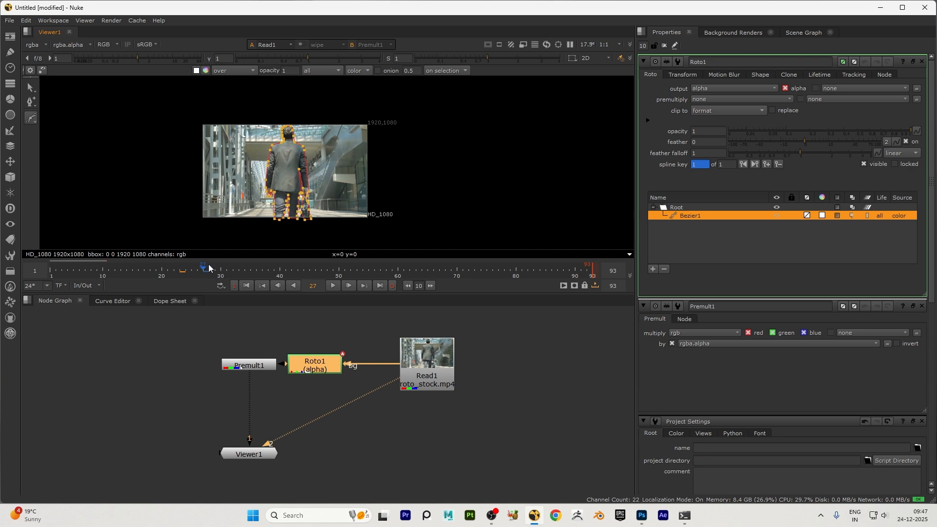
scroll(306, 144, "up", 5)
scroll(303, 158, "down", 2)
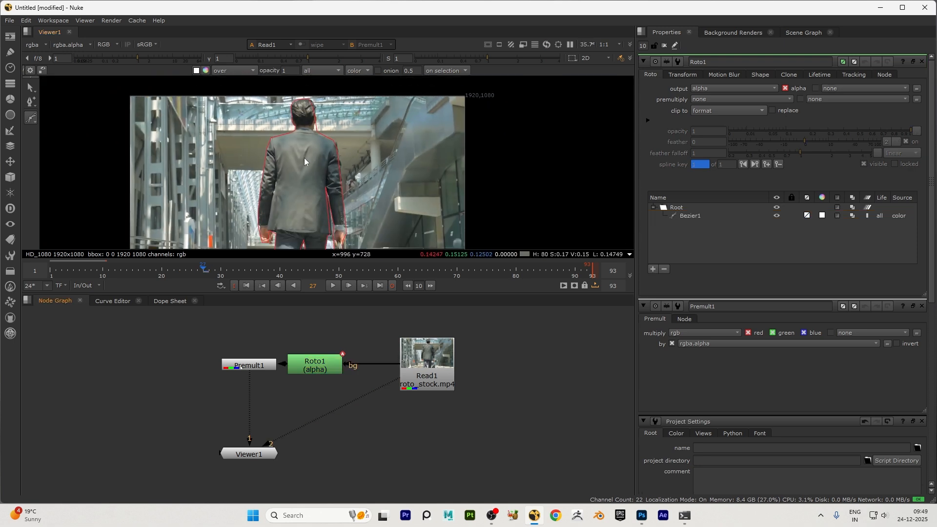
scroll(303, 157, "up", 4)
left_click(250, 125)
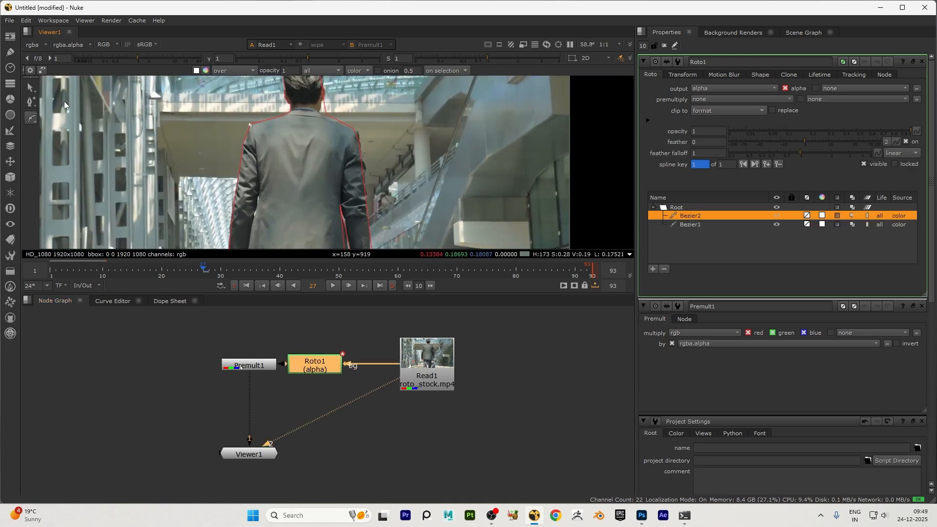
key("ctrl+z")
Select all points of the existing Bezier shape around the walking man and delete the shape.
scroll(378, 159, "down", 2)
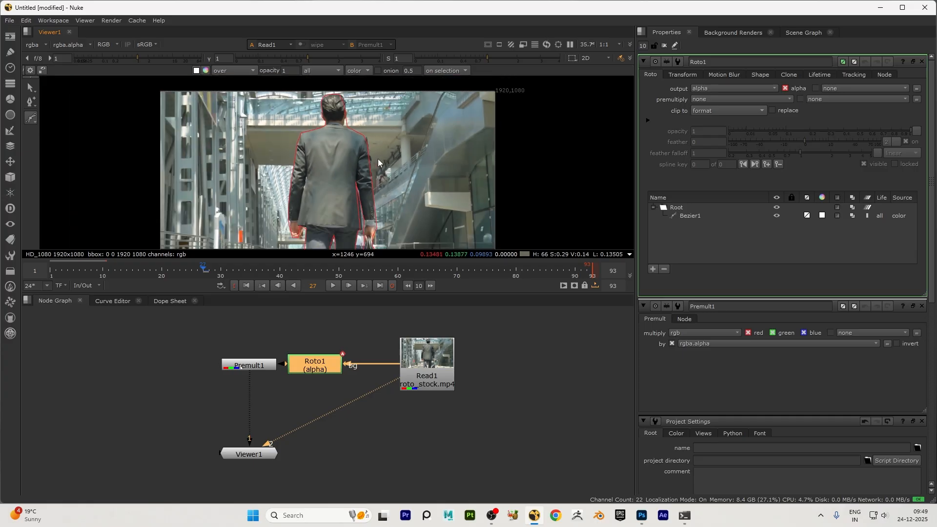
scroll(379, 197, "down", 3)
scroll(379, 198, "up", 4)
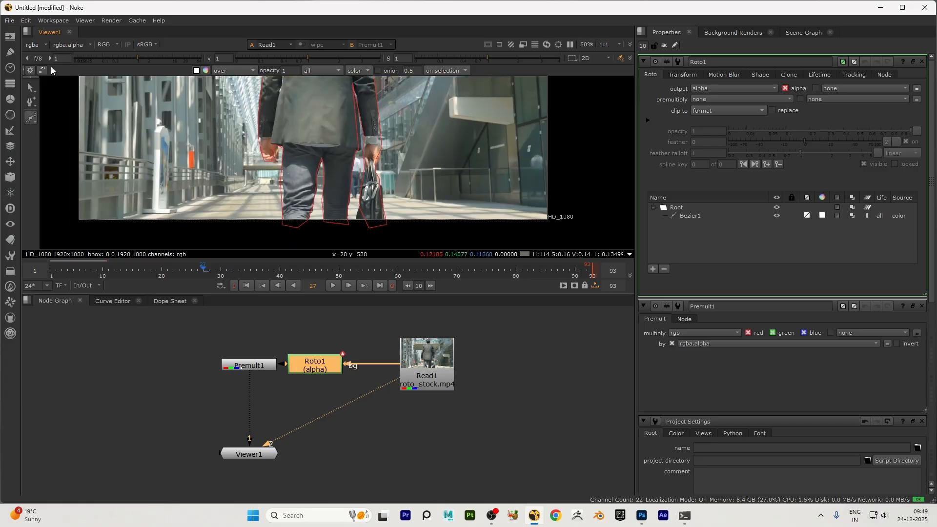
left_click(28, 88)
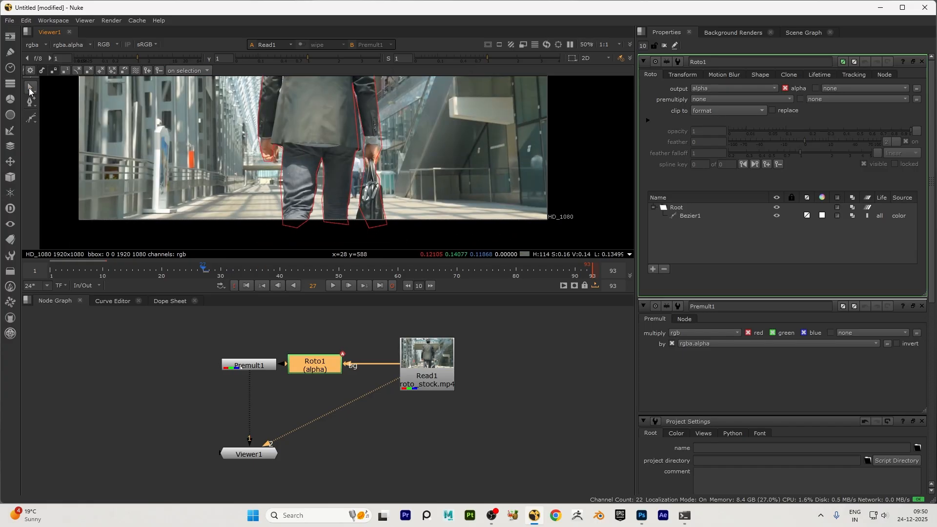
left_click(278, 147)
scroll(279, 147, "down", 4)
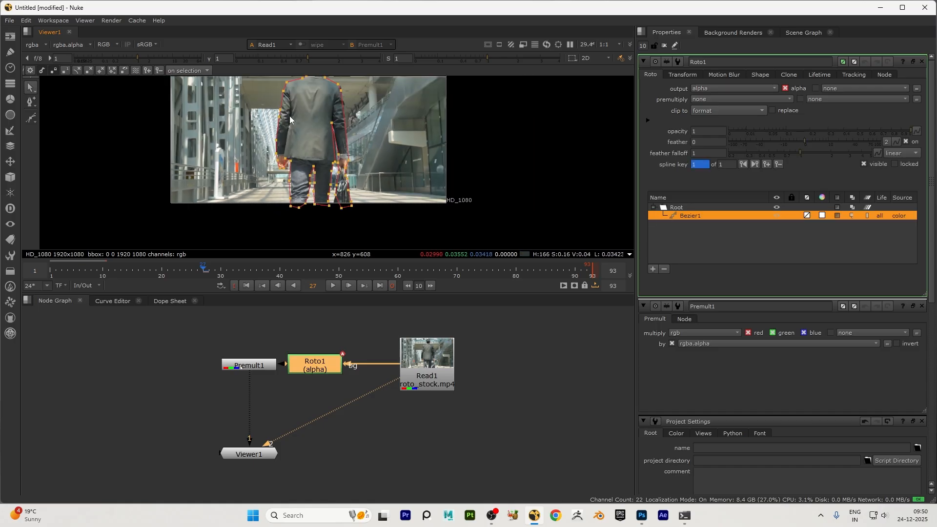
left_click_drag(261, 216, 389, 106)
scroll(275, 200, "down", 2)
left_click_drag(254, 216, 342, 101)
scroll(340, 97, "up", 2)
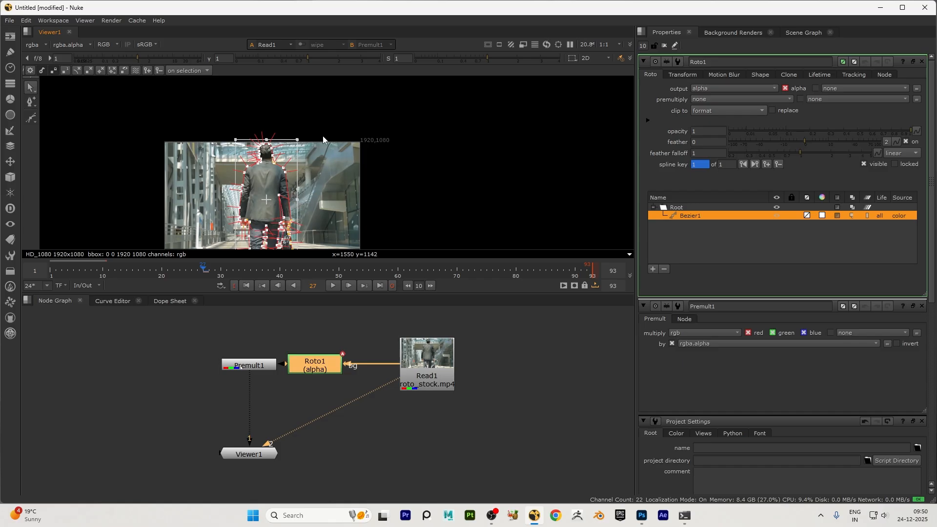
key("Delete")
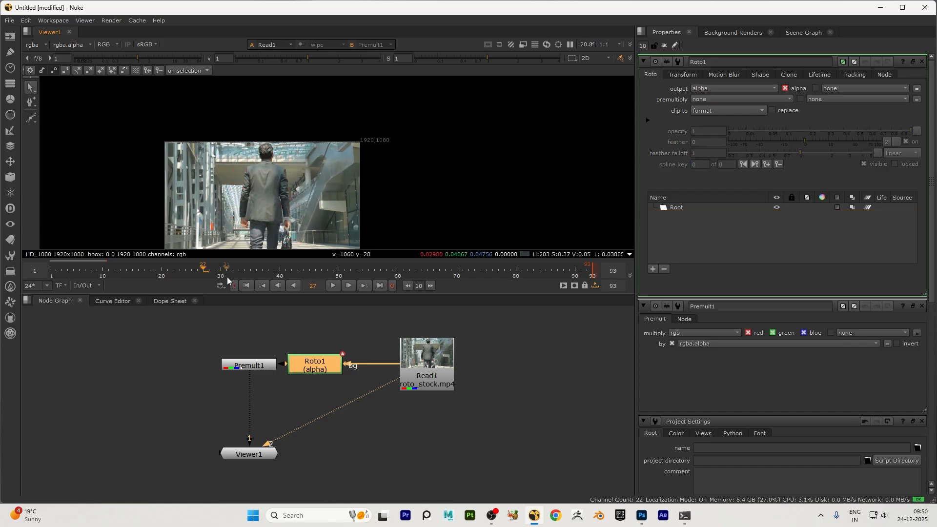
Activate the Bezier tool in Roto1 and enlarge the viewer's height to show more of the footage.
scroll(211, 277, "up", 3)
scroll(208, 271, "up", 1)
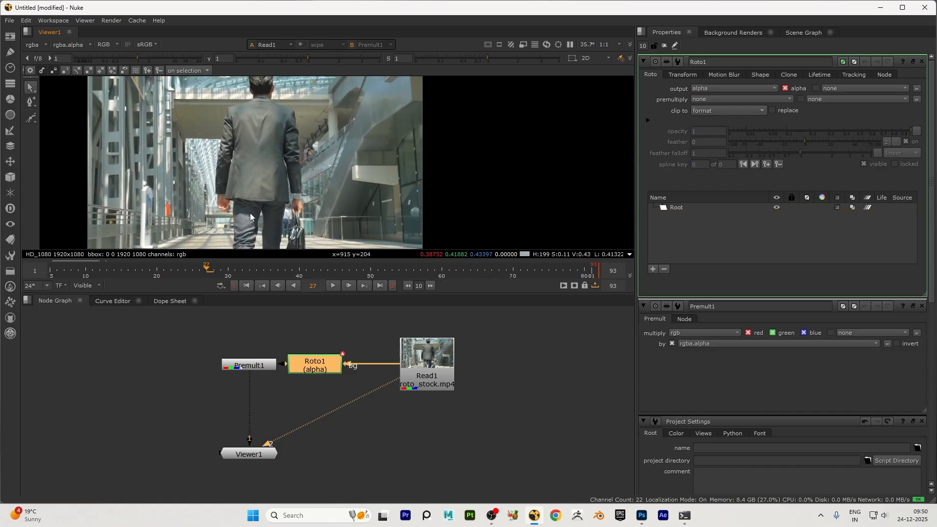
scroll(268, 146, "down", 3)
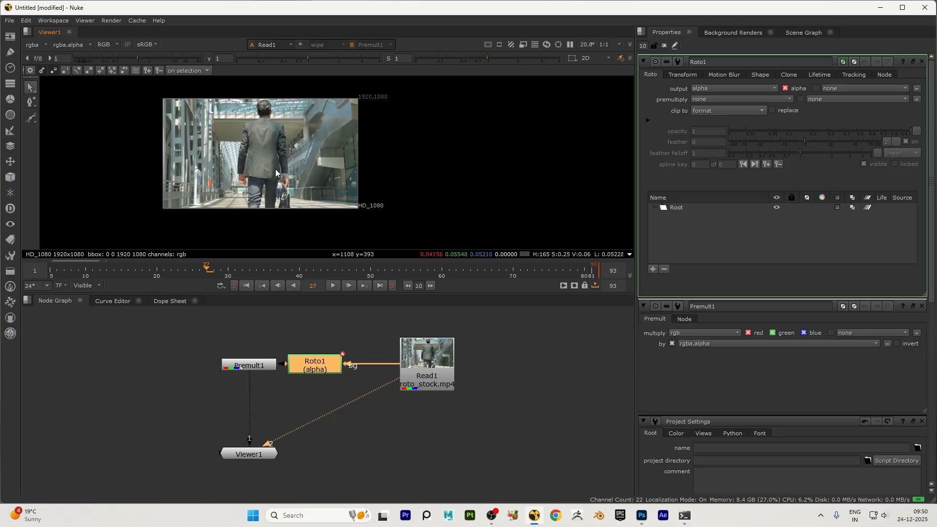
left_click(31, 118)
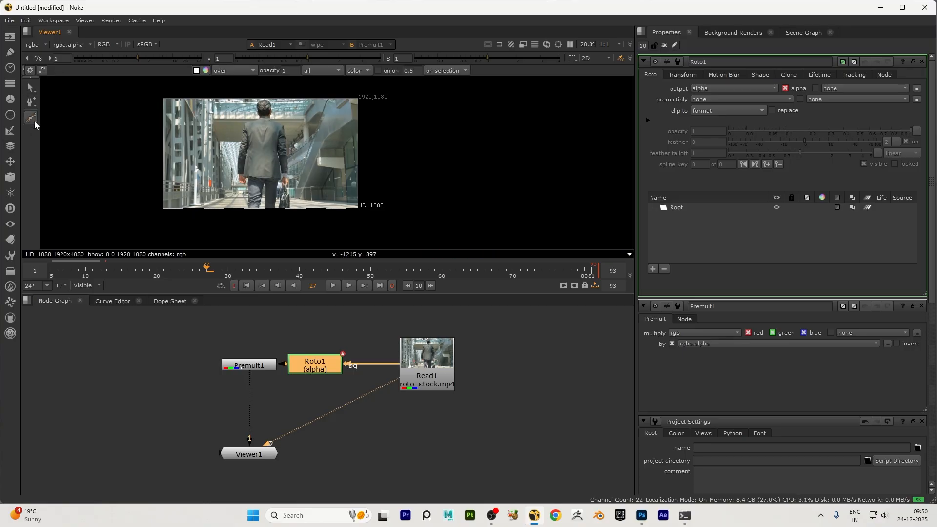
left_click_drag(319, 295, 315, 424)
scroll(190, 330, "up", 2)
scroll(342, 217, "down", 3)
scroll(387, 186, "up", 6)
scroll(376, 195, "down", 4)
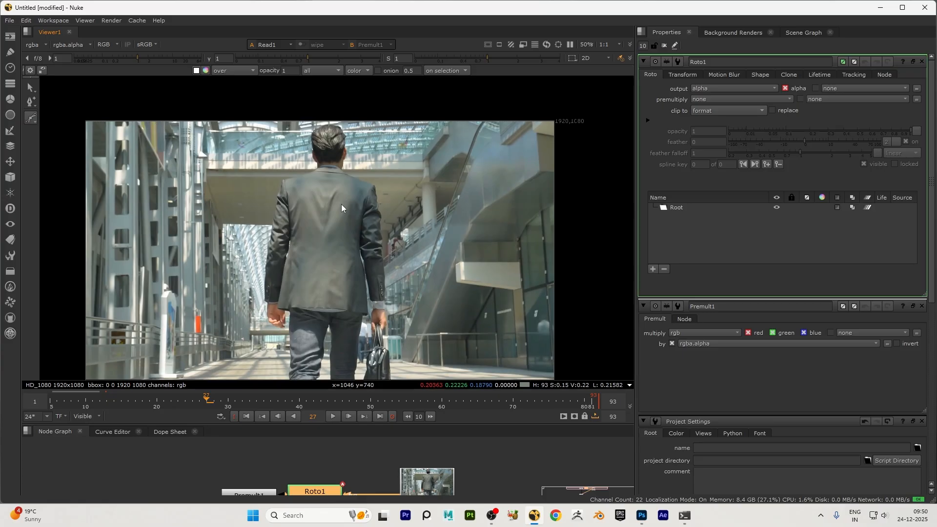
Examine the edges of the man's head, jacket, hands, bag and legs at frame 27.
scroll(341, 201, "up", 2)
scroll(317, 168, "down", 2)
scroll(325, 146, "up", 4)
scroll(360, 137, "down", 2)
scroll(349, 115, "up", 2)
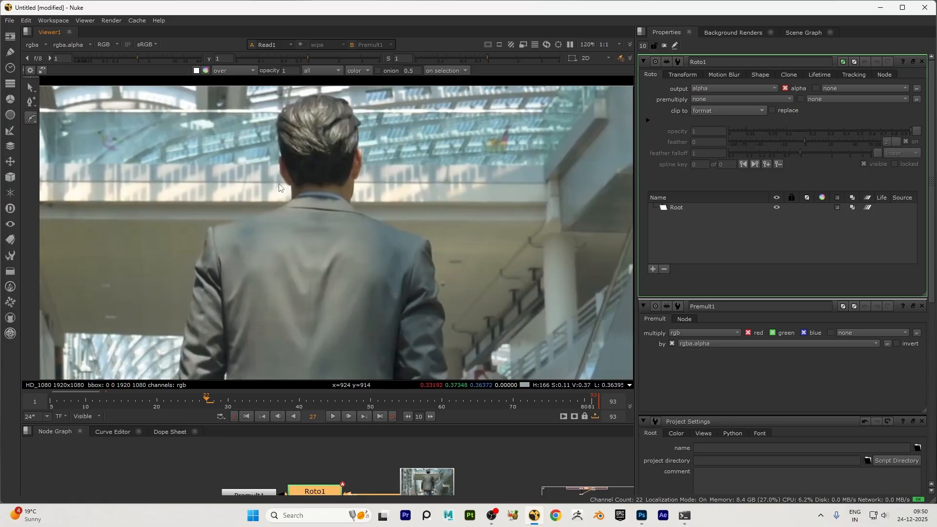
scroll(348, 258, "down", 3)
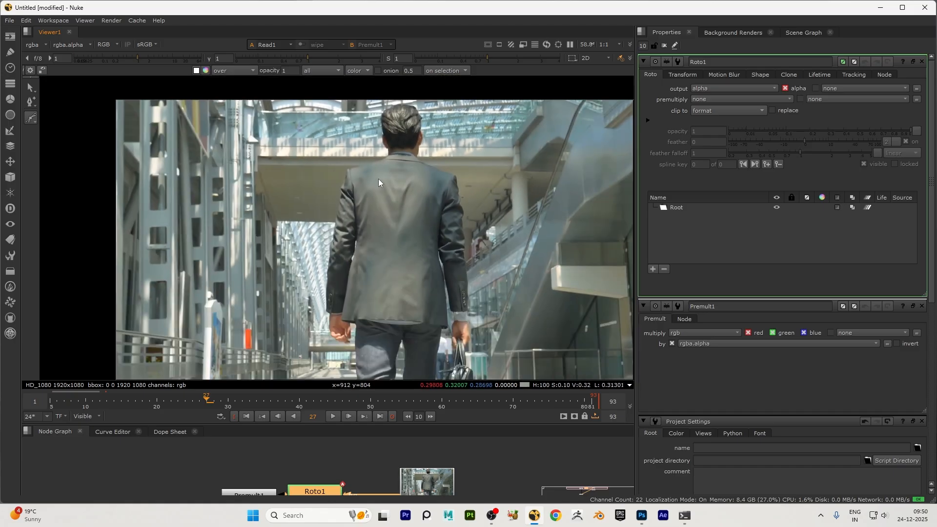
scroll(322, 244, "down", 2)
scroll(440, 250, "up", 2)
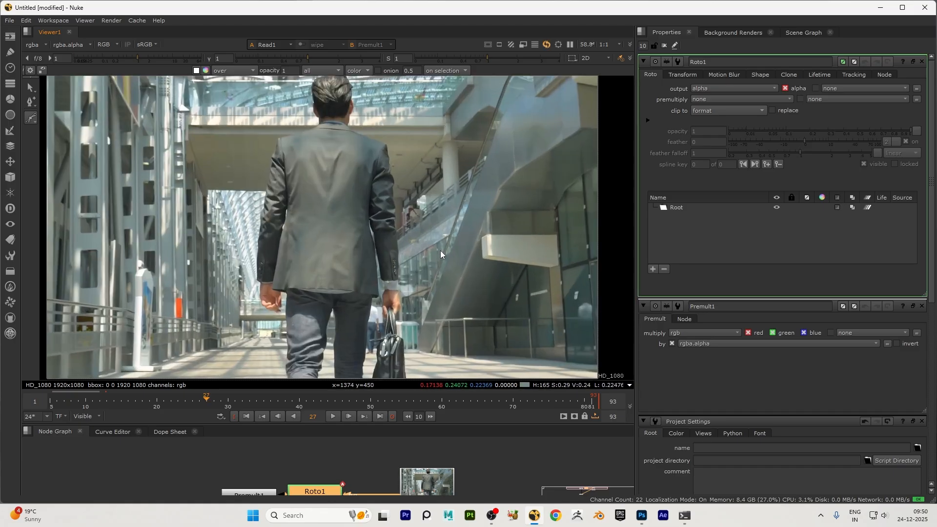
scroll(379, 306, "up", 1)
scroll(379, 223, "up", 3)
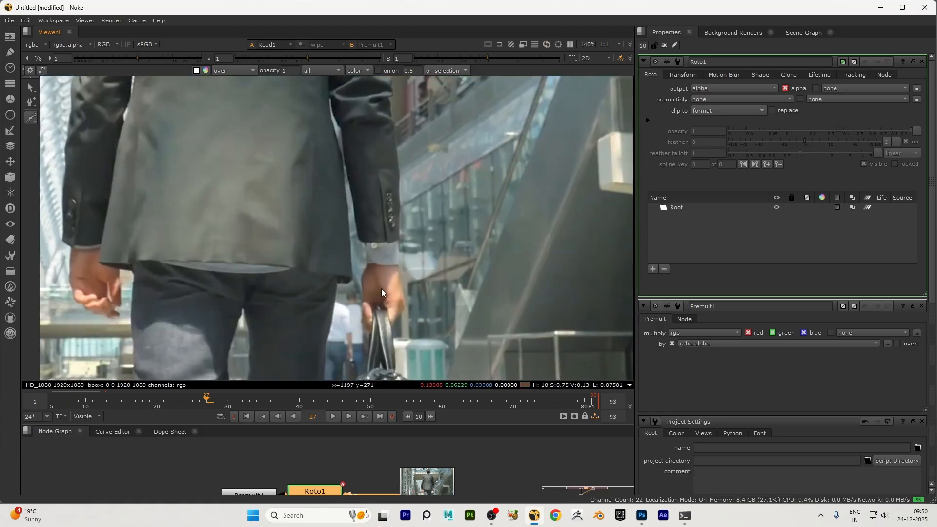
scroll(421, 224, "down", 2)
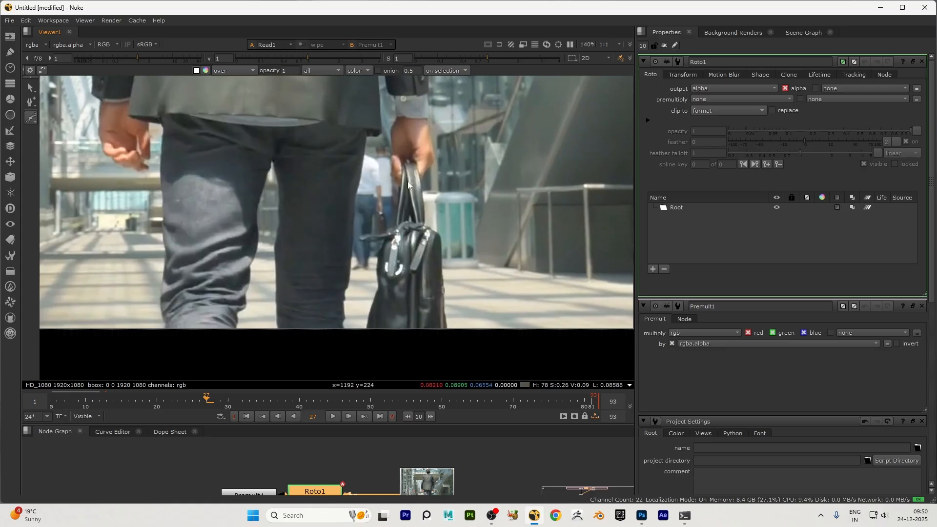
middle_click_drag(267, 192, 295, 257)
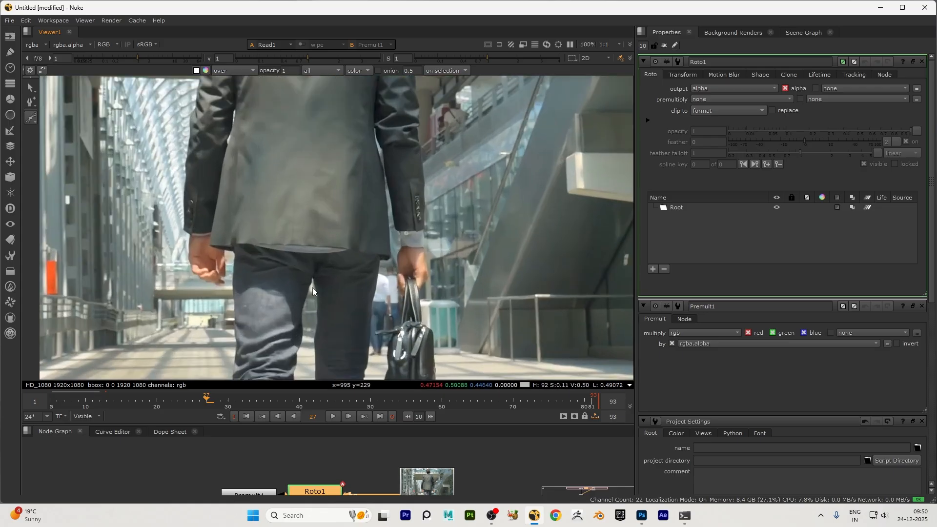
scroll(316, 304, "down", 4)
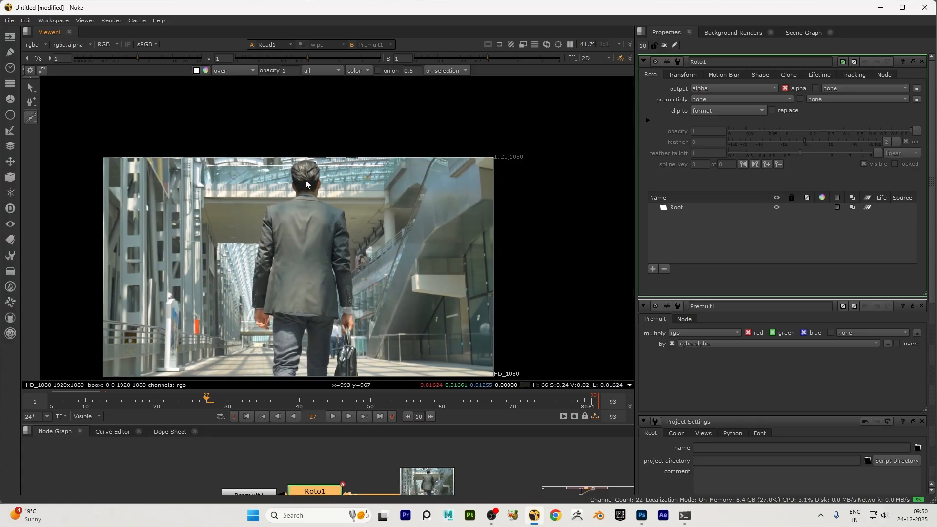
Scrub through the opening frames of the footage and return to frame 1.
scroll(306, 180, "up", 1)
left_click(246, 417)
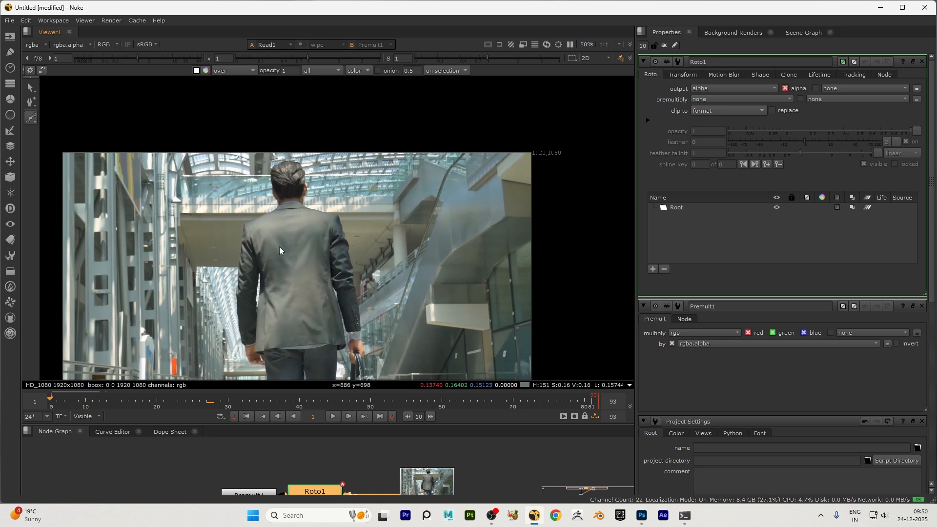
left_click_drag(129, 400, 149, 397)
left_click(247, 417)
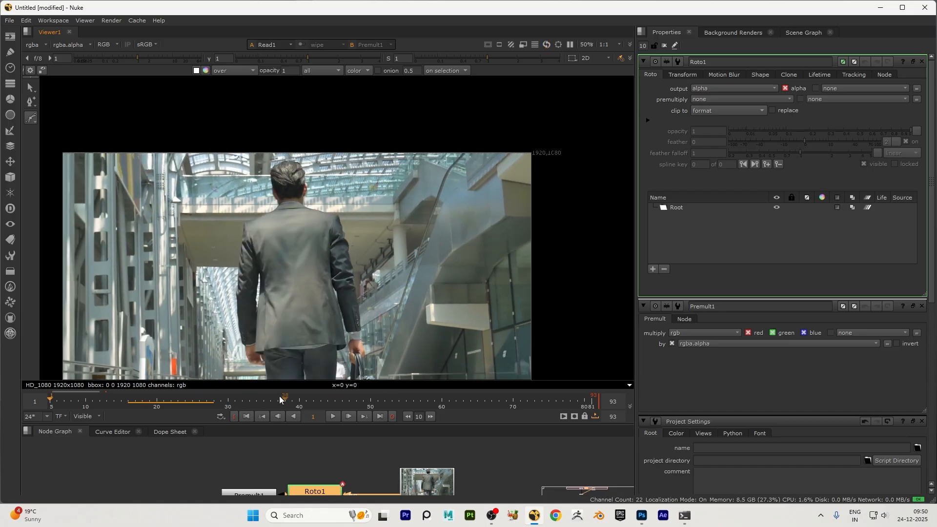
Sketch a practice Bezier curve over the background beside the man's head, pulling out handles at several points.
scroll(305, 185, "up", 2)
scroll(289, 169, "up", 3)
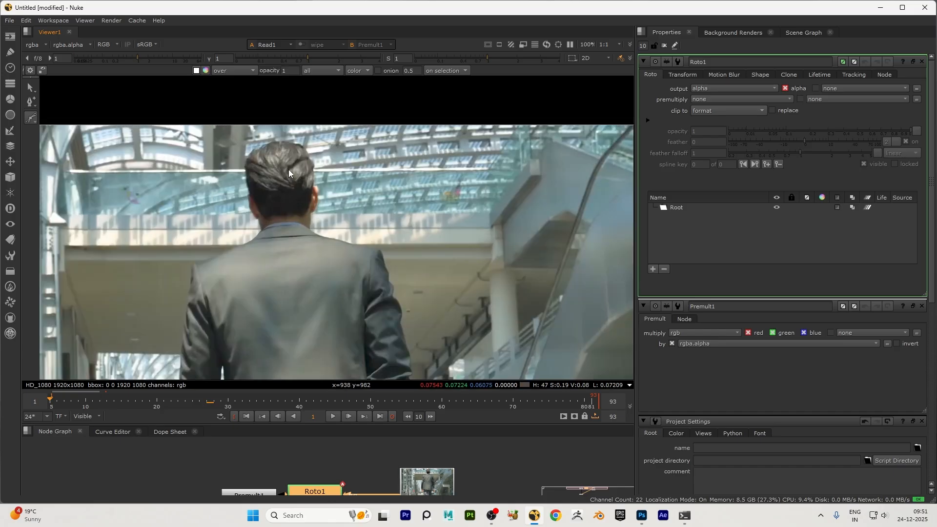
scroll(288, 151, "down", 1)
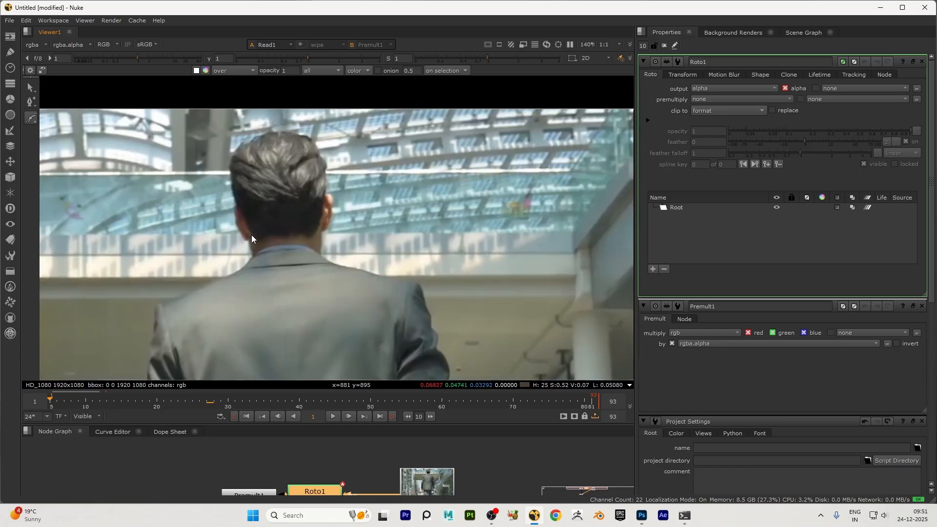
scroll(256, 218, "up", 4)
scroll(322, 140, "down", 8)
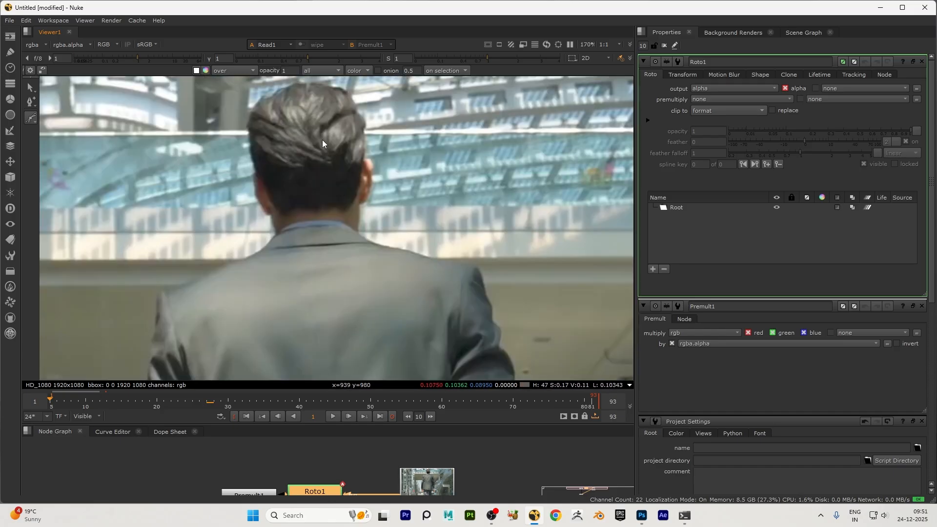
scroll(273, 202, "up", 4)
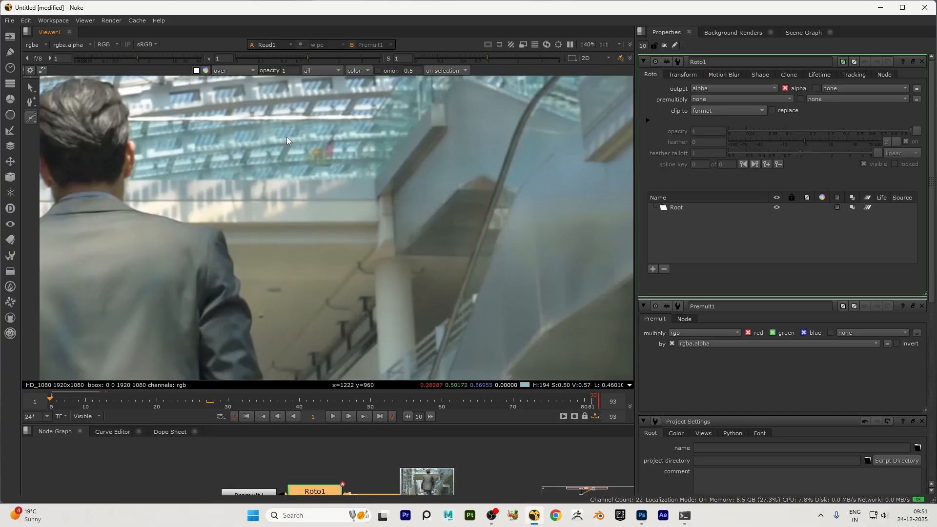
left_click(271, 120)
left_click_drag(410, 166, 469, 260)
scroll(248, 177, "down", 2)
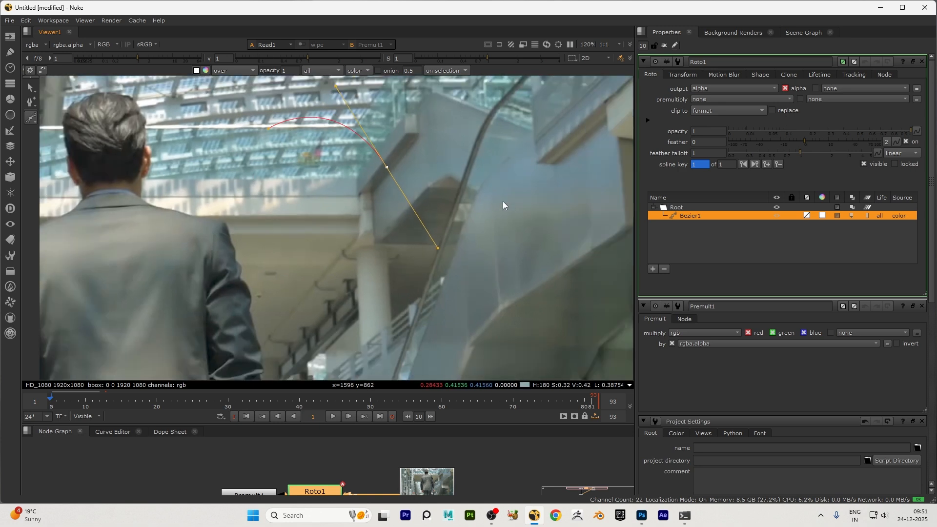
left_click(568, 160)
left_click_drag(545, 305, 426, 373)
scroll(466, 234, "down", 1)
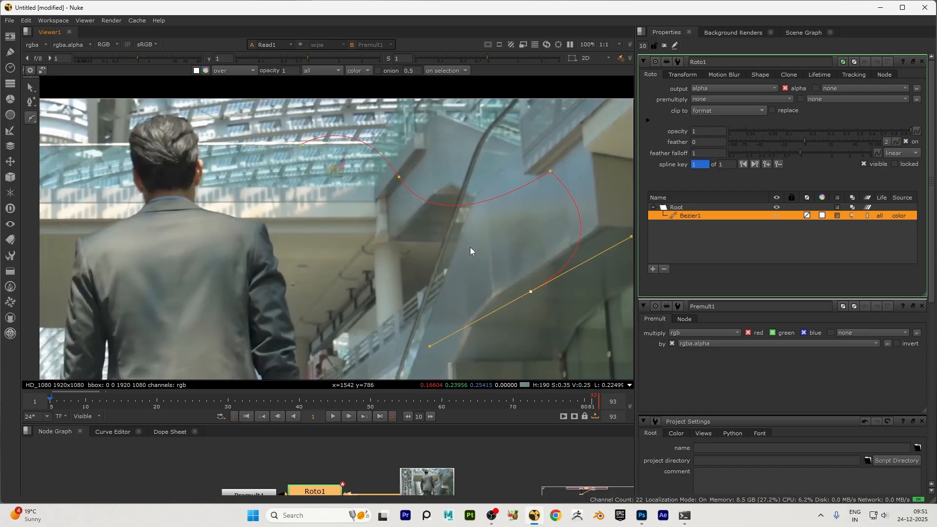
left_click(567, 359)
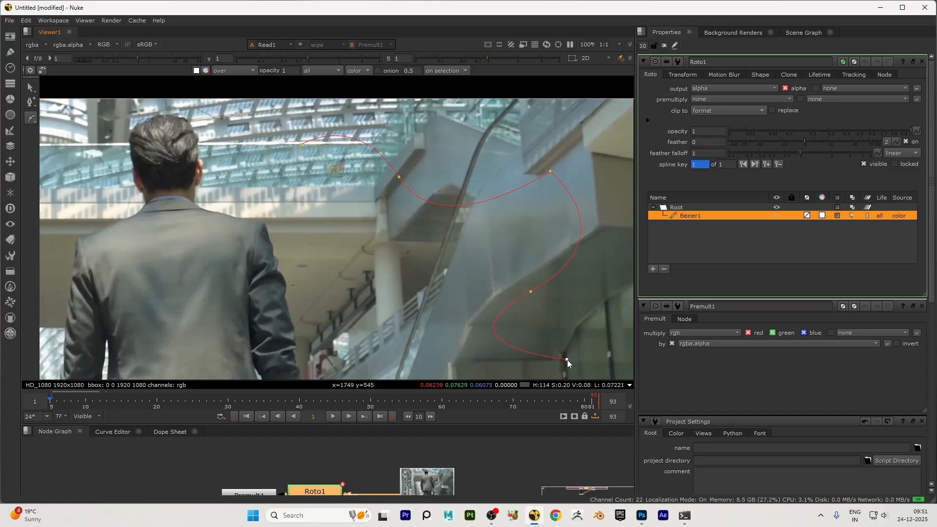
Undo all points of the practice Bezier curve.
key("ctrl+z")
key("ctrl+z")
key("ctrl+z")
key("ctrl+z")
key("ctrl+z")
Start a Bezier outline at frame 1 with curved points down the left edge of the man's hair.
scroll(493, 239, "down", 3)
scroll(318, 194, "up", 4)
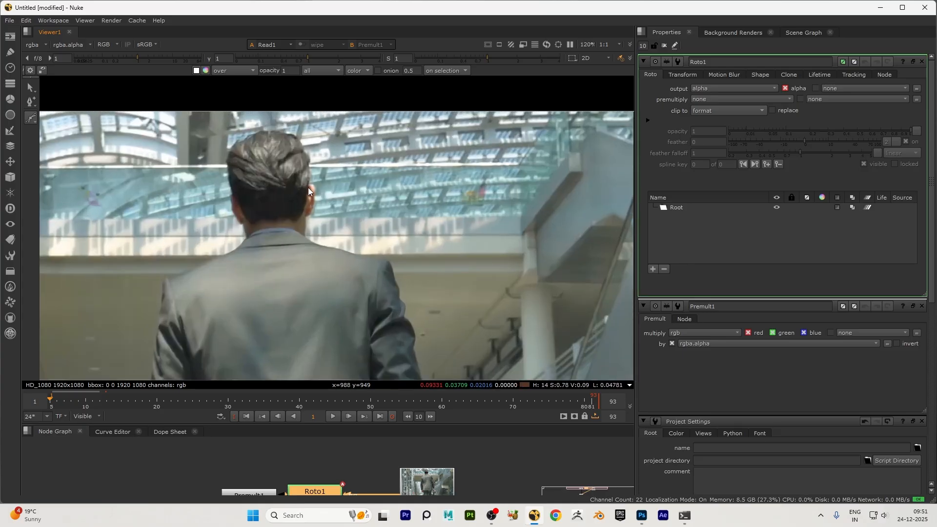
scroll(221, 153, "up", 4)
scroll(291, 147, "up", 2)
scroll(291, 150, "down", 4)
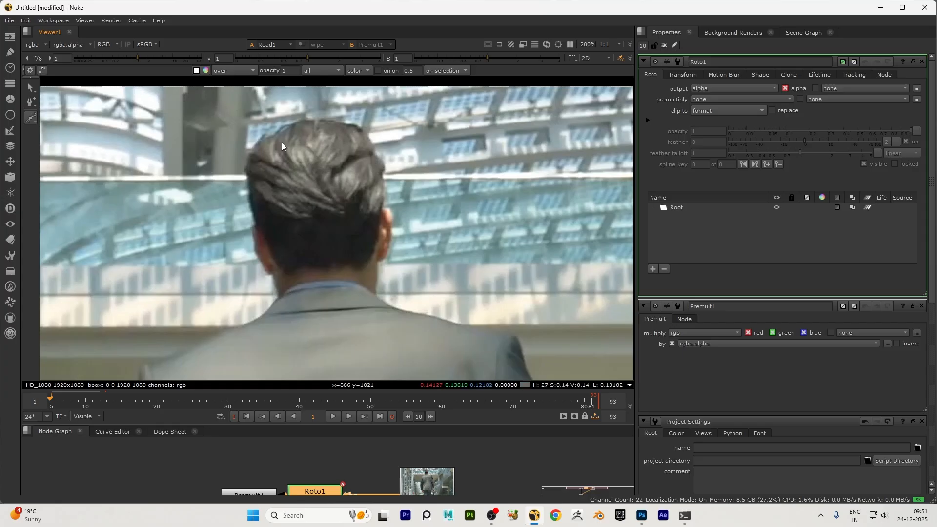
scroll(258, 186, "up", 2)
scroll(266, 156, "down", 2)
scroll(269, 148, "up", 2)
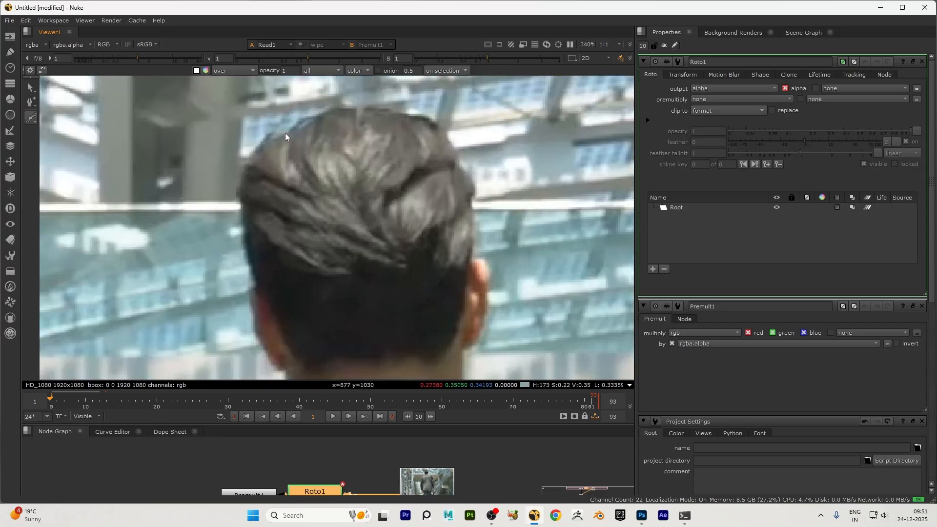
left_click(285, 132)
left_click(243, 226)
mouse_move(242, 229)
left_mouse_down()
mouse_move(268, 301)
mouse_move(260, 305)
mouse_move(245, 241)
left_mouse_up()
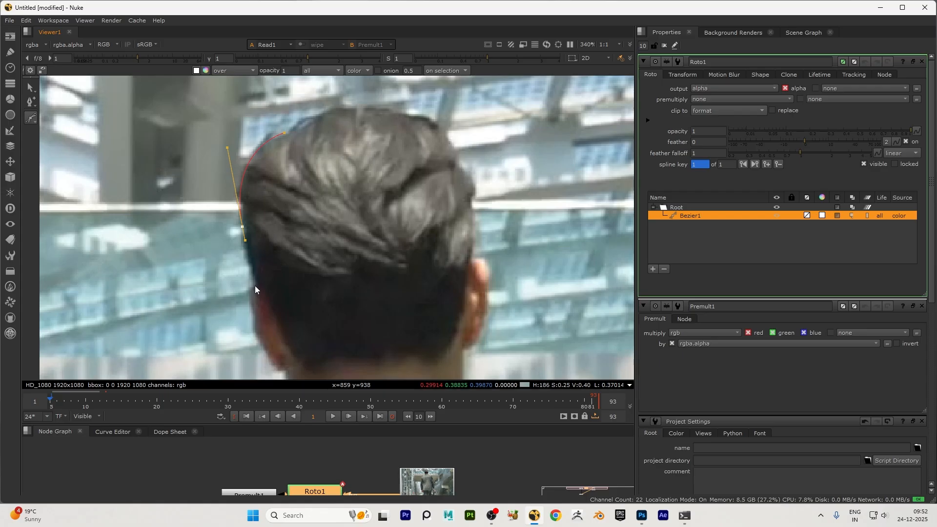
scroll(298, 232, "down", 2)
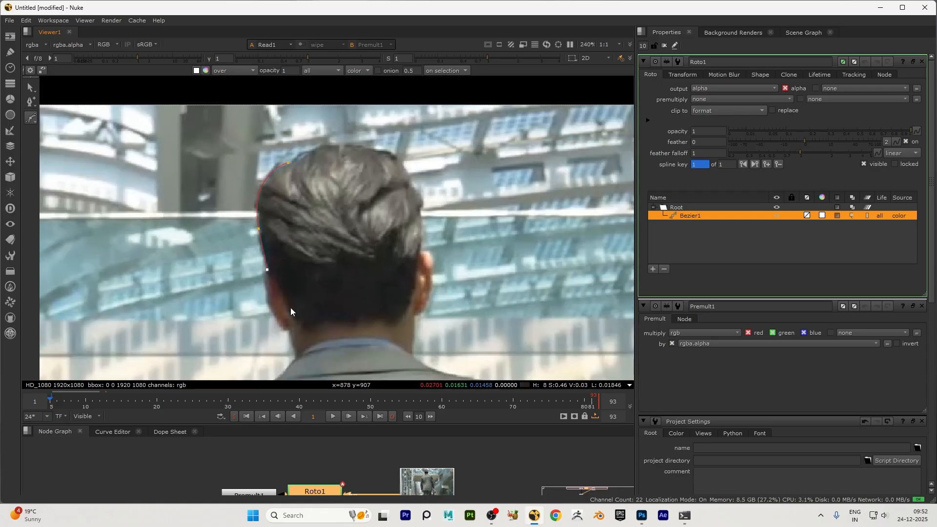
Try a curved outline point beside the man's left ear, adjust its handles, and undo it.
scroll(291, 312, "up", 3)
left_click_drag(250, 294, 258, 331)
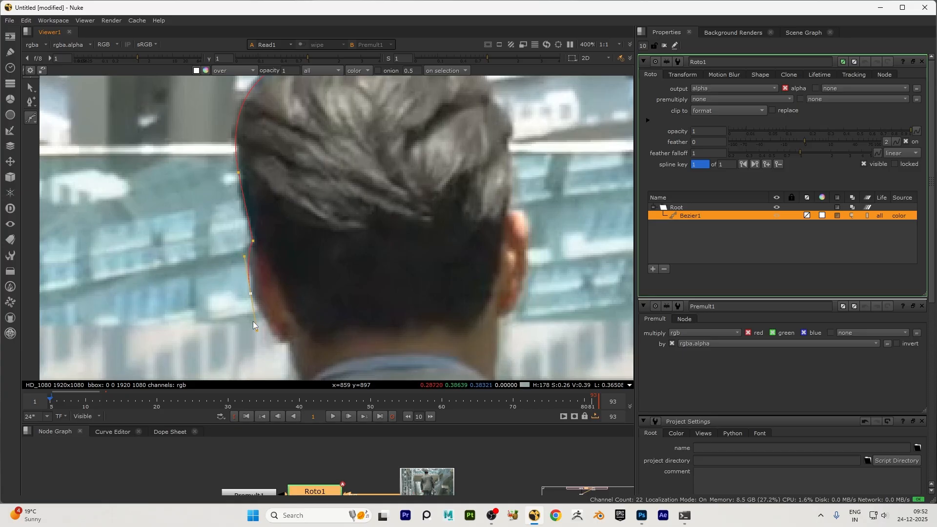
left_click_drag(257, 332, 250, 284)
left_click_drag(247, 271, 245, 260)
key("ctrl+z")
scroll(259, 277, "up", 2)
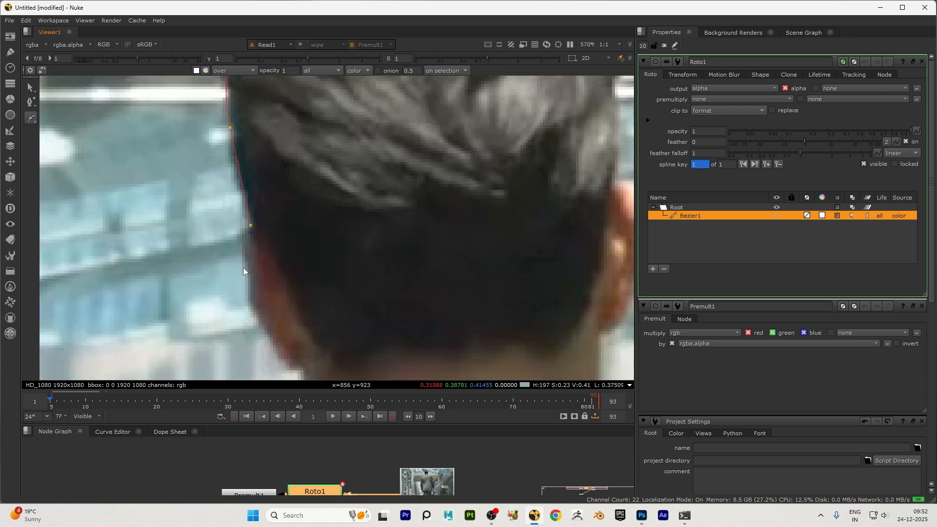
Continue the Bezier outline with curved points around the outer edge of the man's left ear down to the lobe.
left_click_drag(247, 292, 245, 279)
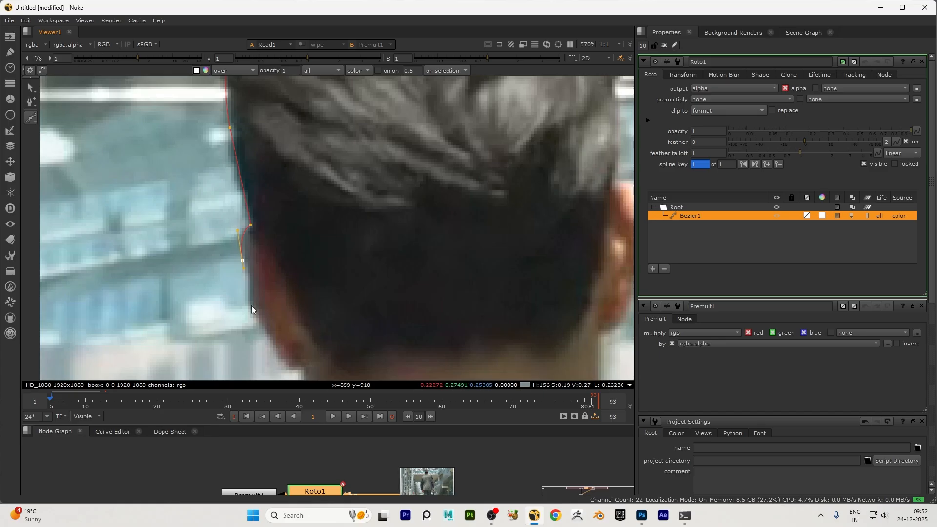
mouse_move(250, 306)
left_mouse_down()
mouse_move(248, 336)
mouse_move(251, 318)
left_mouse_up()
mouse_move(294, 370)
left_mouse_down()
mouse_move(312, 370)
mouse_move(303, 370)
left_mouse_up()
scroll(292, 273, "down", 6)
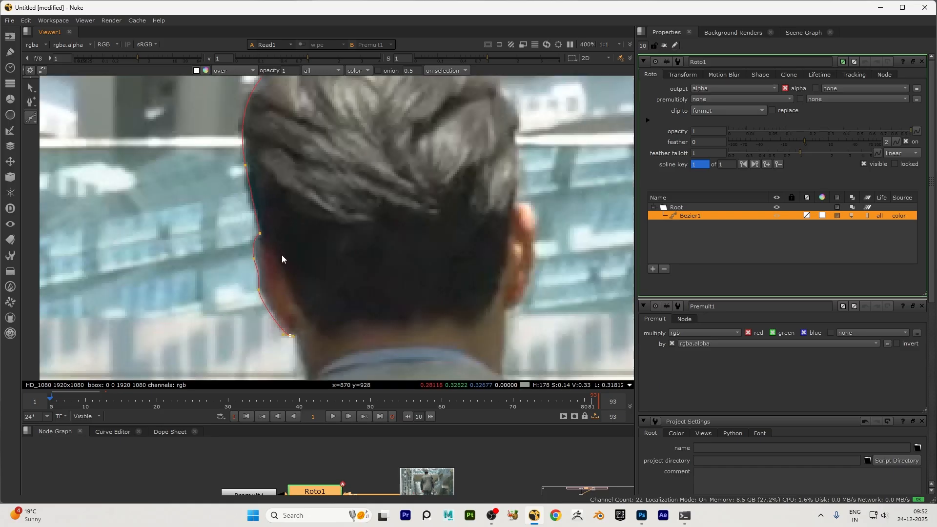
scroll(310, 282, "up", 5)
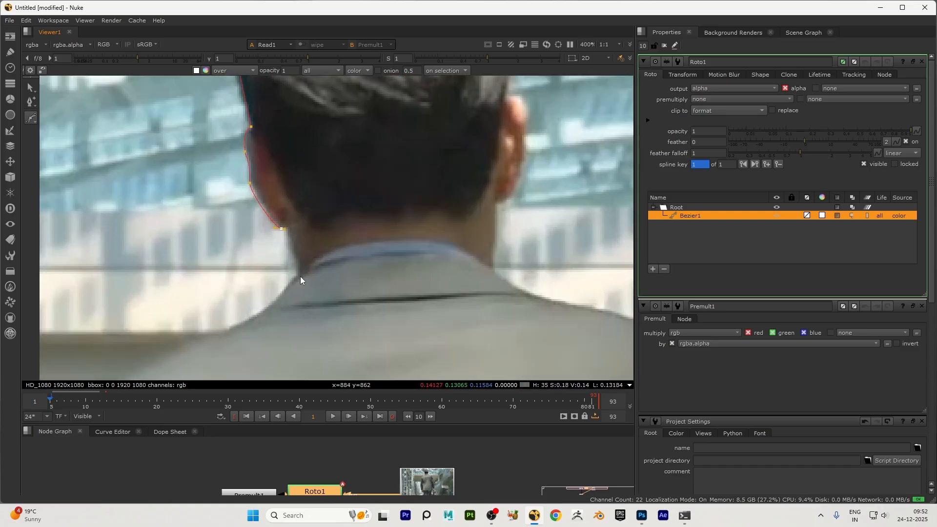
Run straight outline points down the left side of the neck, across the upper back and up to the collar's right side.
left_click(299, 277)
left_click(302, 330)
scroll(315, 322, "down", 2)
left_click(330, 341)
left_click(362, 337)
left_click(391, 333)
left_click(399, 315)
left_click(404, 295)
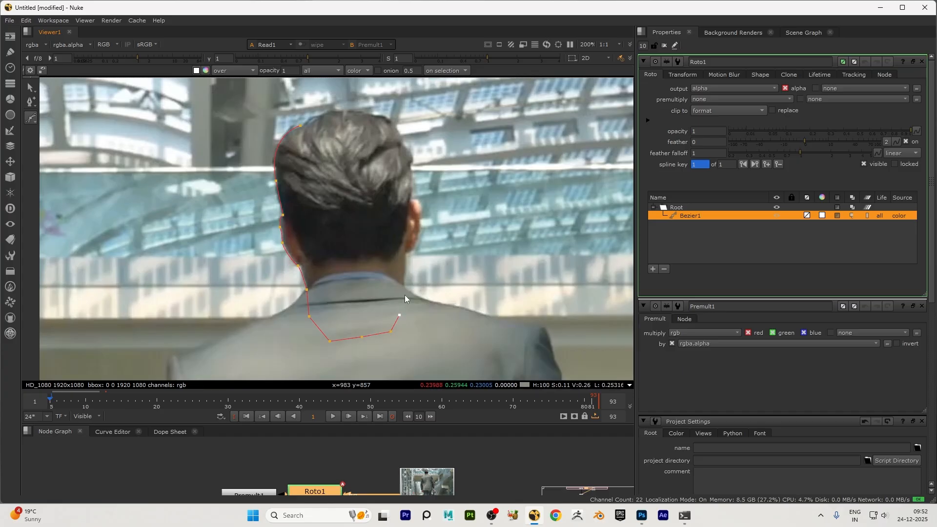
Extend the outline up the right side of the neck and around the right ear's outer edge with a curved point.
scroll(410, 265, "up", 2)
scroll(413, 259, "up", 2)
left_click(397, 242)
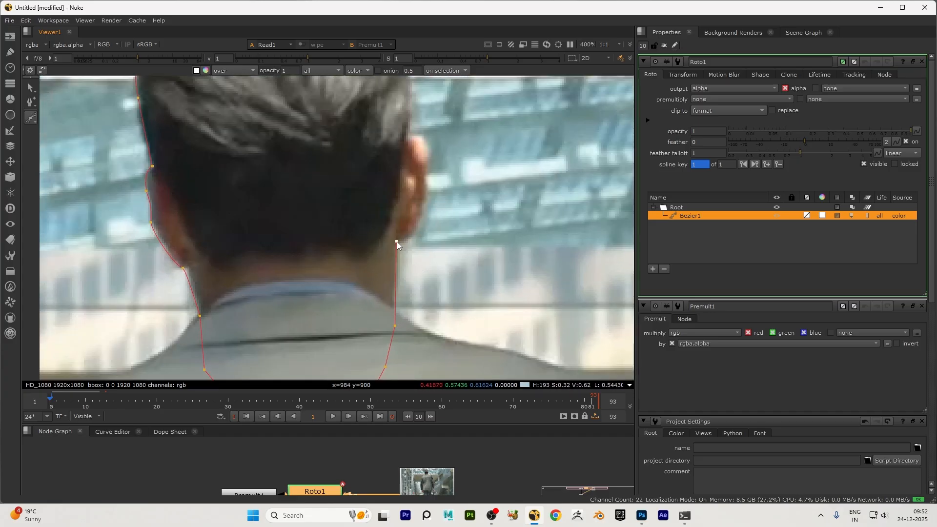
left_click_drag(428, 174, 429, 101)
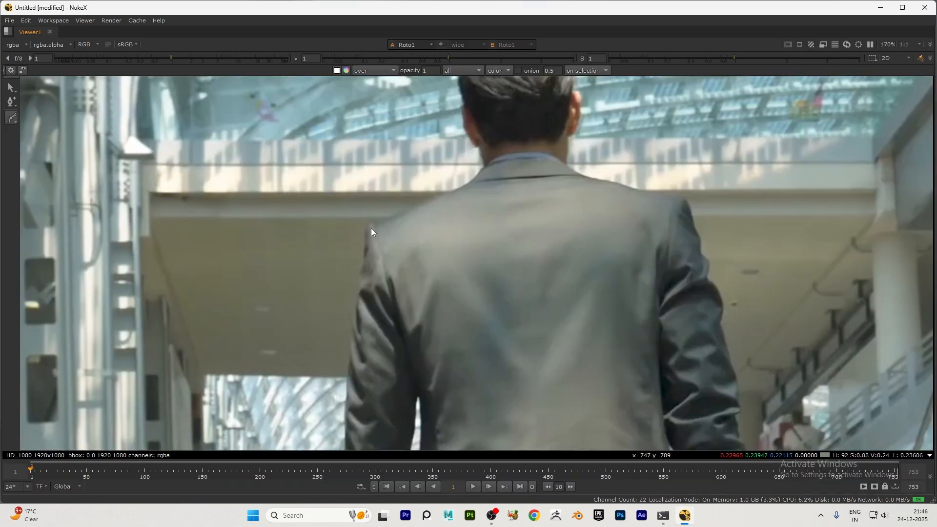
Trace the man's left shoulder and the outer edge of his left sleeve with Bezier points, ending in a curved point above the cuff.
left_click(368, 225)
left_click_drag(360, 282, 356, 300)
left_click(348, 362)
scroll(398, 271, "down", 5)
scroll(403, 341, "up", 4)
left_click_drag(362, 351, 379, 386)
scroll(356, 342, "up", 4)
scroll(367, 292, "down", 4)
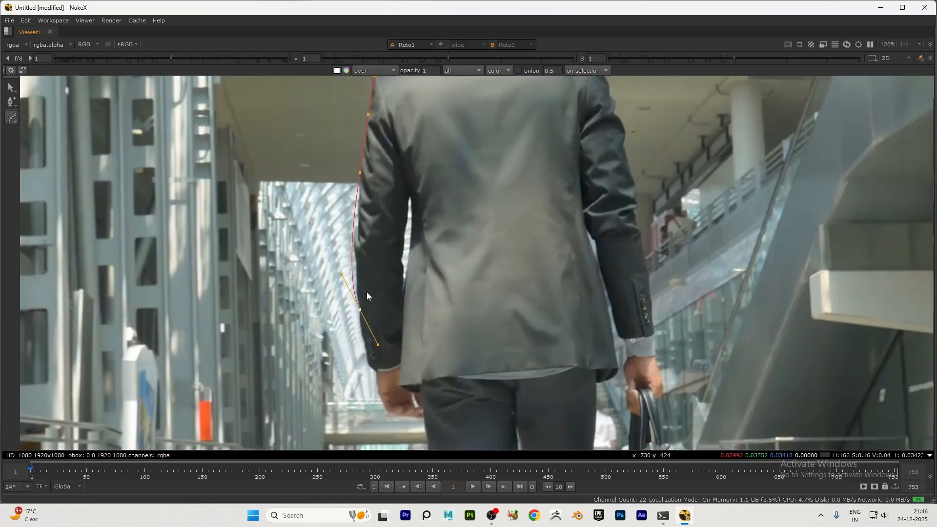
Adjust both handles of the curved point on the lower left sleeve to bring the curve closer to the arm.
scroll(358, 309, "up", 2)
scroll(337, 279, "up", 2)
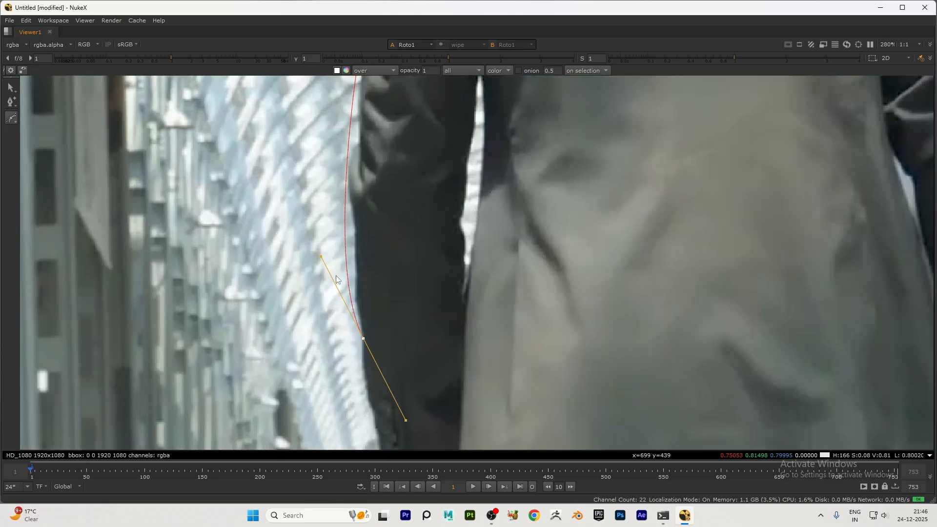
mouse_move(320, 256)
left_mouse_down()
mouse_move(328, 257)
mouse_move(318, 258)
left_mouse_up()
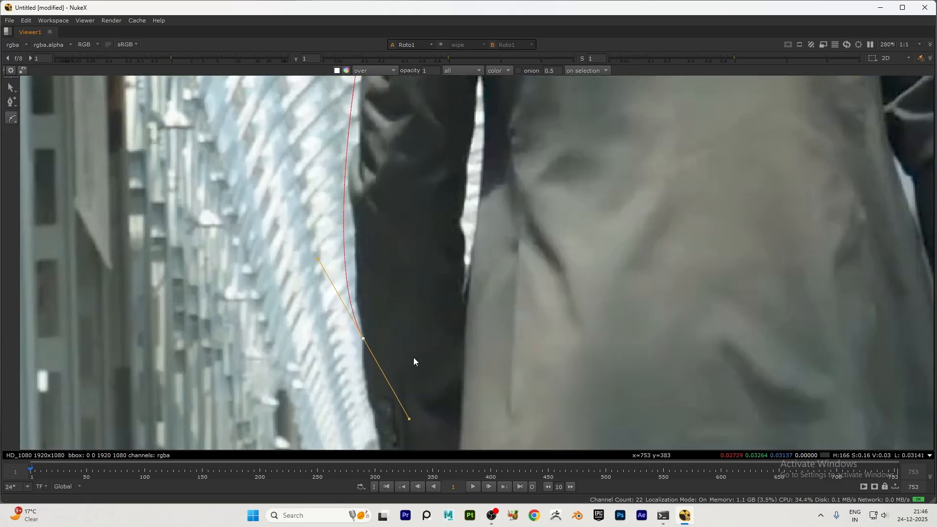
mouse_move(407, 419)
left_mouse_down()
mouse_move(409, 409)
mouse_move(401, 413)
left_mouse_up()
scroll(382, 386, "down", 5)
scroll(365, 311, "up", 4)
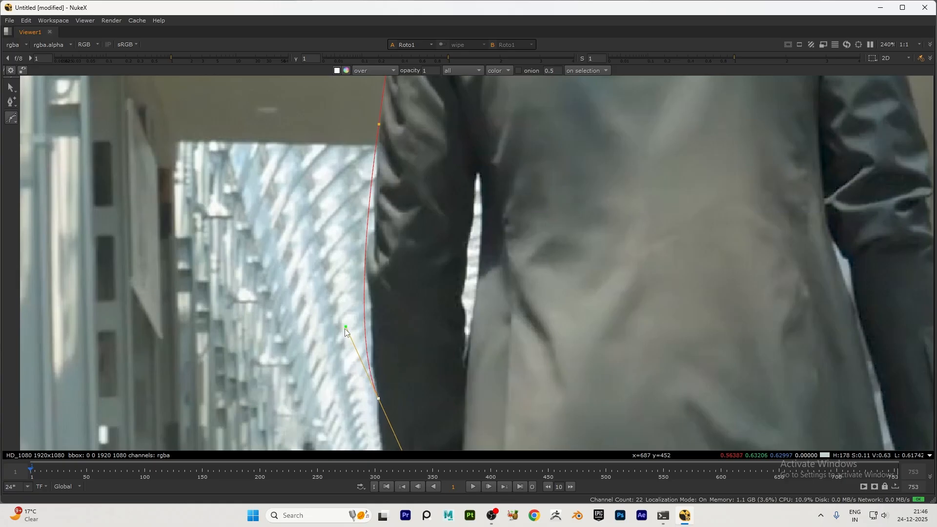
scroll(373, 290, "down", 1)
Reshape the curve along the left sleeve by adjusting the handles of the point higher up the arm.
left_click_drag(365, 282, 372, 285)
left_click_drag(361, 270, 382, 276)
left_click_drag(458, 292, 460, 298)
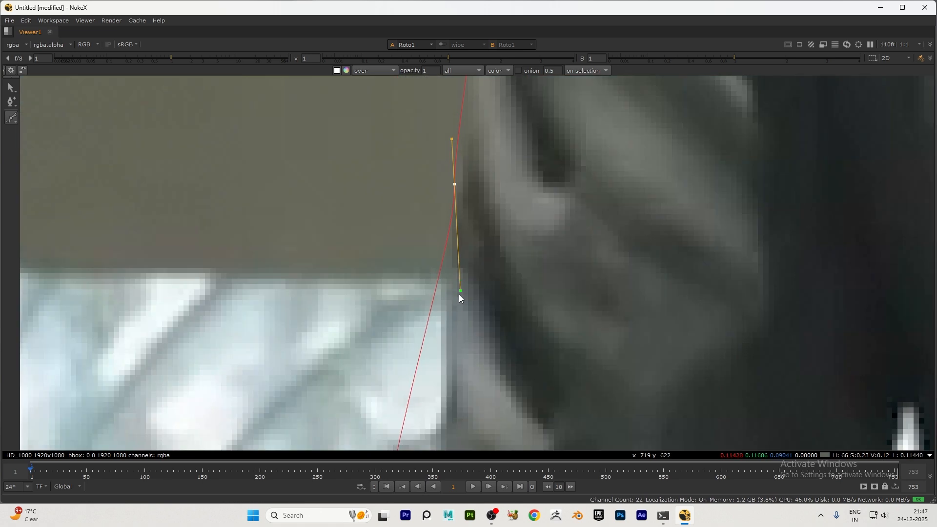
scroll(446, 229, "down", 3)
scroll(447, 188, "up", 3)
left_click_drag(452, 173, 423, 190)
scroll(440, 216, "down", 3)
scroll(441, 202, "up", 2)
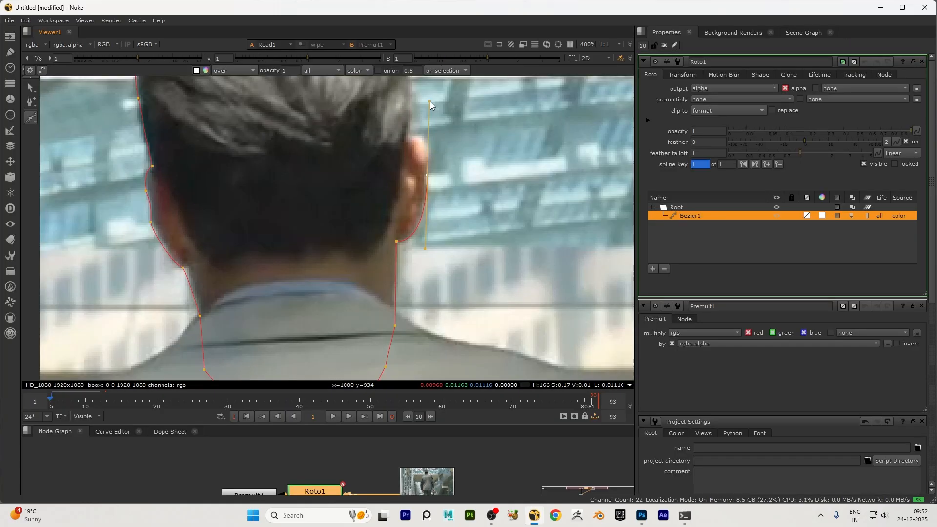
Add a curved outline point at the top of the man's right ear.
mouse_move(428, 134)
left_mouse_down()
mouse_move(429, 154)
mouse_move(407, 135)
mouse_move(371, 140)
mouse_move(433, 131)
left_mouse_up()
scroll(372, 199, "down", 5)
scroll(365, 219, "up", 5)
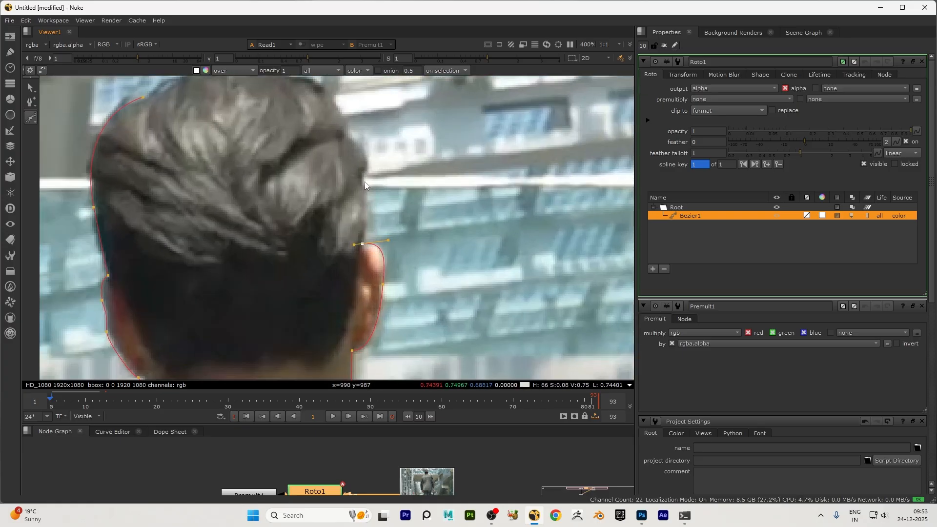
Try an outline point on the hair edge above the right ear and undo it.
left_click_drag(362, 175, 342, 165)
key("ctrl+z")
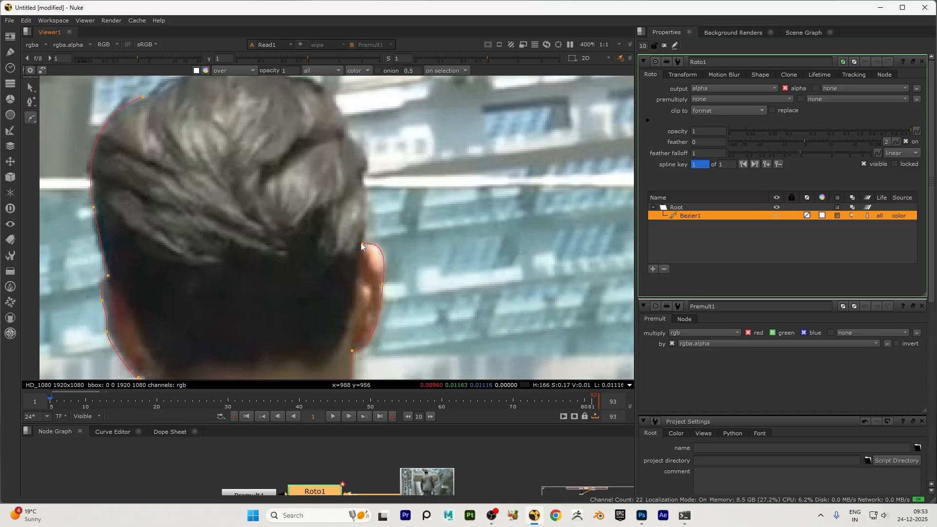
left_click_drag(362, 243, 385, 241)
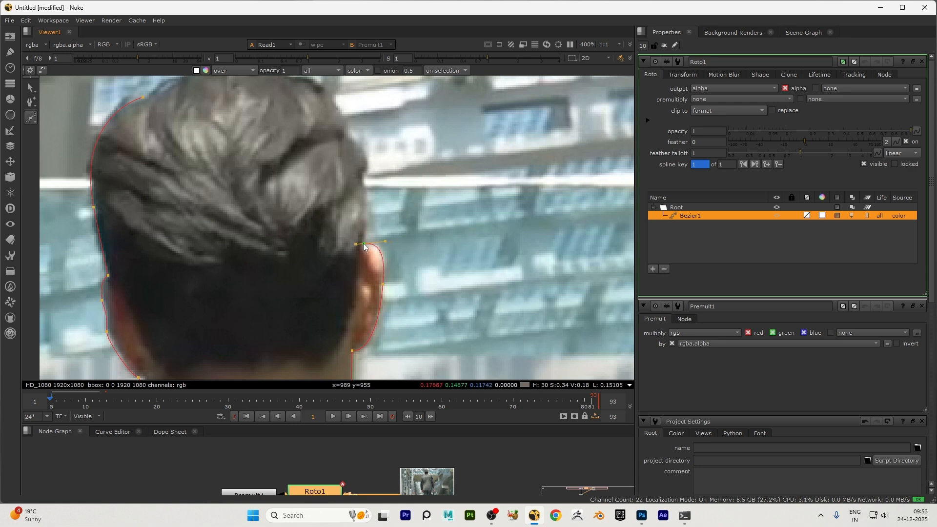
left_click_drag(384, 241, 367, 199)
scroll(367, 247, "up", 3)
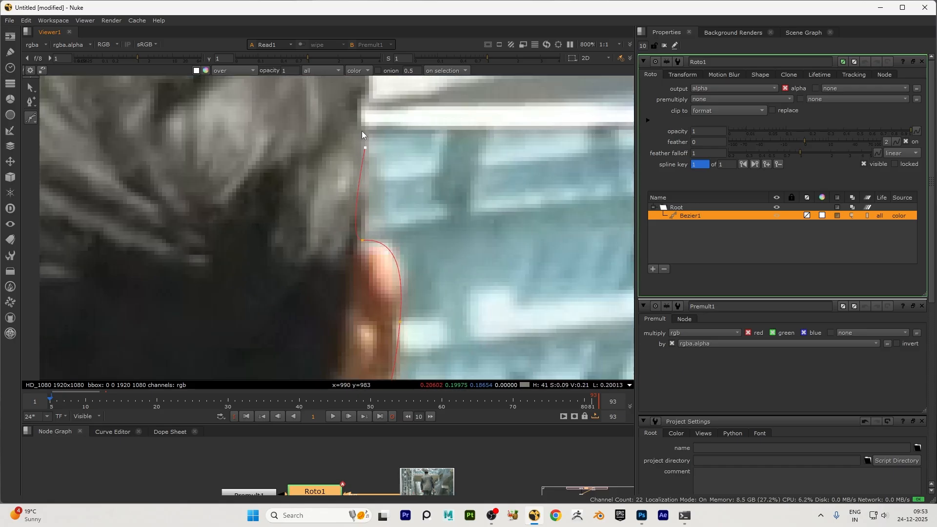
key("ctrl+z")
Shorten the inner handle of the outline point at the top of the right ear.
scroll(355, 244, "up", 2)
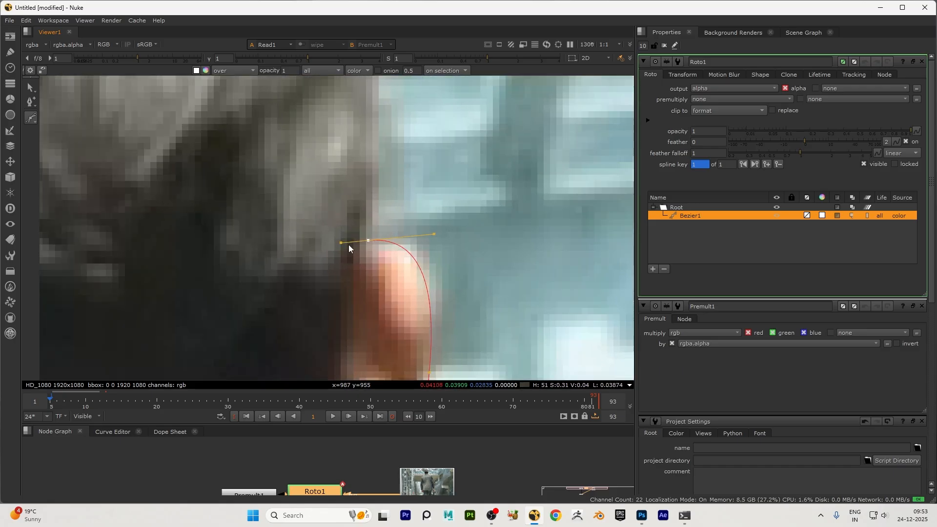
left_click_drag(341, 241, 367, 233)
scroll(367, 236, "up", 1)
Toggle the viewer between the 2D image and the 3D views, and return to 2D.
key("c")
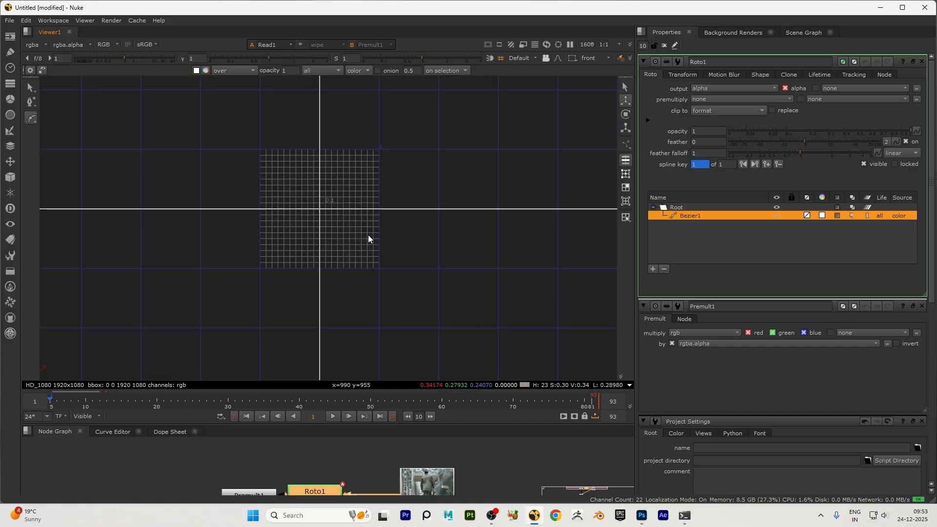
key("Tab")
scroll(365, 241, "down", 4)
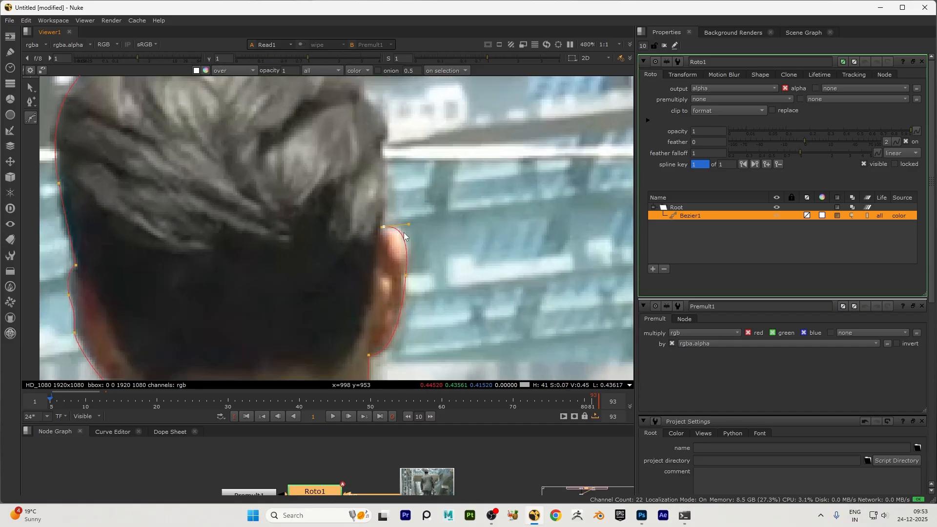
key("Tab")
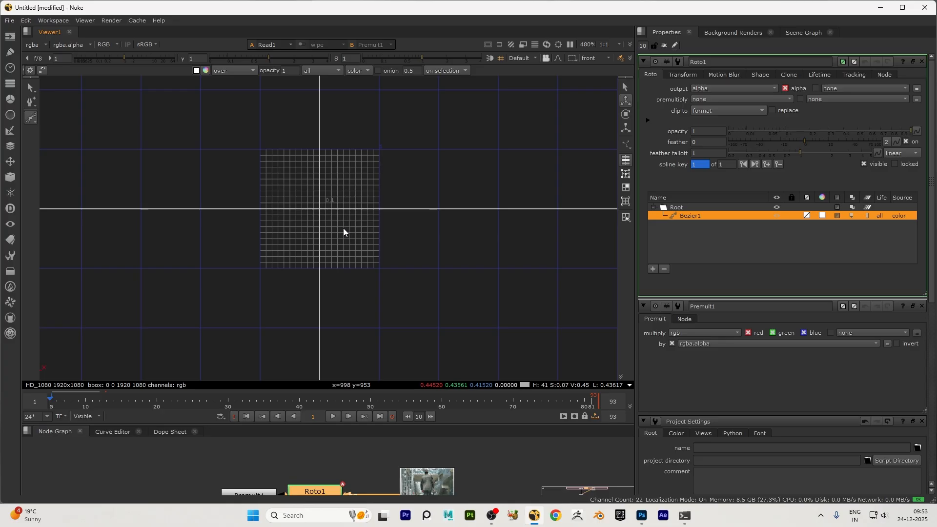
scroll(344, 227, "down", 1)
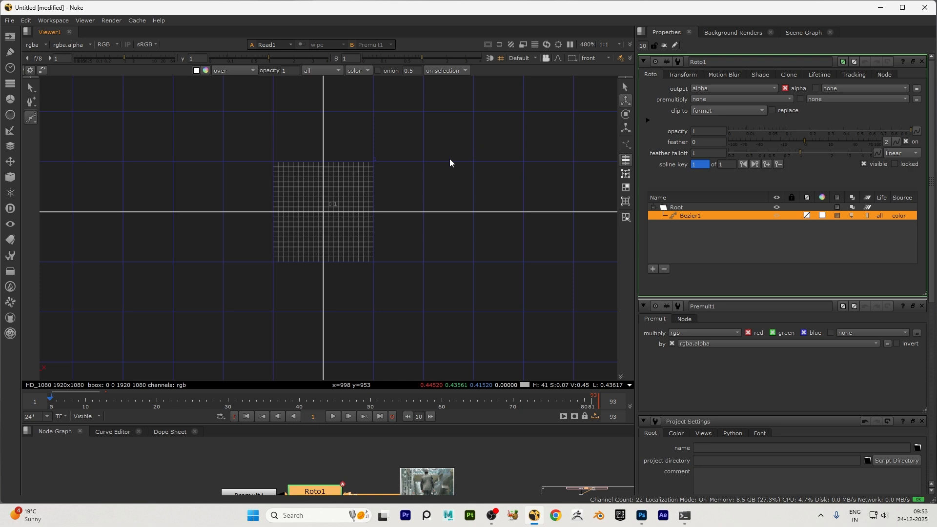
key("Tab")
key("Tab")
key("Tab")
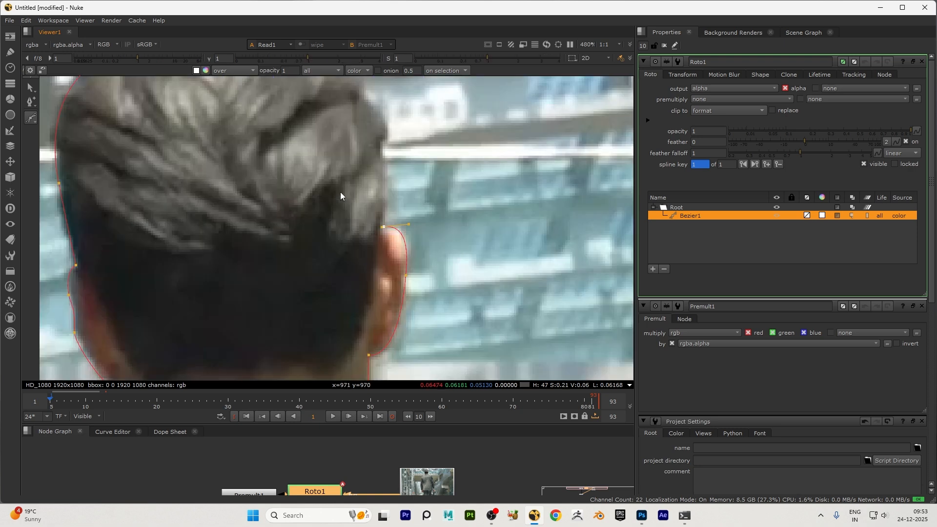
key("Tab")
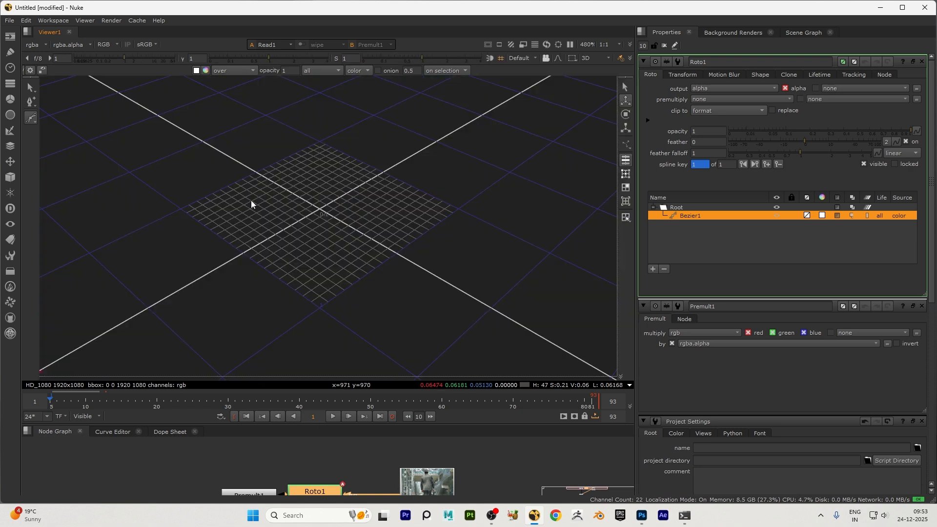
key("Tab")
Level and shorten the outer handle of the right ear's top point to follow the ear's curve.
scroll(421, 224, "up", 4)
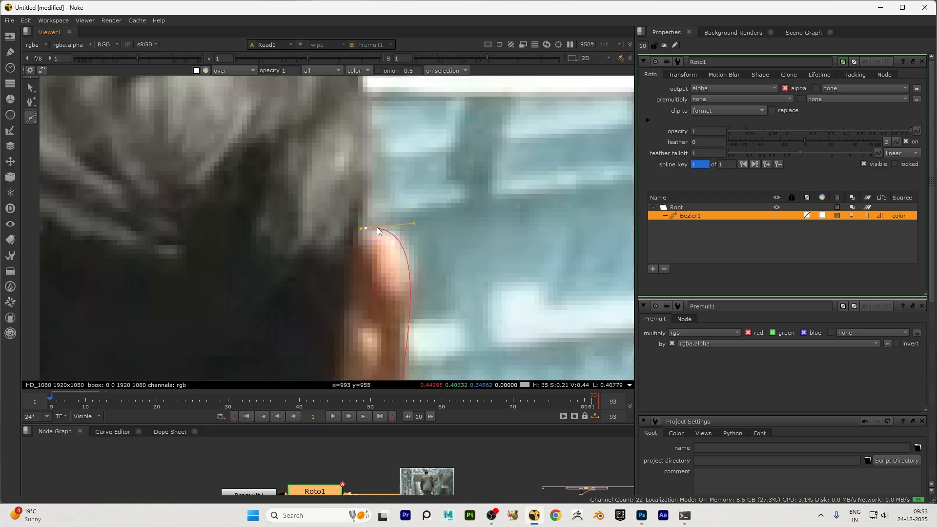
left_click_drag(368, 227, 404, 229)
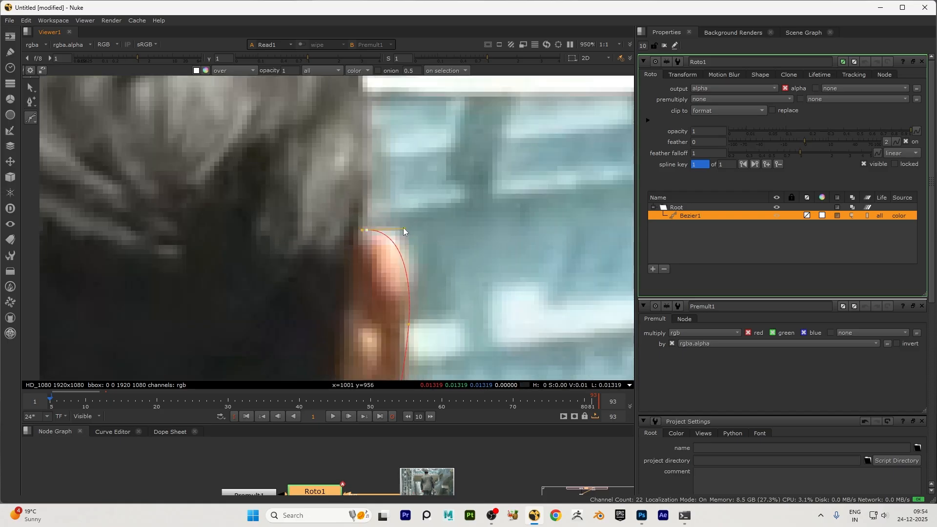
scroll(403, 227, "down", 2)
scroll(362, 281, "down", 1)
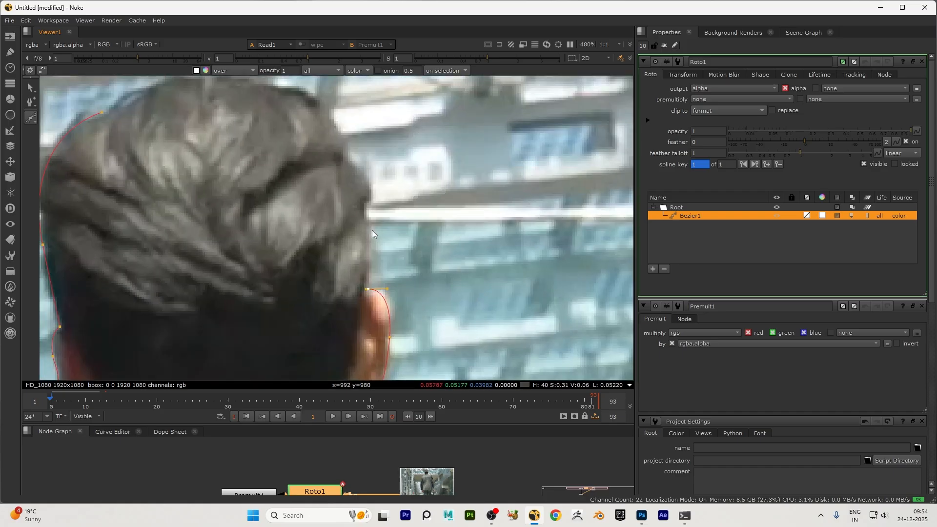
Continue the outline up the right edge of the hair, adding curved points and adjusting their handles to the hair's bulge.
scroll(372, 232, "up", 2)
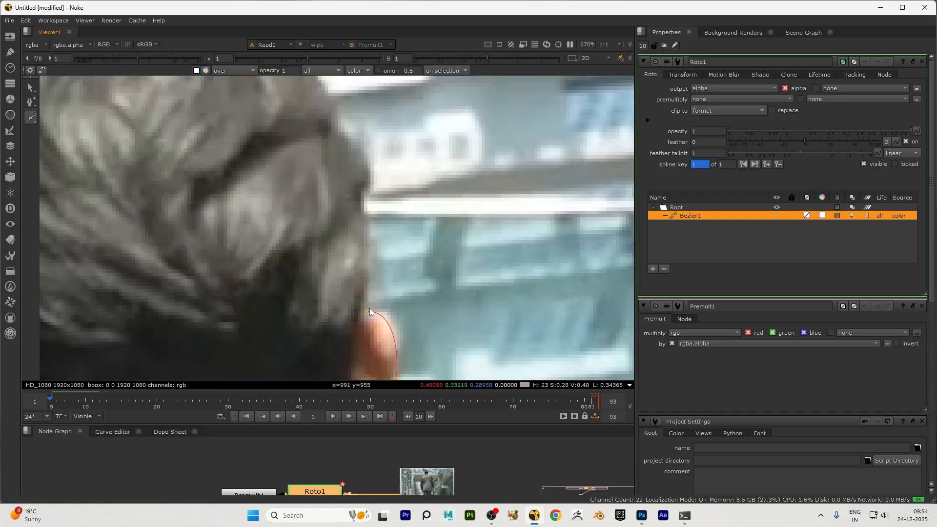
left_click(368, 218)
left_click_drag(360, 191, 363, 185)
scroll(359, 179, "down", 3)
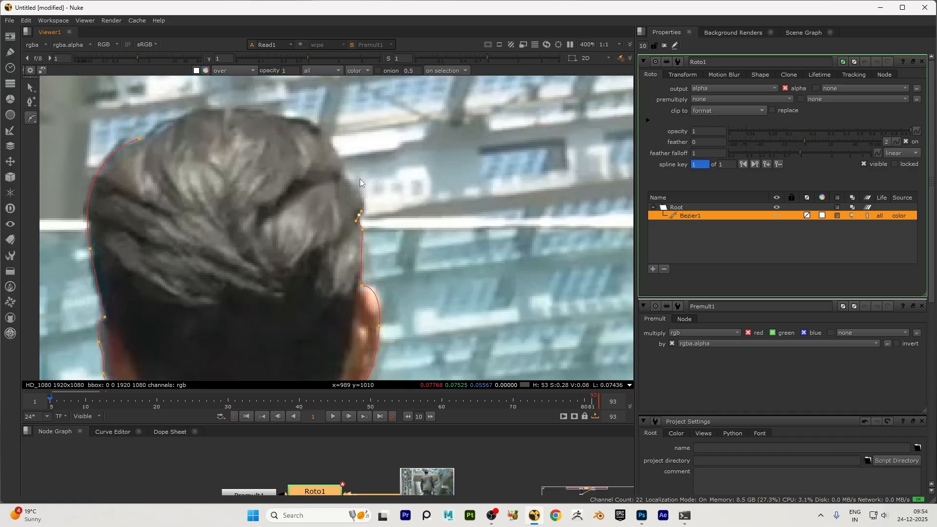
mouse_move(341, 172)
left_mouse_down()
mouse_move(297, 151)
mouse_move(295, 136)
mouse_move(330, 154)
mouse_move(338, 171)
left_mouse_up()
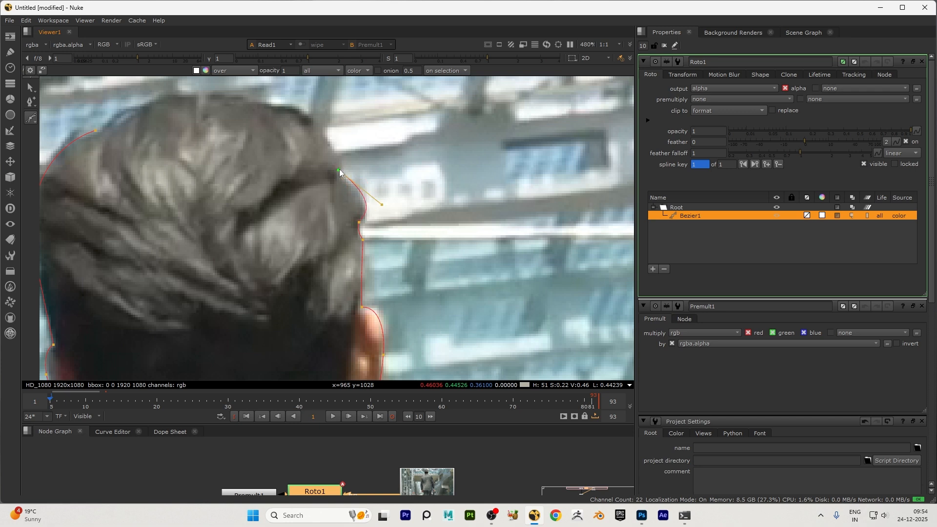
mouse_move(382, 205)
left_mouse_down()
mouse_move(369, 190)
mouse_move(376, 204)
left_mouse_up()
scroll(365, 215, "down", 1)
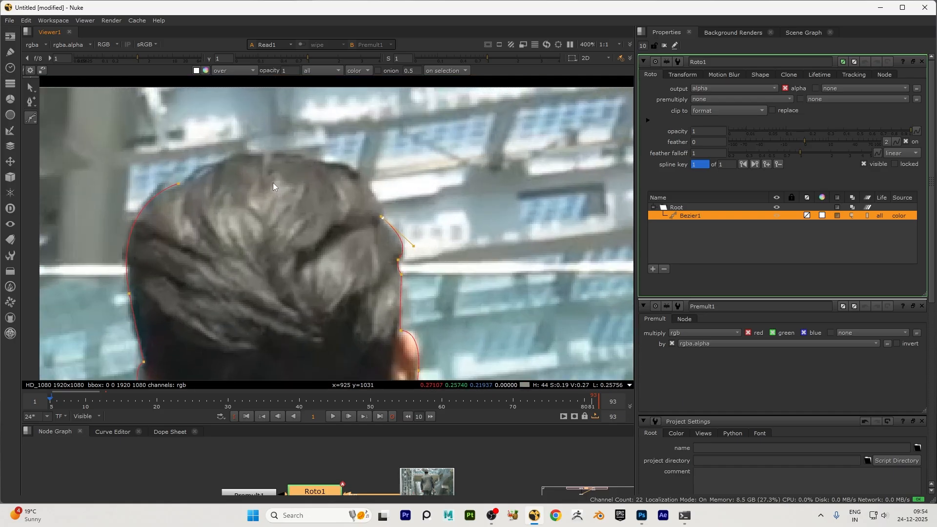
Outline the top of the hair with curved points, close the Bezier at its starting point and finish the shape.
mouse_move(327, 163)
left_mouse_down()
mouse_move(263, 165)
mouse_move(314, 160)
left_mouse_up()
left_click_drag(376, 173, 363, 154)
mouse_move(223, 160)
left_mouse_down()
mouse_move(172, 180)
mouse_move(201, 159)
mouse_move(164, 172)
mouse_move(207, 162)
left_mouse_up()
left_click_drag(278, 142, 307, 142)
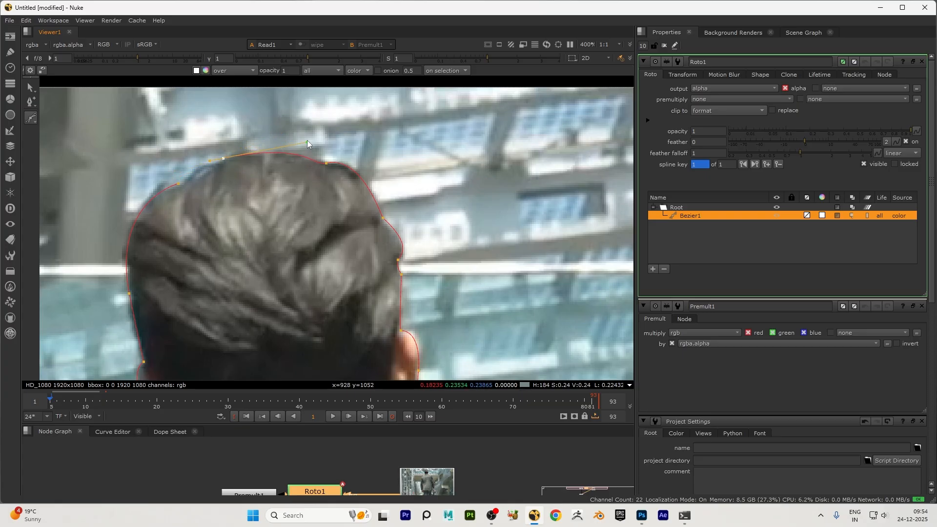
left_click(178, 184)
left_click_drag(174, 185, 161, 189)
key("Return")
Deselect the head shape, inspect the alpha channel in the viewer and return to the RGB display.
scroll(215, 172, "down", 8)
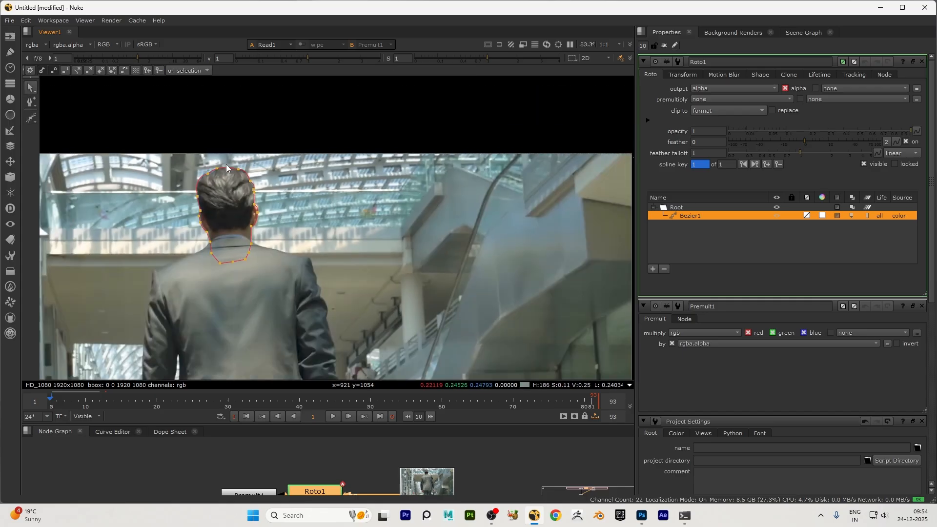
left_click(258, 304)
scroll(233, 203, "up", 3)
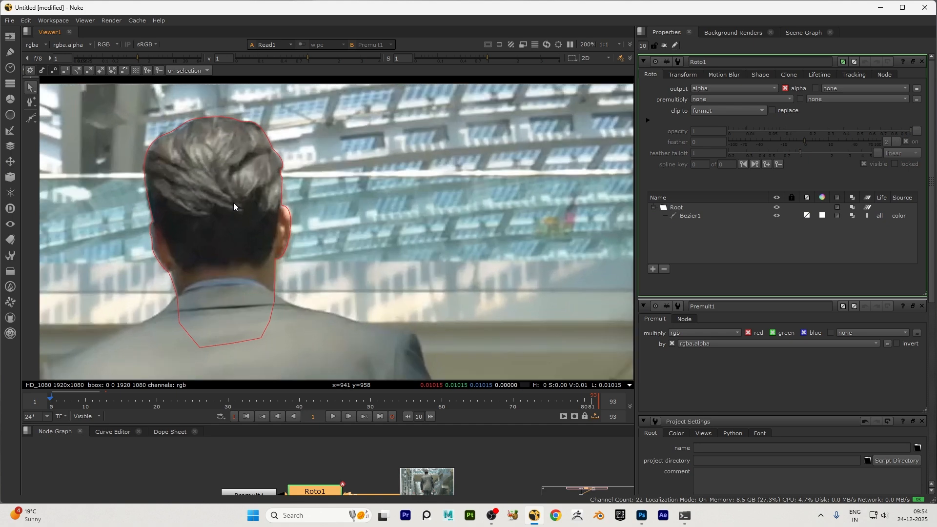
scroll(267, 190, "down", 4)
key("a")
scroll(257, 196, "up", 4)
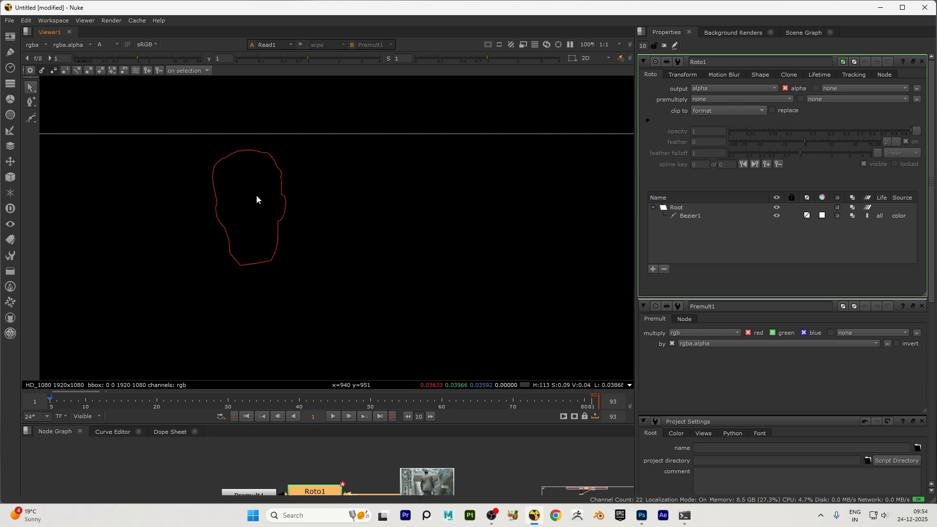
key("a")
scroll(398, 474, "down", 6)
scroll(399, 490, "up", 3)
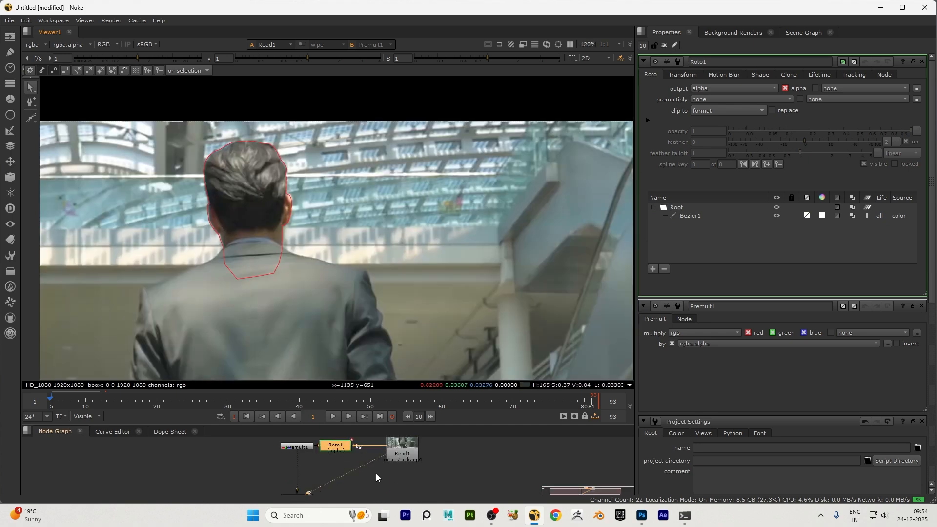
Compare the Roto1 alpha of the head shape with the Read1 footage by switching the viewer between its inputs.
key("1")
left_click(375, 472)
key("a")
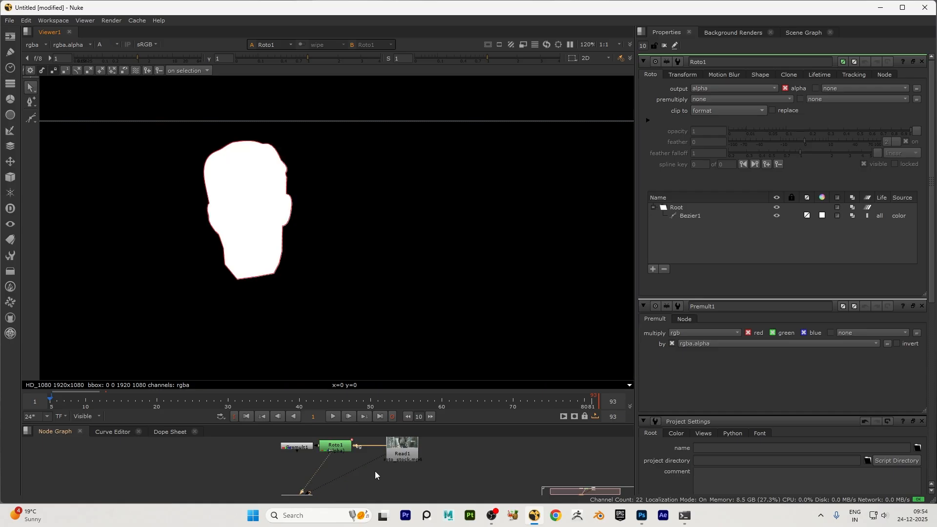
key("a")
key("a")
key("2")
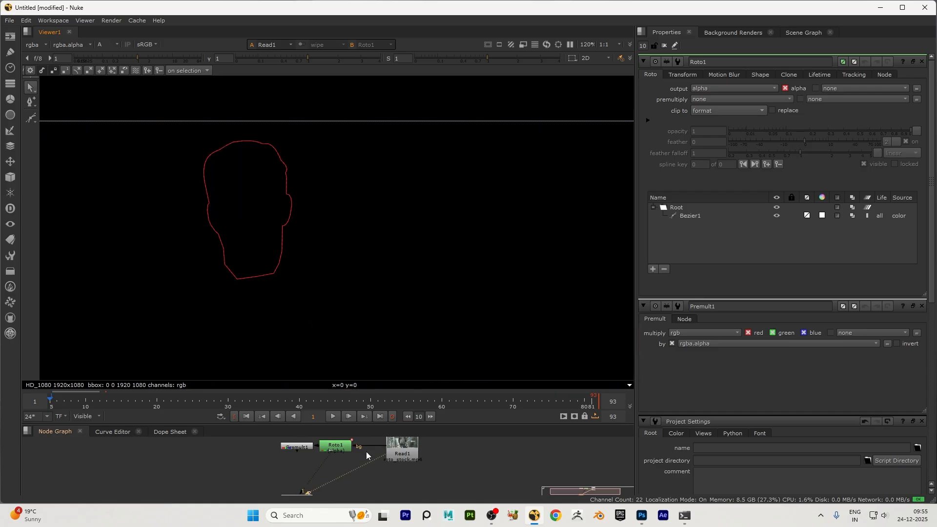
key("a")
key("a")
scroll(403, 462, "up", 1)
scroll(403, 461, "down", 2)
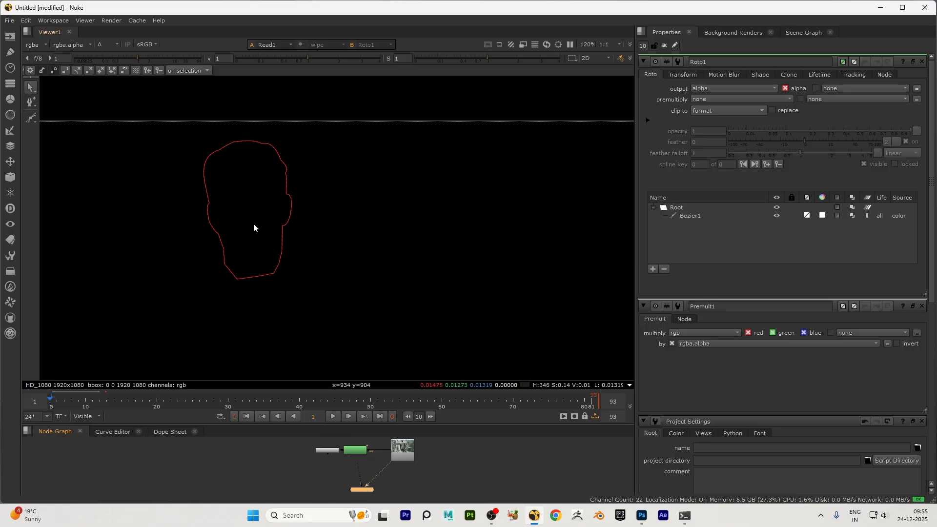
scroll(379, 461, "up", 2)
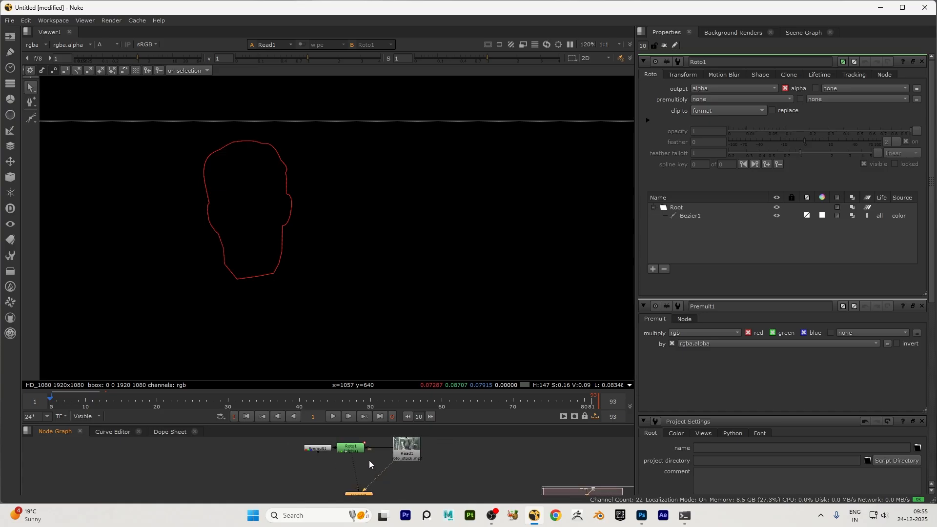
key("1")
scroll(357, 451, "up", 2)
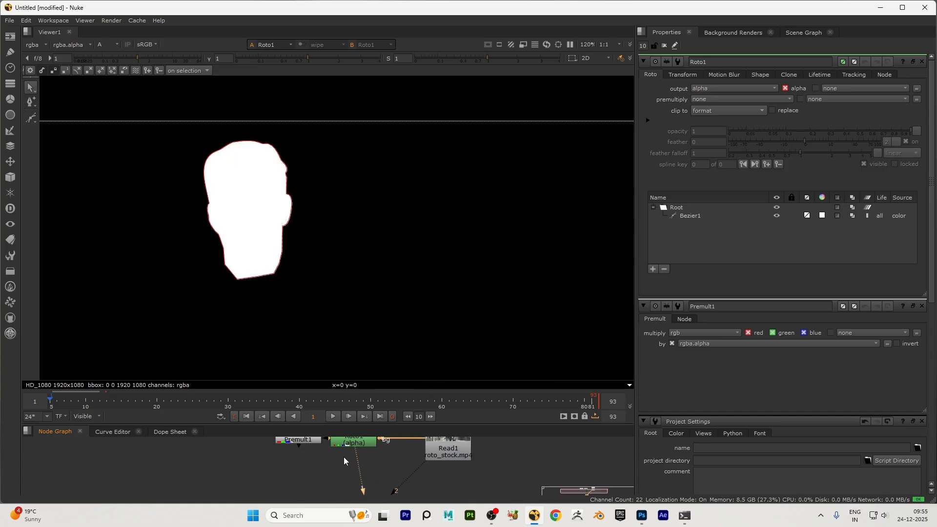
scroll(371, 458, "down", 2)
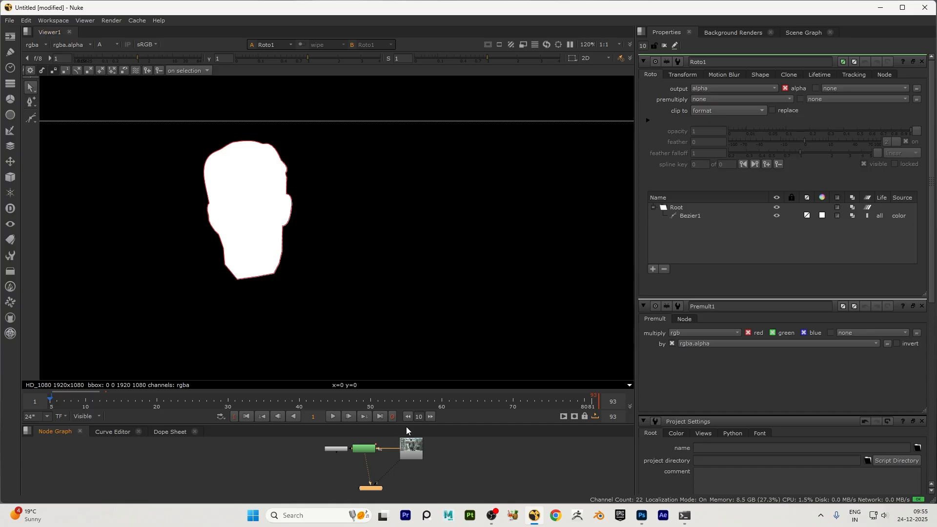
Enlarge the node graph and connect Viewer1's input 1 to Premult1 and input 2 to Read1.
left_click_drag(410, 425, 390, 304)
scroll(353, 415, "up", 2)
scroll(355, 412, "up", 3)
scroll(345, 453, "down", 3)
left_click_drag(342, 441, 277, 398)
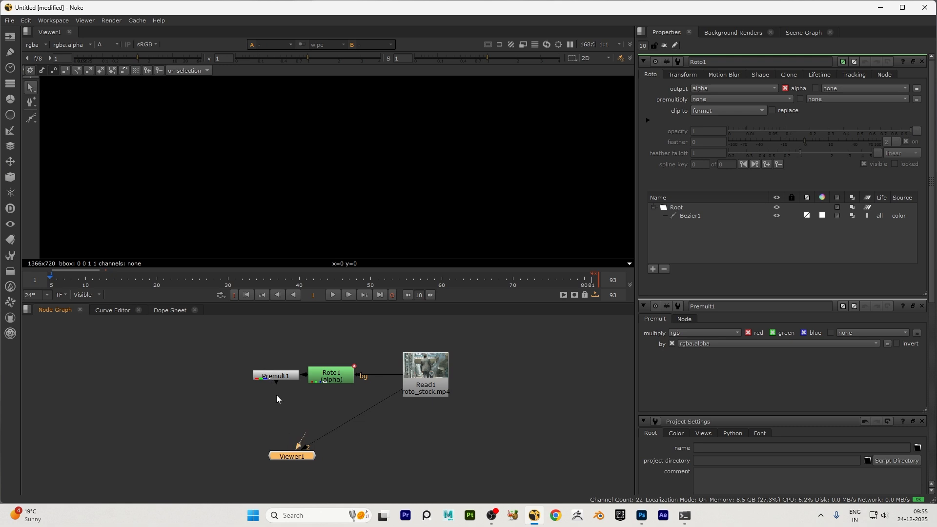
key("1")
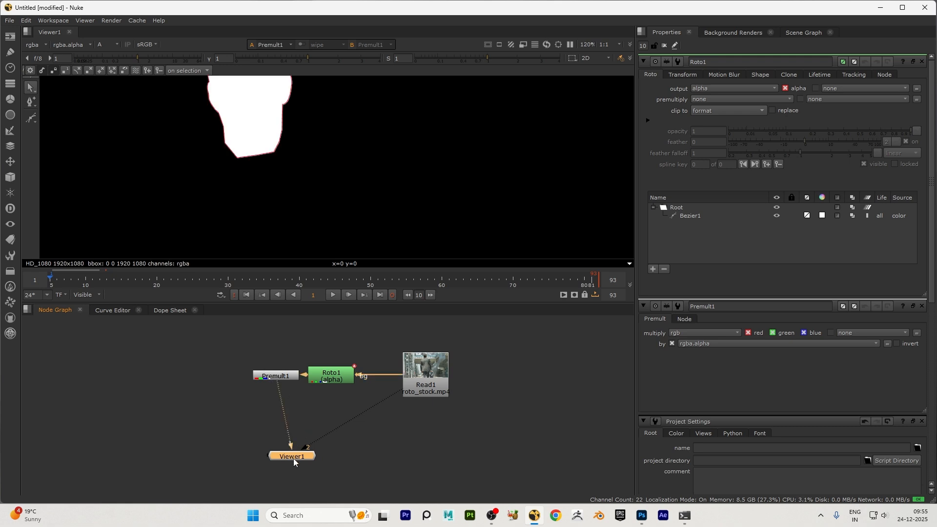
left_click(436, 378)
key("2")
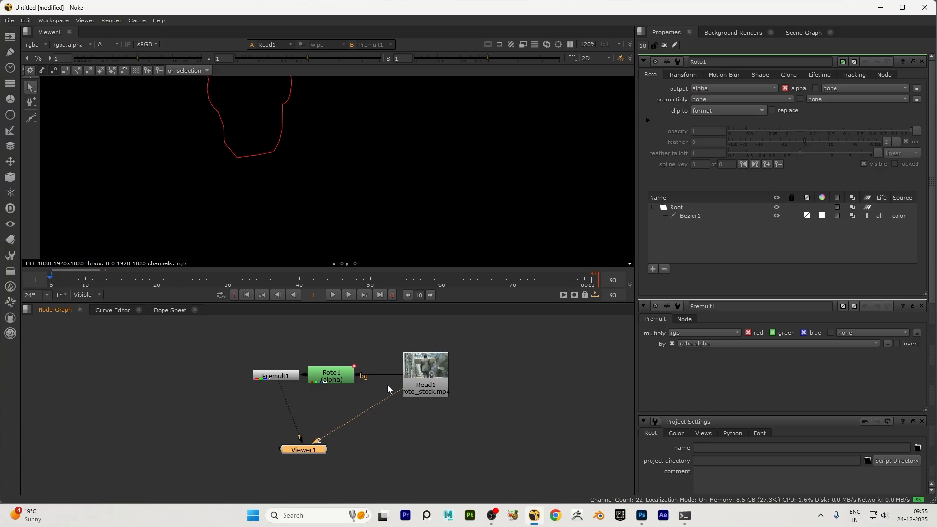
key("1")
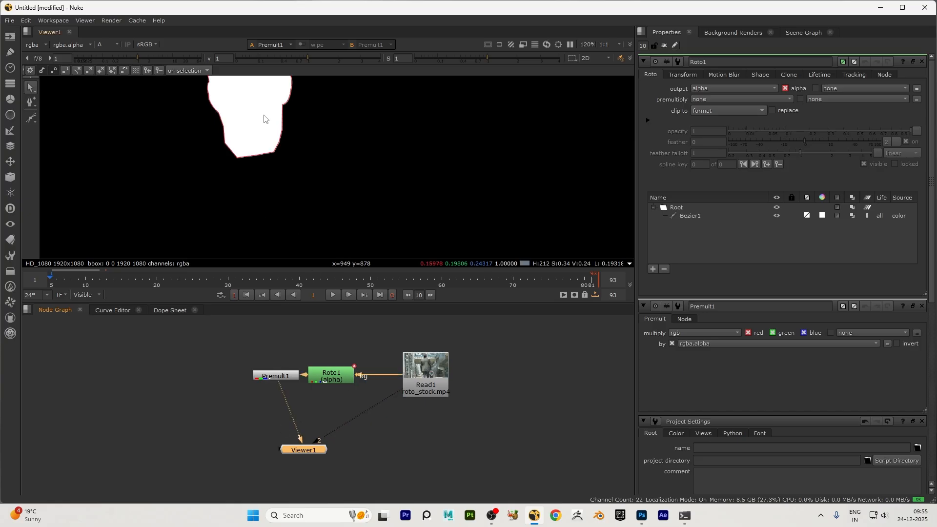
Display the RGB channels of Premult1 and inspect the edges of the premultiplied head cutout.
key("a")
scroll(264, 185, "down", 4)
scroll(254, 127, "up", 4)
scroll(249, 129, "down", 1)
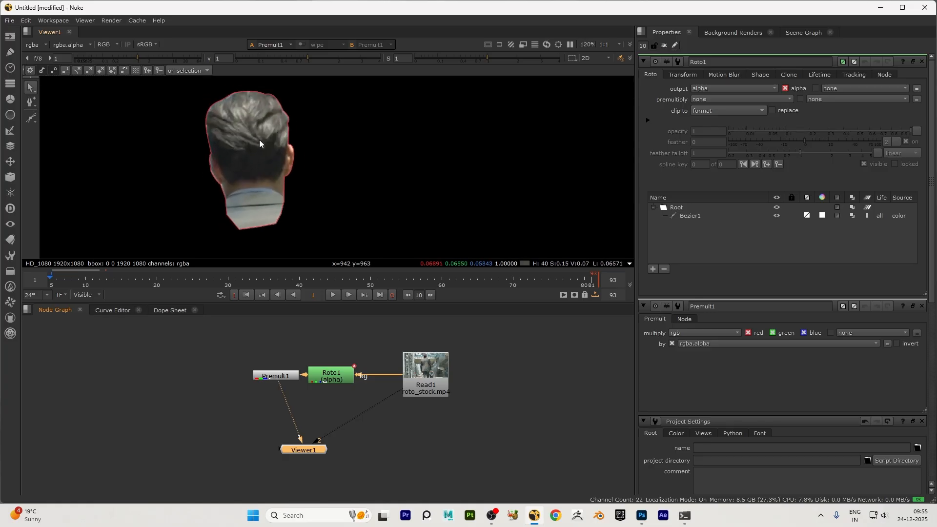
scroll(235, 170, "up", 3)
scroll(234, 177, "down", 3)
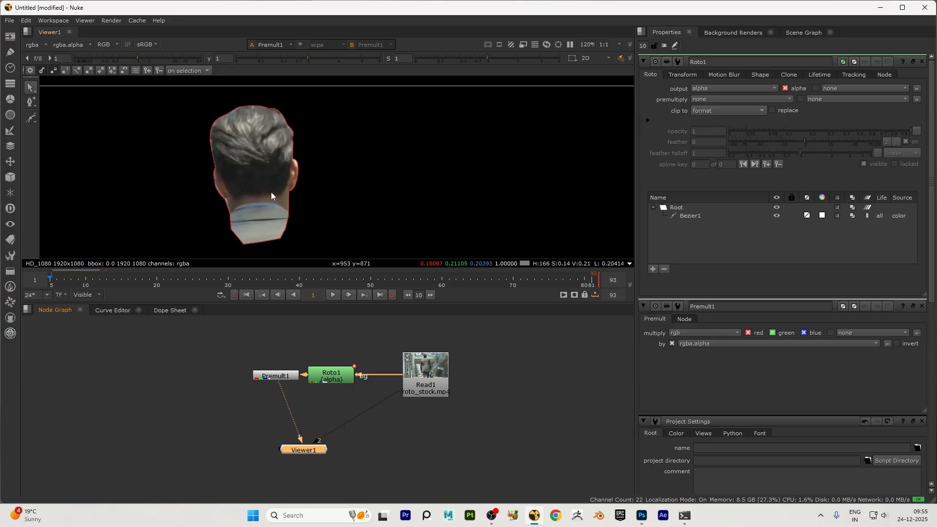
View Read1 at frame 10 and move the whole Bezier1 shape over the man's head.
key("2")
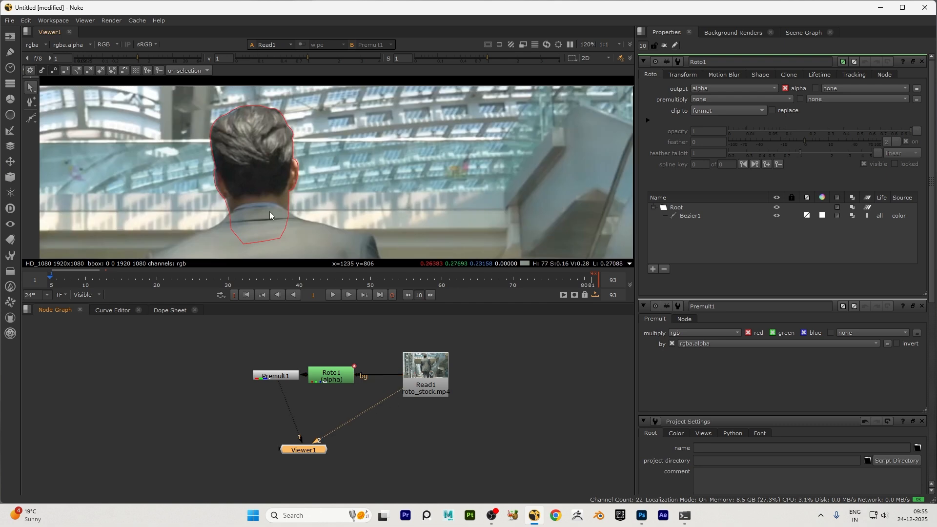
scroll(248, 153, "up", 3)
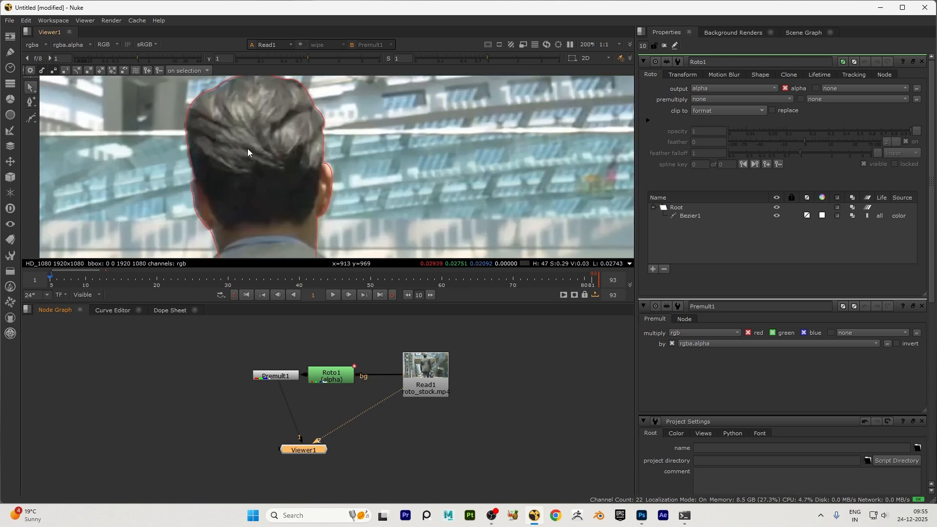
left_click_drag(52, 276, 86, 280)
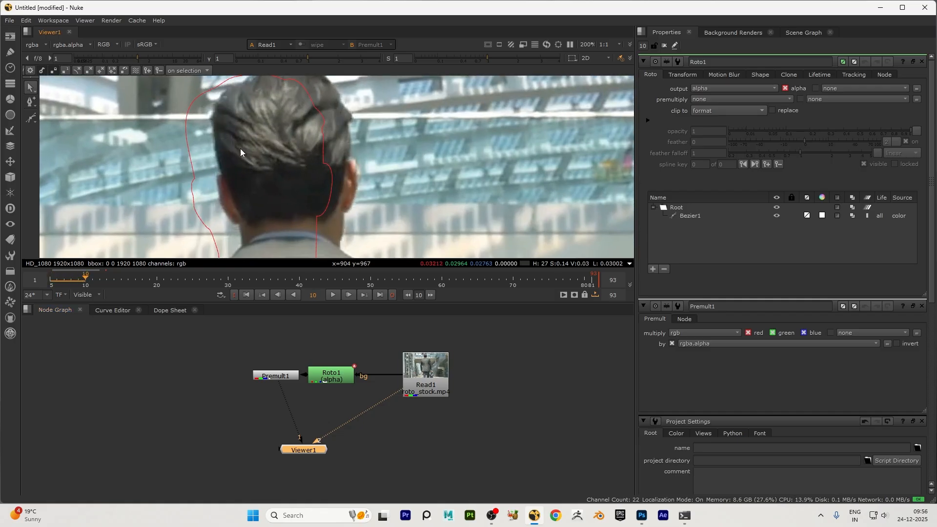
scroll(241, 148, "down", 4)
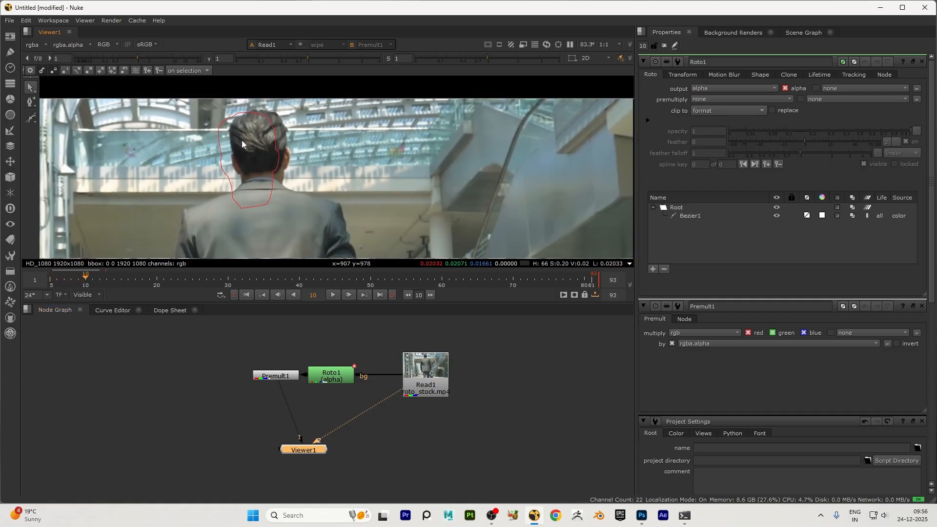
left_click(233, 117)
left_click_drag(195, 106, 331, 242)
scroll(253, 132, "up", 3)
left_click_drag(253, 132, 272, 130)
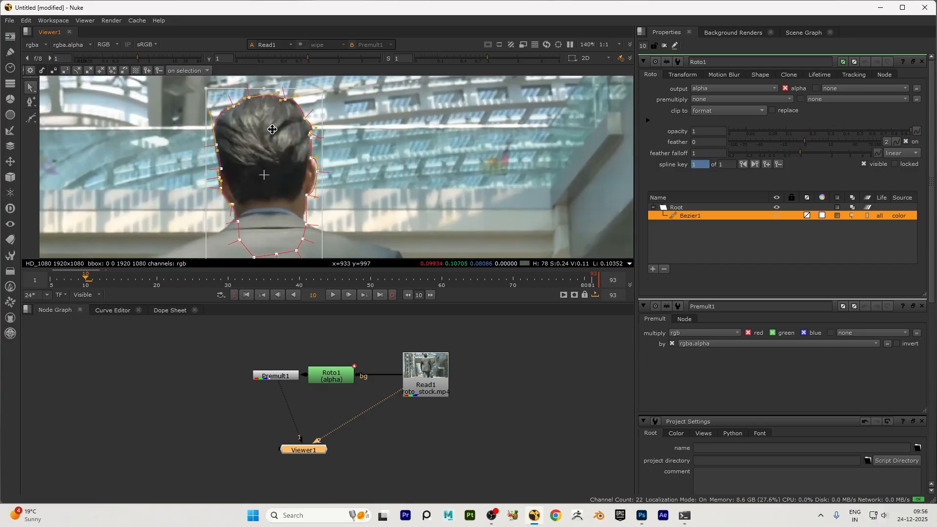
left_click(373, 122)
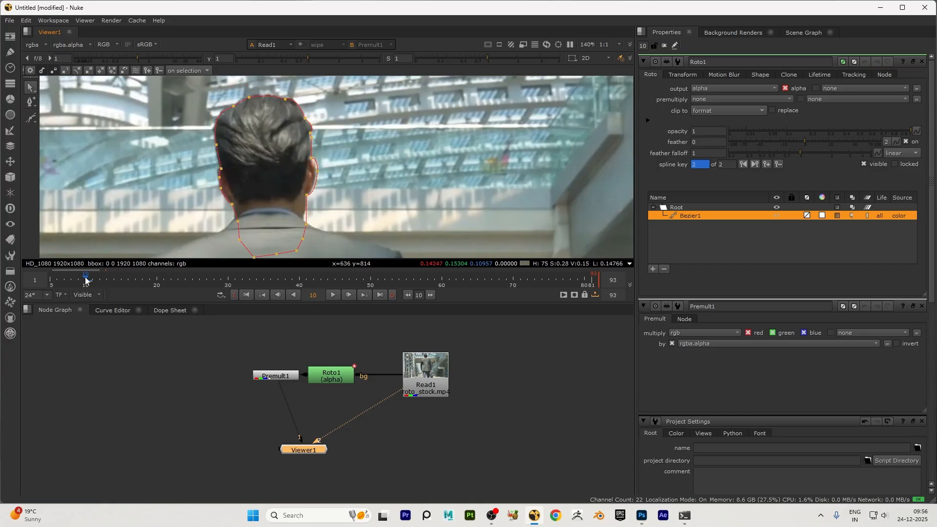
Scrub between frames 1 and 10 to check how the head shape follows the head.
mouse_move(85, 281)
left_mouse_down()
mouse_move(40, 279)
mouse_move(147, 280)
mouse_move(77, 278)
left_mouse_up()
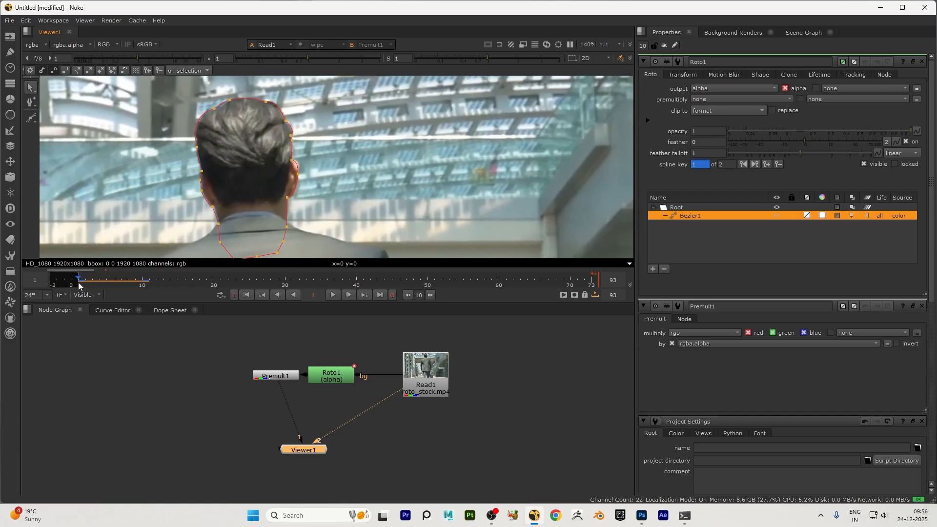
left_click_drag(81, 286, 146, 275)
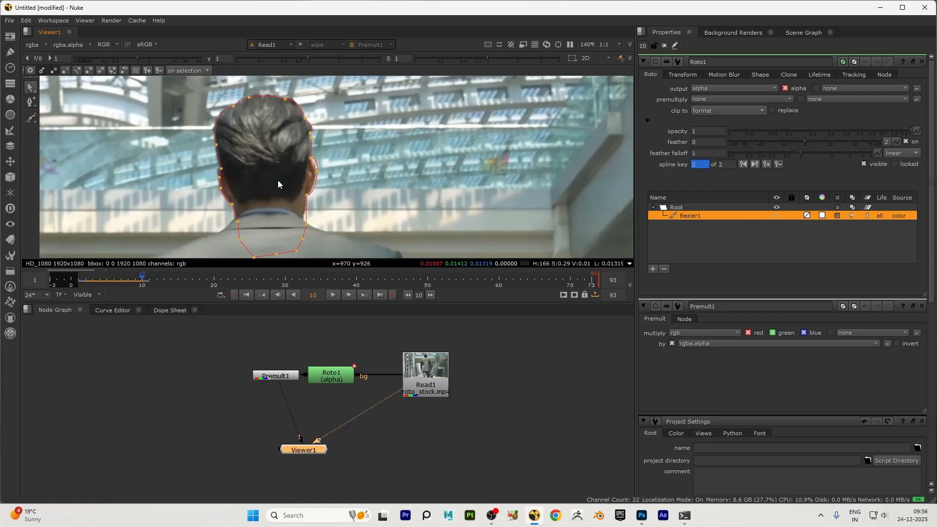
scroll(275, 159, "down", 1)
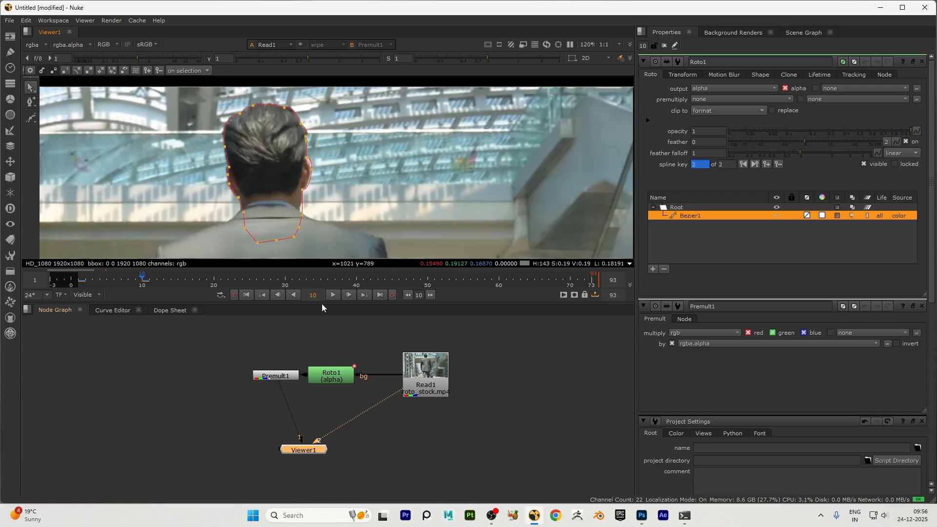
Enlarge the viewer and fit the right ear's and right neck's points to the footage at frame 10.
left_click_drag(321, 301, 323, 362)
scroll(268, 157, "up", 4)
scroll(302, 179, "down", 2)
scroll(315, 198, "up", 3)
left_click(300, 177)
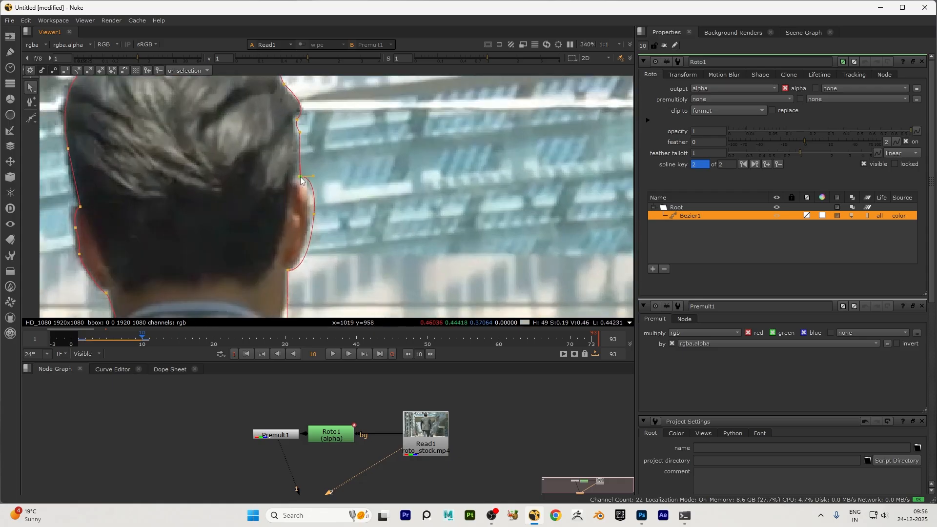
left_click(313, 213)
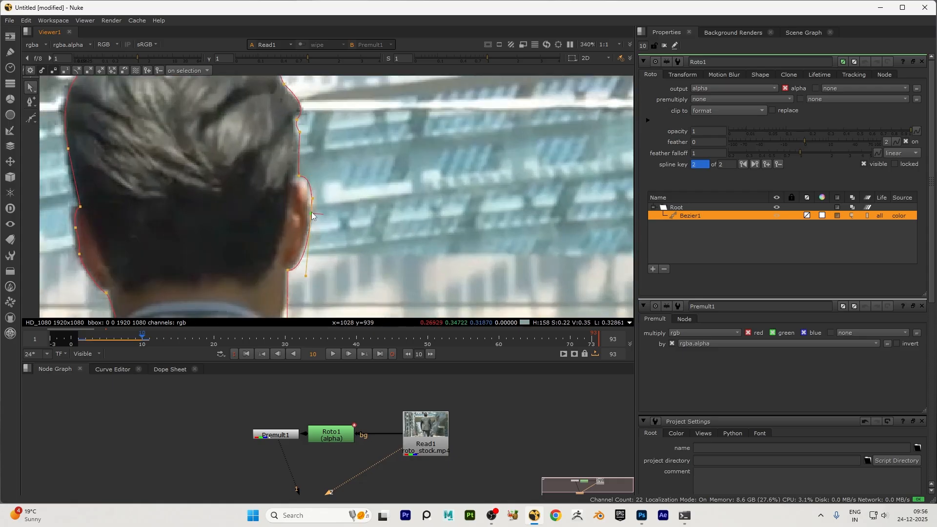
left_click(287, 269)
scroll(337, 189, "down", 3)
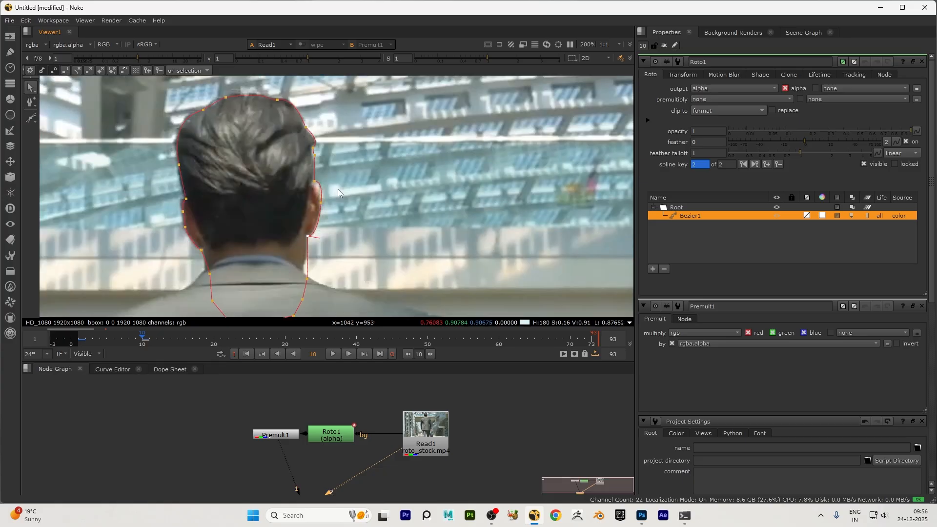
scroll(312, 268, "up", 1)
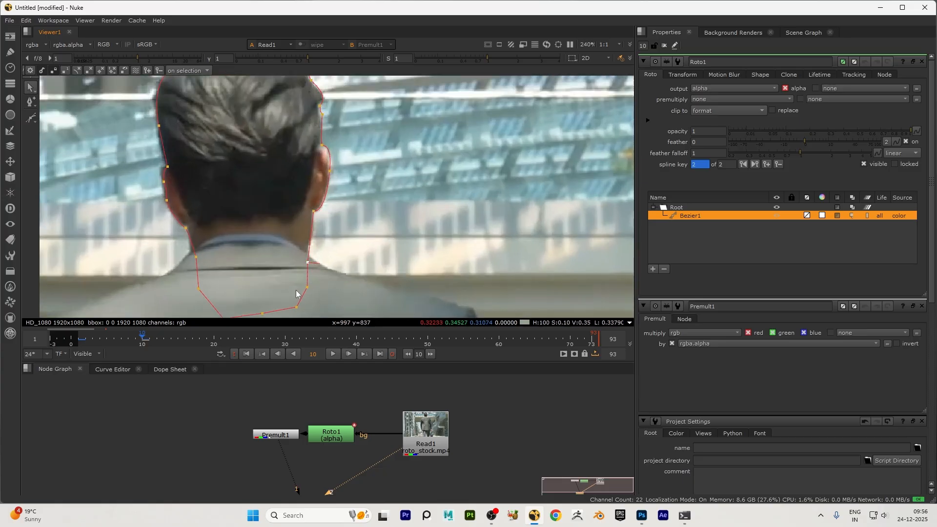
Smooth and reposition the left ear's points and handles to follow the ear's edge at frame 10.
scroll(221, 291, "down", 2)
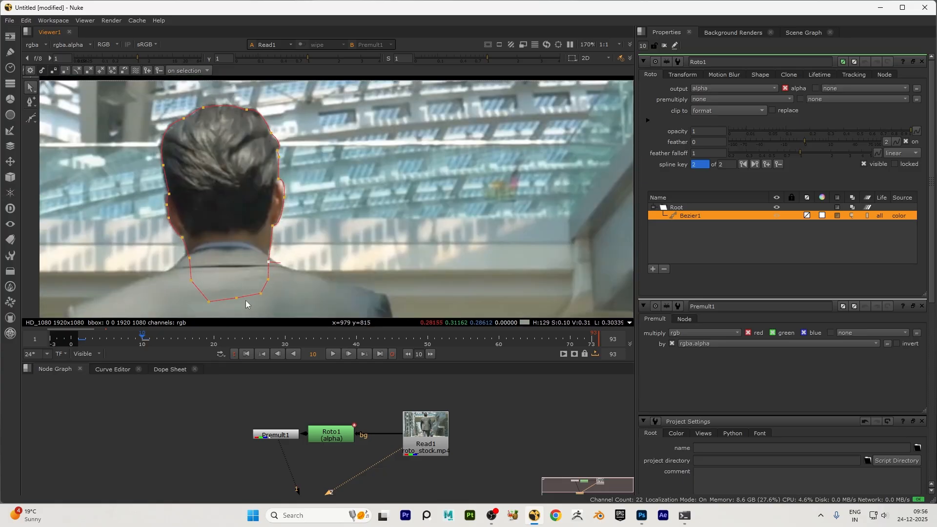
scroll(224, 229, "down", 1)
scroll(194, 200, "up", 5)
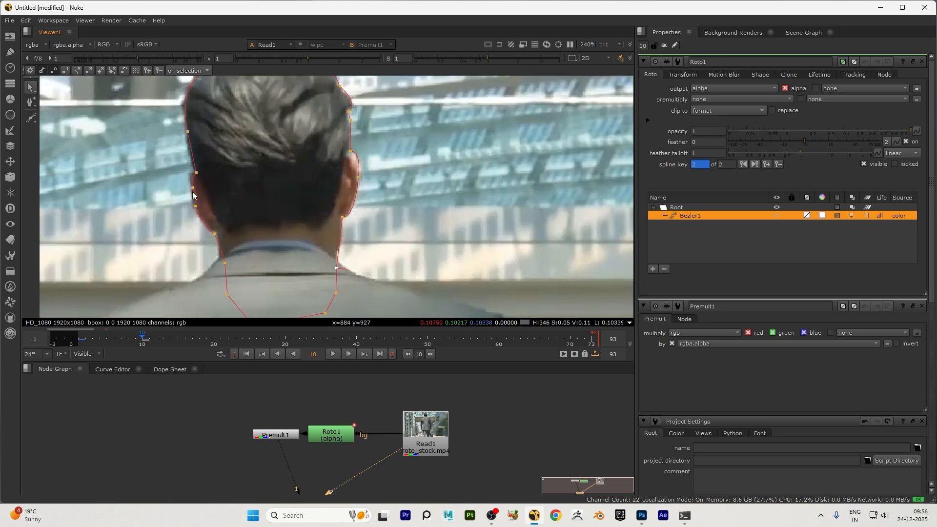
left_click(195, 208)
scroll(194, 211, "up", 3)
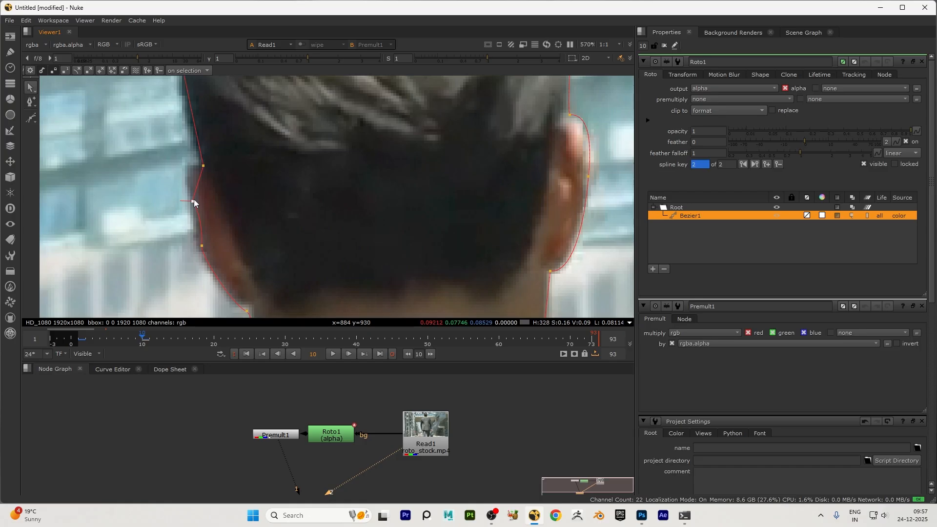
key("z")
key("z")
key("z")
left_click_drag(191, 226, 191, 225)
left_click_drag(192, 175, 192, 181)
left_click(201, 166)
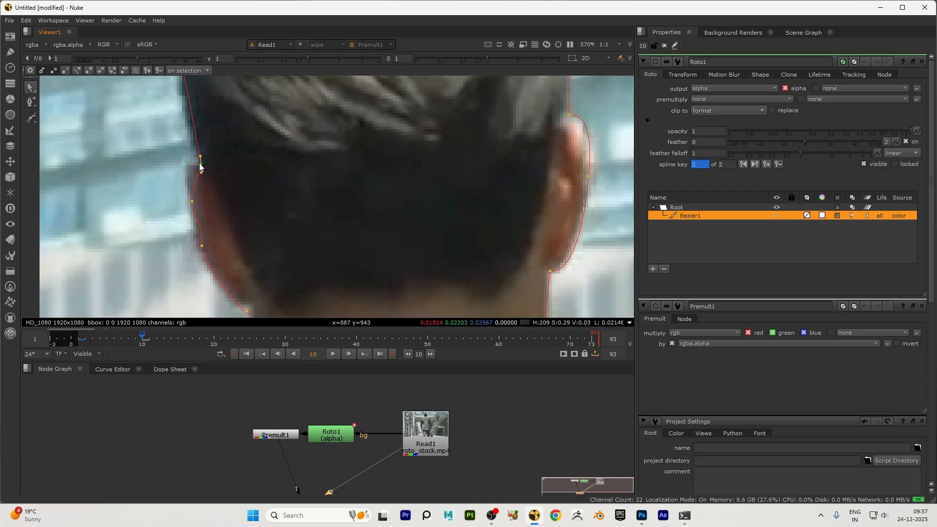
left_click(192, 198)
left_click_drag(188, 198, 191, 198)
left_click(202, 247)
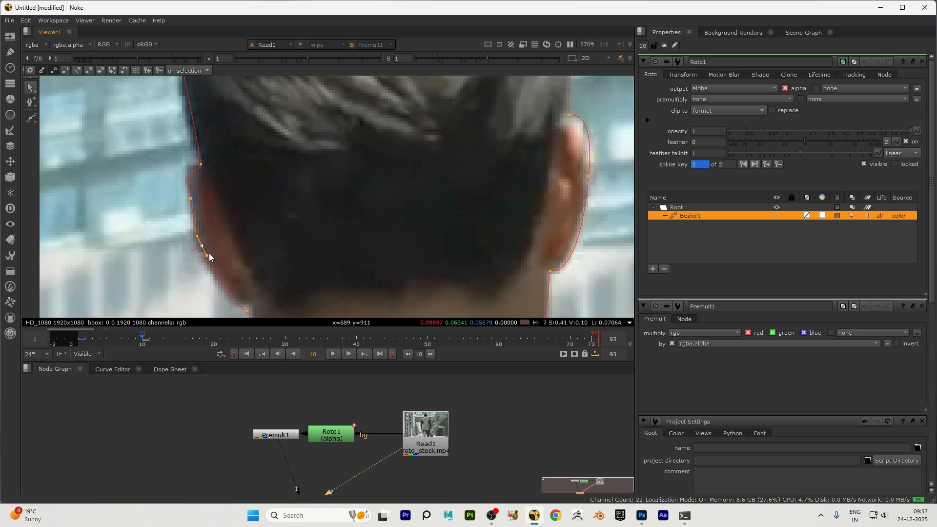
left_click_drag(201, 249, 204, 251)
Fit the points below the left ear and on the left side of the neck to the neck's edge at frame 10.
scroll(225, 261, "up", 1)
scroll(215, 273, "down", 5)
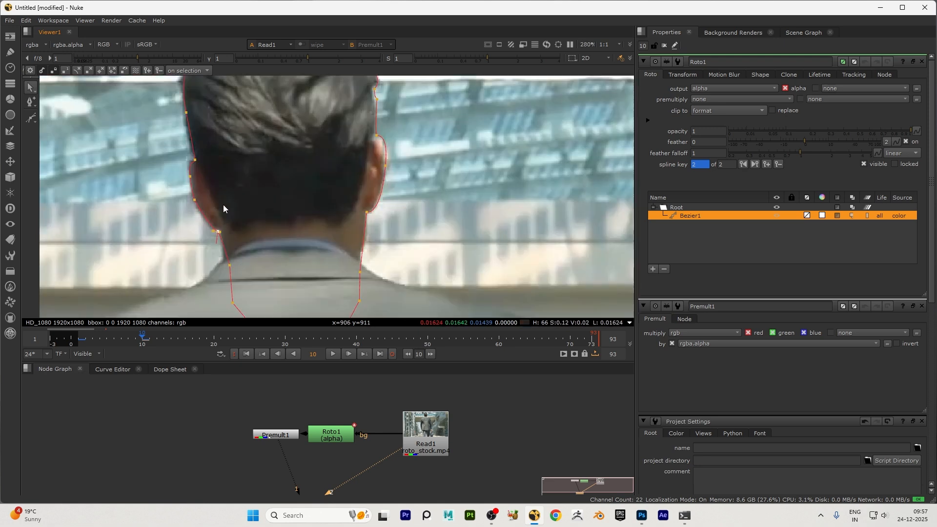
left_click(222, 257)
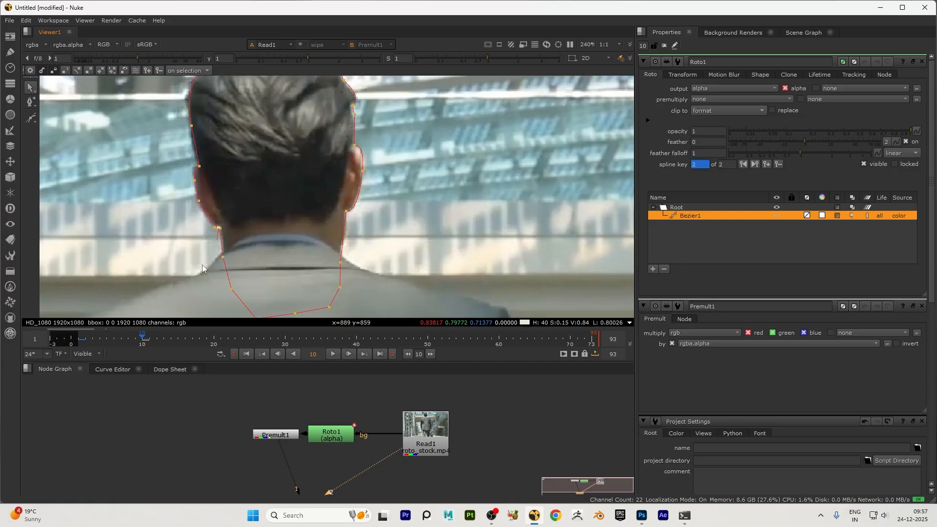
scroll(208, 239, "down", 2)
scroll(235, 220, "up", 3)
scroll(265, 195, "down", 3)
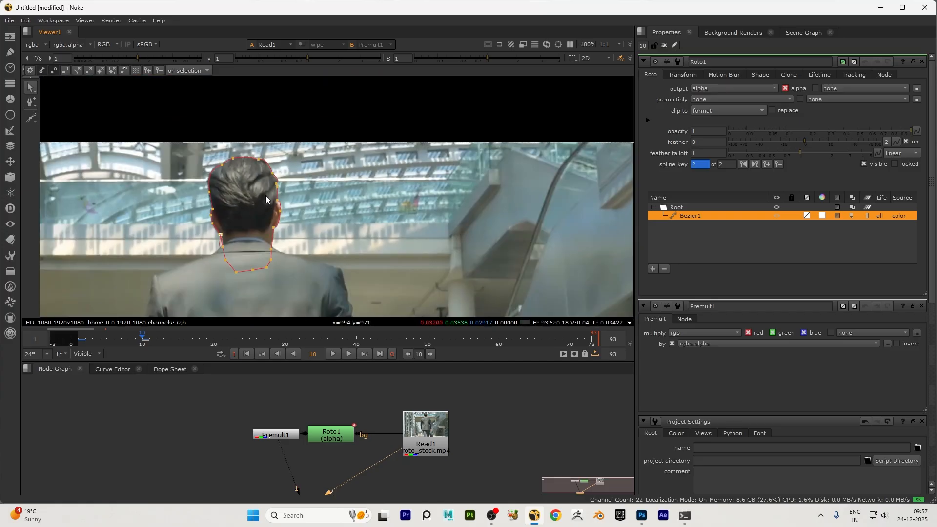
scroll(266, 171, "up", 1)
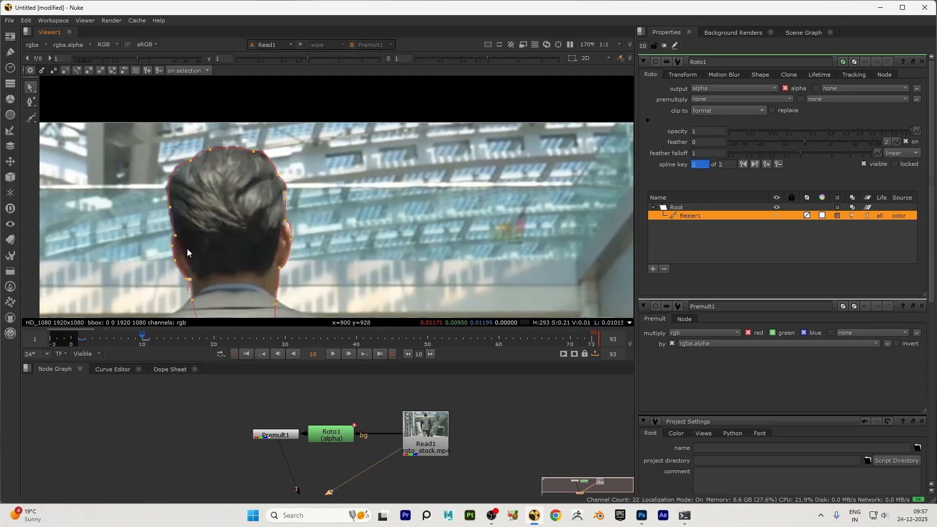
At frame 20, move and rotate the whole head shape so it lines up with the man's head.
left_click(215, 340)
scroll(191, 151, "down", 2)
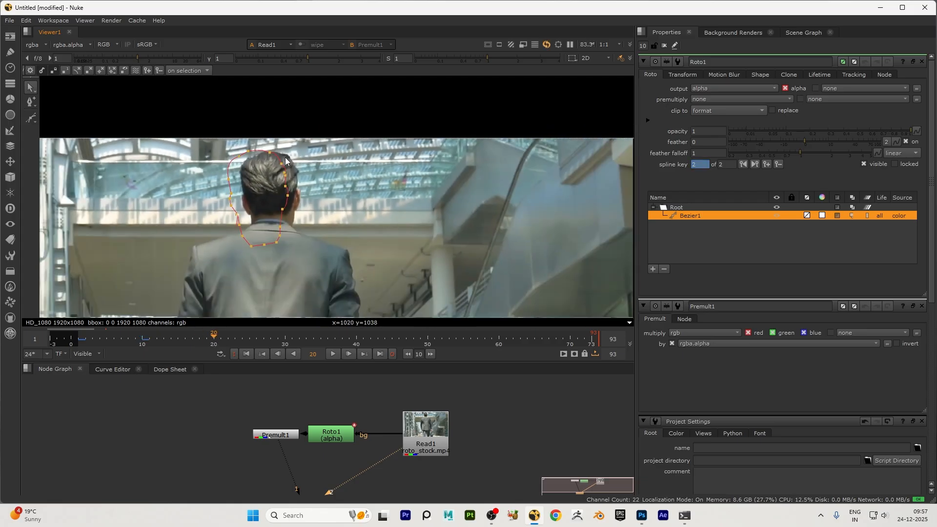
scroll(239, 171, "up", 2)
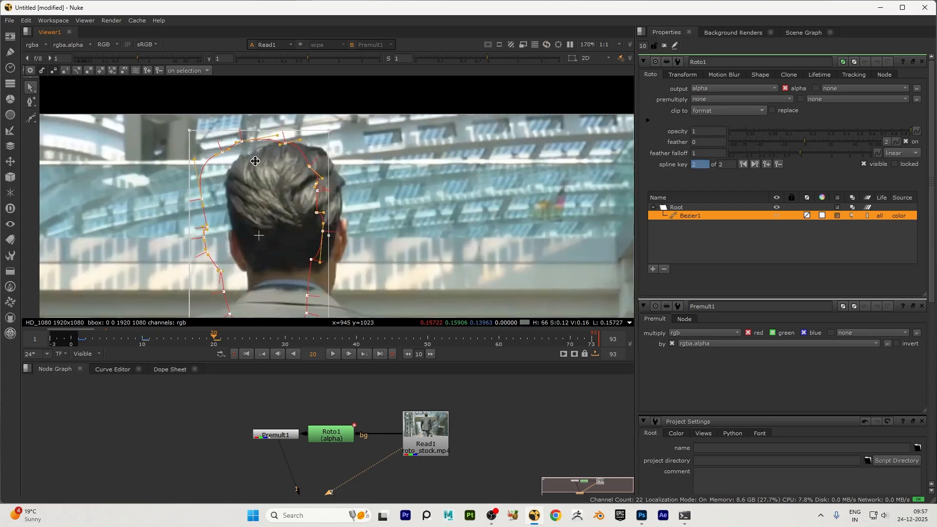
left_click_drag(287, 168, 287, 170)
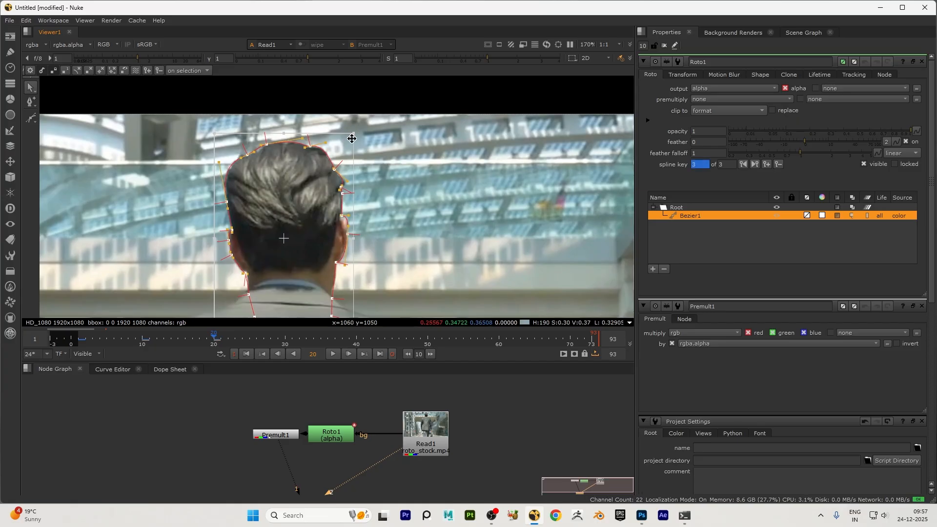
left_click_drag(358, 128, 351, 148)
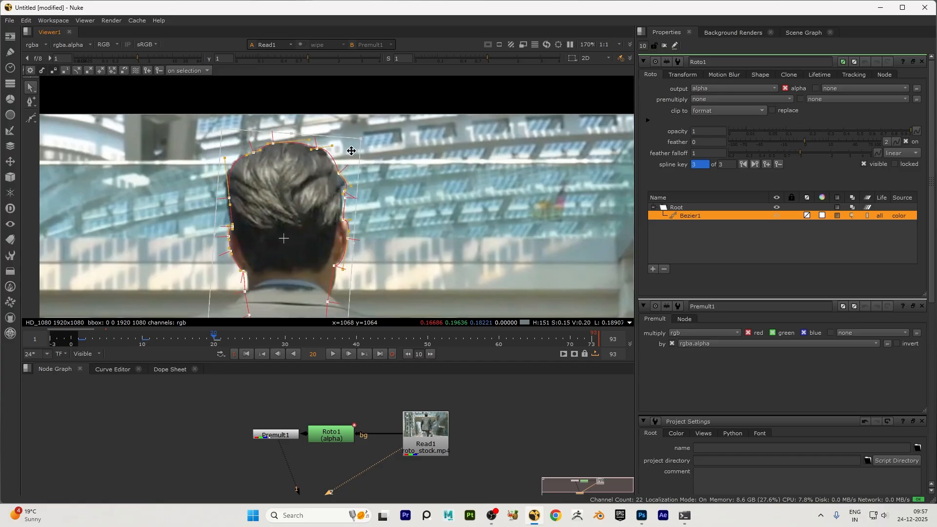
scroll(306, 149, "down", 5)
scroll(292, 189, "up", 4)
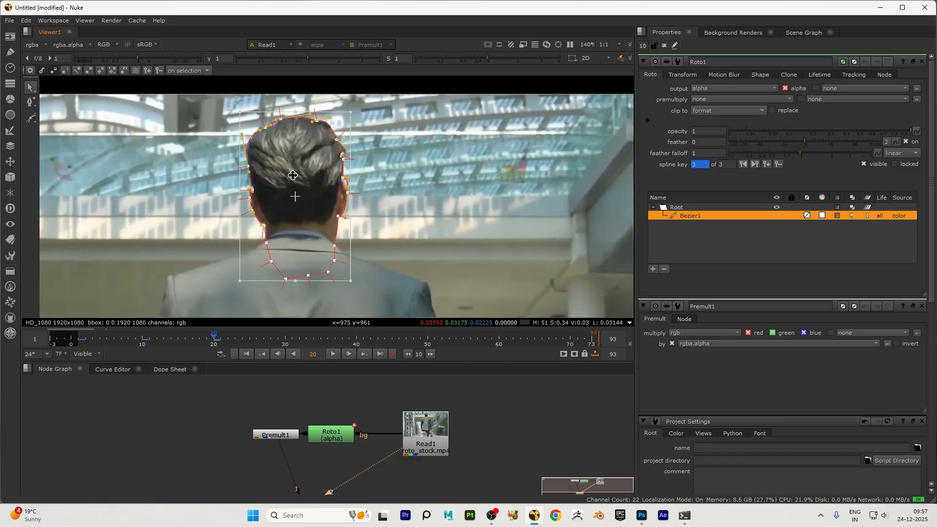
left_click_drag(293, 175, 294, 176)
left_click(454, 161)
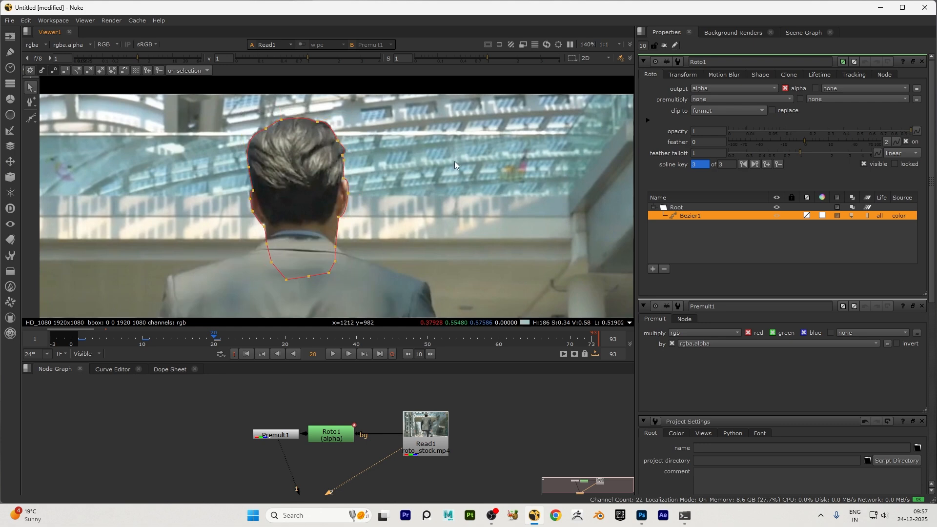
Smooth and reposition the point below the left ear and shift the left collar point at frame 20.
scroll(280, 172, "up", 7)
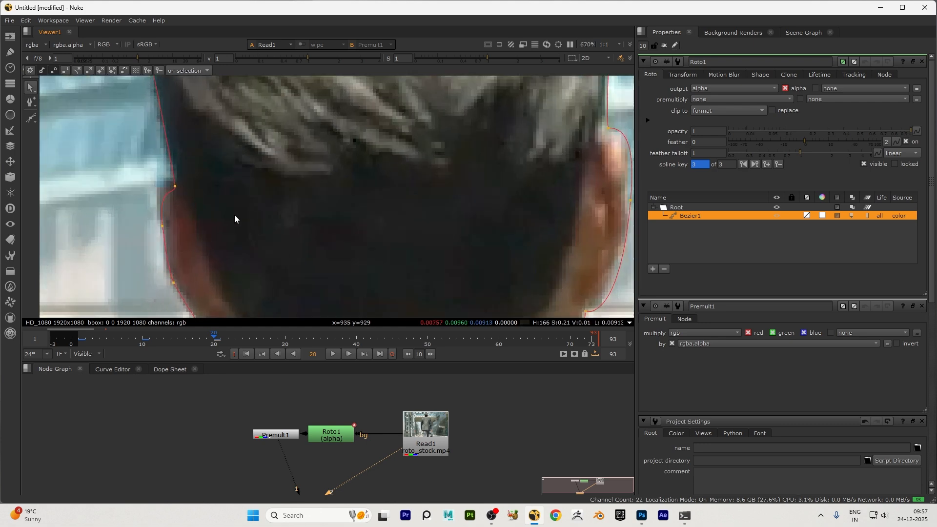
scroll(317, 83, "down", 2)
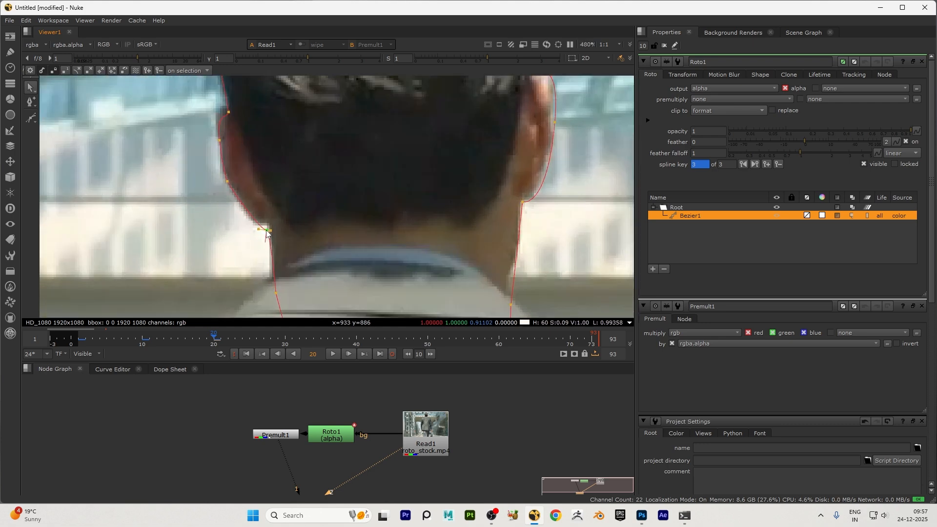
left_click(261, 226)
key("z")
left_click_drag(259, 224, 254, 223)
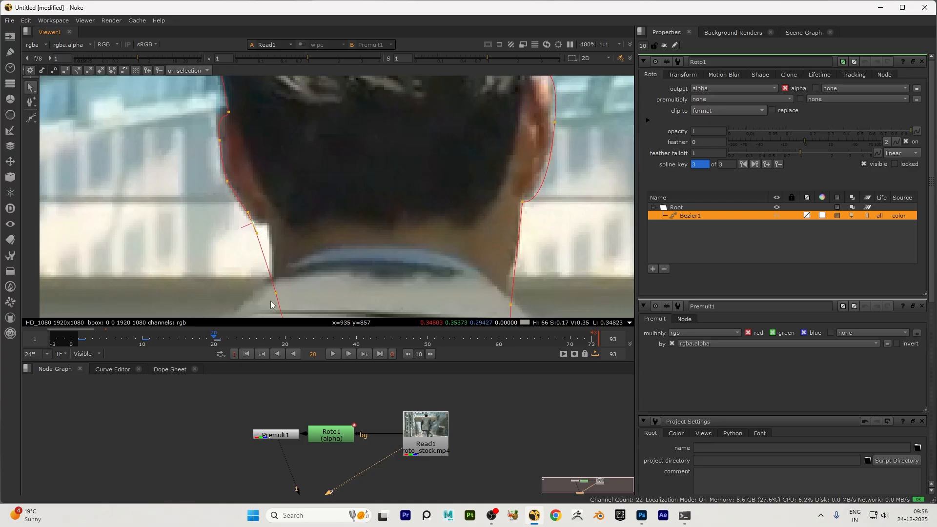
left_click_drag(274, 295, 272, 291)
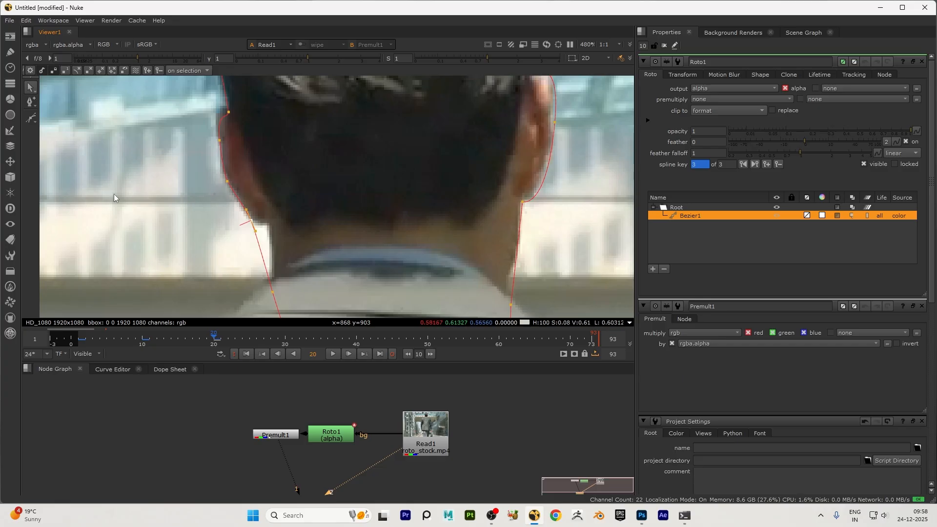
Add a point on the left neck edge and refit the corner below the left ear at frame 20.
left_click(31, 100)
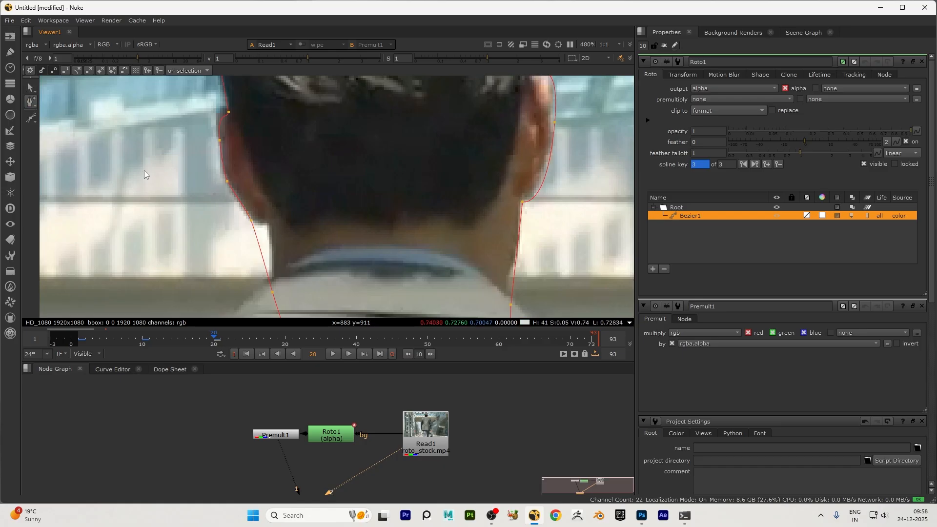
left_click(259, 248, "ctrl+alt")
left_click(31, 88)
left_click_drag(255, 233, 268, 231)
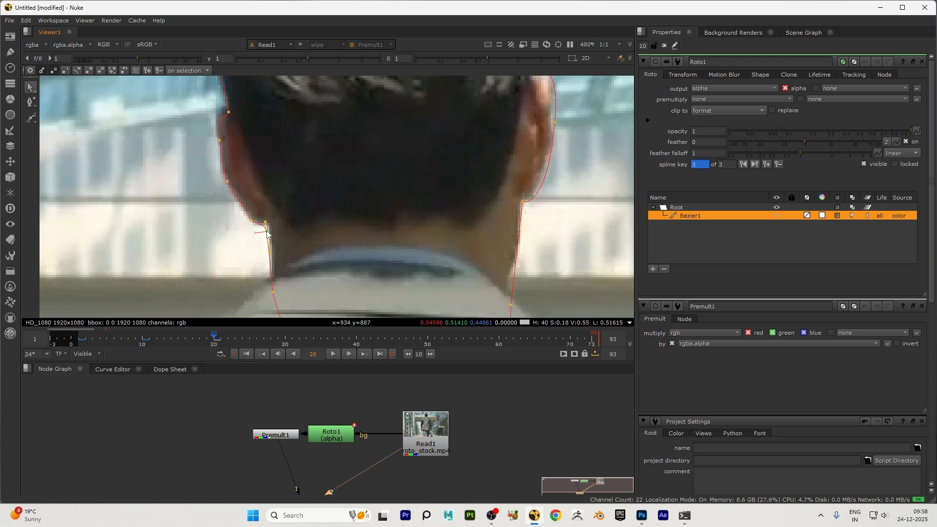
left_click(252, 223)
left_click(269, 232)
scroll(285, 241, "down", 3)
scroll(285, 267, "up", 3)
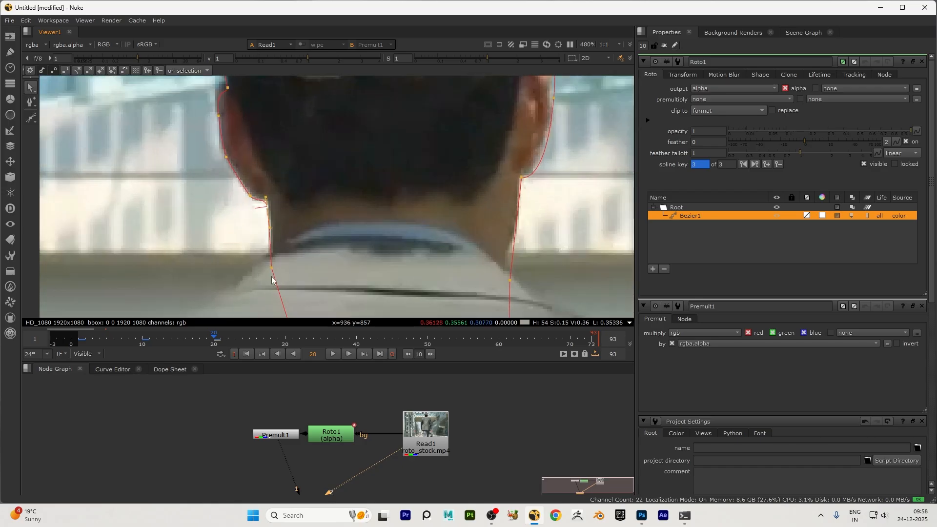
scroll(271, 271, "down", 3)
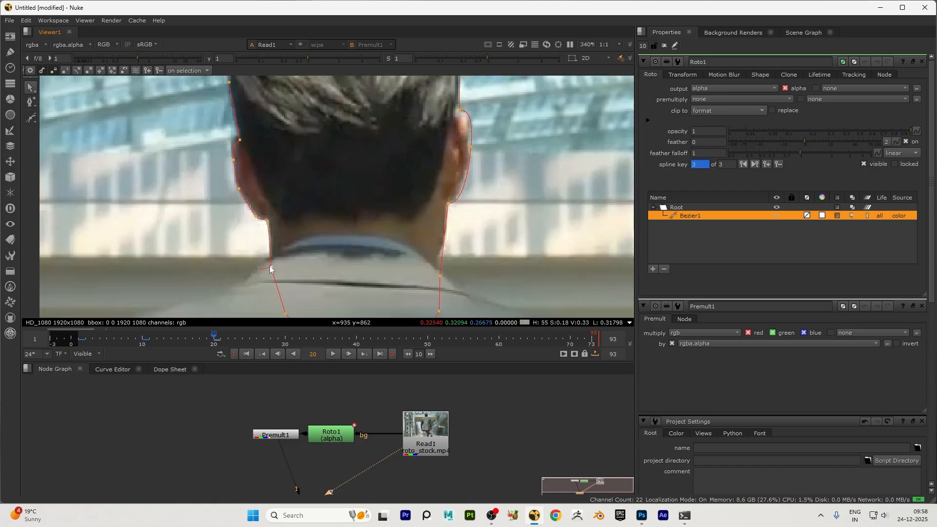
scroll(269, 195, "up", 2)
scroll(234, 181, "down", 3)
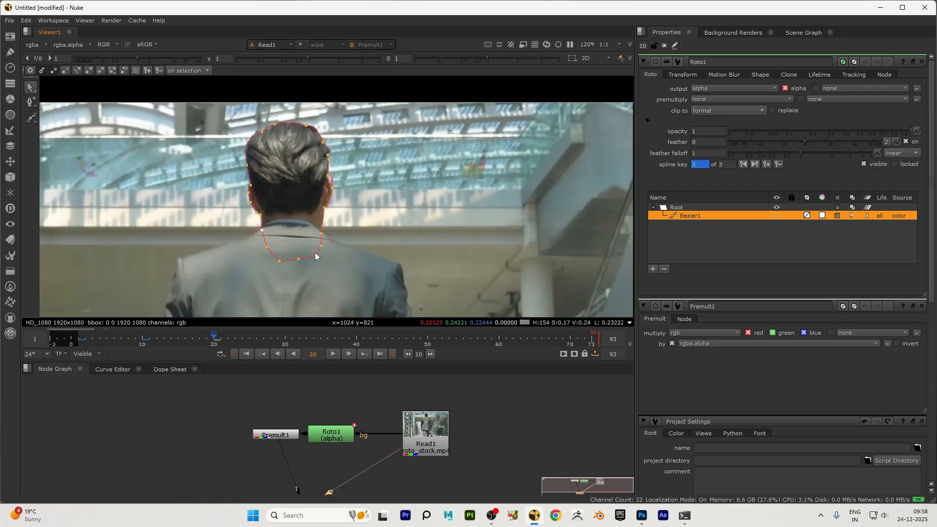
Fit the right ear's and right neck's points to the footage edges at frame 20.
scroll(327, 195, "up", 3)
left_click(329, 179)
left_click_drag(330, 179, 329, 179)
left_click_drag(355, 113, 352, 114)
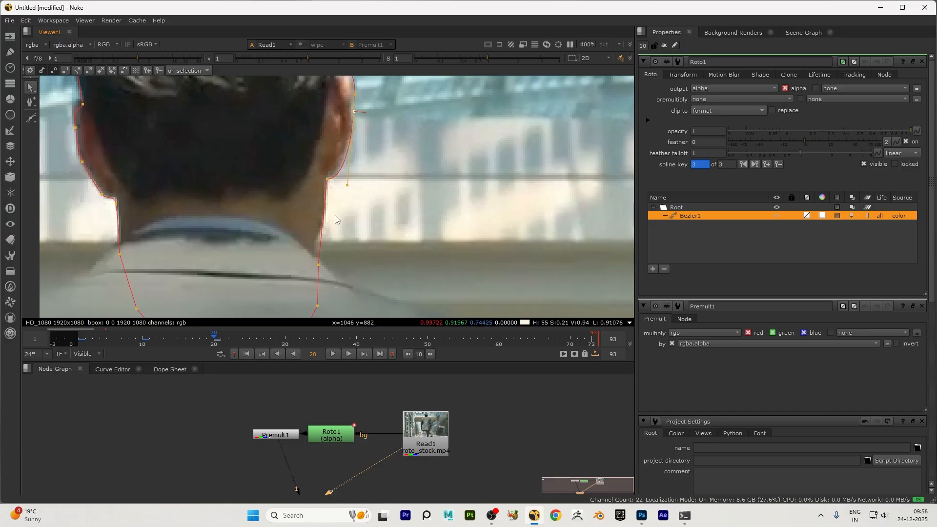
left_click_drag(320, 265, 321, 256)
left_click_drag(318, 307, 307, 292)
left_click(324, 227)
left_click_drag(324, 228, 323, 228)
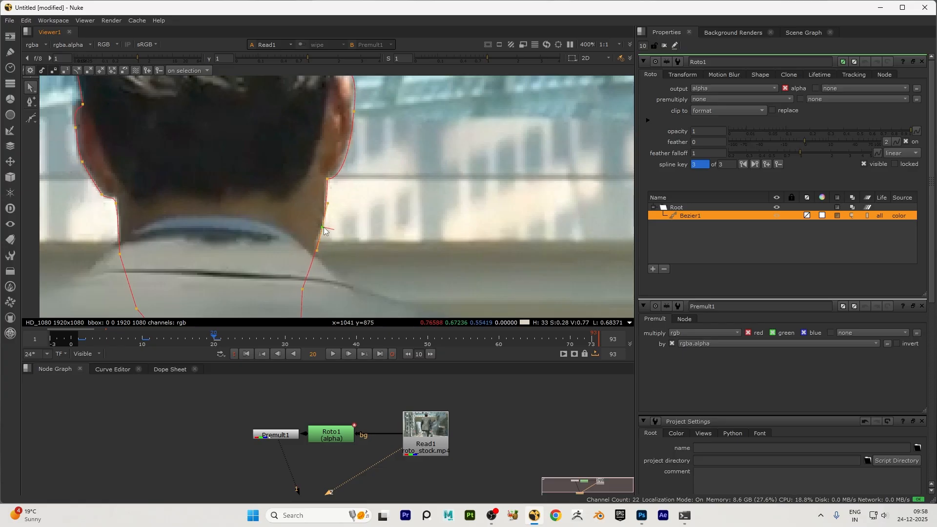
left_click(361, 212)
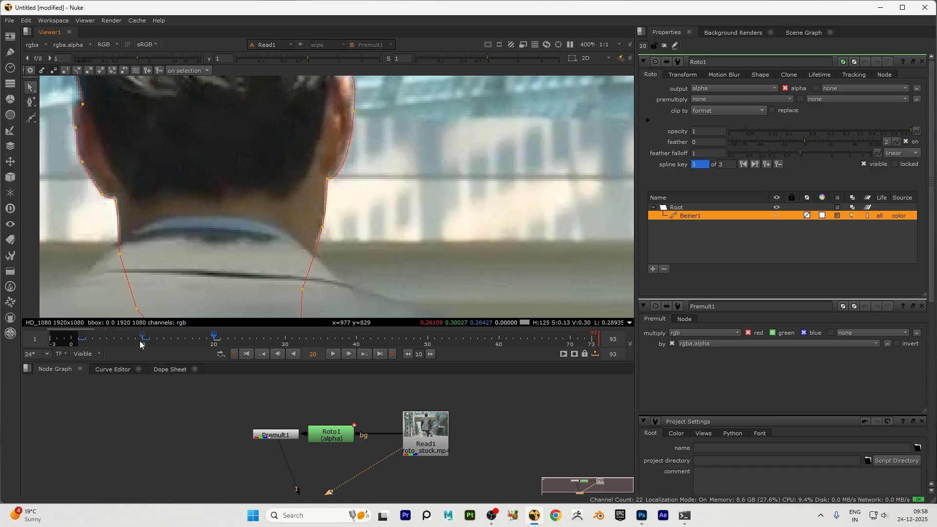
Switch the timeline range to In/Out and set the out point at frame 20.
left_click(90, 356)
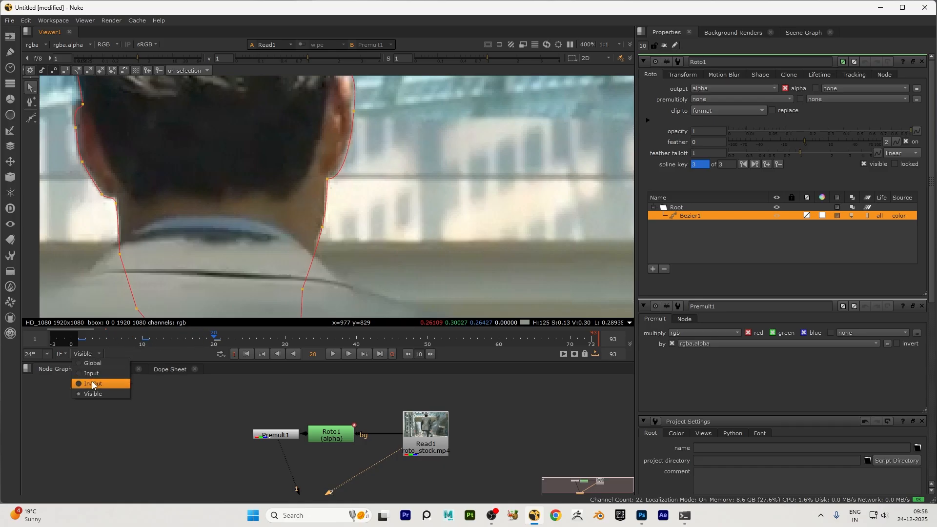
left_click(91, 382)
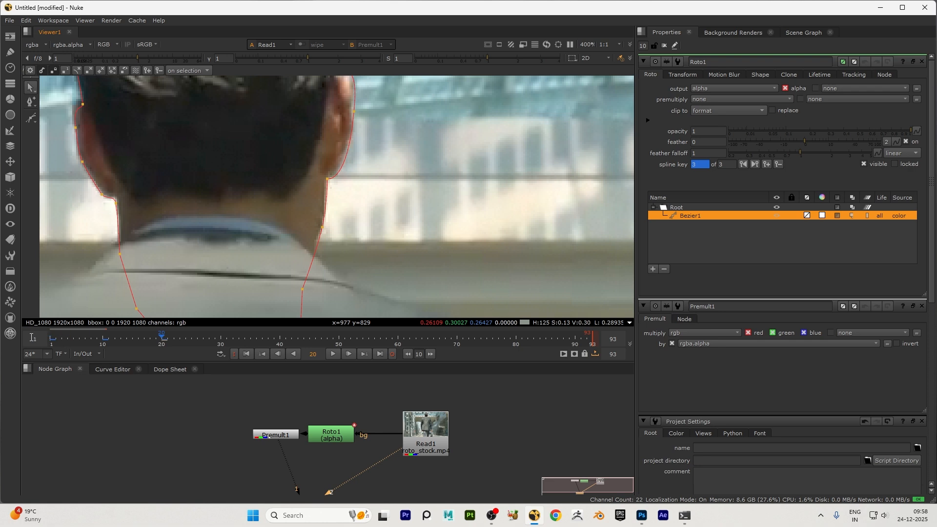
left_click(83, 354)
left_click(89, 383)
left_click_drag(131, 340, 163, 342)
scroll(179, 218, "down", 6)
scroll(180, 219, "down", 2)
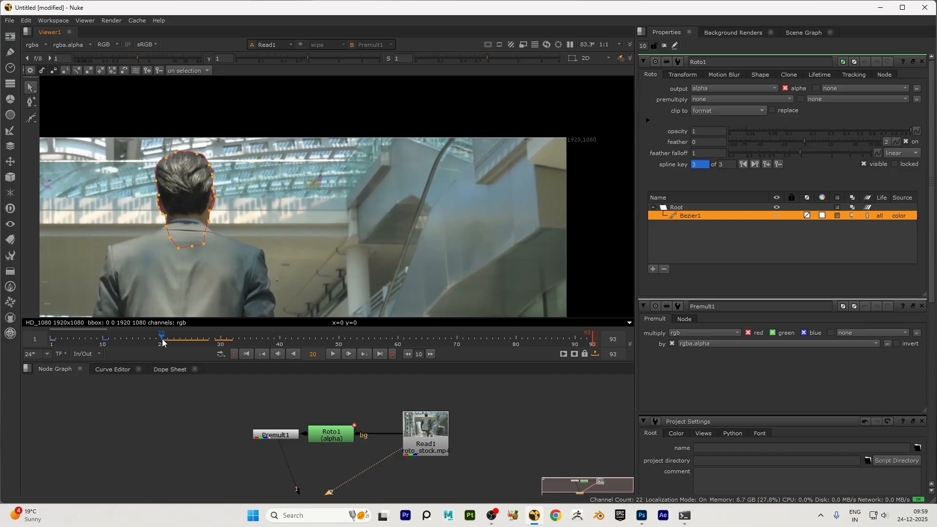
key("o")
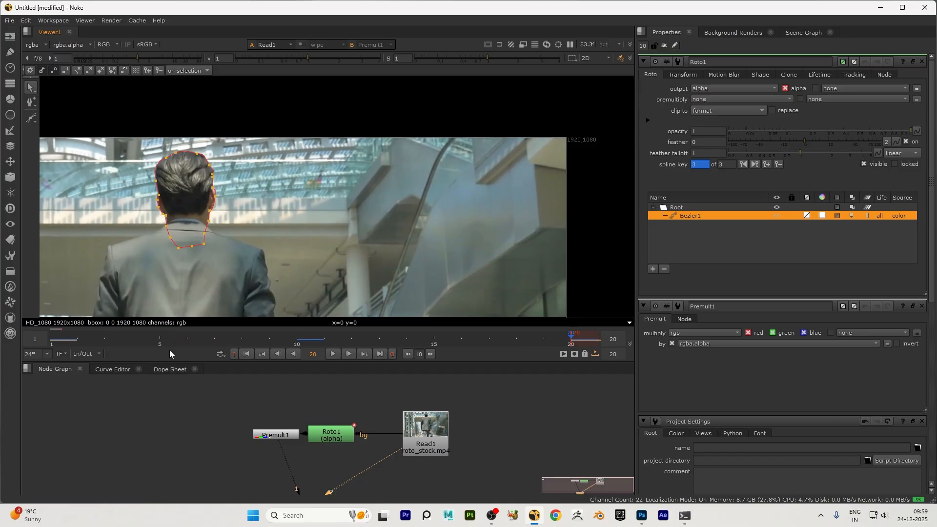
Play and step through frames 1 to 20 to check how the shape follows the head.
left_click_drag(499, 343, 159, 342)
left_click(332, 353)
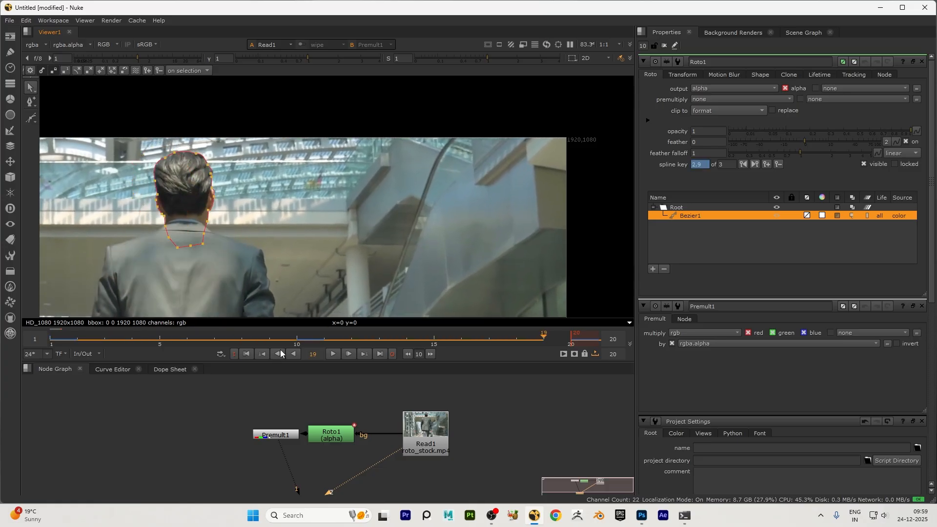
left_click(333, 354)
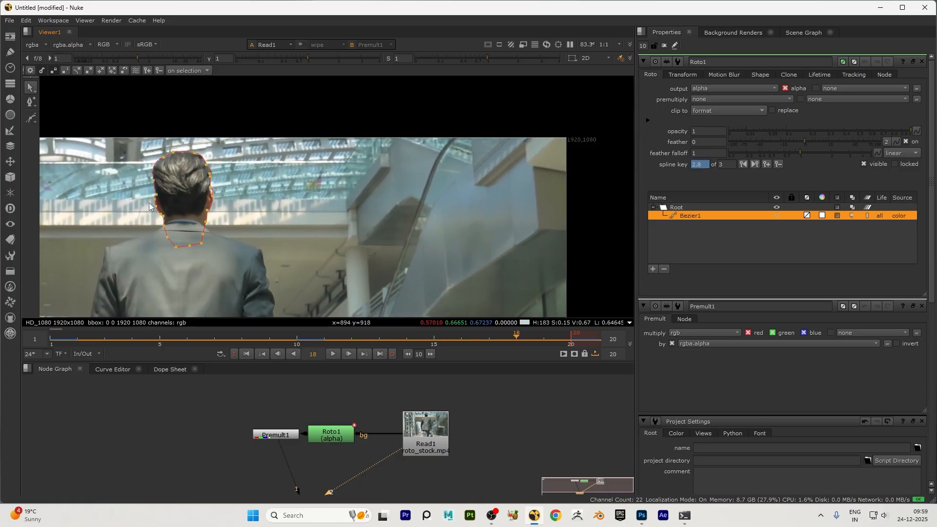
left_click(53, 333)
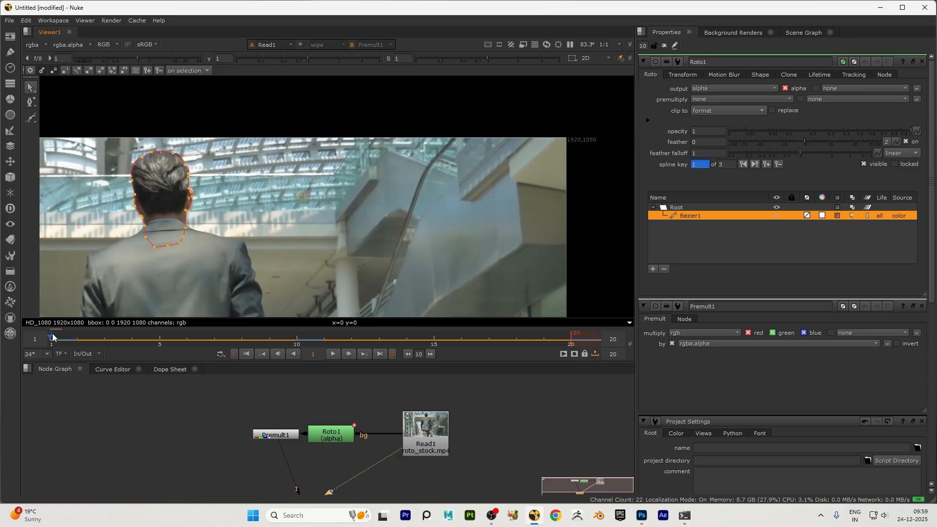
left_click(334, 353)
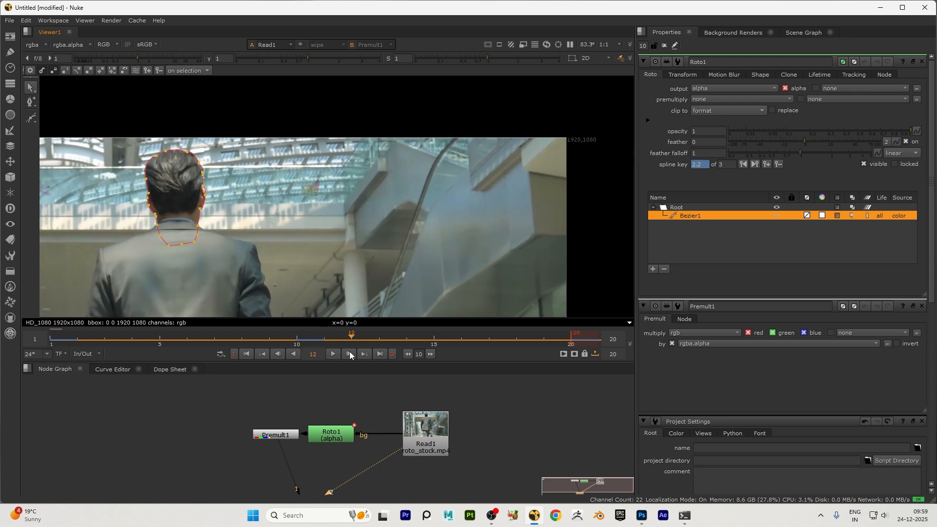
left_click(350, 352)
left_click(350, 352)
left_click(349, 353)
left_click(350, 352)
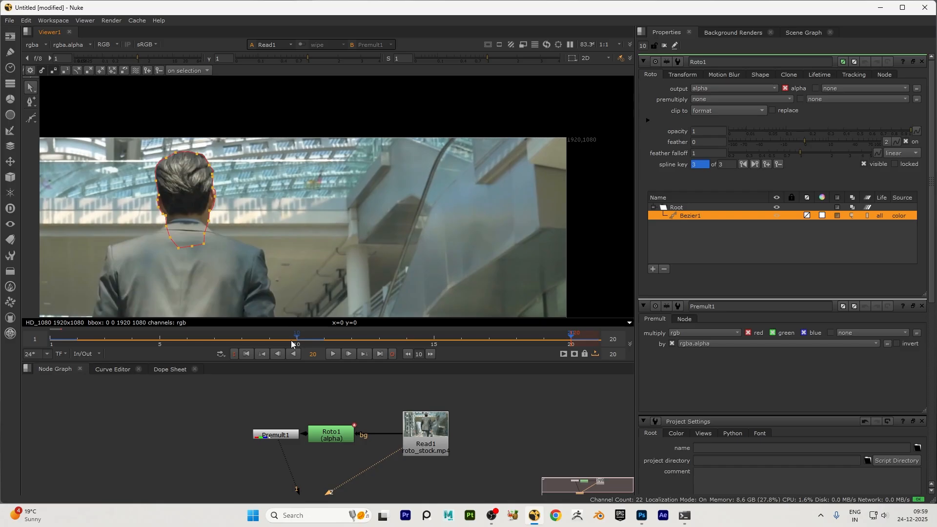
At frame 5, select the points around the top of the head and shift them to fit the hair's edge.
left_click(191, 341)
left_click_drag(191, 340, 160, 340)
scroll(160, 177, "up", 5)
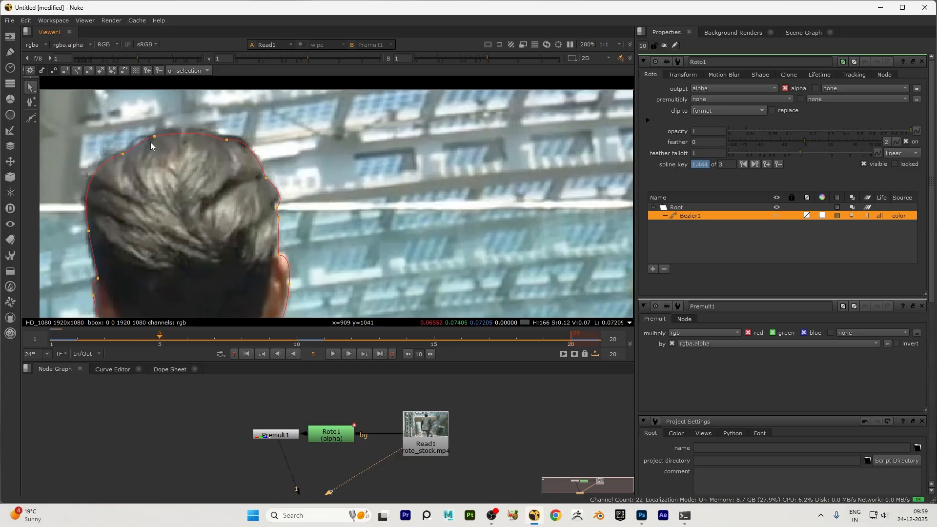
left_click_drag(61, 113, 306, 216)
scroll(213, 149, "up", 2)
left_click_drag(198, 141, 197, 134)
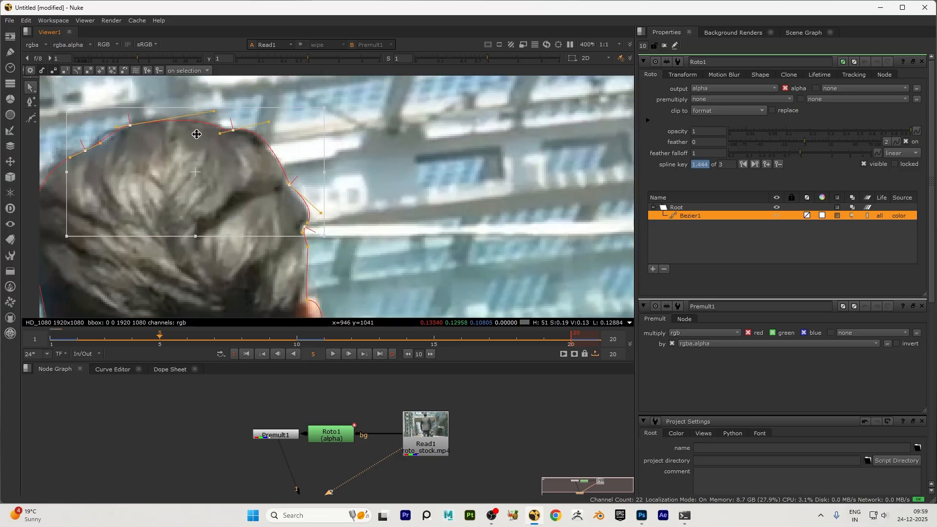
scroll(196, 134, "down", 5)
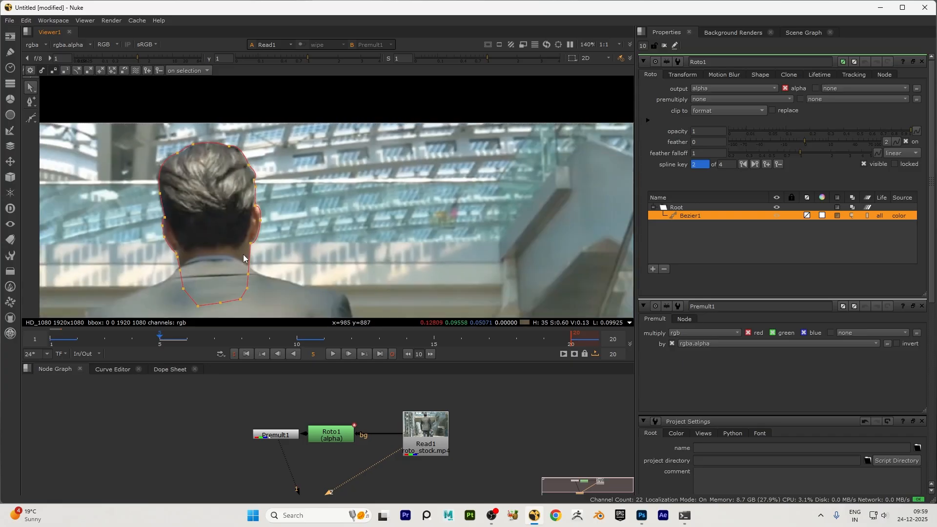
At frame 15, shift the points around the top of the head down slightly to match the hair.
left_click(424, 343)
scroll(198, 127, "up", 3)
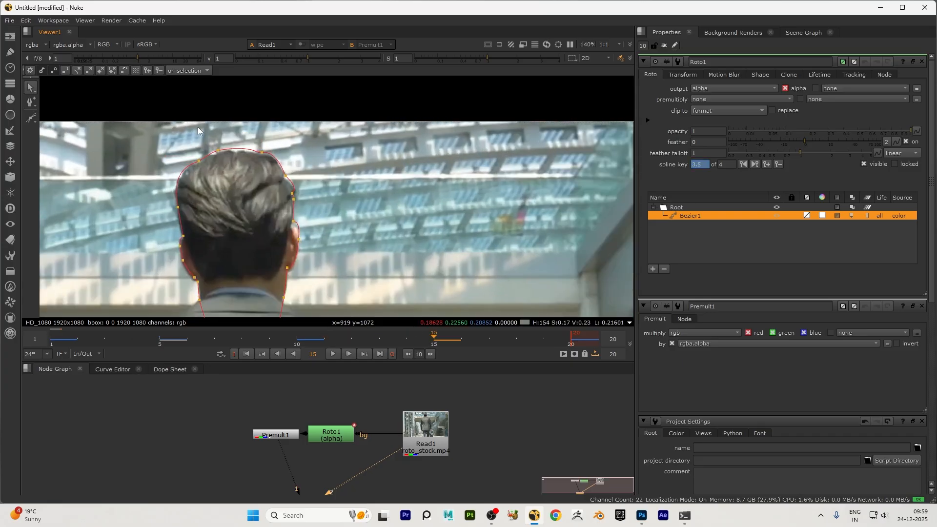
left_click_drag(127, 137, 390, 228)
scroll(209, 193, "up", 3)
left_click_drag(239, 185, 238, 190)
scroll(314, 142, "down", 6)
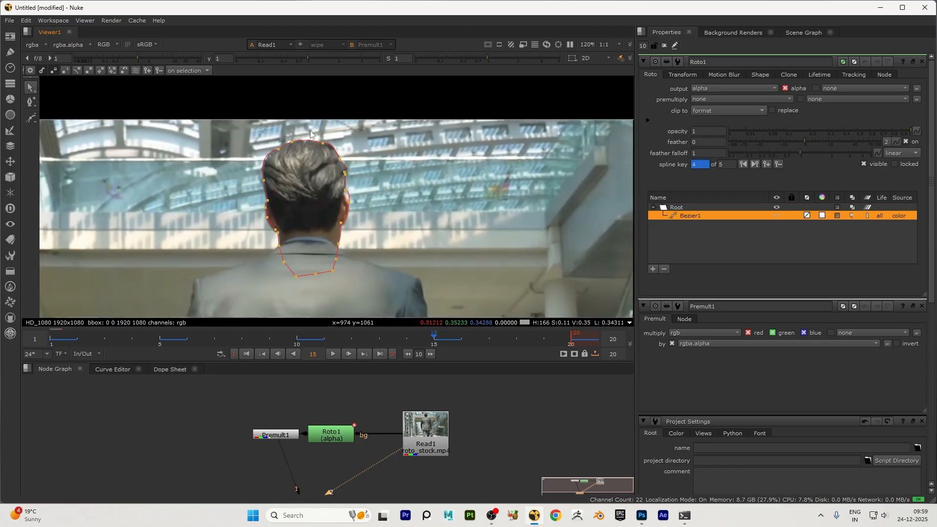
Move the right ear's points down to fit the ear at frame 15.
scroll(347, 197, "up", 4)
left_click_drag(363, 177, 319, 256)
scroll(333, 227, "up", 3)
left_click_drag(341, 223, 340, 235)
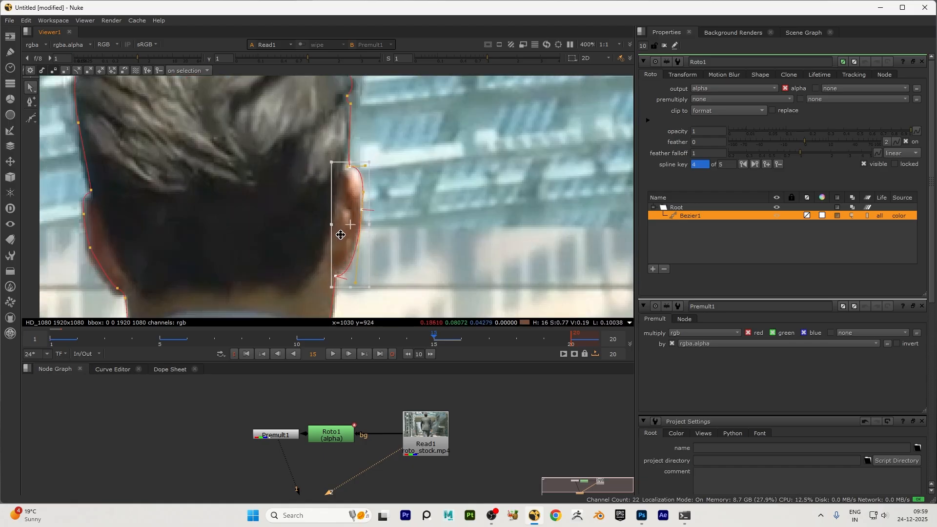
scroll(337, 224, "down", 3)
left_click(418, 244)
scroll(373, 194, "down", 3)
Inspect the head shape's fit around the right ear at frame 20.
left_click(572, 339)
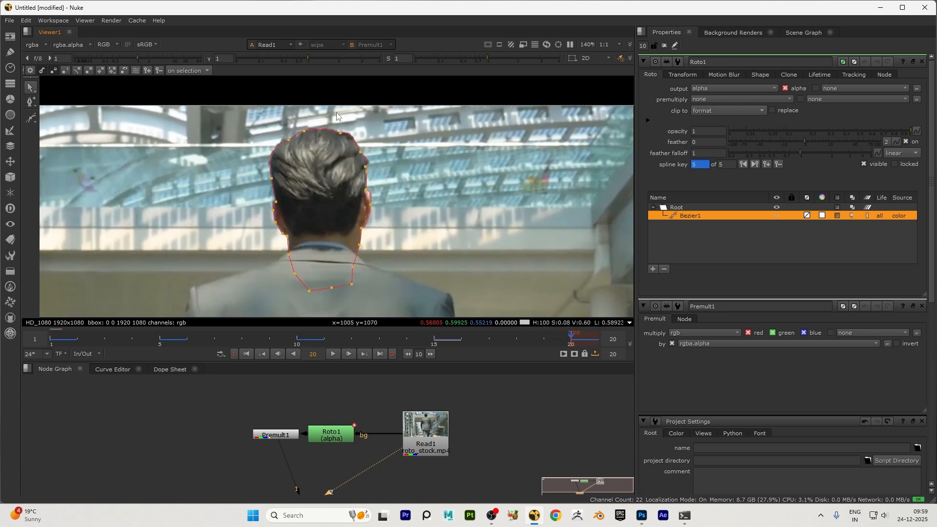
scroll(337, 185, "up", 2)
scroll(398, 242, "up", 2)
left_click_drag(389, 196, 360, 259)
scroll(384, 230, "up", 2)
scroll(279, 187, "down", 5)
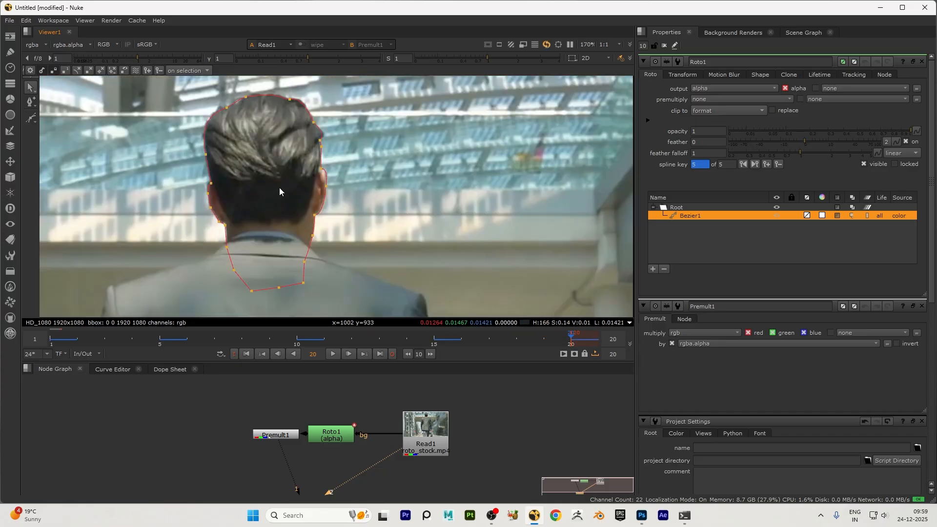
Inspect the premultiplied head cutout at frame 7, toggling the alpha channel and hiding the shape overlay.
left_click_drag(400, 339, 214, 339)
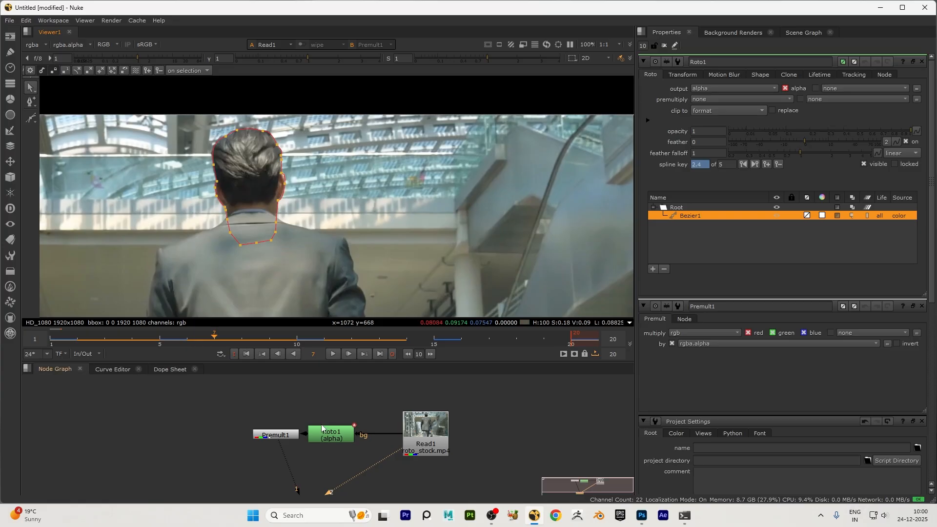
key("1")
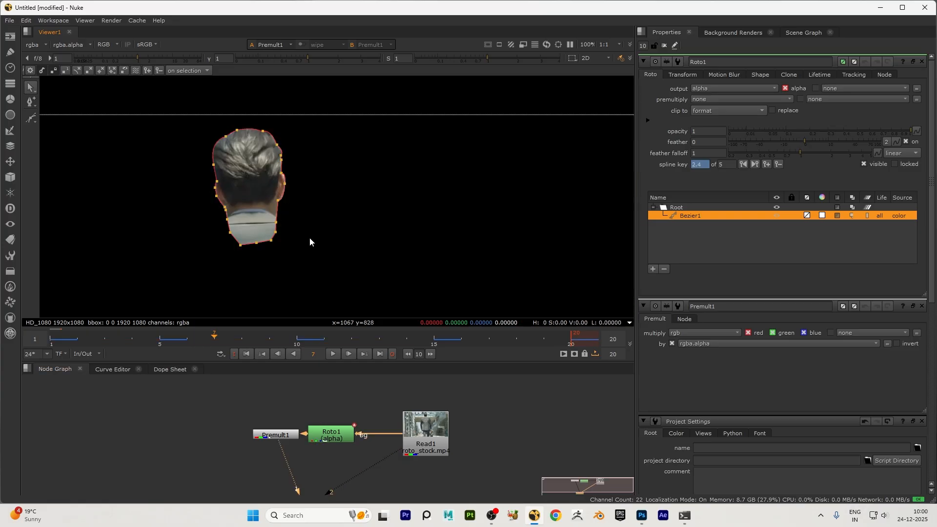
key("a")
key("a")
key("a")
key("a")
key("o")
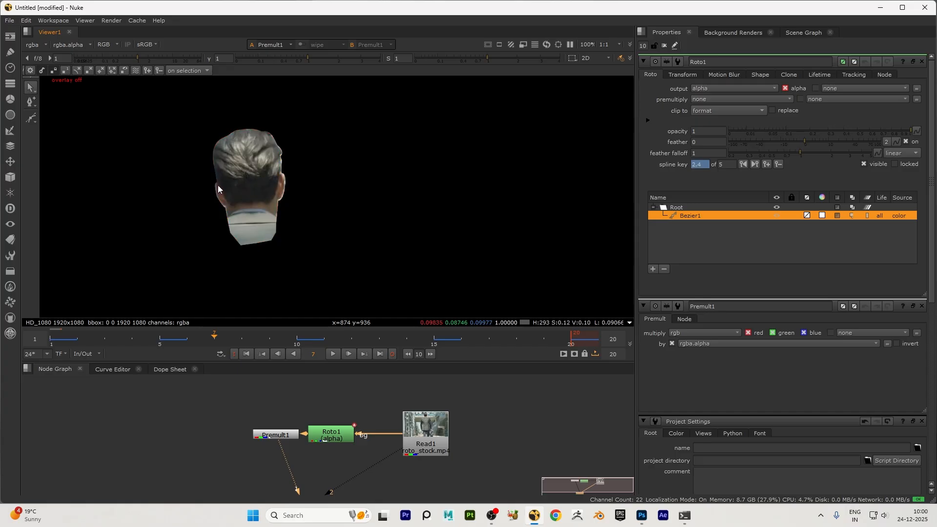
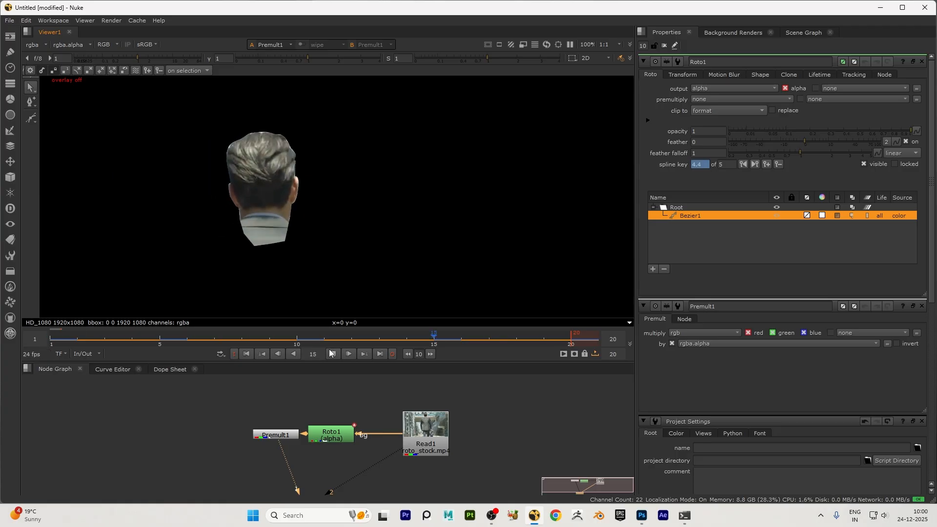
Play back the premultiplied head cutout and scrub back to frame 7 to check its edges.
left_click(331, 353)
scroll(298, 158, "up", 3)
scroll(278, 263, "down", 2)
left_click_drag(322, 344, 214, 342)
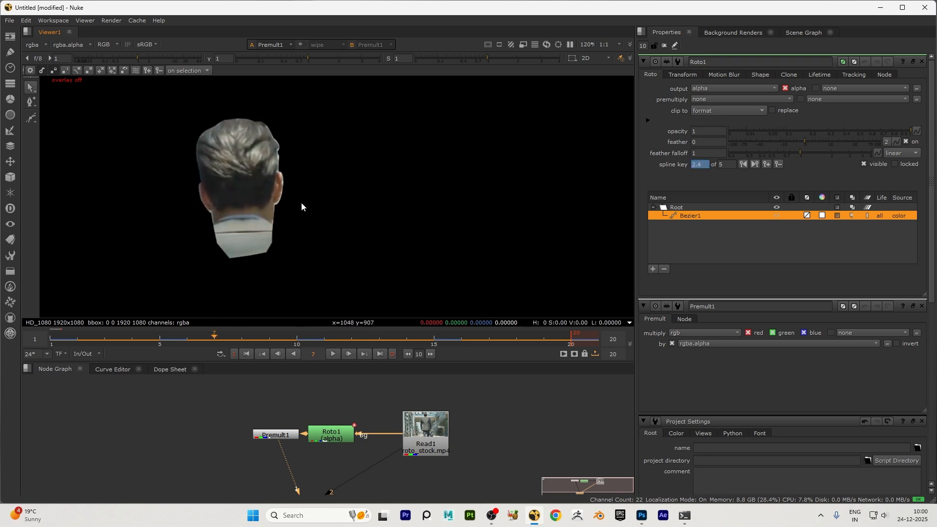
Compare the original footage with the premultiplied head cutout at frame 7 by switching the viewer repeatedly between them.
key("2")
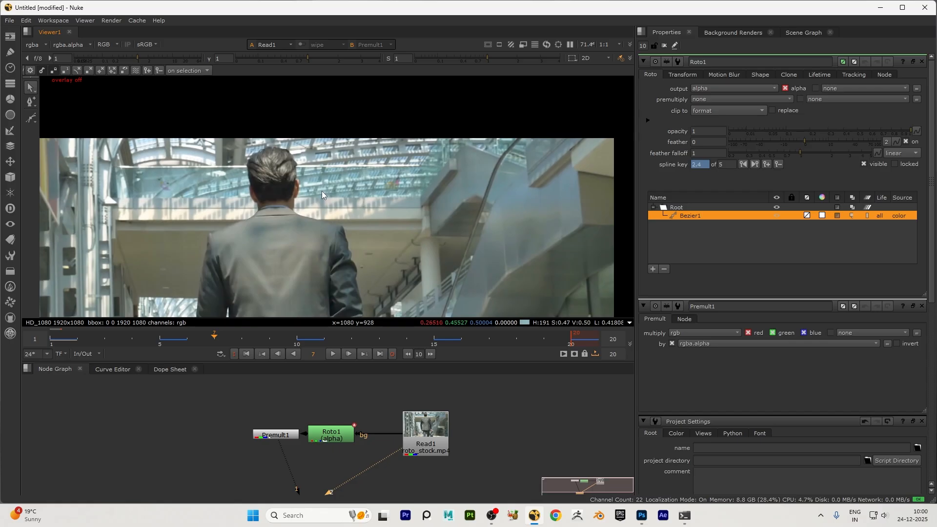
scroll(321, 192, "up", 1)
scroll(353, 413, "down", 2)
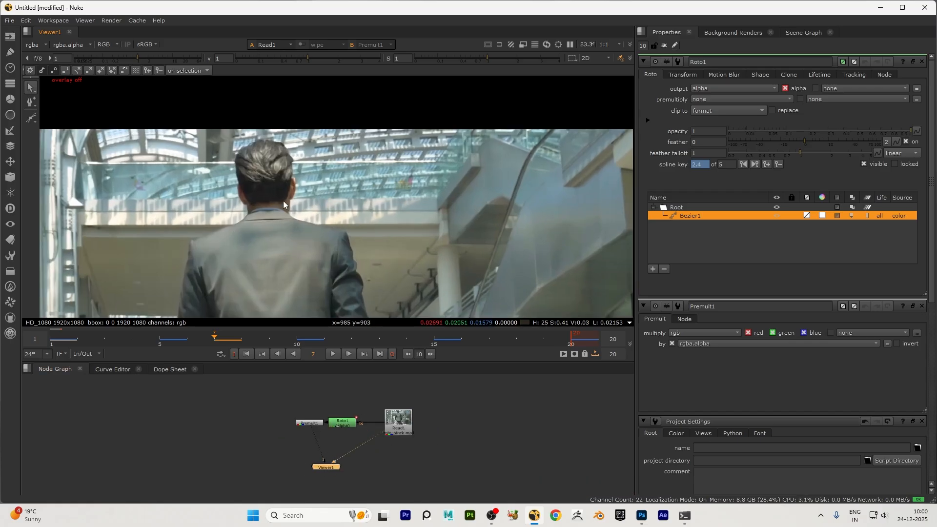
key("1")
key("2")
key("1")
key("2")
key("1")
key("2")
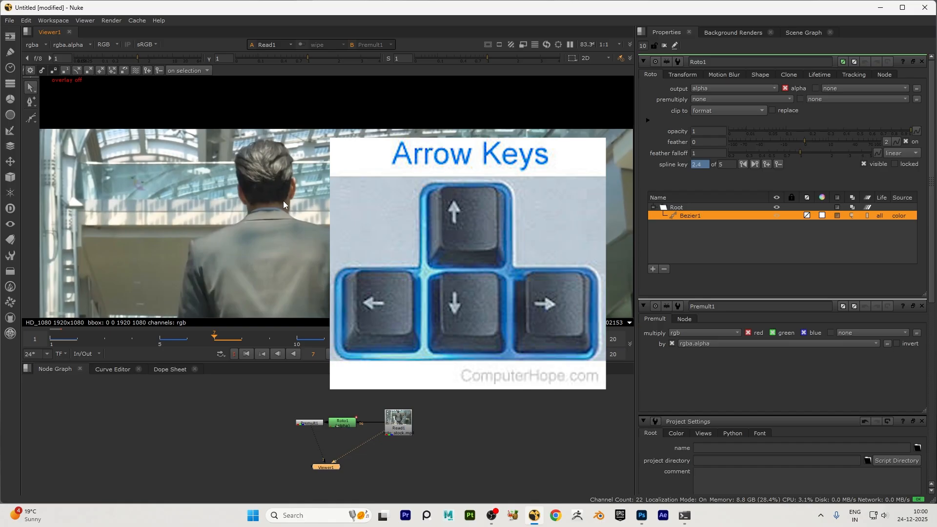
key("1")
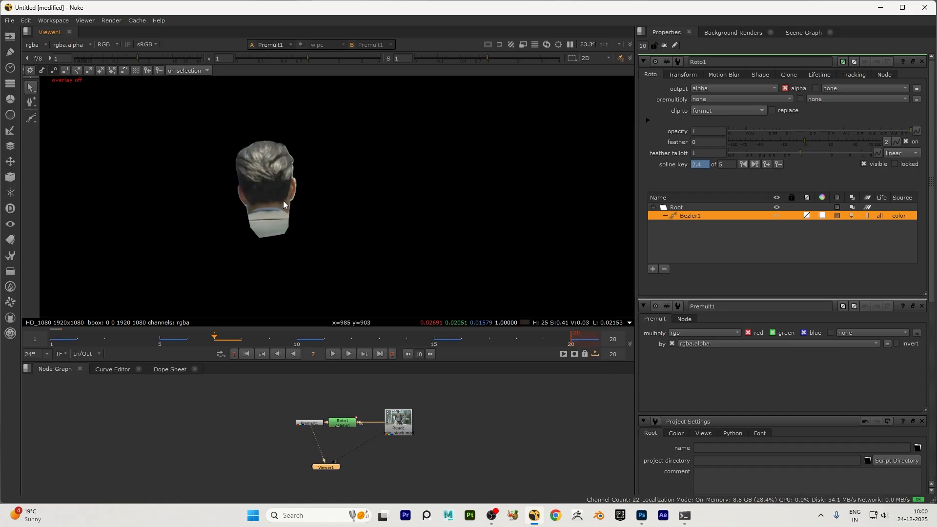
key("2")
key("1")
key("2")
key("1")
key("2")
key("1")
key("2")
key("1")
key("2")
key("1")
key("2")
Show the shape overlay again over the original footage and activate the Bezier drawing tool.
key("q")
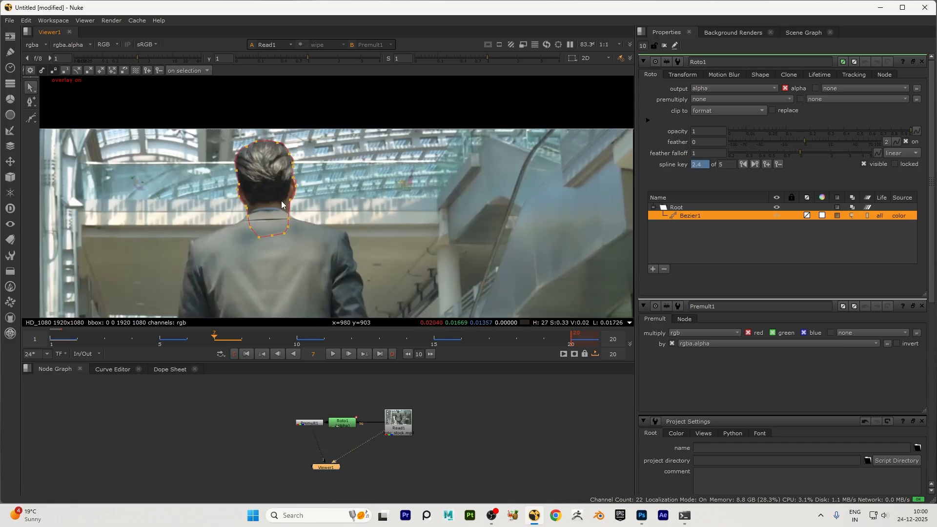
scroll(286, 198, "down", 2)
scroll(287, 191, "down", 3)
scroll(273, 209, "up", 6)
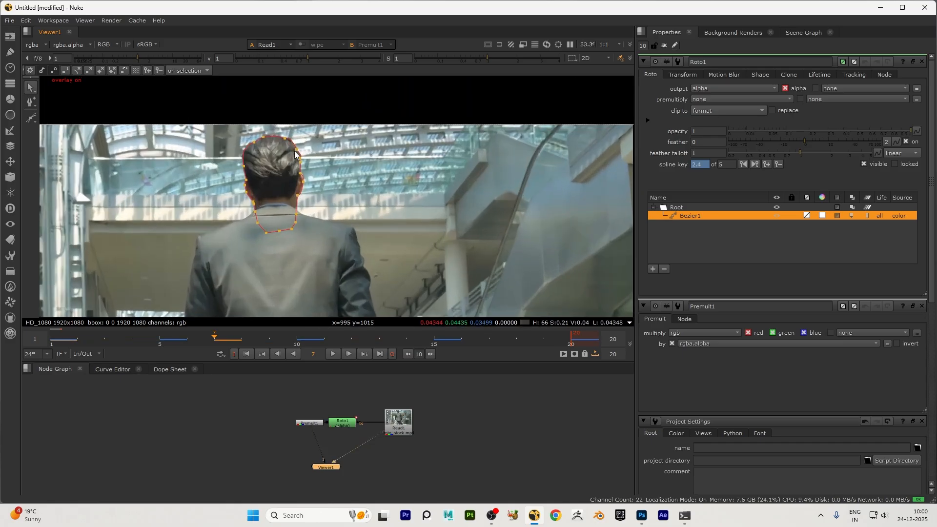
scroll(288, 205, "down", 3)
left_click(445, 420)
scroll(247, 141, "down", 3)
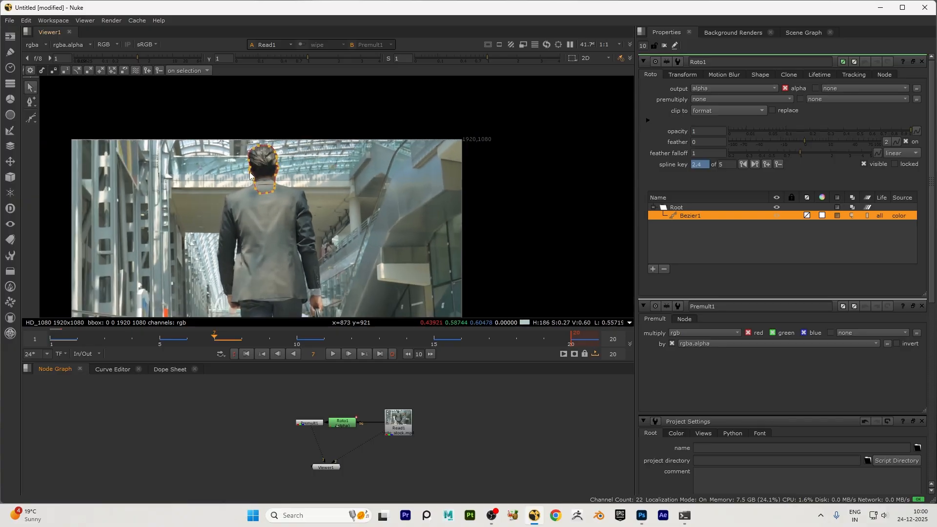
scroll(253, 162, "up", 1)
left_click(30, 120)
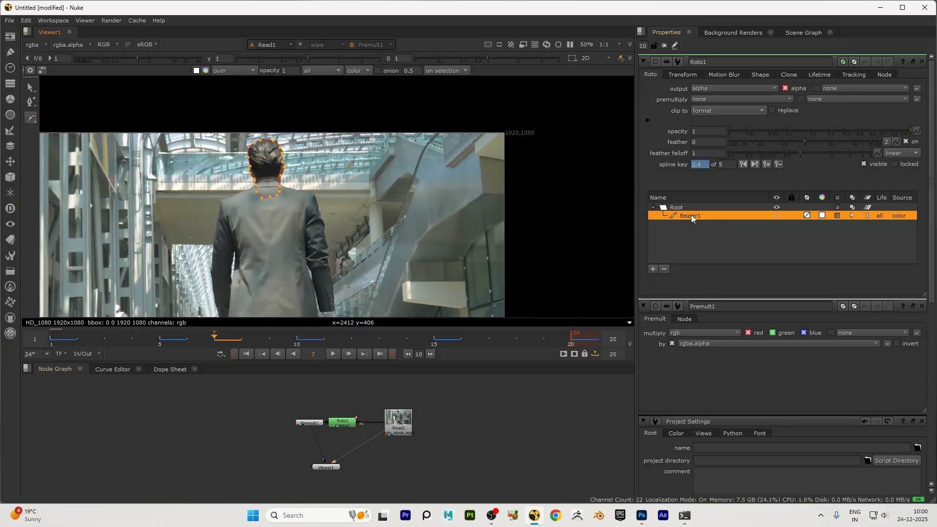
scroll(766, 338, "down", 8)
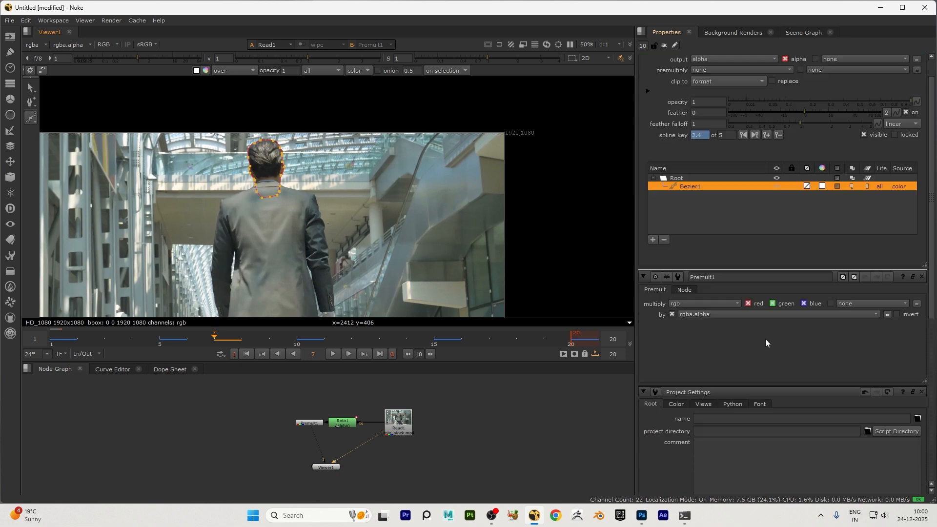
scroll(754, 376, "up", 6)
scroll(754, 376, "up", 2)
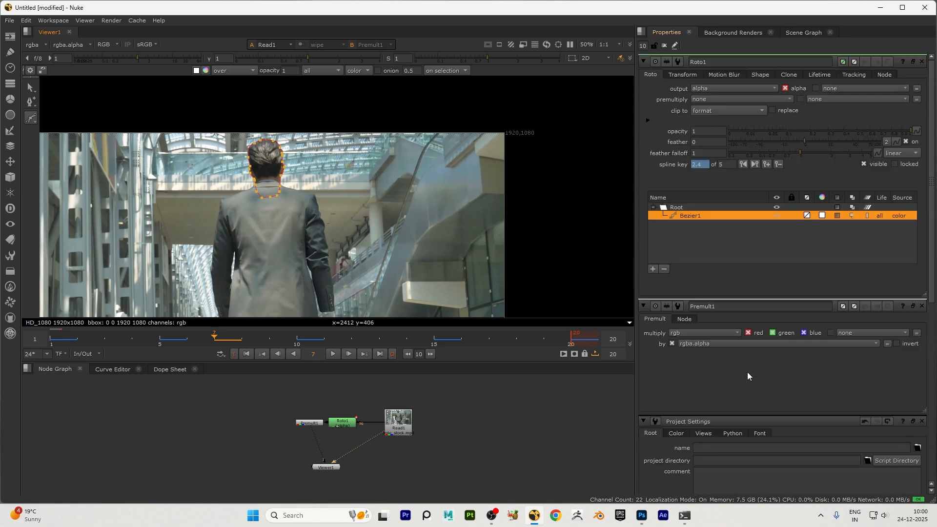
double_click(705, 63)
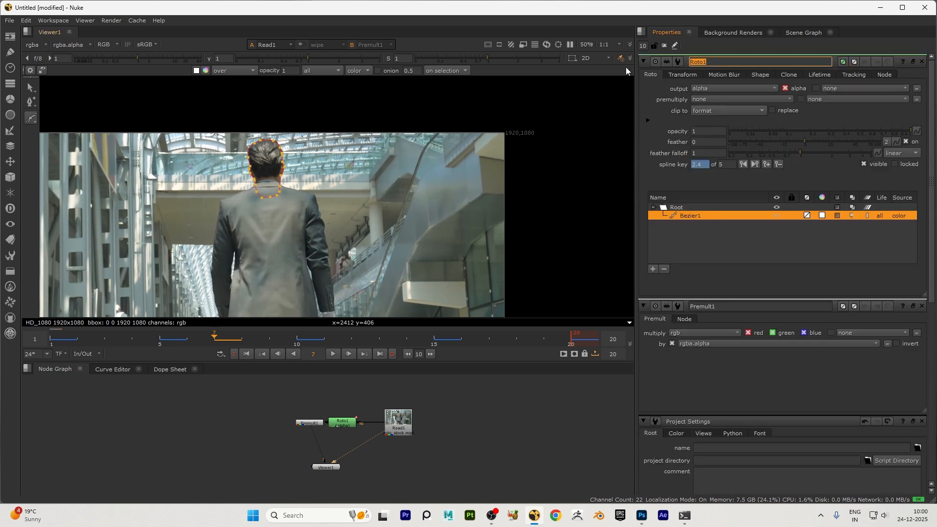
left_click(726, 307)
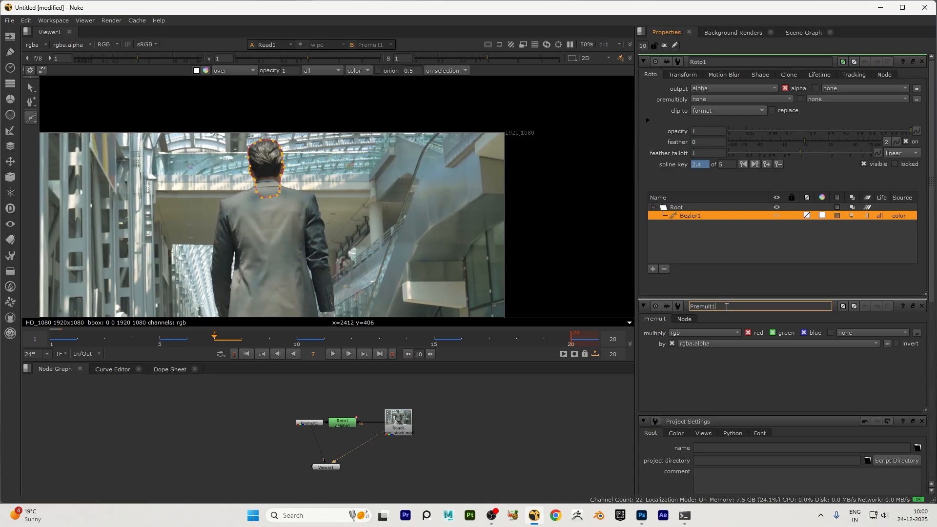
scroll(660, 308, "down", 2)
scroll(660, 307, "down", 1)
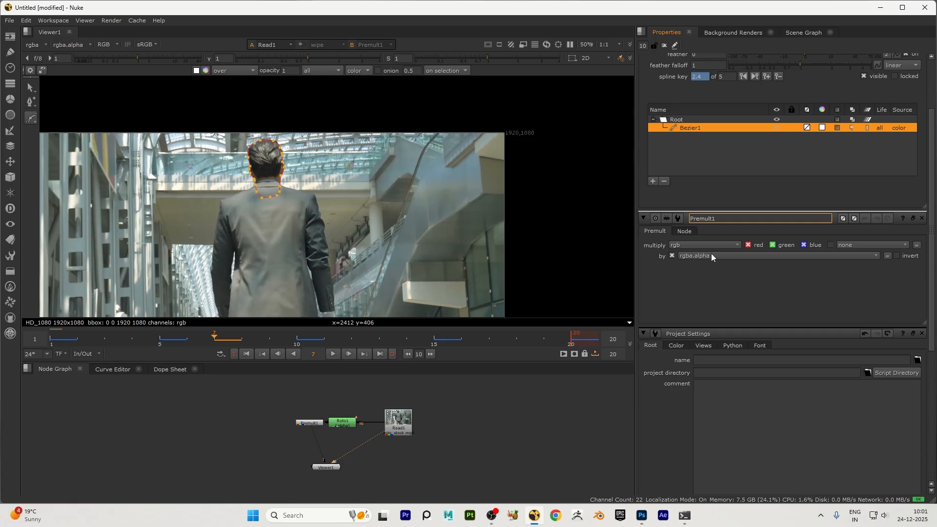
Limit the number of open node property panels to 1 and show the Roto1 node's properties.
left_click(642, 45)
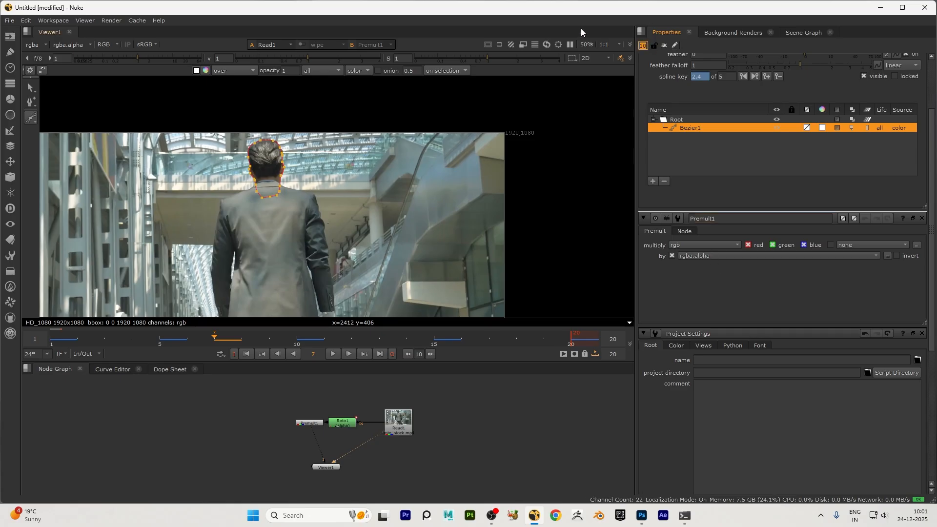
type("1")
key("Return")
left_click(541, 430)
left_click(344, 422)
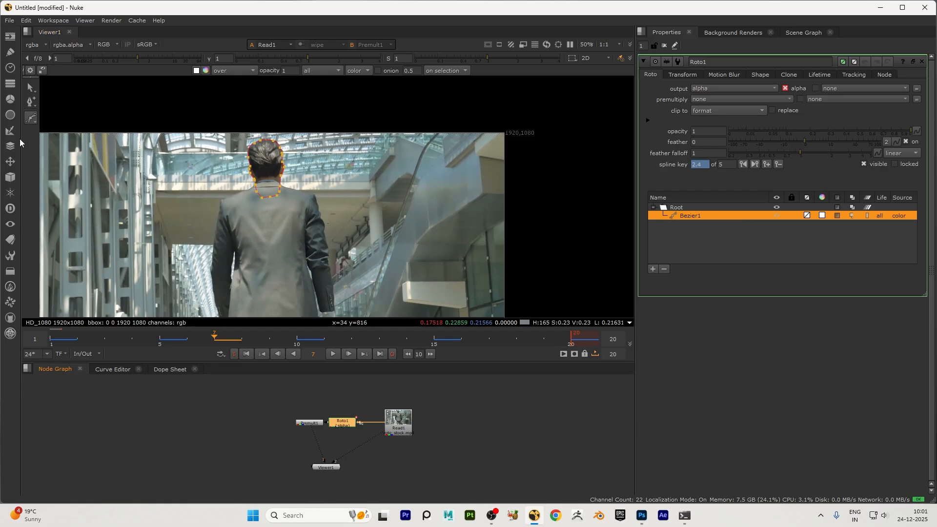
Rename the Bezier1 shape to head.
double_click(692, 215)
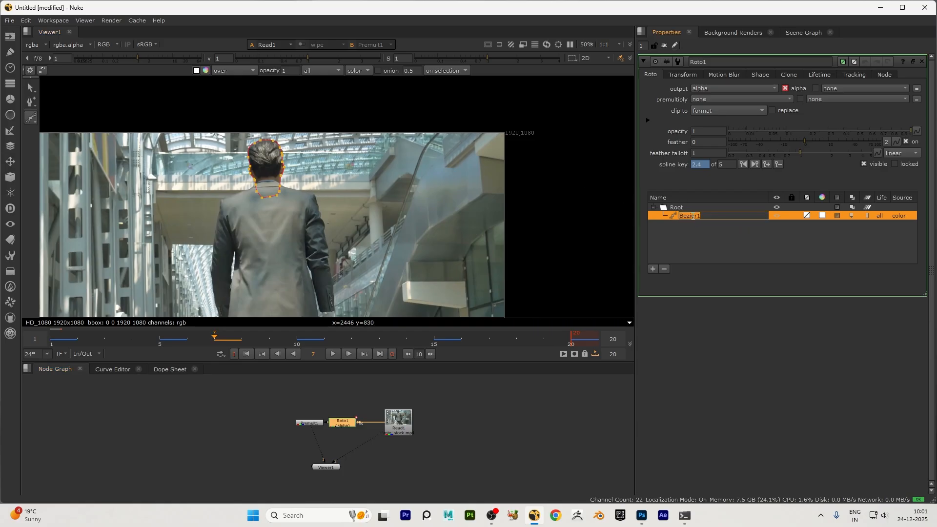
type("head")
key("Return")
left_click(537, 426)
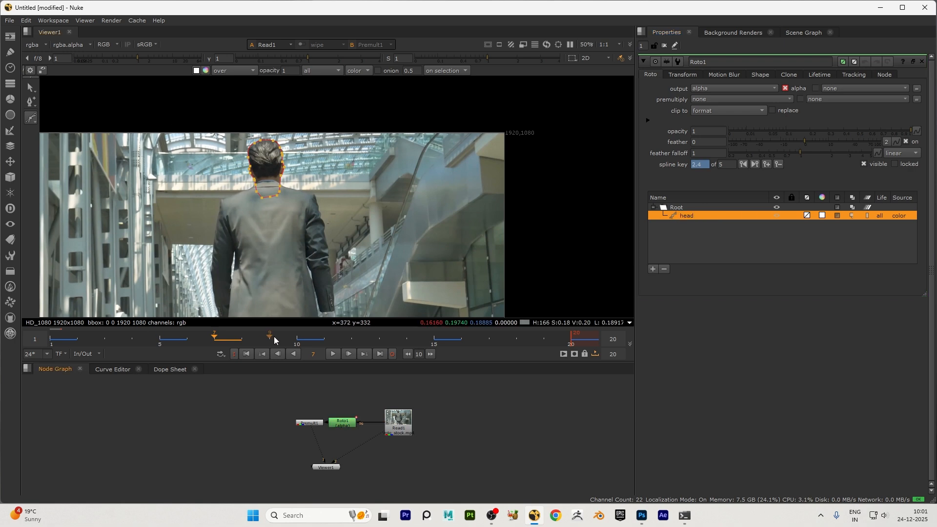
Move the playhead to frame 1 to begin a separate body shape there.
left_click_drag(237, 339, 170, 336)
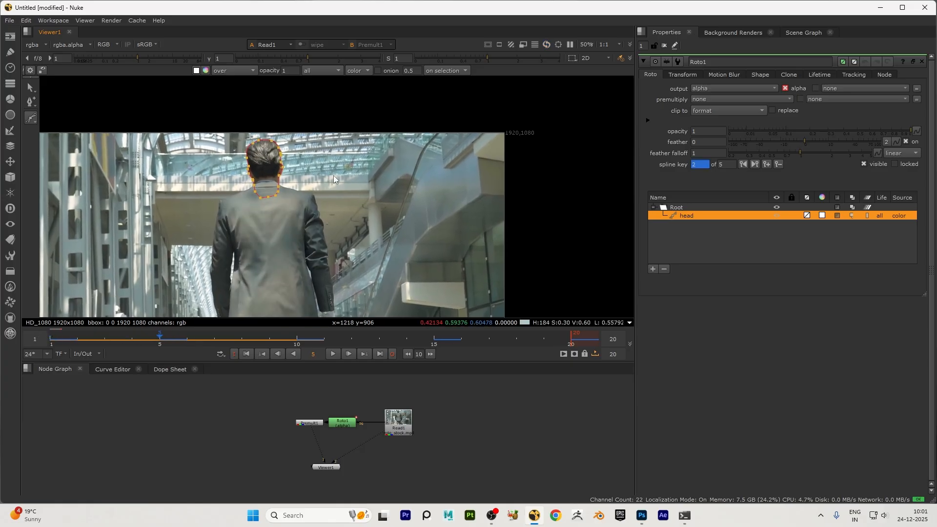
scroll(333, 174, "down", 3)
scroll(270, 233, "up", 3)
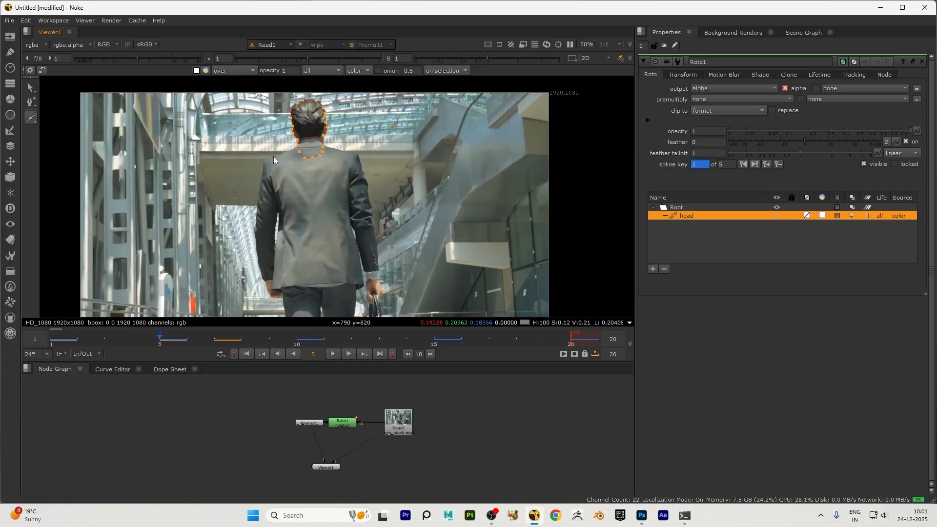
left_click(145, 339)
left_click_drag(145, 339, 20, 321)
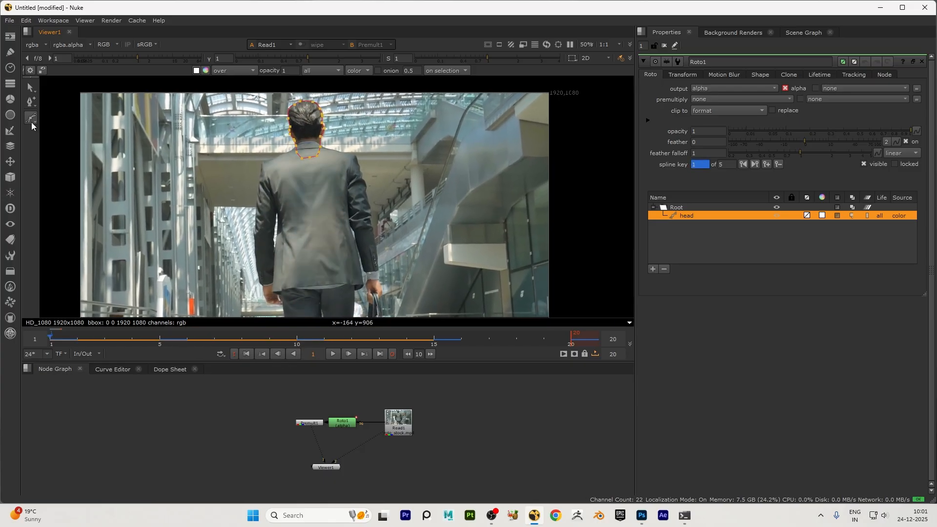
scroll(306, 162, "up", 6)
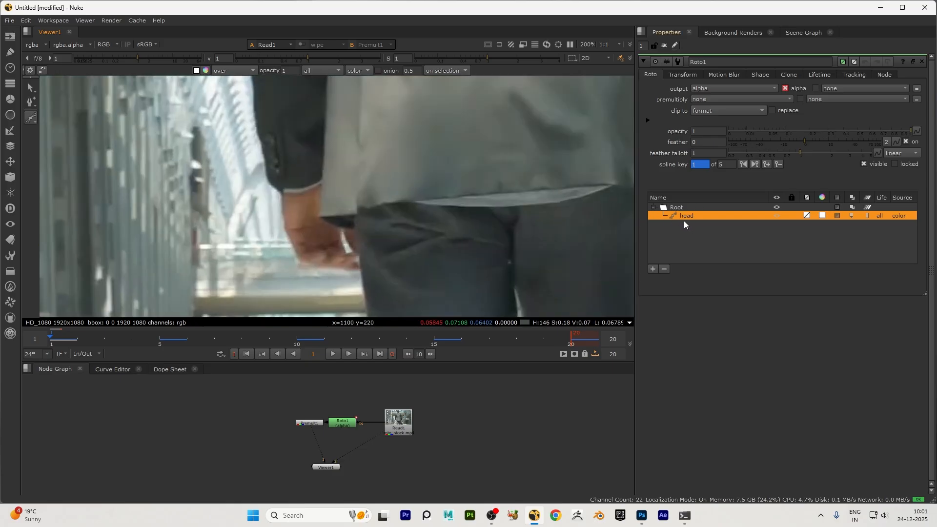
scroll(368, 245, "up", 3)
left_click(360, 294)
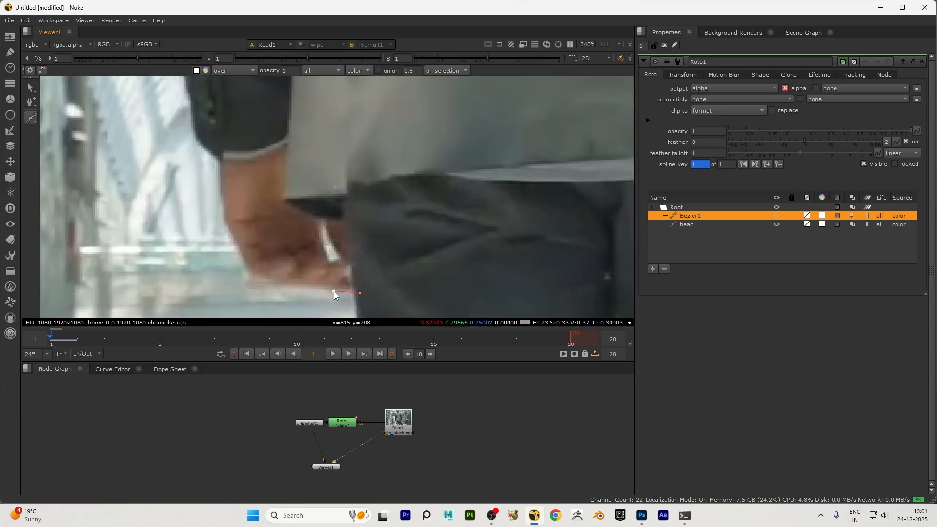
left_click(314, 285)
scroll(324, 244, "down", 3)
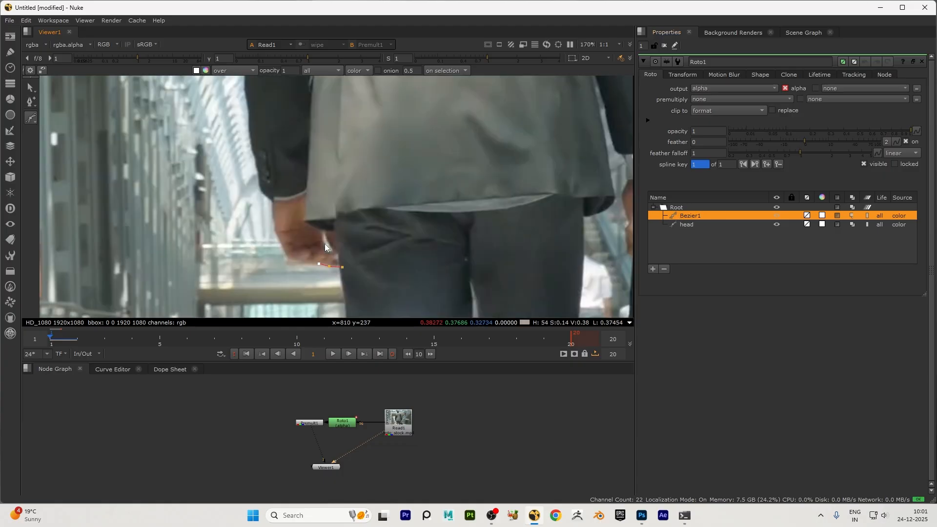
scroll(312, 262, "up", 3)
left_click(296, 260)
left_click(262, 251)
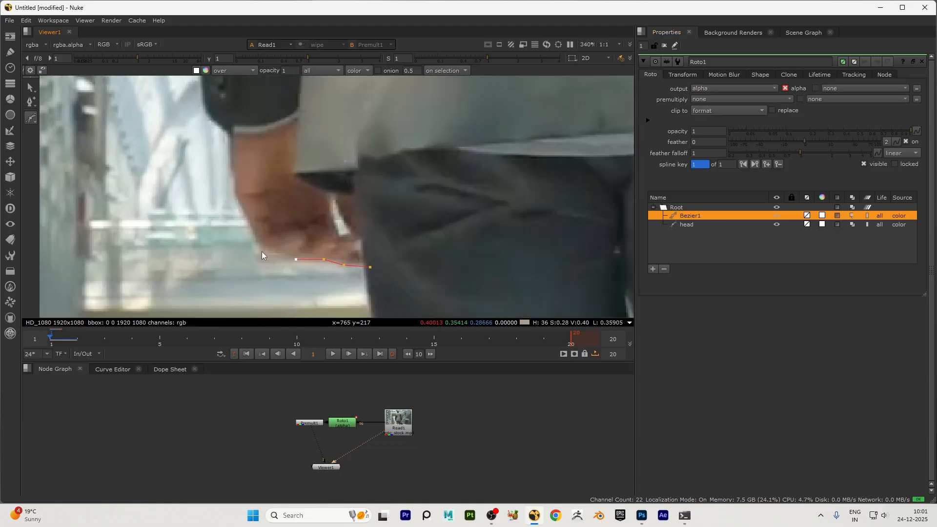
key("ctrl+z")
key("ctrl+z")
key("ctrl+z")
key("ctrl+z")
key("ctrl+z")
key("ctrl+y")
key("ctrl+z")
Start a new Bezier shape at the man's left fingertips beside the trousers and trace the hand's outer edge up to the wrist.
left_click(367, 265)
left_click_drag(323, 262, 308, 256)
left_click(262, 250)
left_click_drag(256, 239, 252, 230)
left_click(236, 195)
scroll(231, 203, "down", 5)
scroll(244, 234, "up", 5)
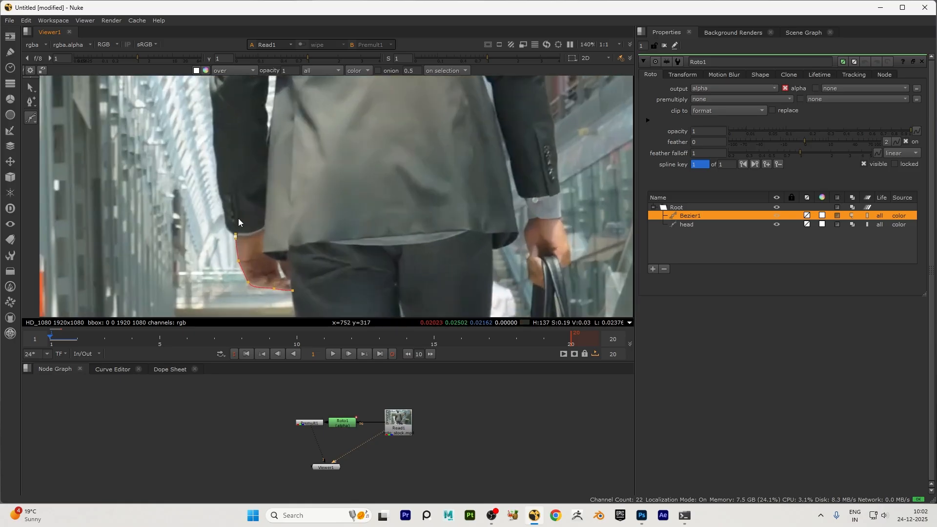
Continue the body shape from the left cuff up the outer edge of the lower sleeve.
scroll(209, 218, "down", 5)
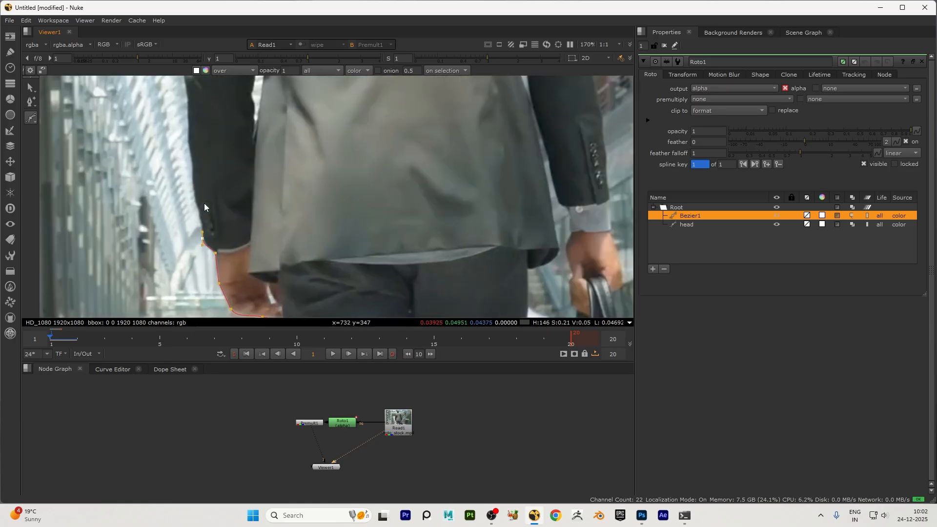
scroll(197, 176, "up", 2)
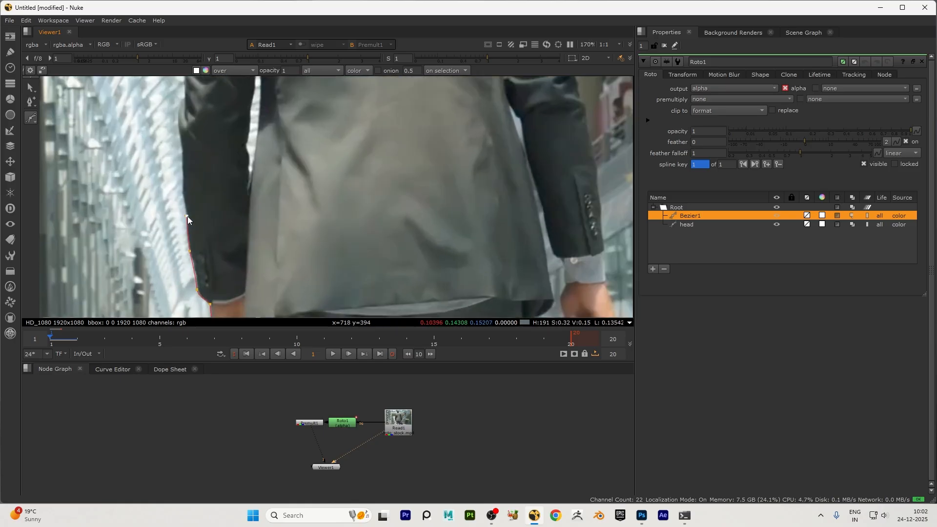
scroll(183, 151, "up", 2)
left_click(177, 141)
scroll(178, 142, "down", 6)
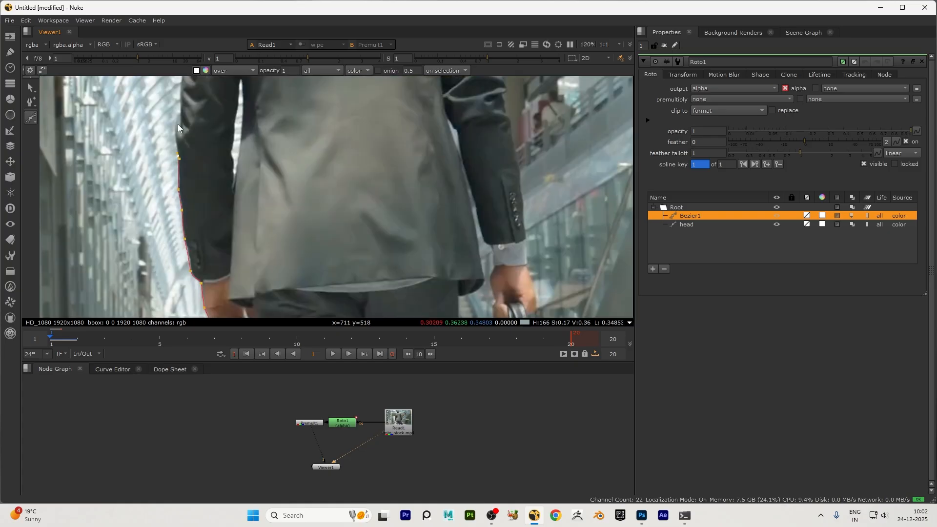
Continue the body shape from the left lower sleeve up past the elbow along the upper arm's outer edge.
scroll(178, 124, "up", 5)
left_click(175, 122)
left_click(181, 103)
scroll(150, 159, "down", 5)
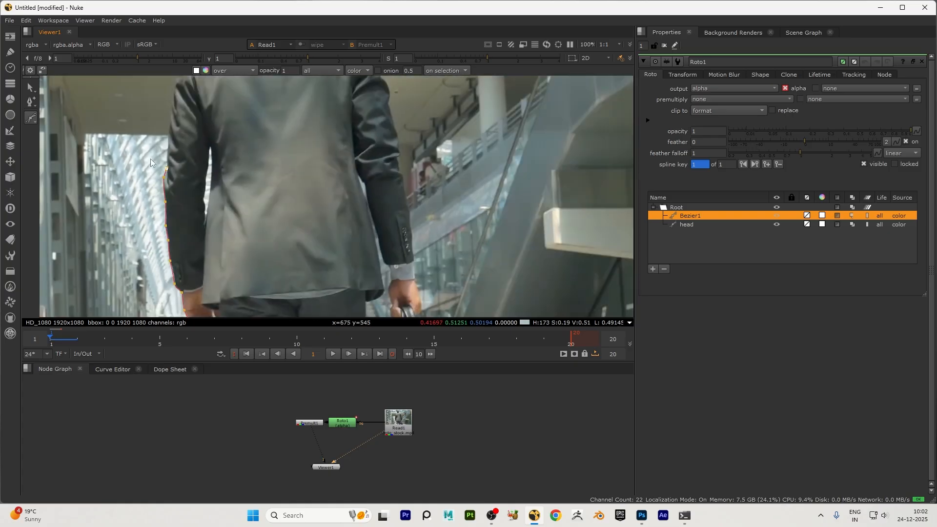
scroll(190, 142, "up", 7)
left_click(195, 104)
middle_click_drag(195, 104, 175, 213)
scroll(183, 152, "down", 6)
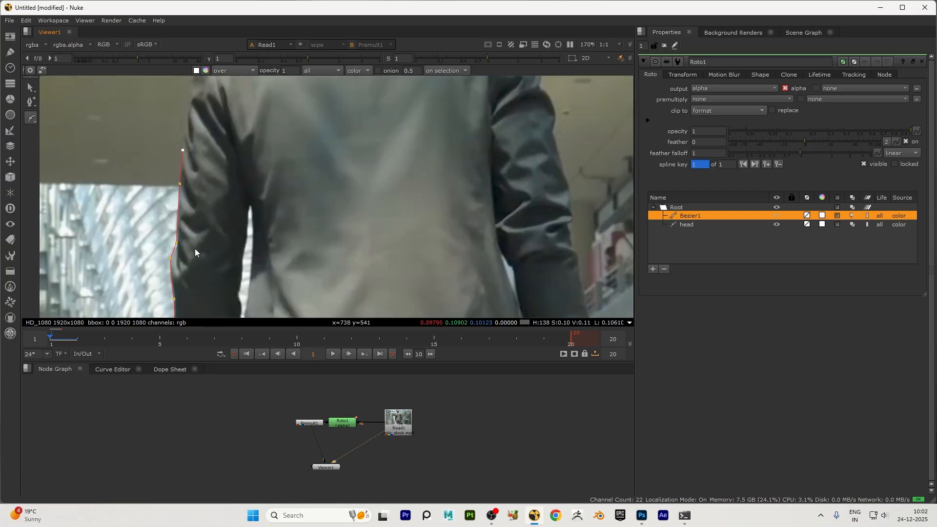
Extend the body shape up the left upper sleeve and round the outer corner of the shoulder.
scroll(193, 181, "up", 5)
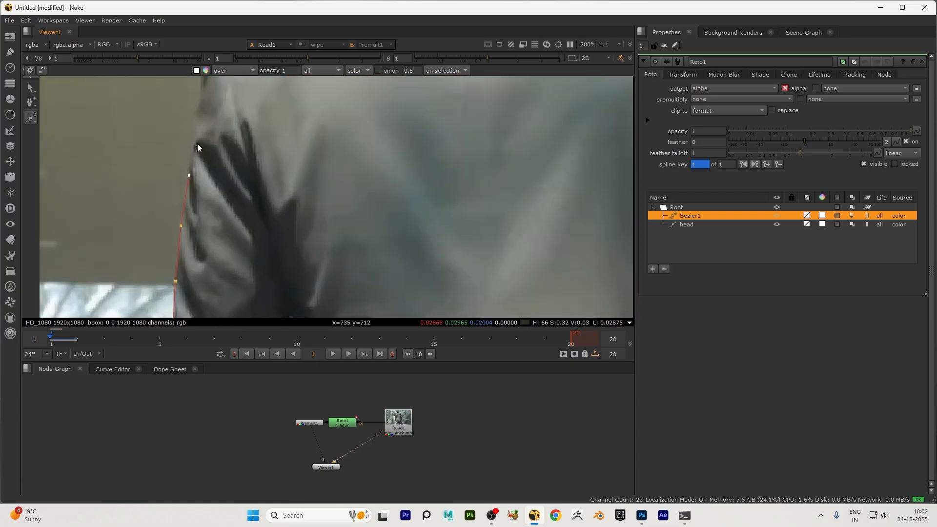
scroll(191, 127, "down", 2)
scroll(204, 193, "down", 4)
scroll(191, 151, "up", 7)
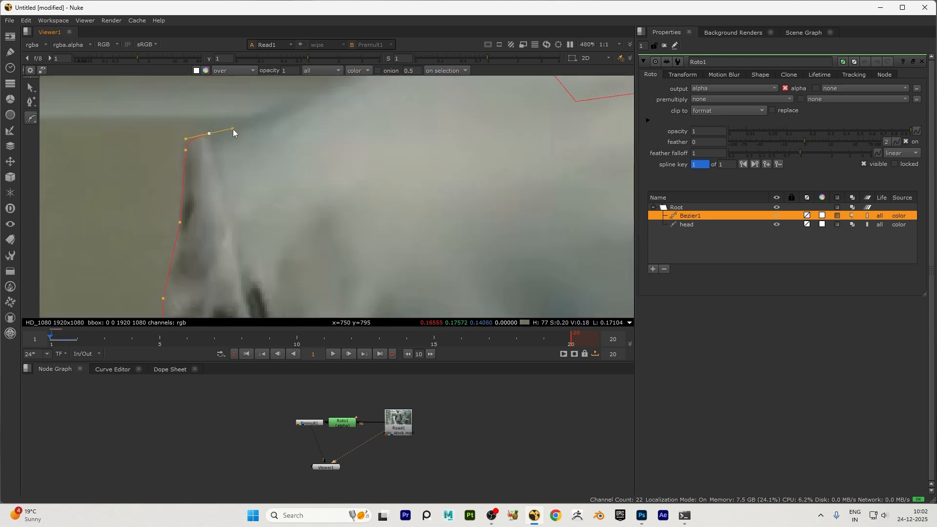
Trace the body shape along the left shoulder slope and curve it up to the collar beside the neck.
scroll(233, 129, "down", 3)
left_click(256, 137)
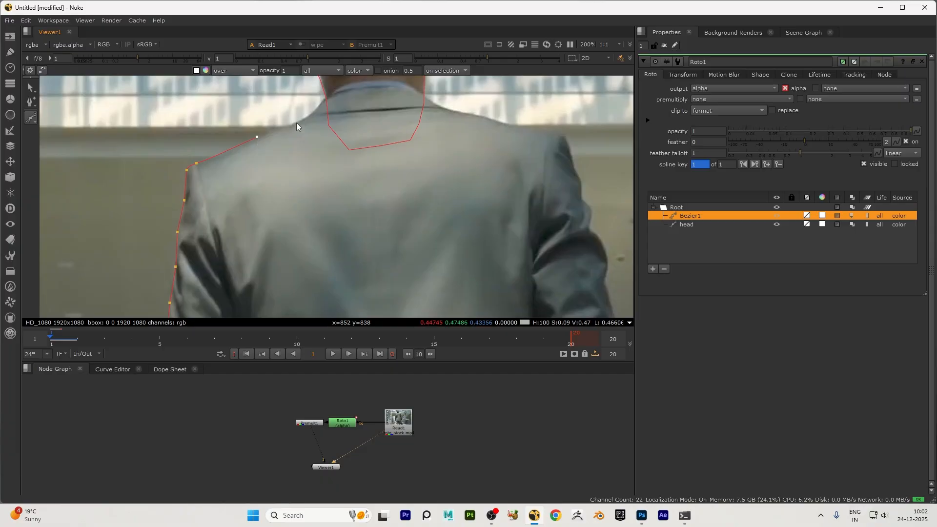
scroll(312, 113, "up", 3)
key("ctrl+z")
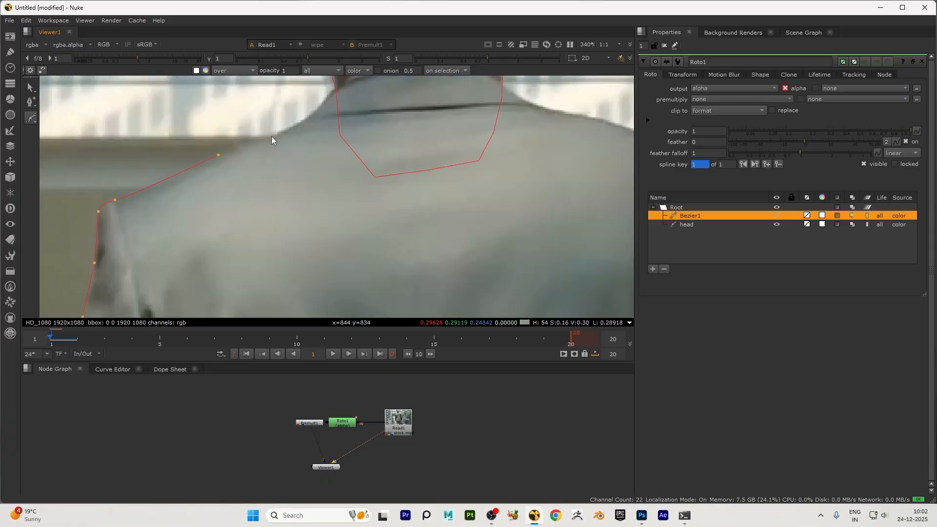
scroll(318, 115, "down", 3)
scroll(270, 185, "up", 3)
left_click_drag(303, 152, 337, 105)
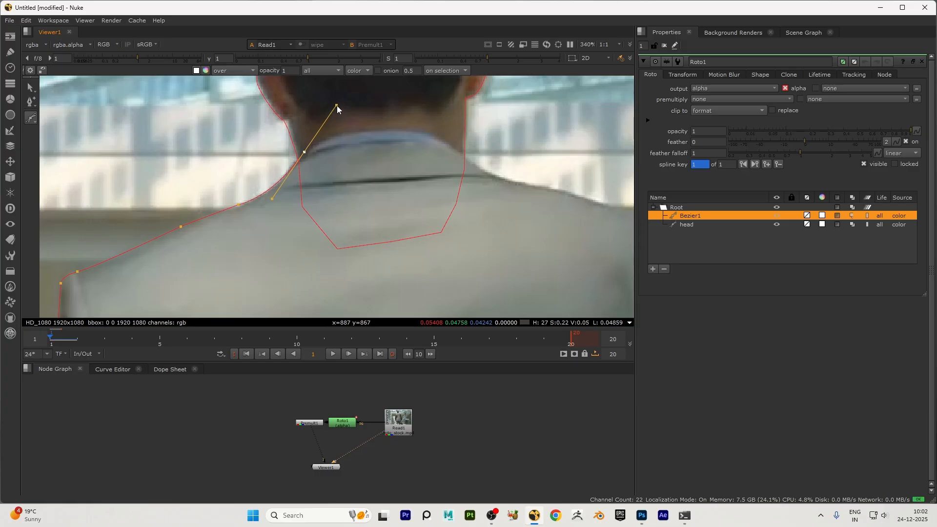
Carry the shape across the neck and down inside the jacket back, roughly parallel to the left arm, to near the hem.
scroll(300, 176, "down", 3)
scroll(352, 169, "down", 3)
scroll(330, 205, "up", 2)
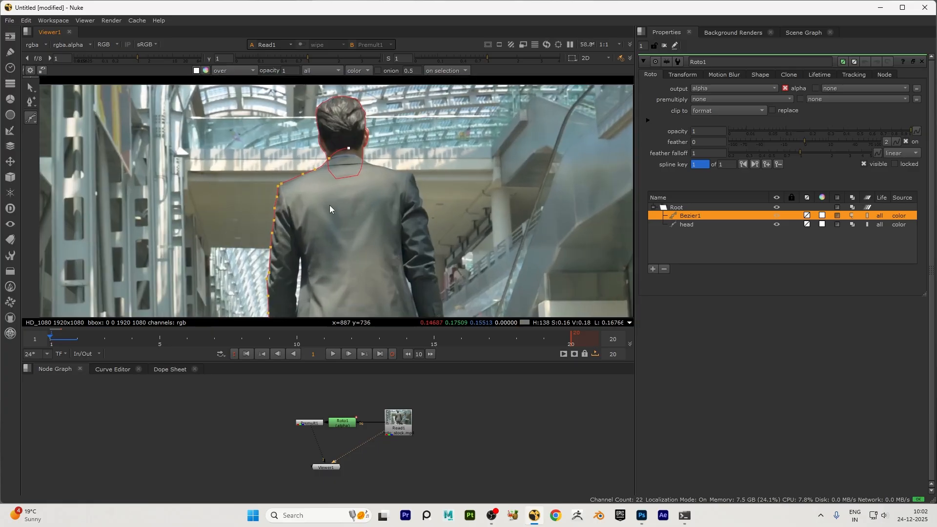
scroll(310, 257, "down", 4)
scroll(352, 201, "up", 3)
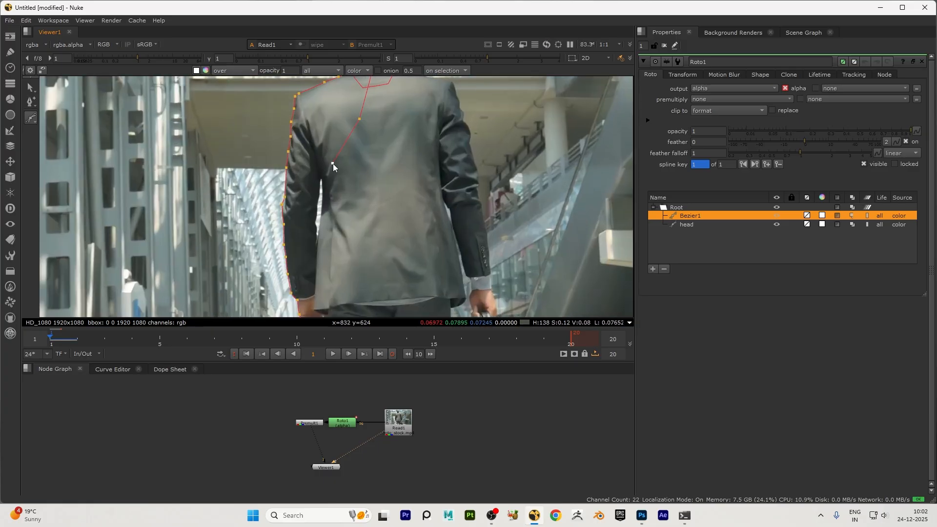
scroll(333, 163, "up", 3)
scroll(361, 212, "down", 4)
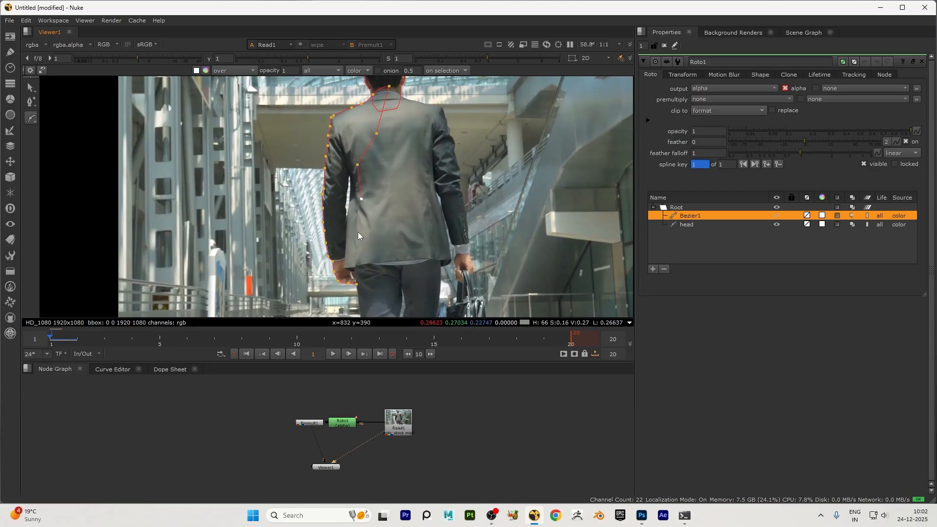
scroll(358, 232, "up", 2)
scroll(345, 142, "up", 3)
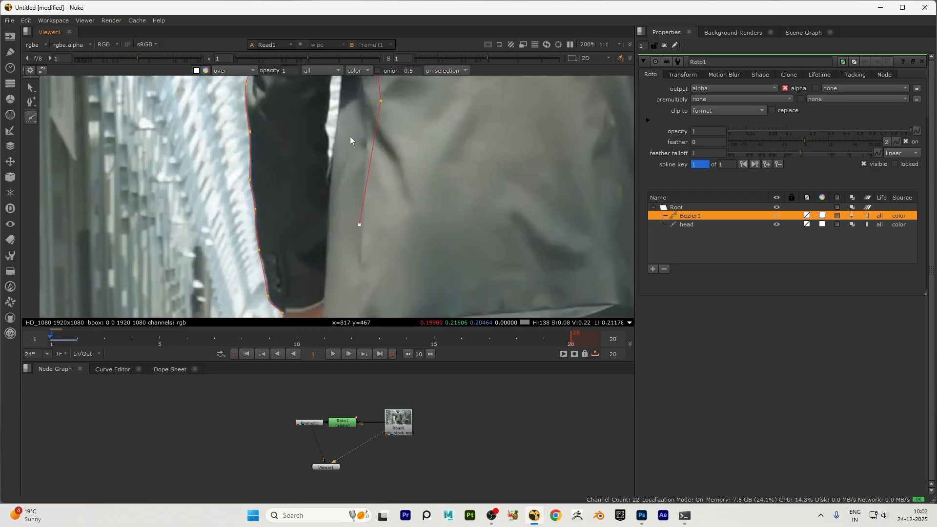
scroll(321, 211, "down", 4)
scroll(325, 130, "up", 4)
key("f")
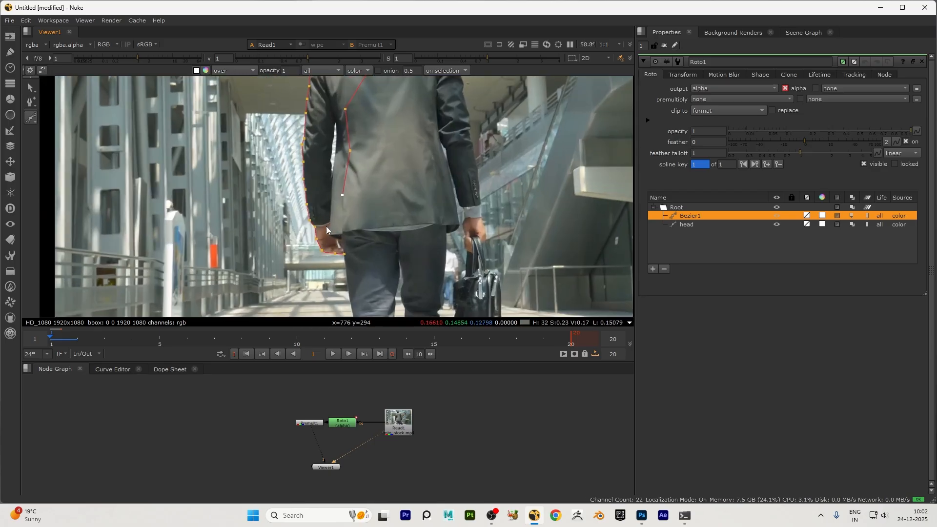
Run the shape's inner edge past the jacket hem, over the trousers, and close it at the starting point by the left fingertips.
scroll(329, 227, "up", 5)
left_click(352, 236)
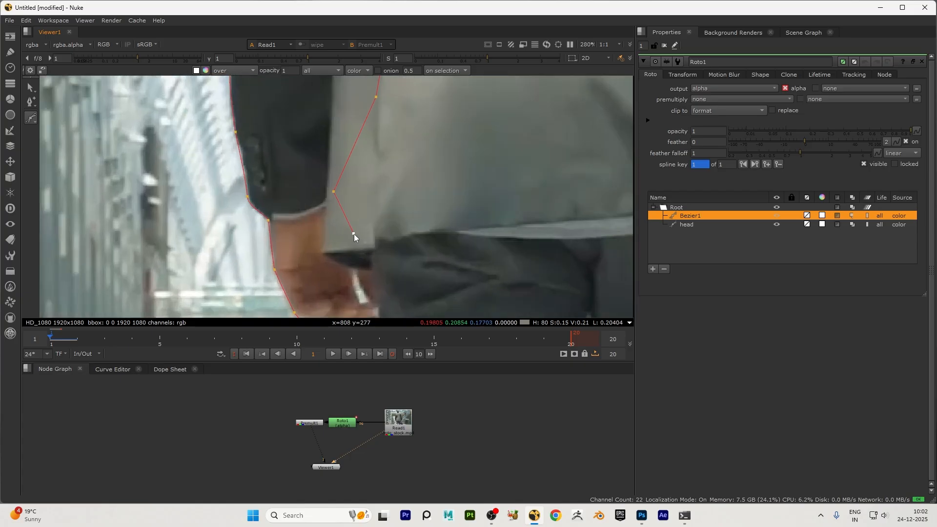
scroll(400, 251, "down", 3)
scroll(389, 267, "up", 4)
left_click_drag(382, 216, 398, 193)
left_click(421, 221)
left_click(418, 256)
scroll(409, 297, "up", 3)
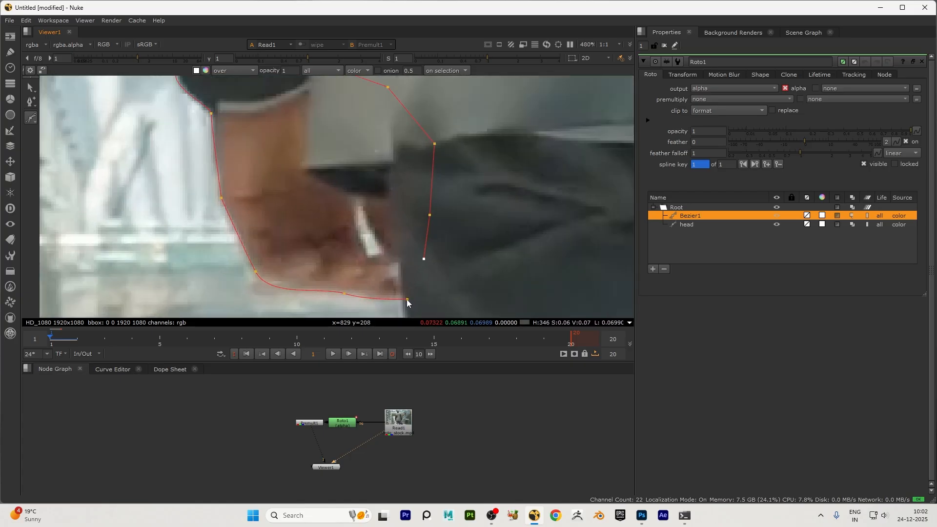
left_click(405, 298)
scroll(368, 254, "down", 12)
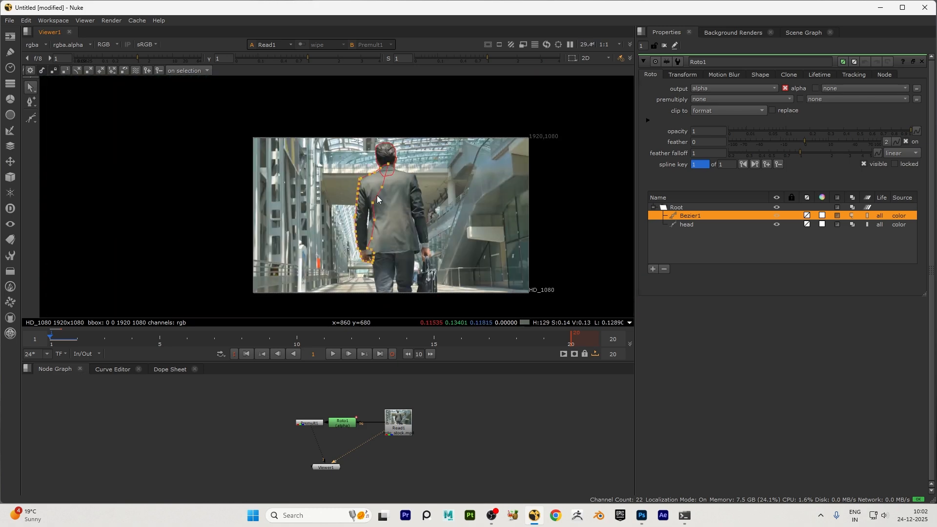
At frame 10, move and rotate the whole arm shape to match the man's left arm and shoulder.
scroll(389, 199, "up", 5)
left_click_drag(132, 339, 297, 339)
scroll(345, 157, "down", 4)
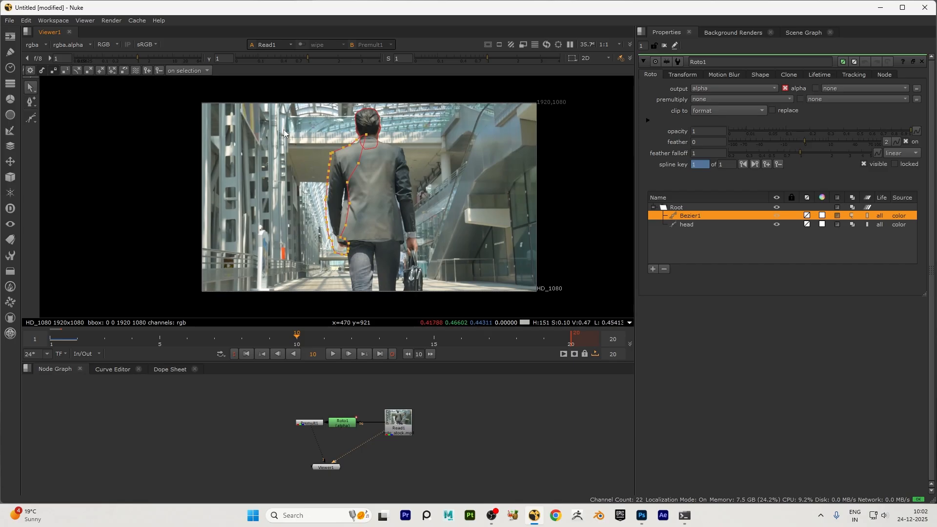
scroll(316, 206, "up", 5)
scroll(311, 248, "down", 4)
scroll(333, 180, "up", 4)
left_click_drag(345, 192, 354, 188)
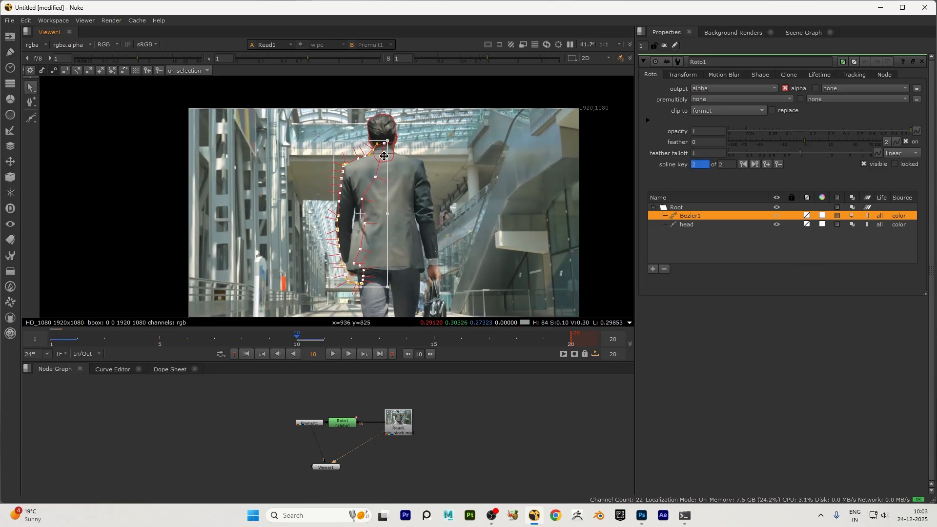
scroll(307, 210, "down", 3)
left_click_drag(393, 135, 397, 144)
scroll(362, 189, "up", 5)
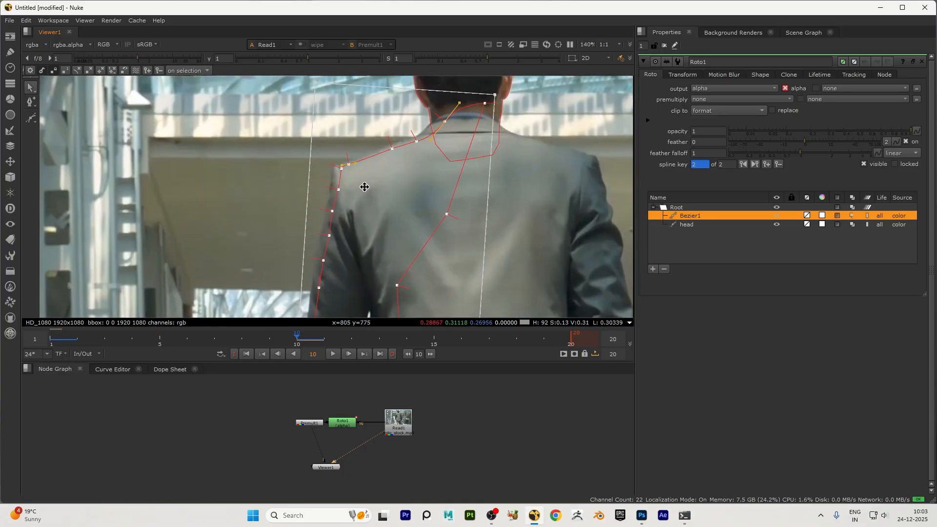
Adjust the shape's individual points at frame 10 to follow the outer edge of the left elbow and lower sleeve.
scroll(379, 179, "down", 5)
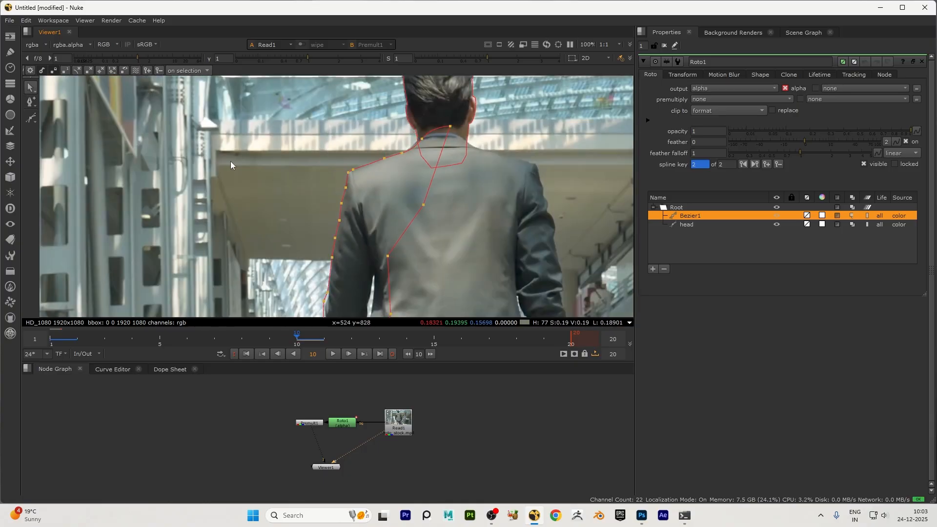
scroll(419, 137, "up", 4)
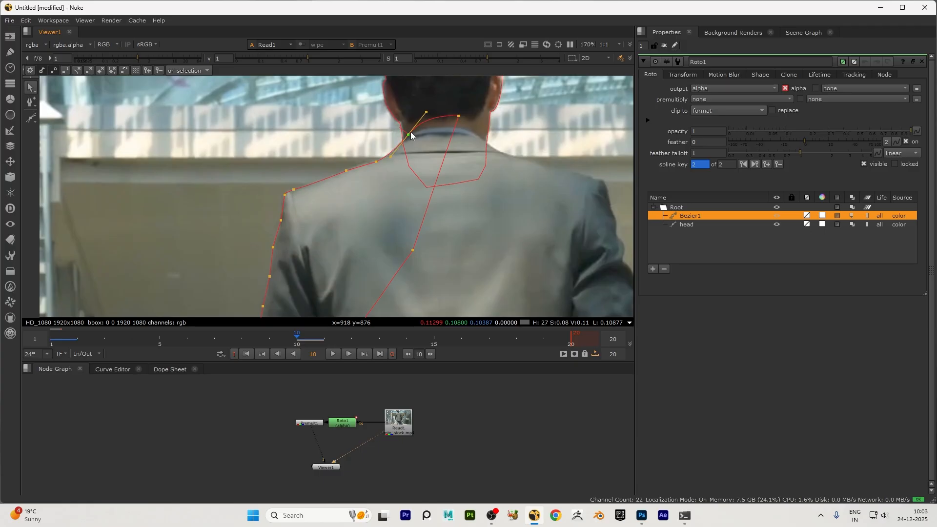
scroll(411, 132, "down", 5)
middle_click_drag(363, 223, 406, 141)
scroll(406, 142, "up", 4)
scroll(407, 141, "up", 1)
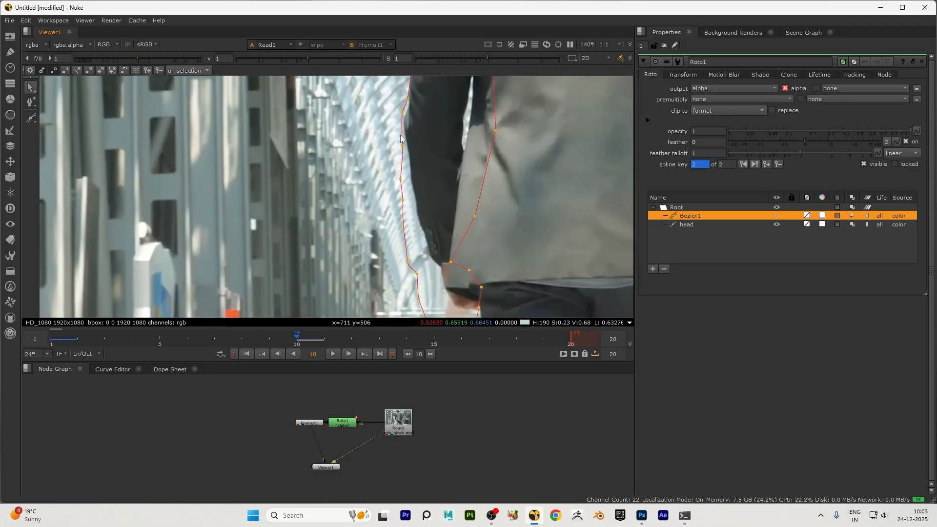
left_click_drag(405, 113, 405, 117)
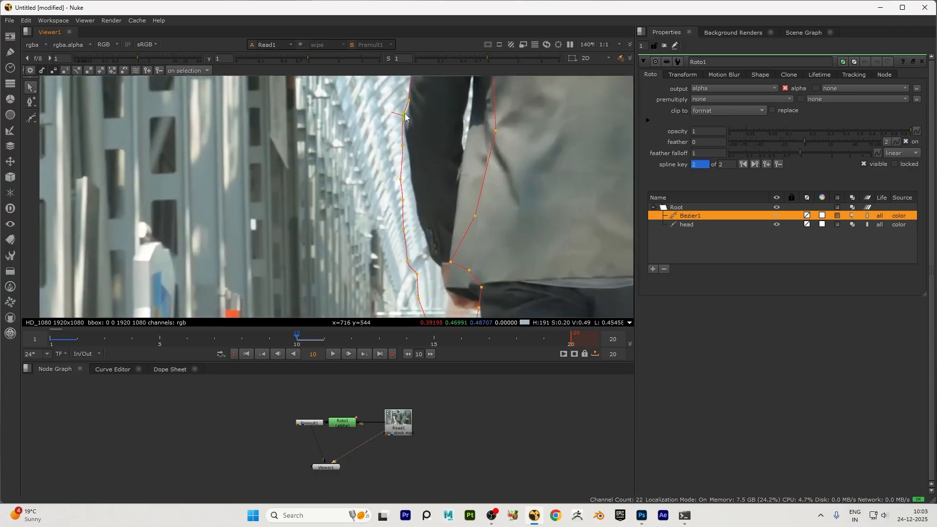
scroll(400, 150, "up", 4)
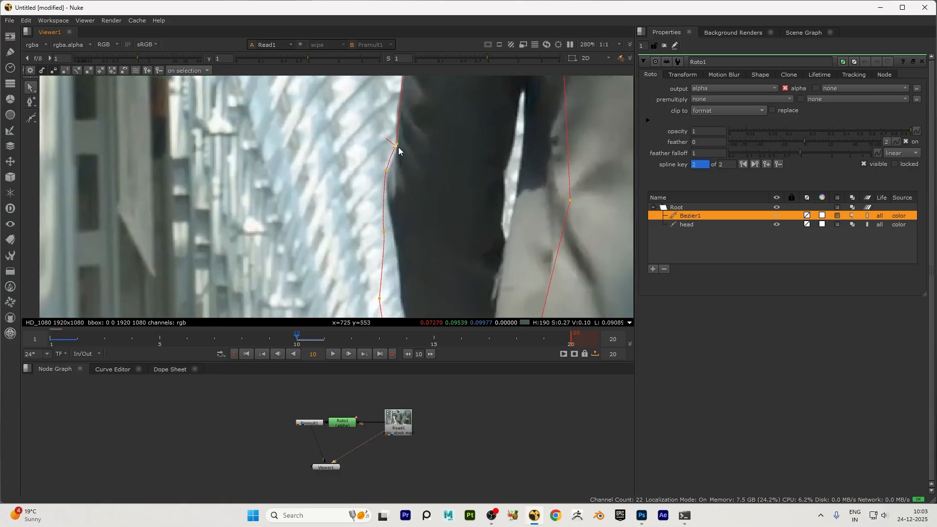
scroll(385, 176, "down", 3)
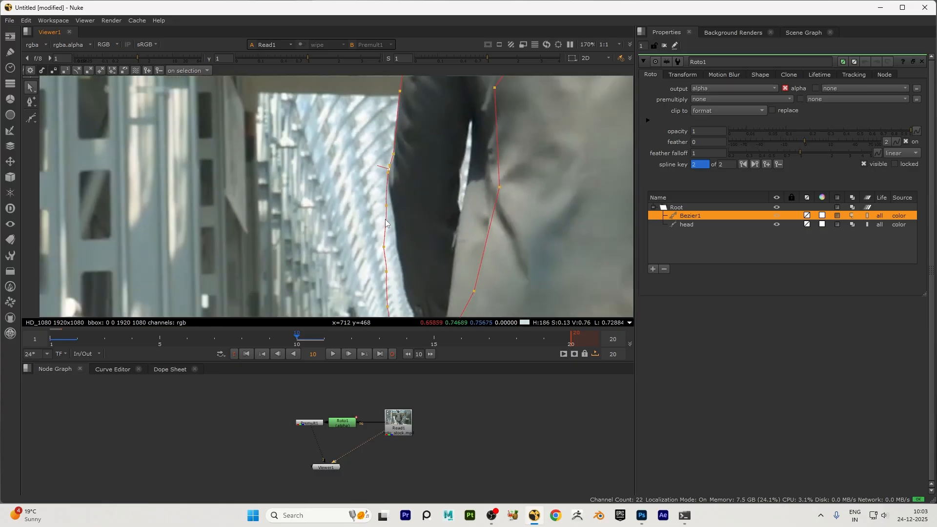
left_click(389, 169)
left_click_drag(384, 247, 401, 274)
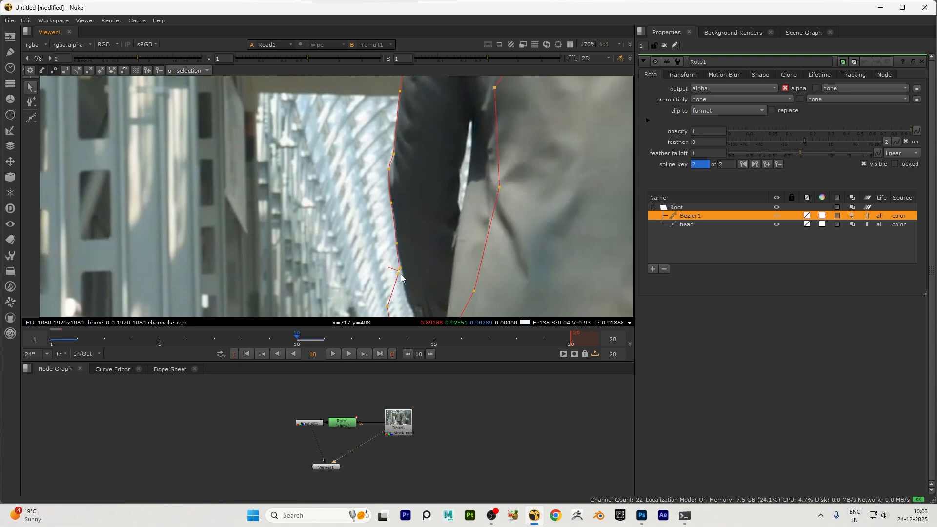
scroll(401, 277, "down", 2)
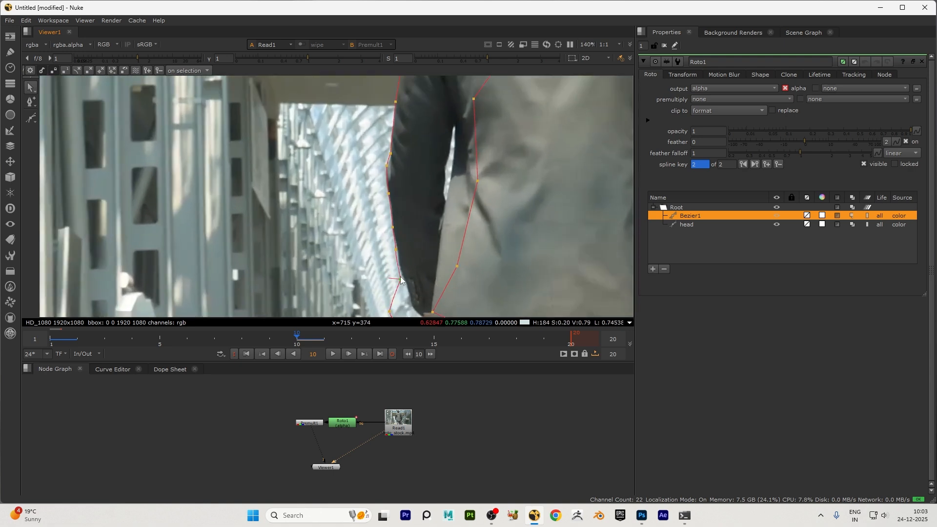
Select the shape's points around the left hand and shift them together toward the hand at frame 10.
scroll(410, 244, "down", 3)
left_click_drag(473, 235, 390, 309)
scroll(429, 277, "up", 3)
left_click_drag(445, 255, 463, 251)
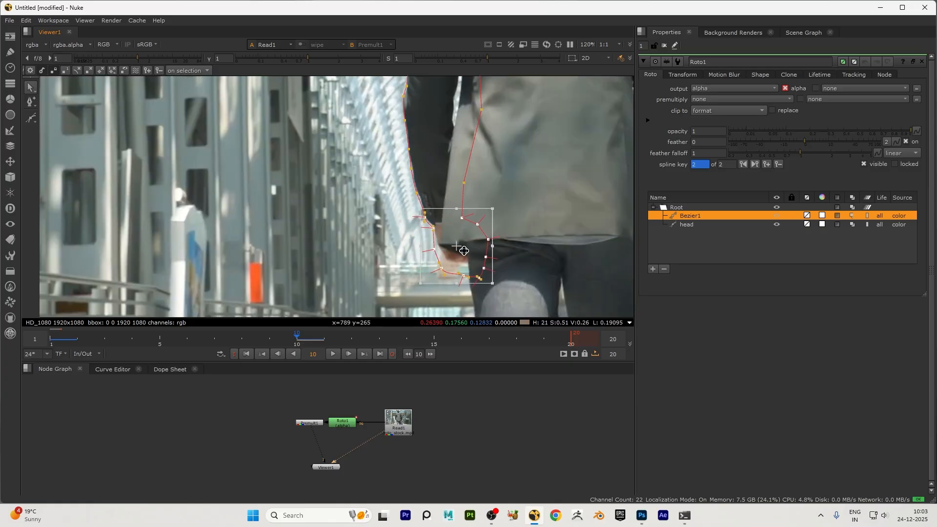
left_click(505, 234)
Fine-tune the hand points at frame 10 so the outline hugs the wrist, the fingers and the trouser edge.
scroll(484, 265, "up", 3)
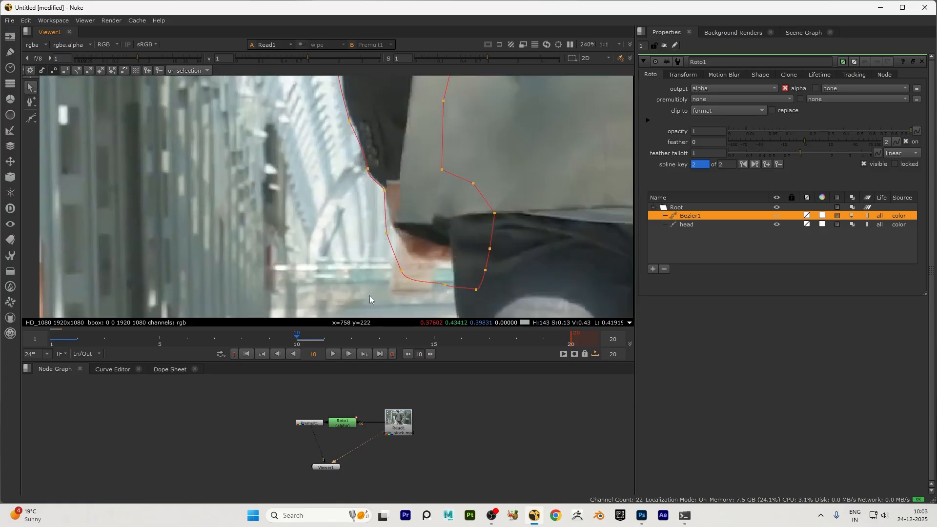
left_click(385, 233, "ctrl+alt")
left_click_drag(386, 233, 391, 229)
left_click_drag(401, 271, 411, 255)
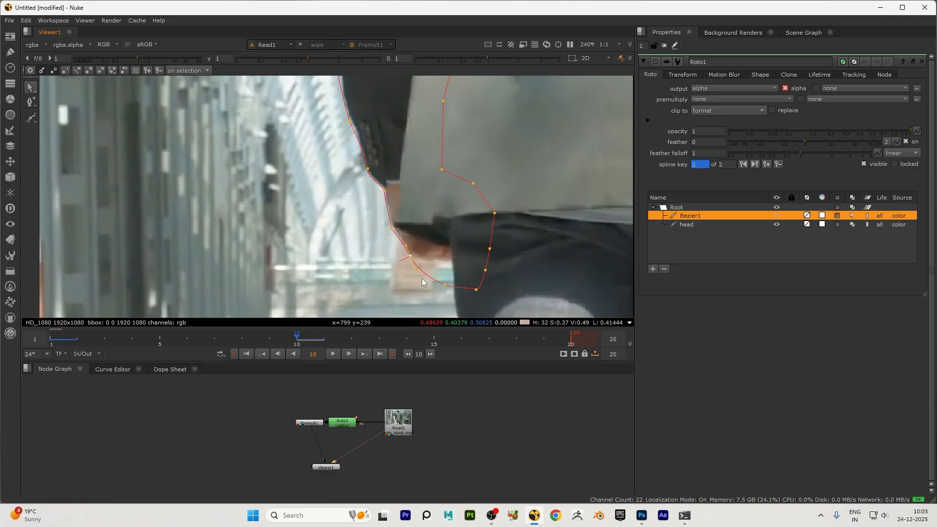
left_click_drag(444, 284, 450, 270, "ctrl+alt")
left_click(408, 256)
left_click_drag(411, 255, 414, 255)
left_click_drag(486, 270, 491, 266)
left_click(455, 265)
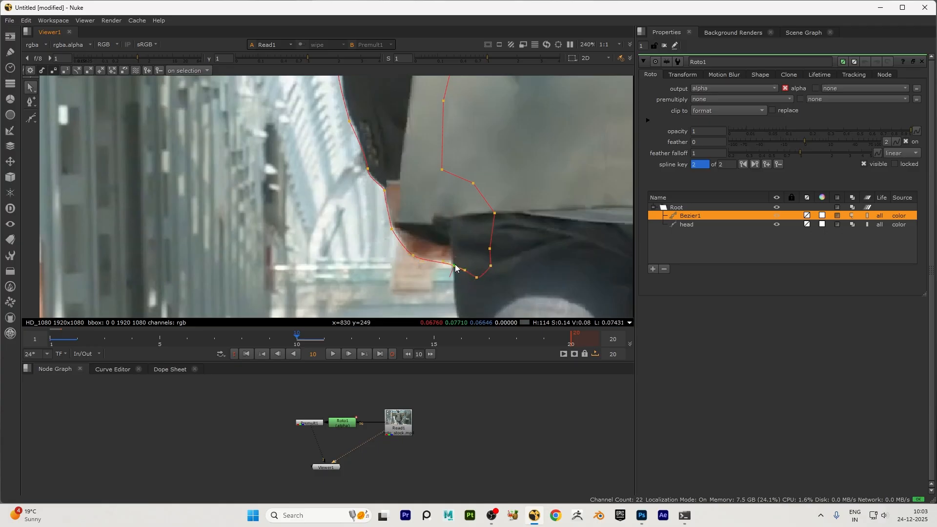
Go to frame 5 and adjust the points at the left cuff to fit the sleeve edge.
scroll(385, 291, "down", 6)
left_click_drag(286, 344, 159, 342)
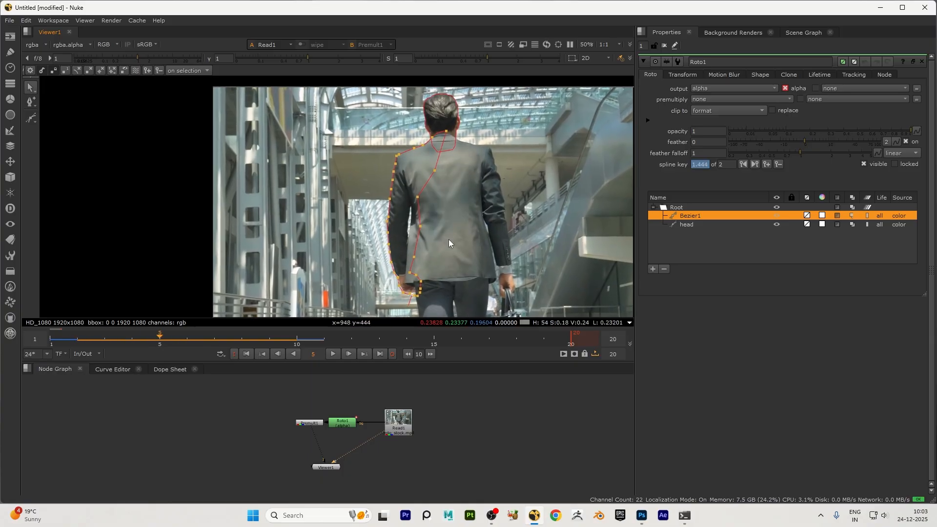
scroll(449, 239, "up", 4)
scroll(363, 206, "down", 4)
scroll(361, 228, "up", 3)
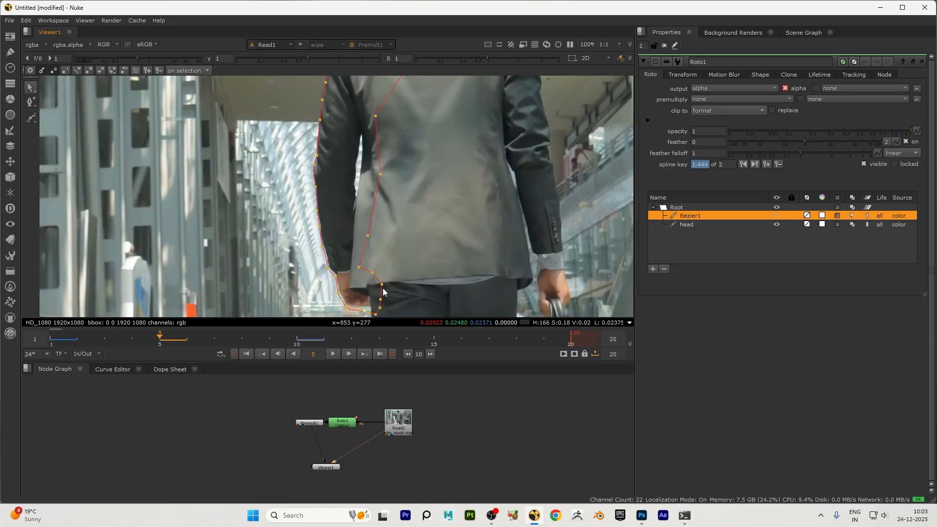
scroll(383, 292, "down", 2)
scroll(351, 254, "up", 4)
left_click_drag(286, 161, 330, 219)
scroll(322, 174, "up", 3)
key("shift+z")
left_click(254, 218)
left_click(303, 206)
key("z")
left_click_drag(302, 205, 303, 201)
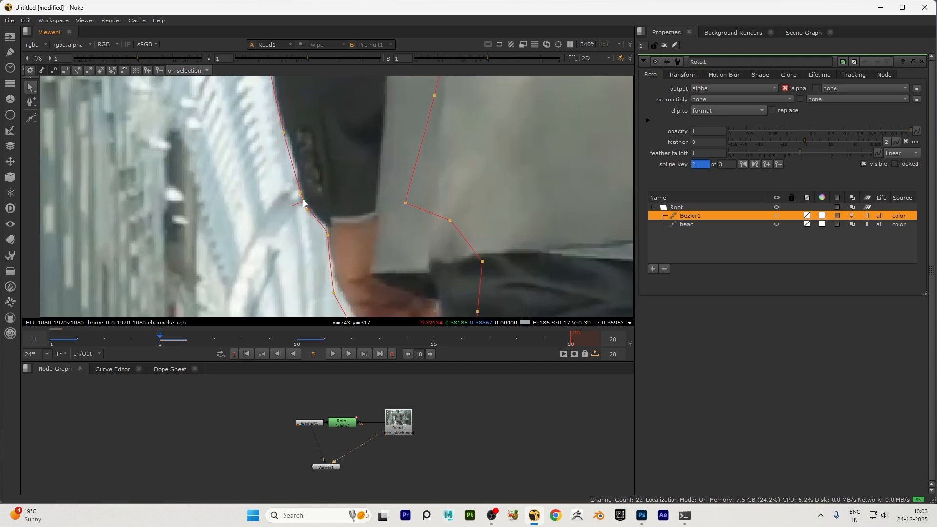
Refine the points along the left hand's outer edge and fingertips at frame 5.
scroll(342, 219, "down", 2)
left_click(335, 255)
middle_click_drag(400, 313, 389, 292)
left_click_drag(342, 278, 430, 279)
left_click(346, 275)
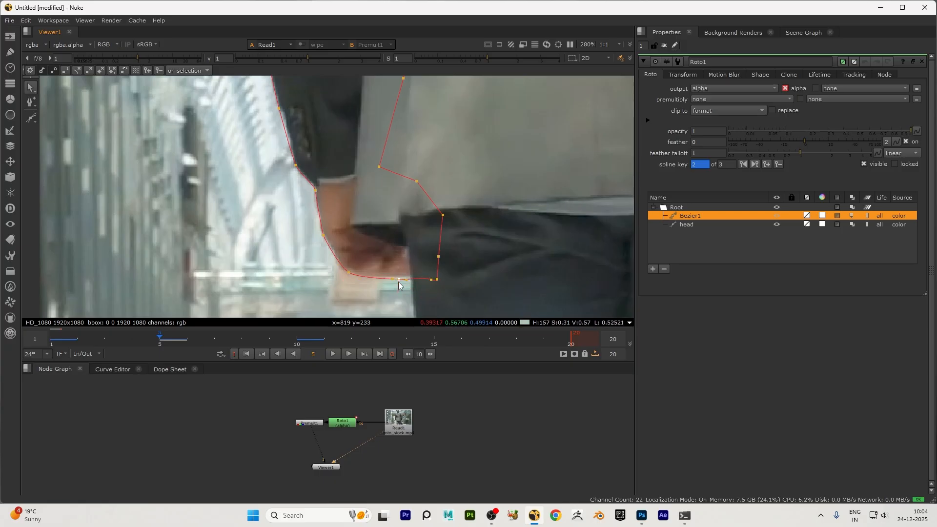
scroll(426, 276, "down", 4)
scroll(266, 302, "down", 4)
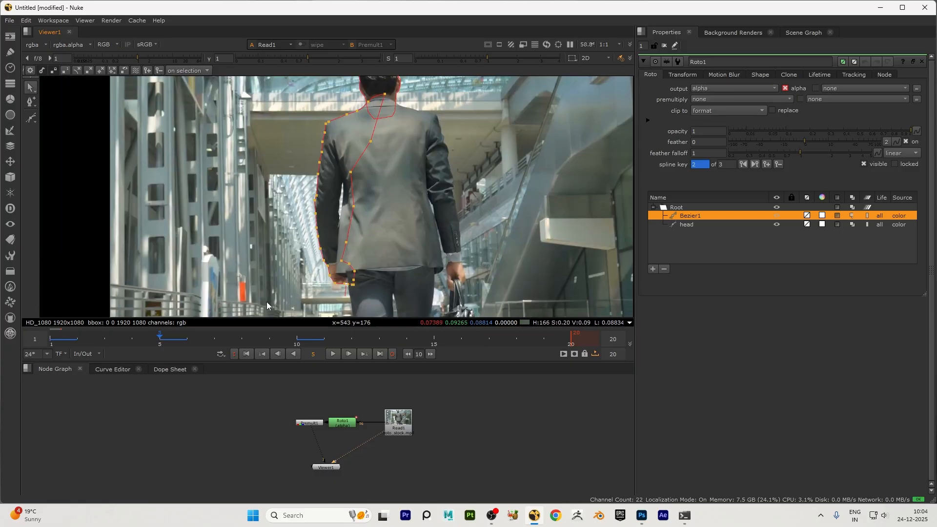
Review the premultiplied head and left arm cut-out through the frames with the roto overlay hidden, checking its edges.
scroll(329, 159, "up", 3)
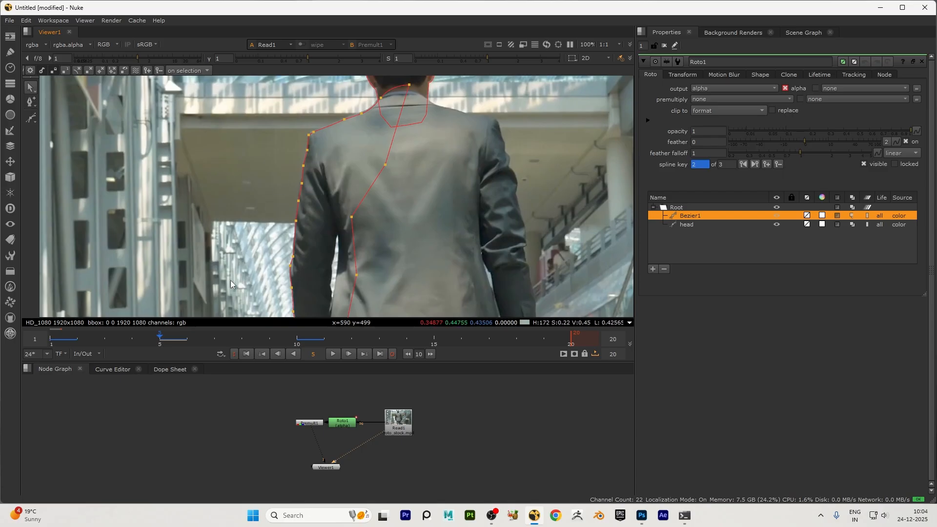
left_click(432, 337)
scroll(353, 170, "down", 3)
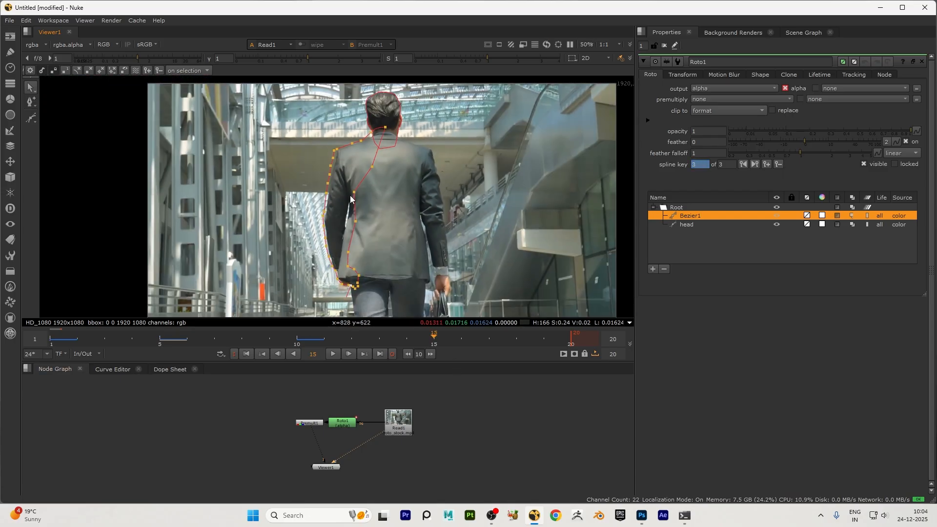
mouse_move(540, 339)
left_mouse_down()
mouse_move(573, 338)
mouse_move(524, 337)
left_mouse_up()
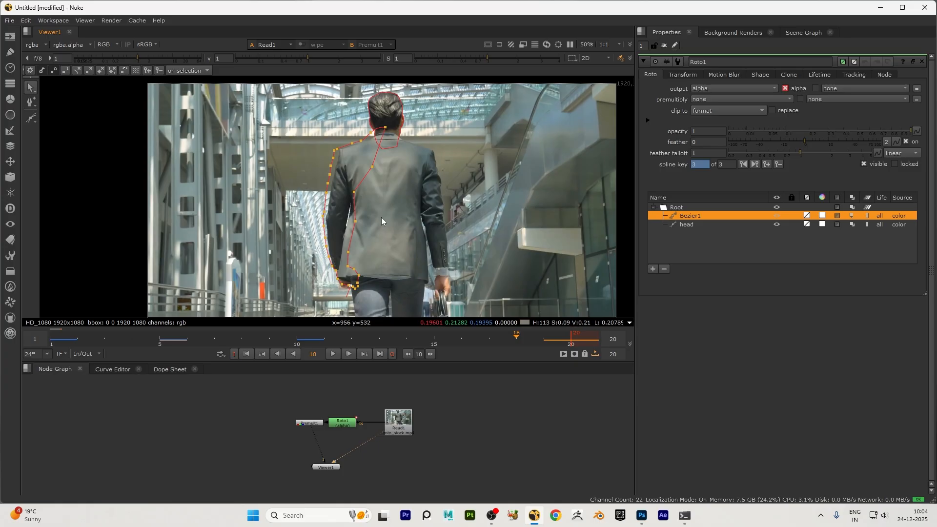
key("o")
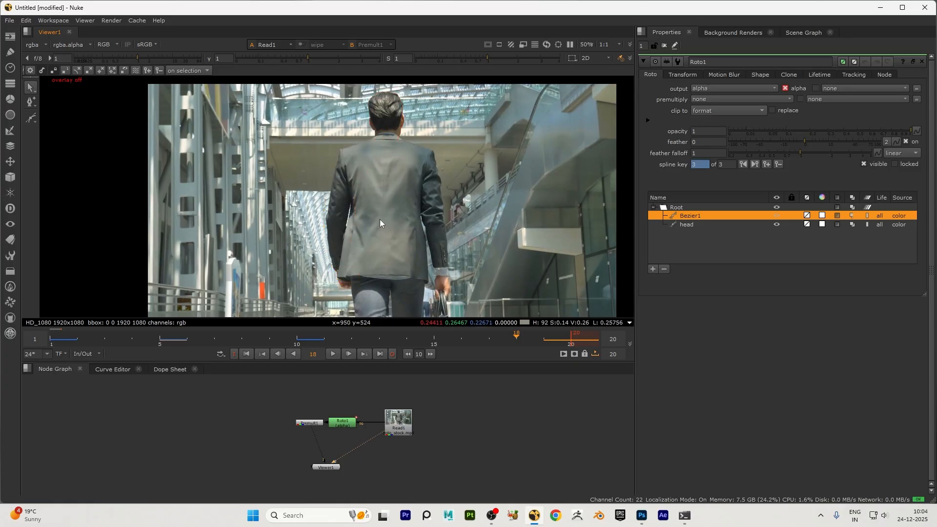
key("1")
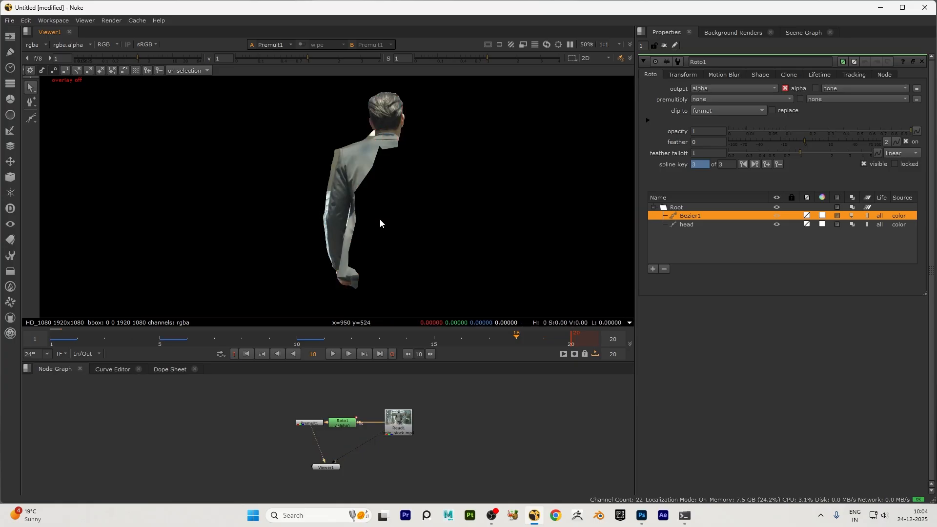
left_click(247, 353)
left_click(332, 354)
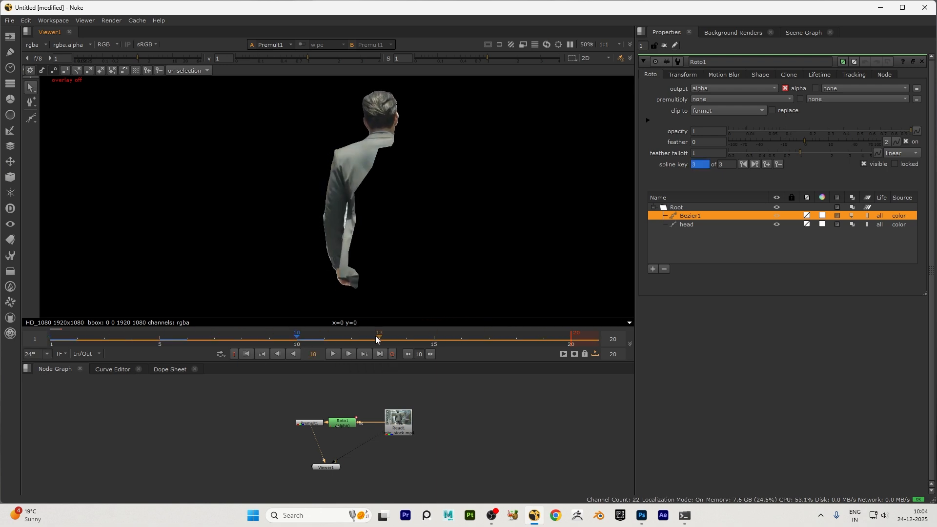
left_click(315, 338)
mouse_move(315, 339)
left_mouse_down()
mouse_move(19, 345)
mouse_move(255, 365)
mouse_move(106, 349)
mouse_move(261, 356)
mouse_move(76, 359)
mouse_move(274, 359)
mouse_move(68, 356)
mouse_move(243, 358)
mouse_move(132, 355)
left_mouse_up()
key("a")
key("a")
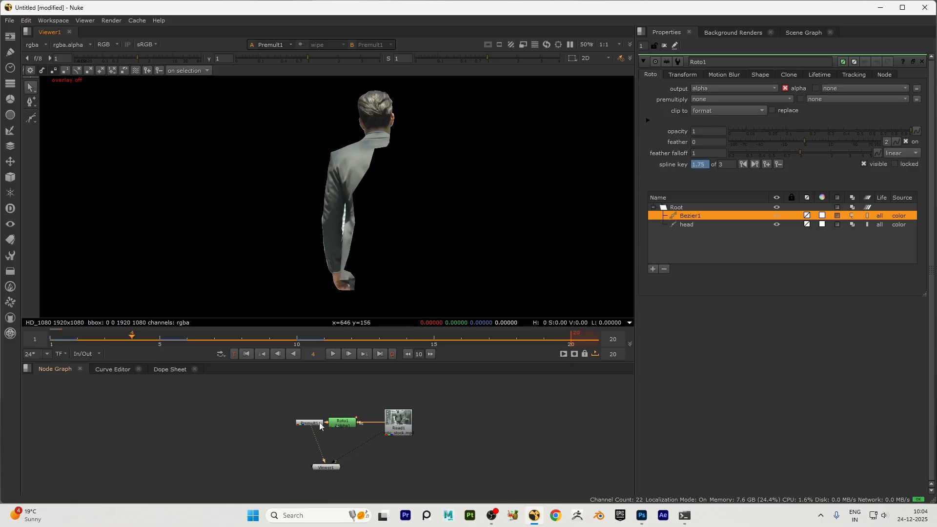
scroll(319, 422, "up", 3)
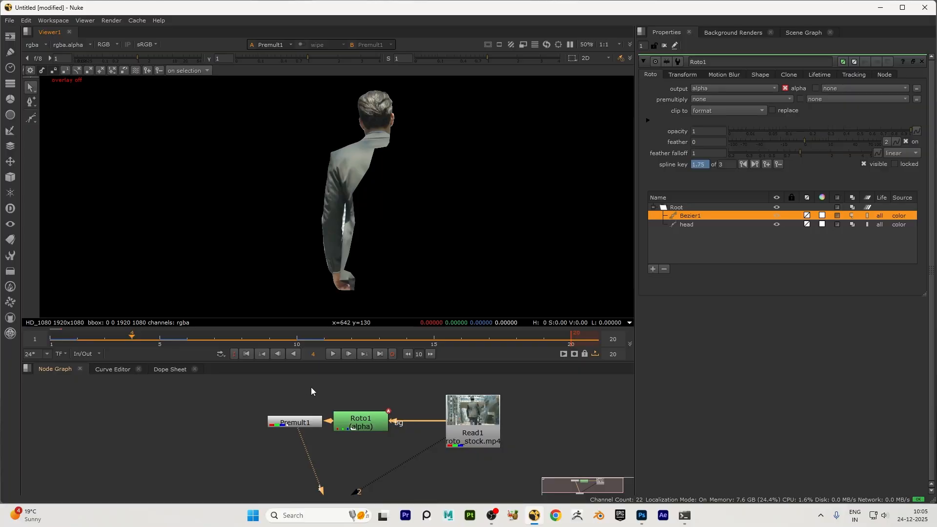
On the source footage at frame 8, start a new Bezier shape along the arm side of the gap between sleeve and jacket.
key("2")
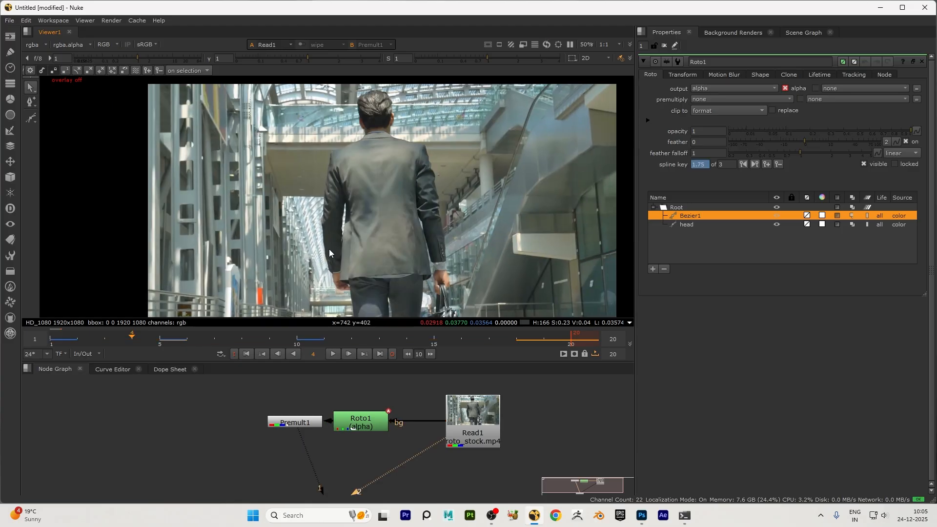
scroll(329, 249, "up", 5)
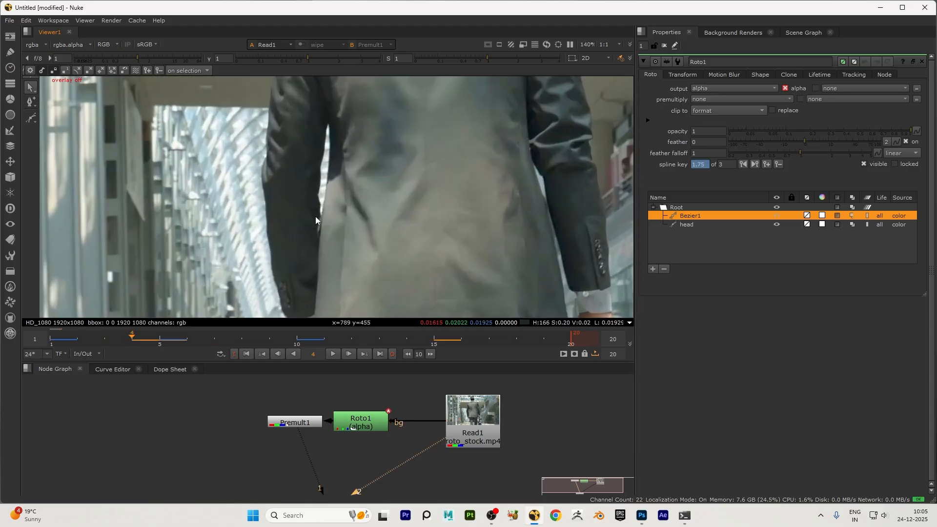
left_click(32, 118)
key("o")
scroll(284, 279, "down", 3)
scroll(339, 214, "up", 4)
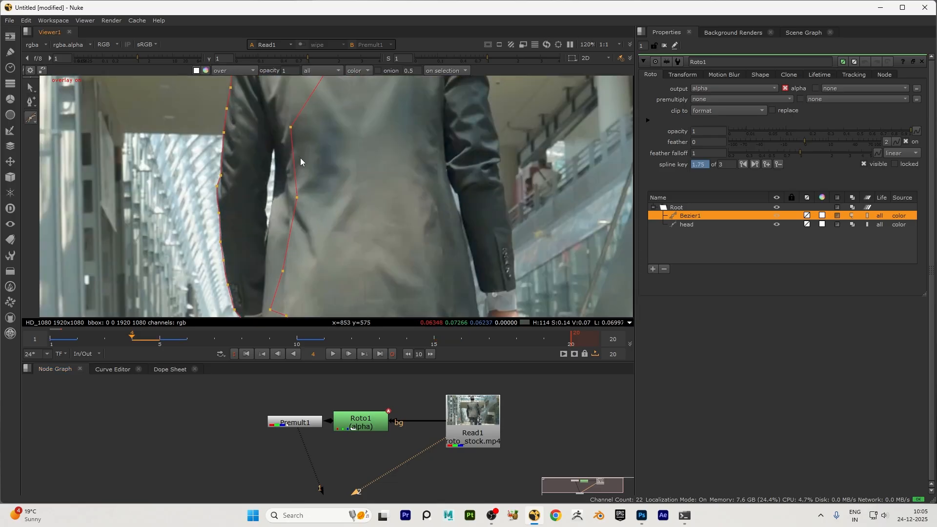
left_click(243, 337)
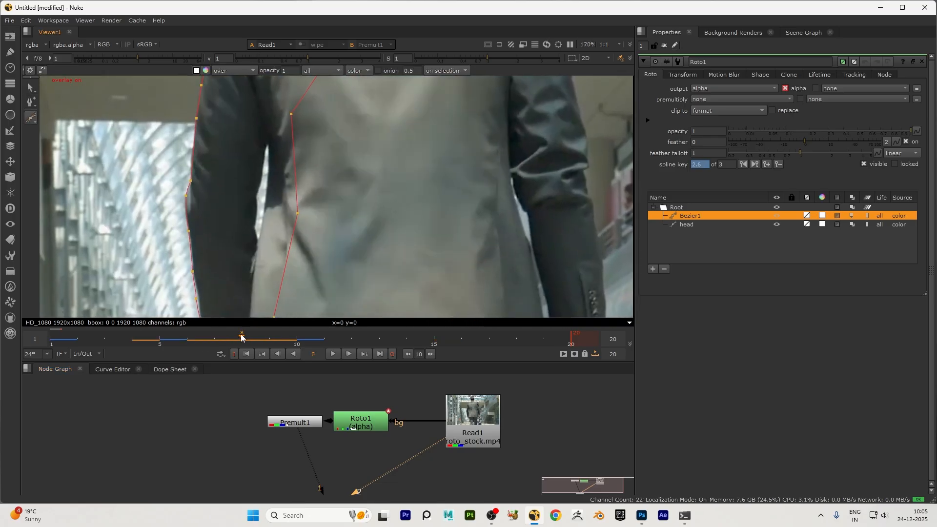
scroll(263, 205, "down", 3)
scroll(272, 162, "up", 6)
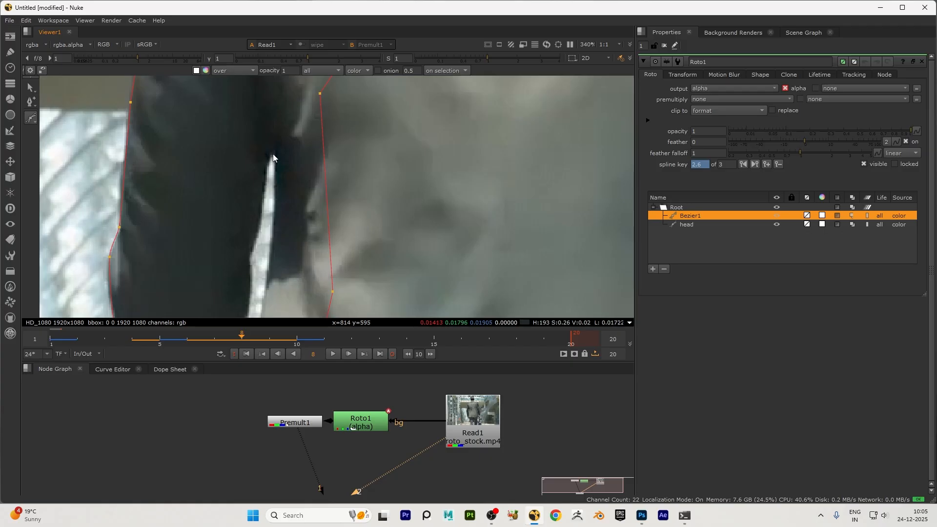
left_click(272, 155)
scroll(272, 161, "up", 4)
left_click(267, 171)
scroll(269, 200, "down", 7)
scroll(256, 244, "up", 5)
left_click(285, 197)
scroll(287, 237, "down", 4)
scroll(282, 273, "up", 3)
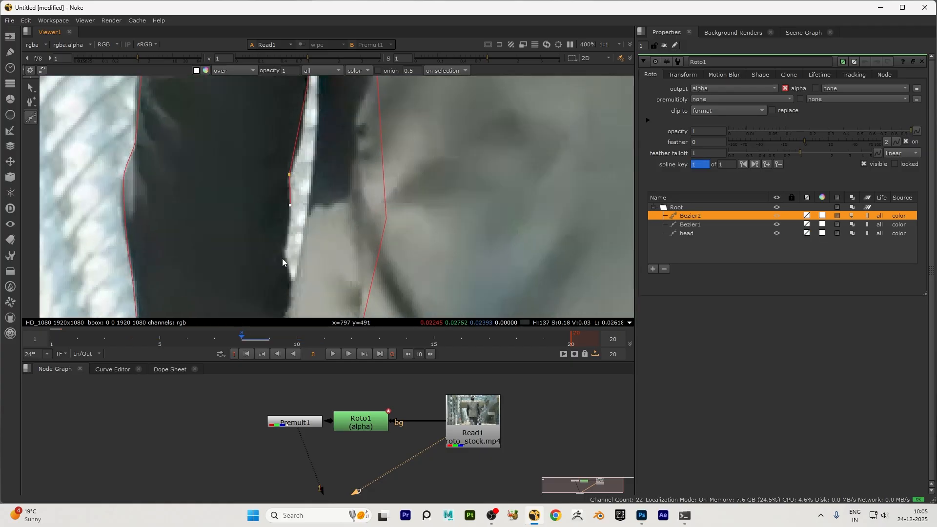
Trace the gap's lower end and jacket side, and close the Bezier shape at its upper tip.
left_click(291, 282)
scroll(305, 220, "down", 4)
scroll(310, 185, "up", 4)
left_click(312, 165)
scroll(312, 165, "down", 4)
scroll(307, 138, "up", 3)
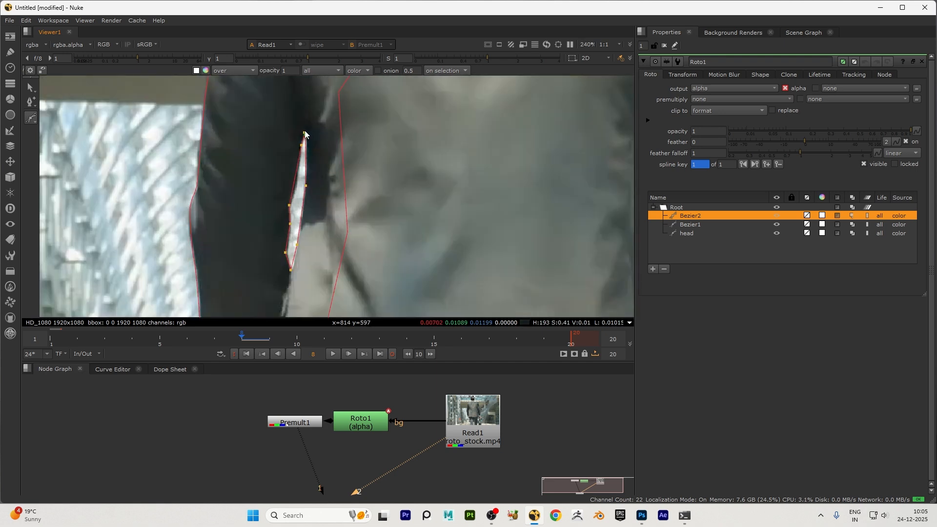
left_click(304, 132)
scroll(277, 211, "down", 4)
scroll(298, 212, "up", 3)
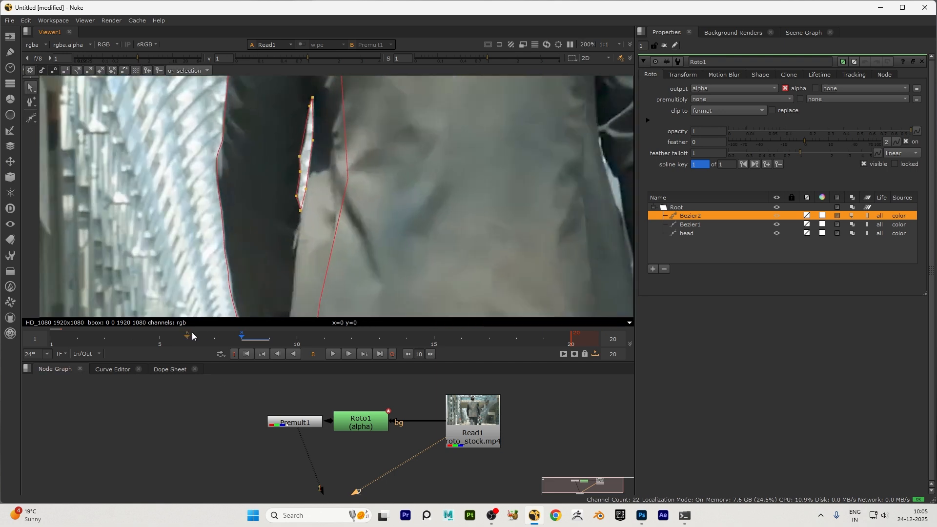
Go to frame 1 and shift all points of the gap shape together to match the opening beside the arm.
left_click_drag(193, 336, 51, 337)
left_click_drag(282, 87, 341, 210)
scroll(352, 166, "up", 3)
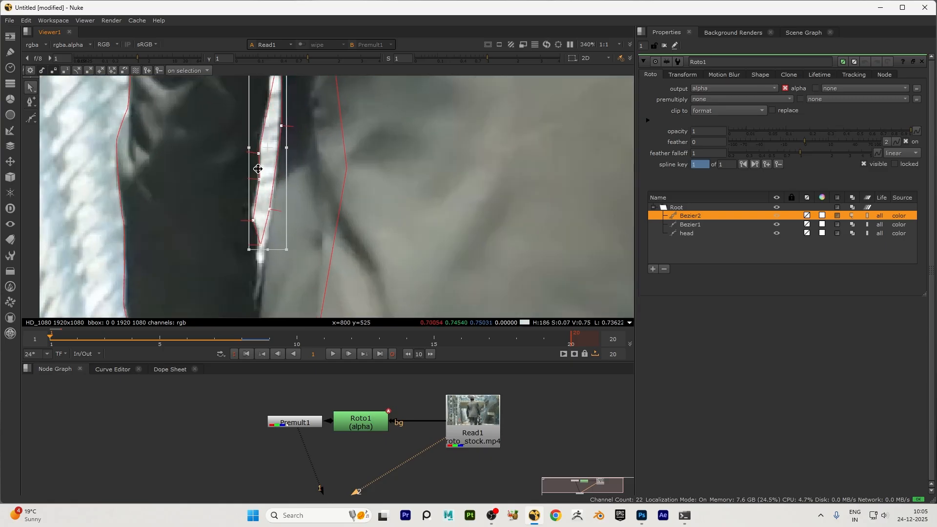
left_click_drag(257, 169, 257, 169)
scroll(234, 262, "down", 5)
left_click(363, 178)
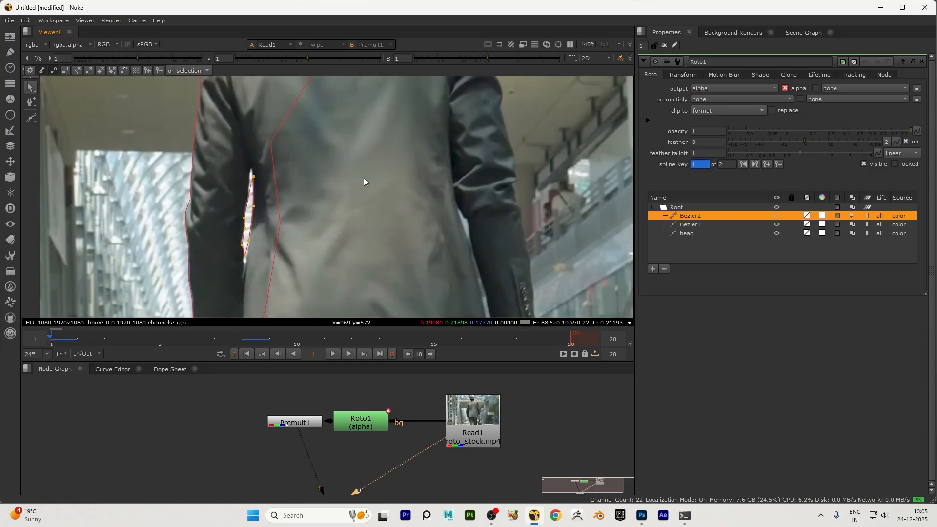
Set the gap shape's blending mode to minus so it cuts a hole in the arm matte.
left_click(852, 215)
left_click(852, 215)
left_click(851, 216)
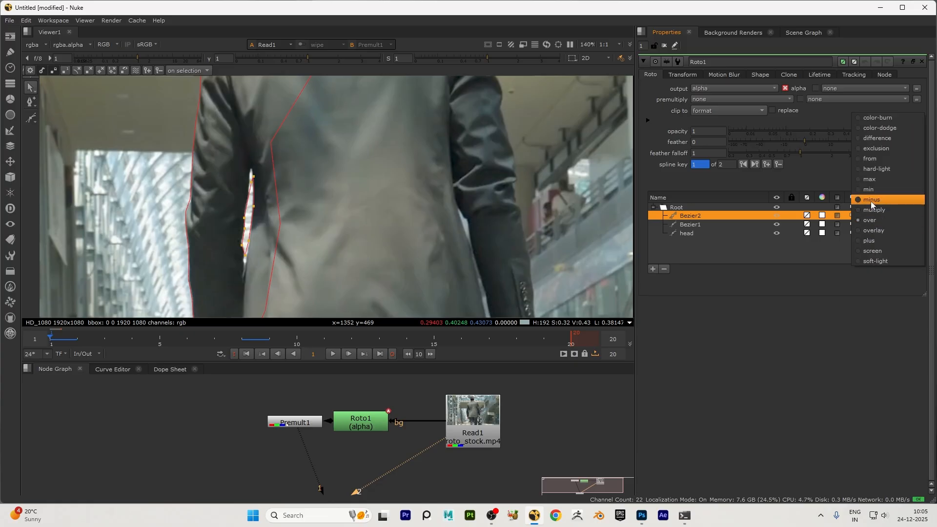
left_click(871, 200)
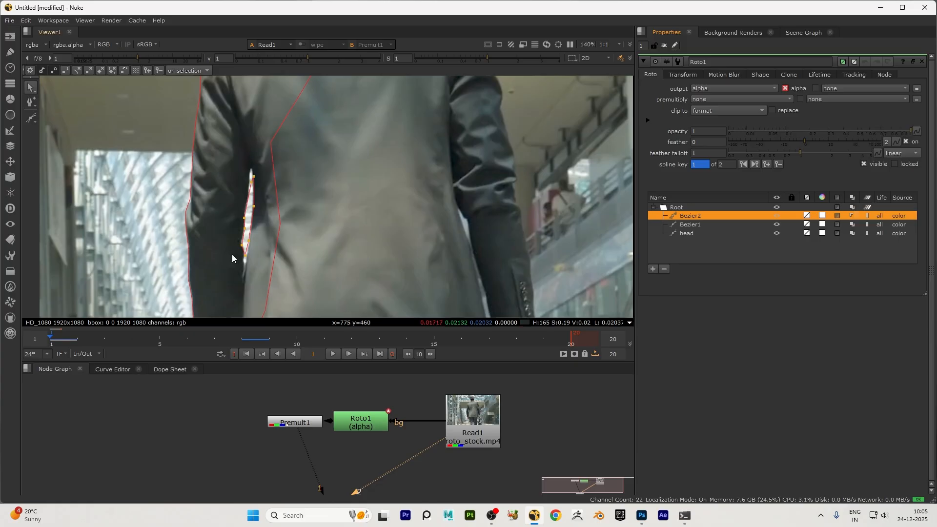
Inspect the Premult1 alpha at frame 1 to check the hole cut into the arm matte.
key("a")
scroll(239, 241, "down", 2)
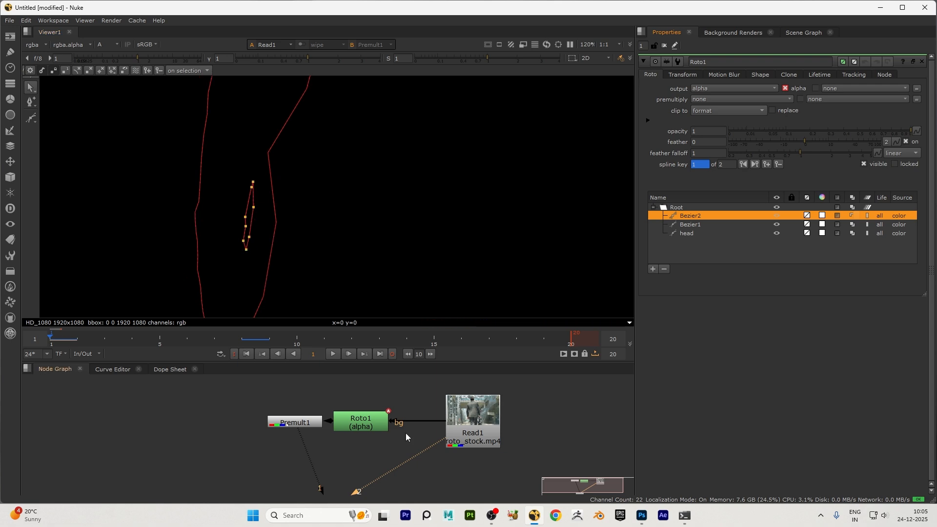
key("1")
scroll(145, 175, "down", 3)
scroll(247, 214, "down", 3)
scroll(223, 216, "up", 8)
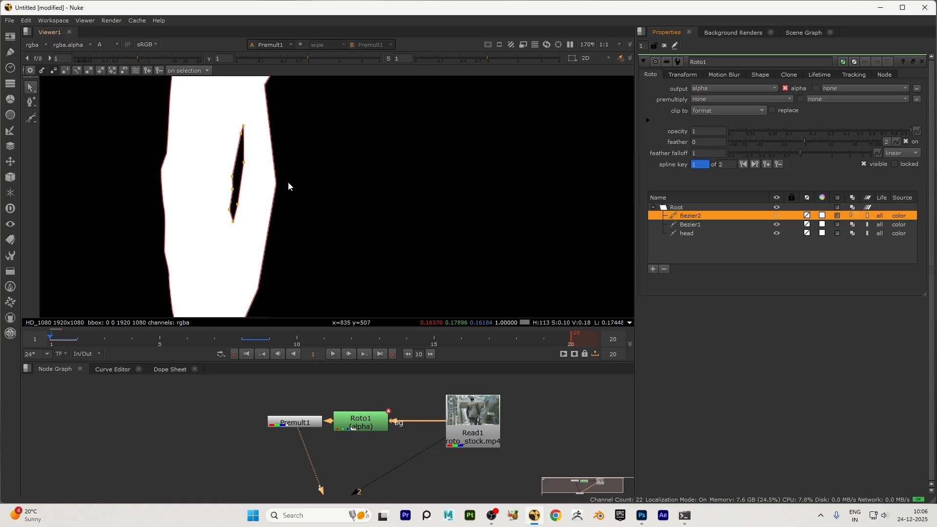
Examine the gap cut-out in the premultiplied colour image with the overlay hidden, scrubbing to frame 4.
left_click(851, 217)
left_click(787, 318)
scroll(227, 210, "down", 5)
key("a")
scroll(227, 220, "up", 2)
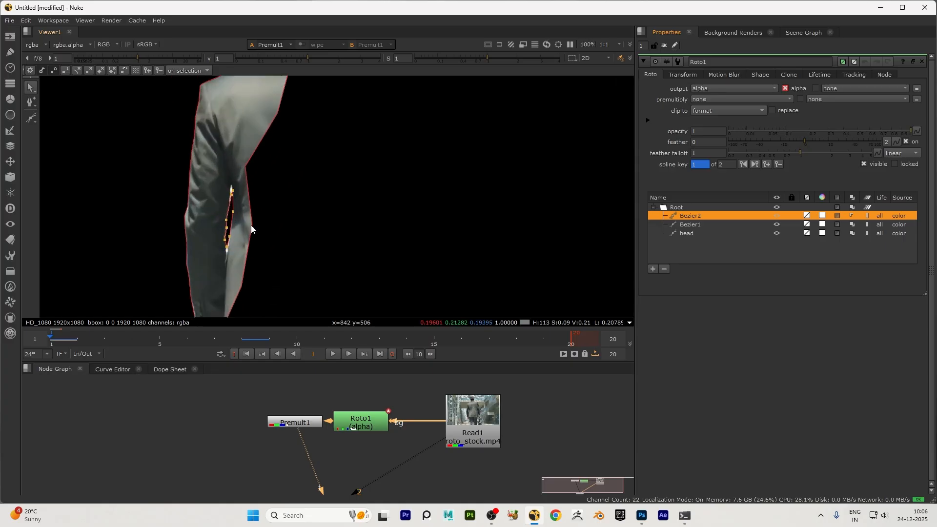
key("o")
left_click_drag(244, 333, 136, 348)
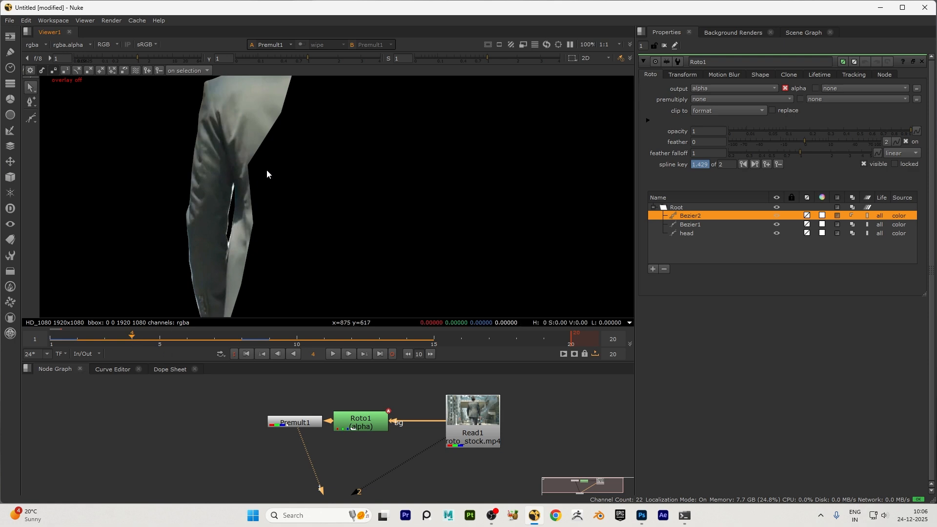
scroll(267, 170, "down", 3)
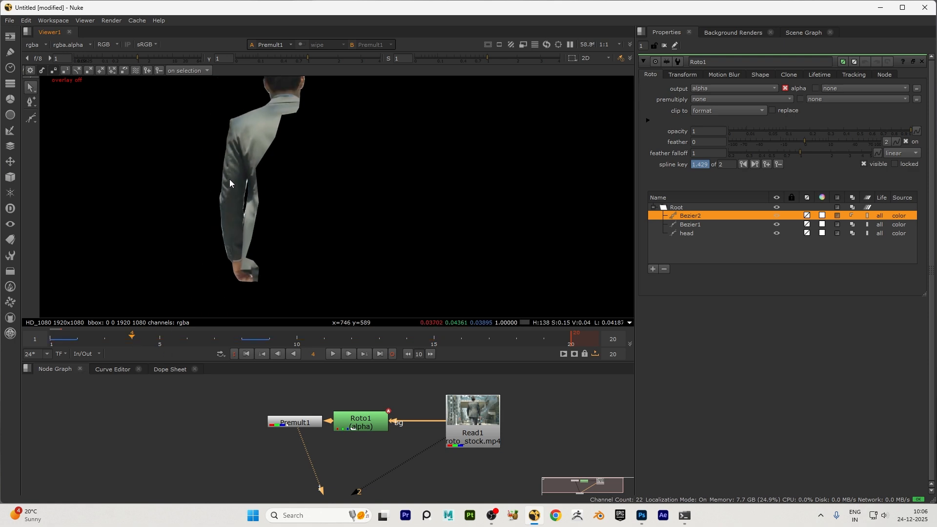
scroll(299, 264, "down", 3)
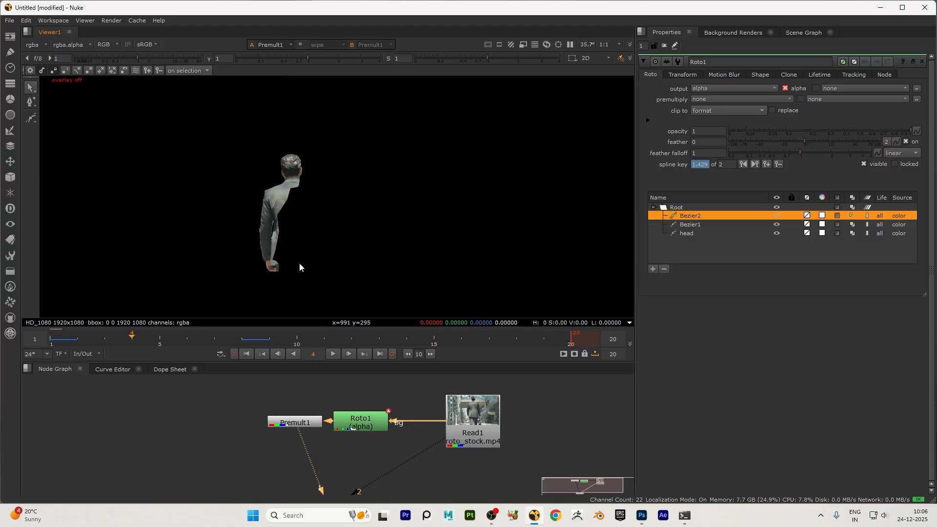
Draw a four-point Open Spline on the source footage at frame 4, running outward from the hair at the head's right edge.
key("2")
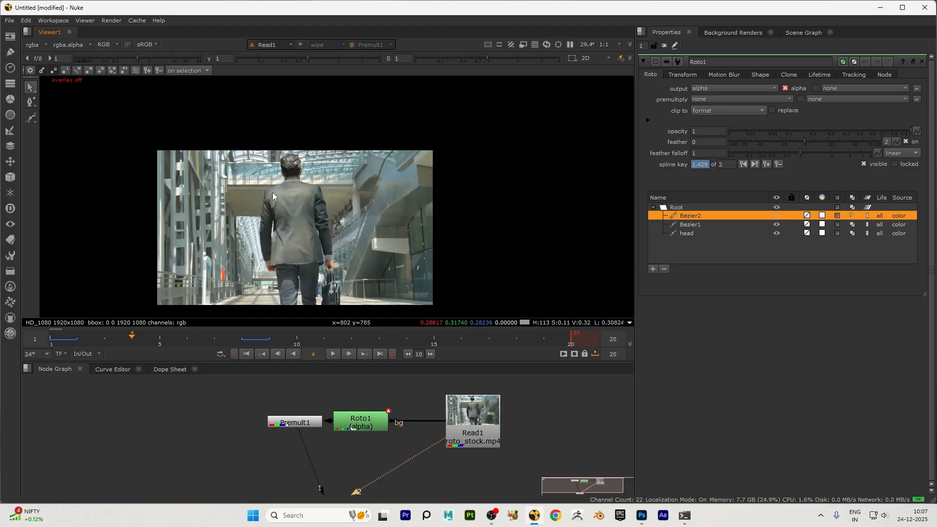
scroll(272, 192, "up", 10)
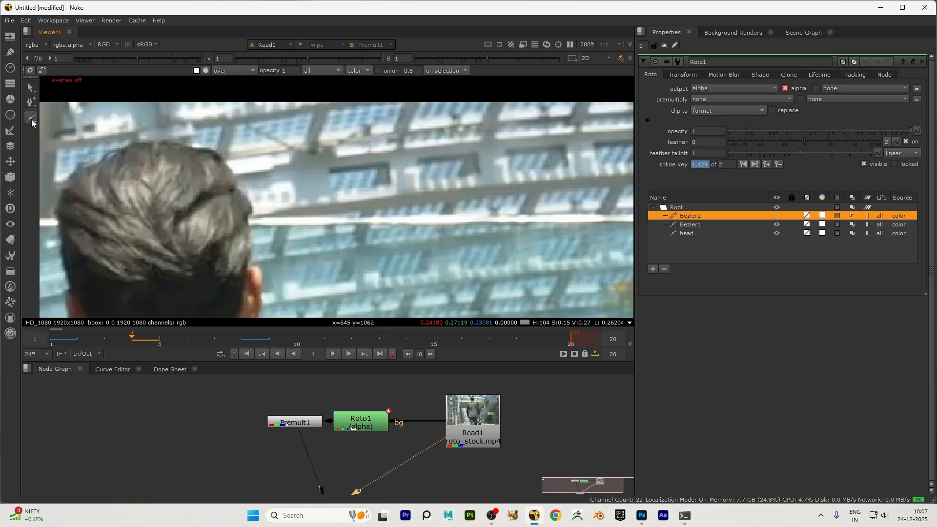
right_click(31, 119)
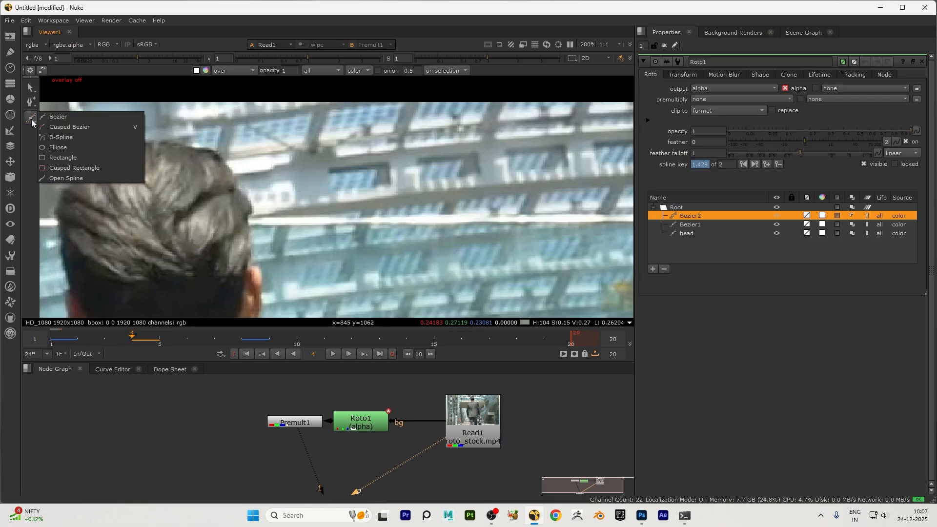
left_click(60, 179)
key("q")
scroll(326, 189, "up", 3)
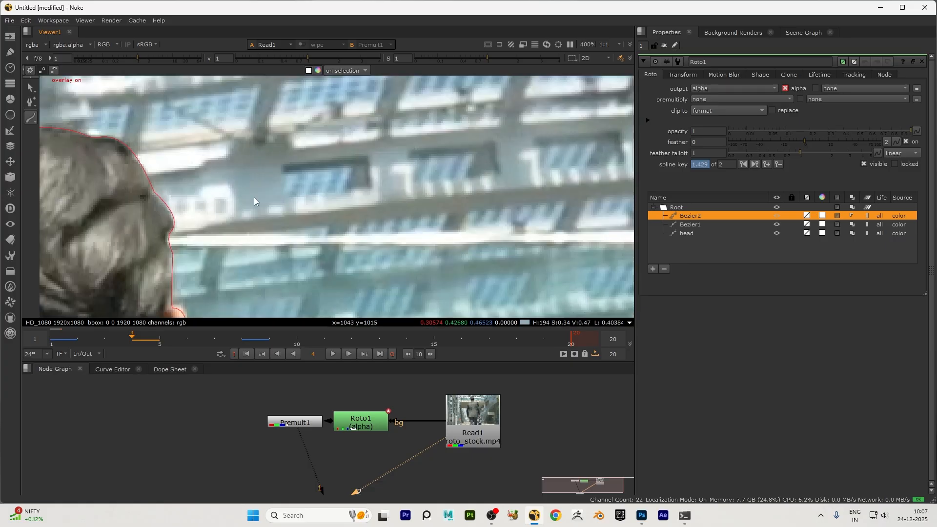
left_click(158, 208)
left_click(200, 178)
left_click(242, 173)
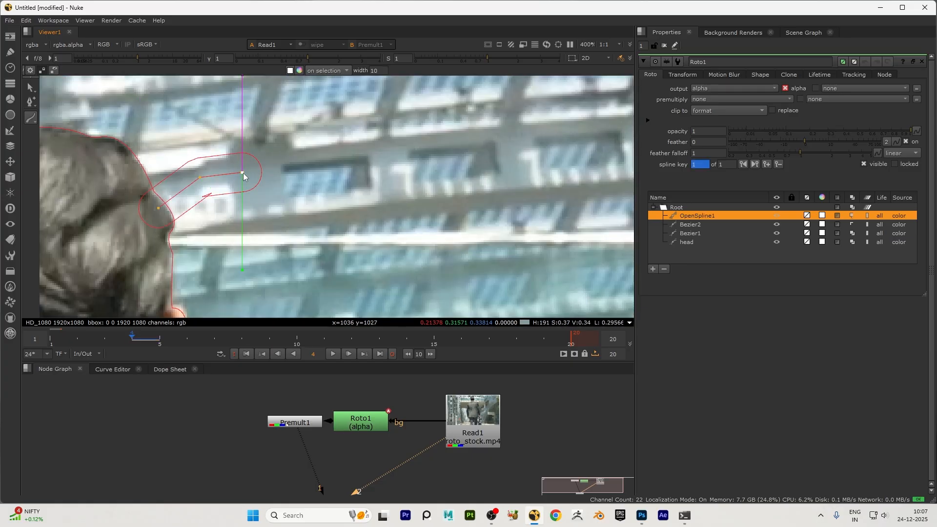
left_click(292, 166)
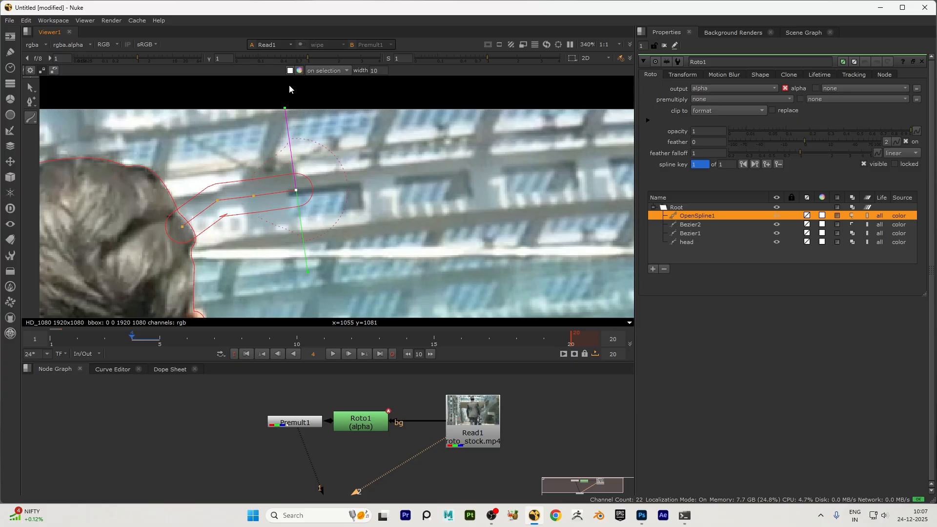
Taper the open spline at the head's right edge by narrowing its width point by point from the outer tip to the hair root.
left_click(296, 190)
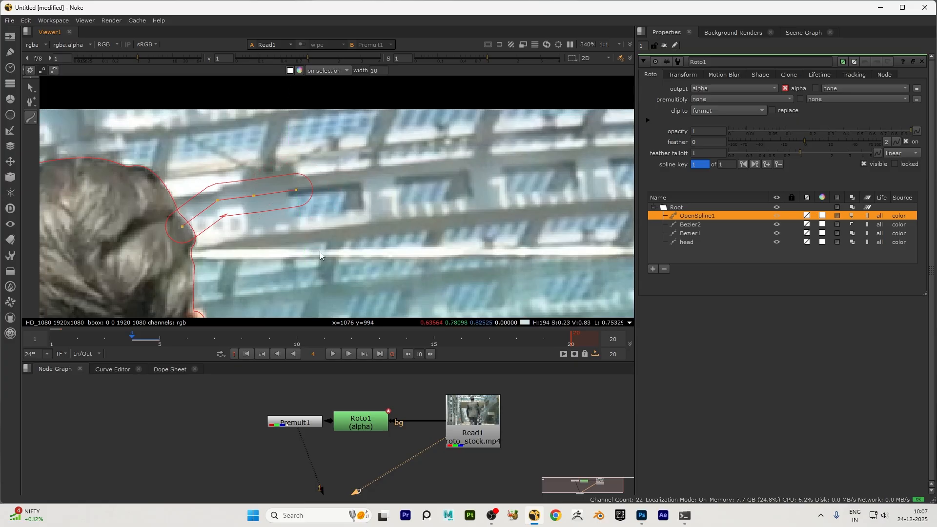
left_click_drag(295, 190, 308, 259, "ctrl")
left_click(253, 196)
left_click_drag(253, 279, 224, 264)
left_click(218, 200)
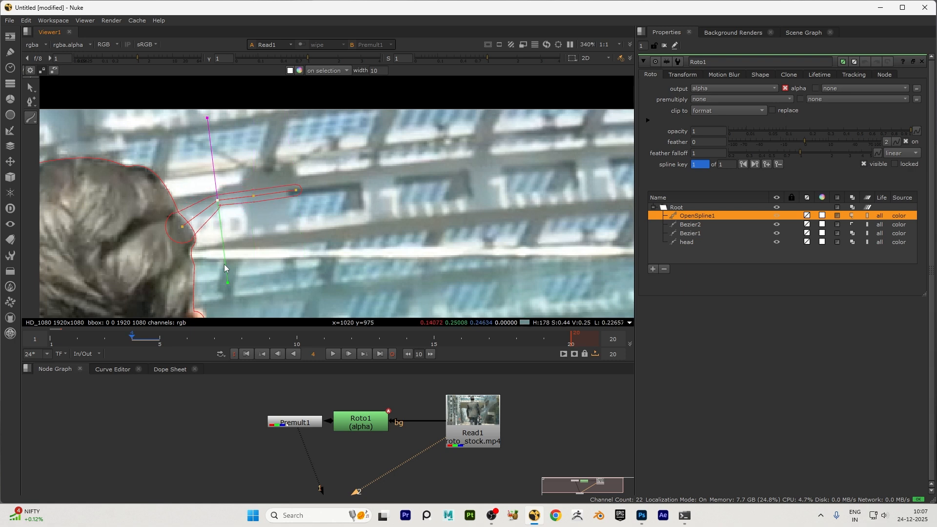
key("q")
left_click(183, 226)
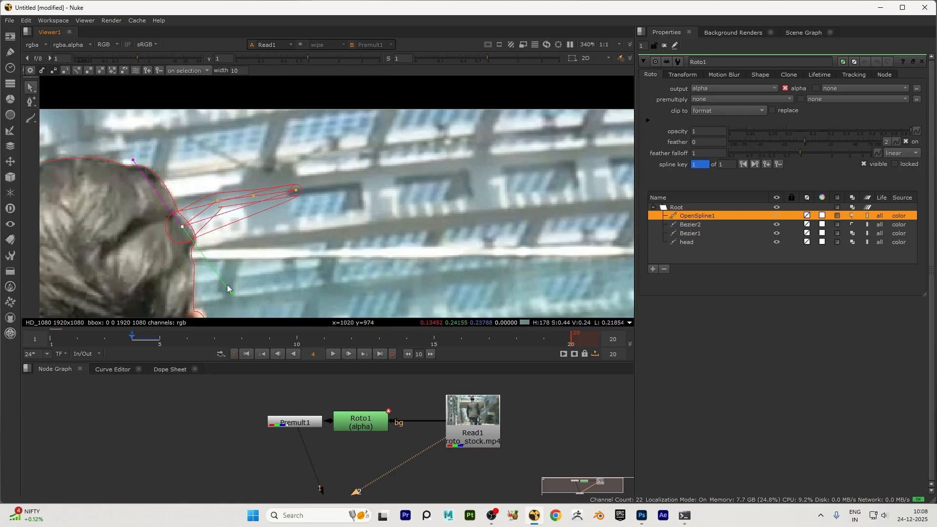
Draw a second Open Spline at frame 4, curving outward from the hair at the head's left edge.
scroll(236, 210, "down", 3)
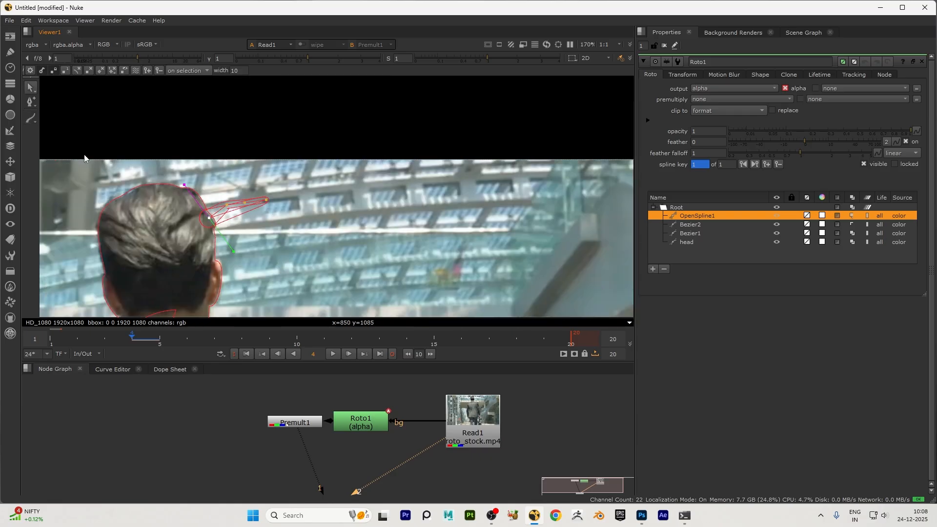
left_click(30, 118)
scroll(452, 270, "down", 2)
scroll(507, 253, "up", 2)
scroll(498, 235, "down", 2)
scroll(353, 242, "up", 3)
scroll(215, 227, "down", 2)
scroll(178, 215, "up", 1)
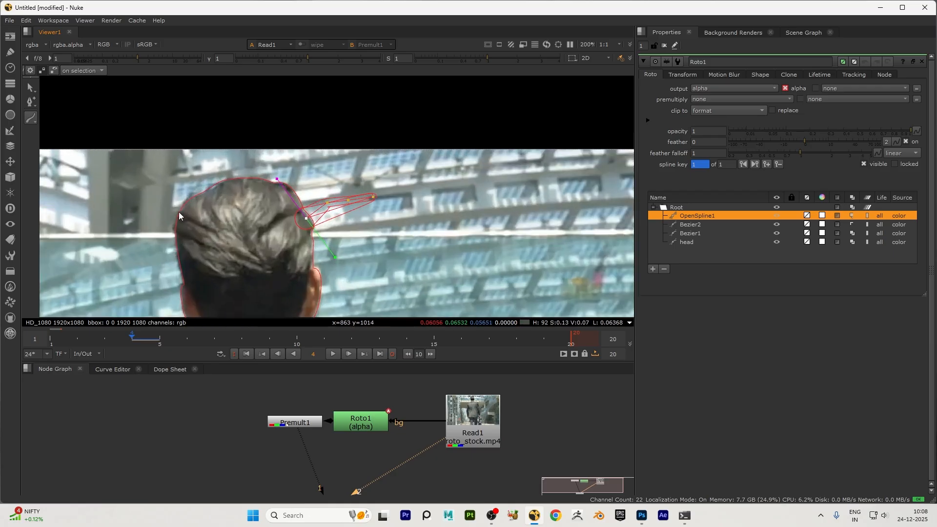
scroll(142, 200, "up", 2)
left_click(192, 204)
left_click_drag(141, 176, 63, 184)
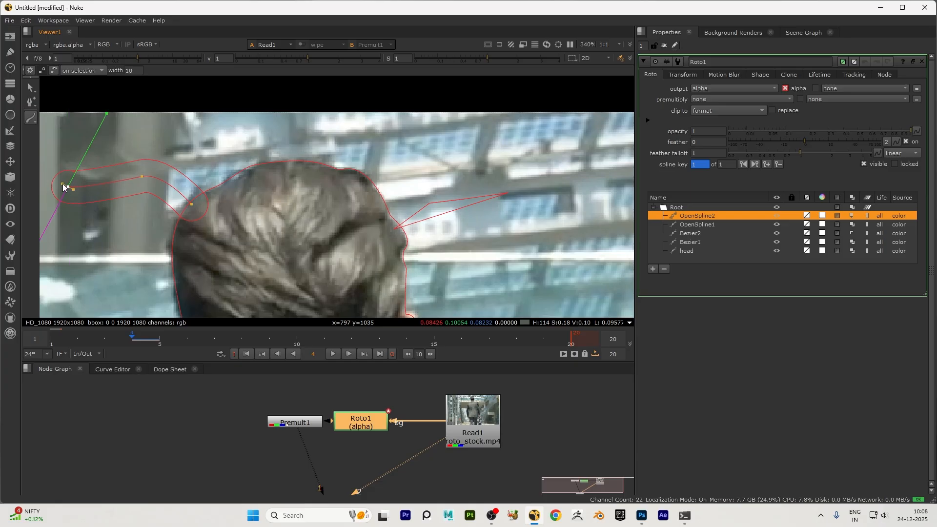
Narrow the left strand spline's width at its middle point and outer tip.
scroll(115, 198, "down", 2)
scroll(115, 198, "up", 1)
scroll(115, 199, "down", 1)
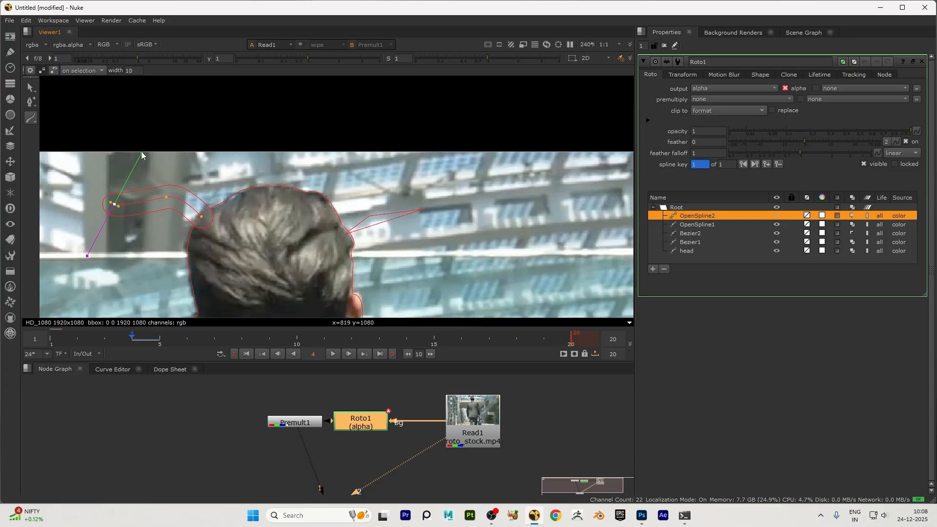
left_click(166, 196)
left_click_drag(152, 139, 156, 158)
left_click(115, 203)
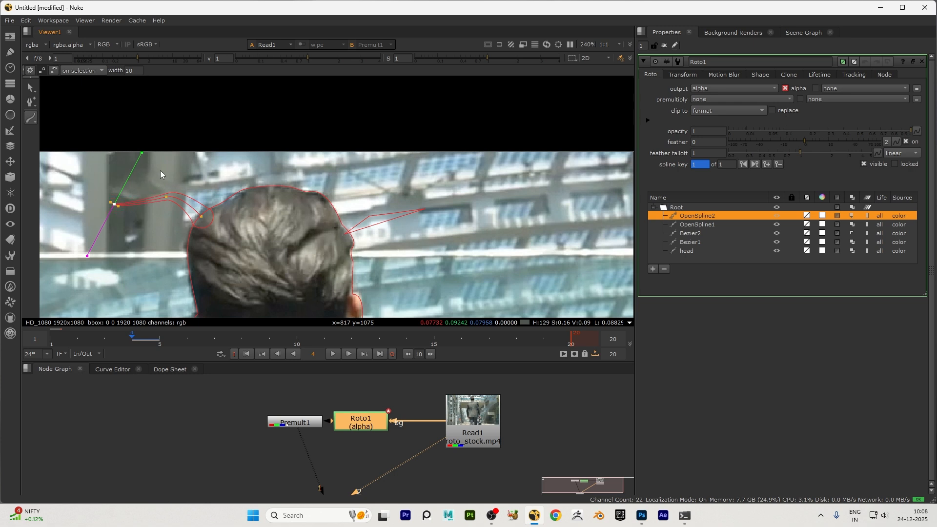
Narrow the left strand spline at its hair root point and compare it with the footage by toggling the overlay.
key("q")
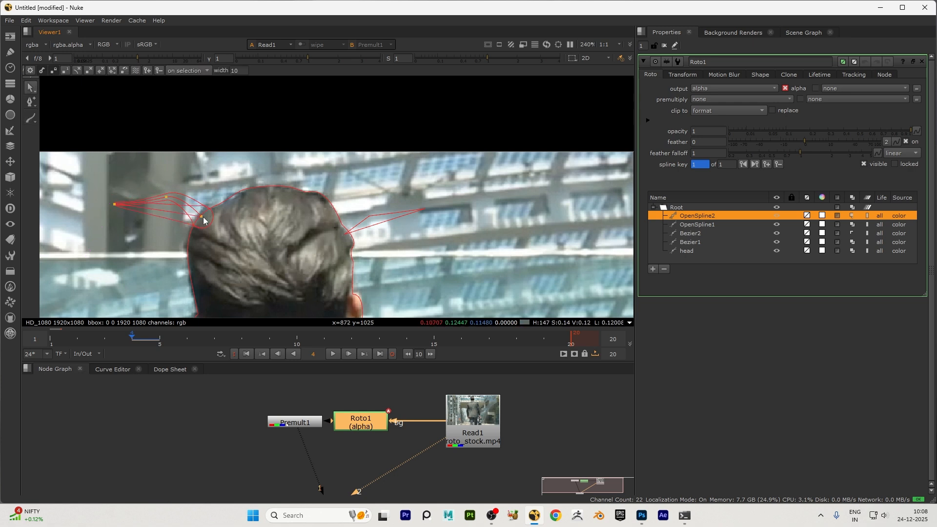
key("v")
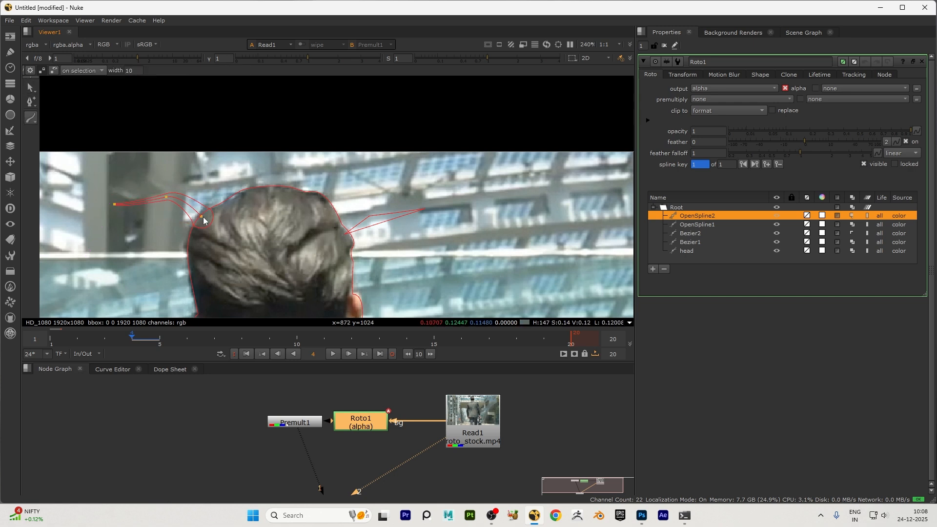
left_click(30, 88)
left_click(202, 216)
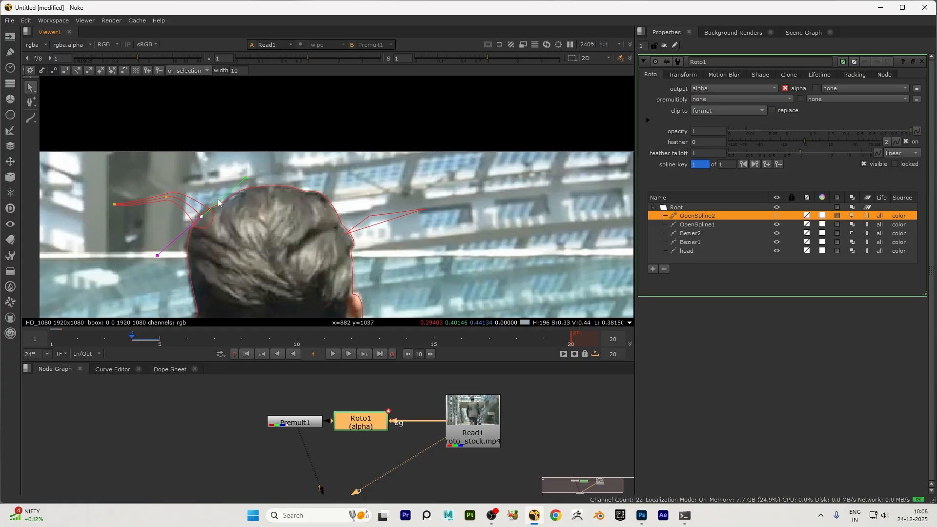
left_click_drag(248, 177, 234, 183)
key("o")
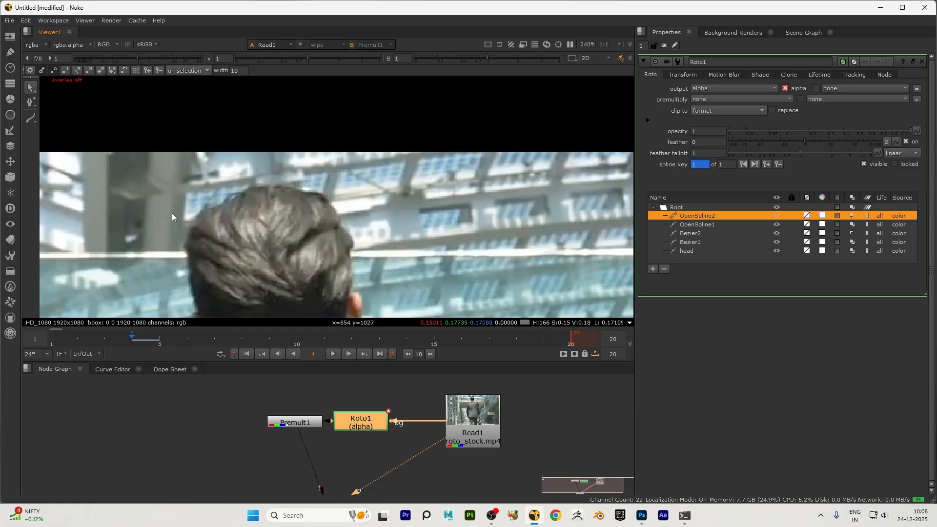
scroll(172, 213, "up", 2)
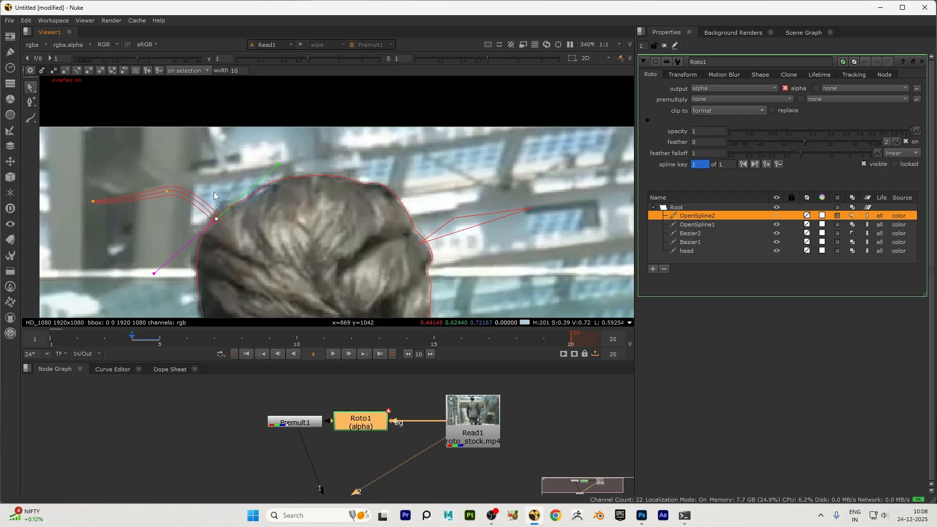
Move all points of the left strand spline to follow the head, keyframing it at frames 10 and 15.
left_click_drag(132, 336, 298, 337)
left_click_drag(88, 180, 234, 241)
left_click_drag(198, 210, 261, 220)
left_click(433, 338)
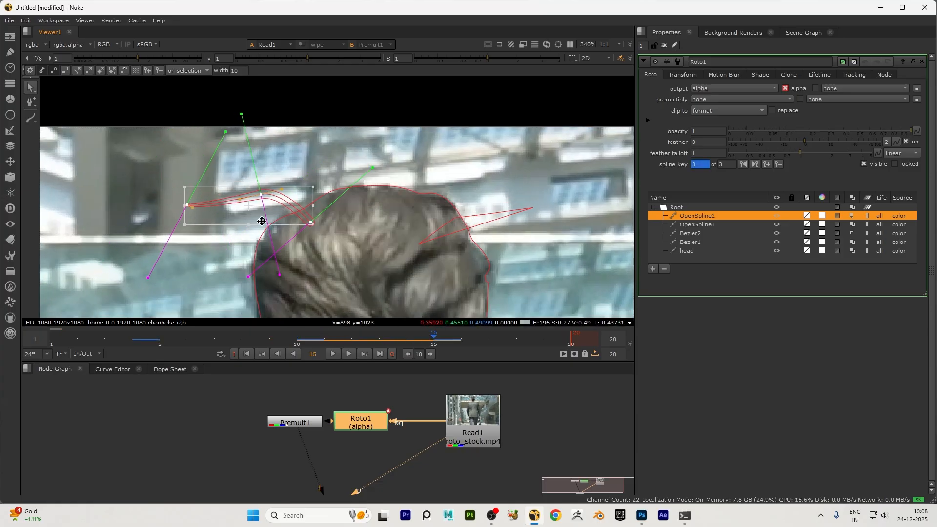
Add an EdgeBlur node after Premult1 in the node graph.
scroll(262, 221, "down", 7)
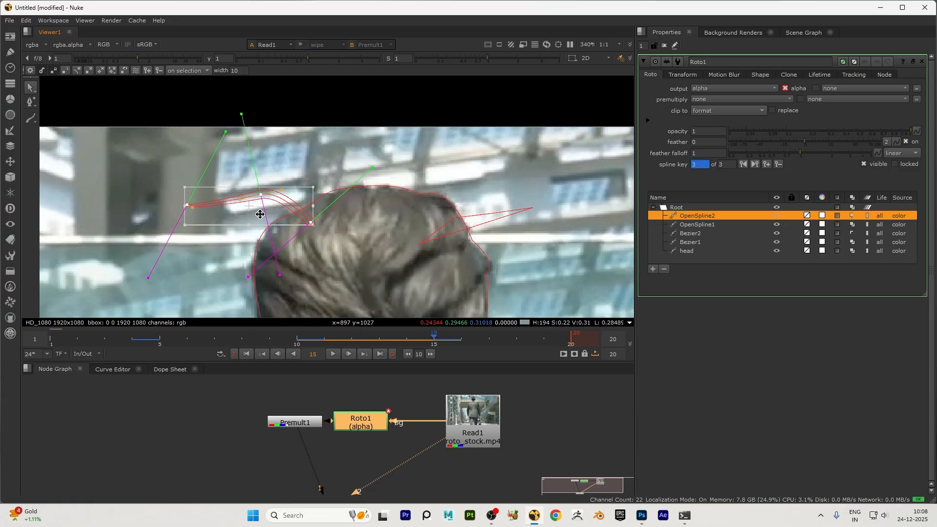
scroll(350, 464, "down", 2)
scroll(333, 436, "up", 2)
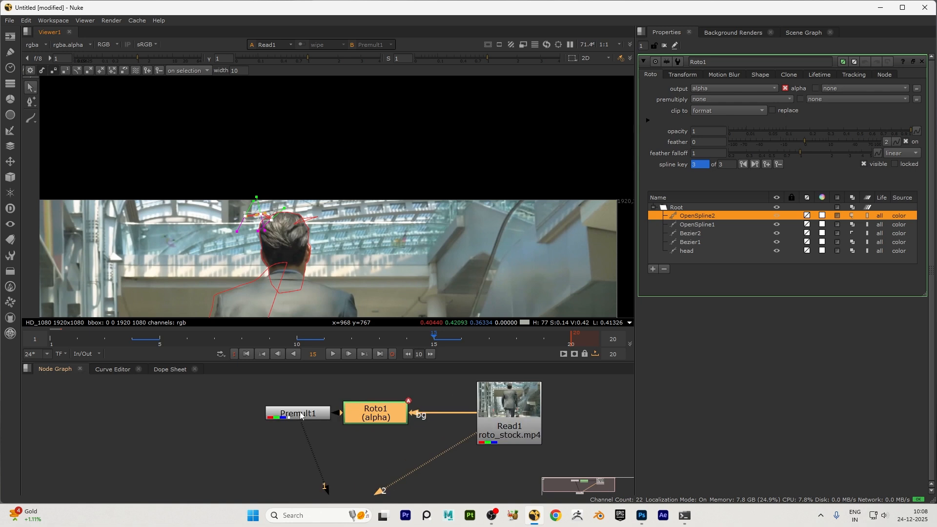
scroll(420, 424, "down", 3)
left_click_drag(389, 418, 392, 418)
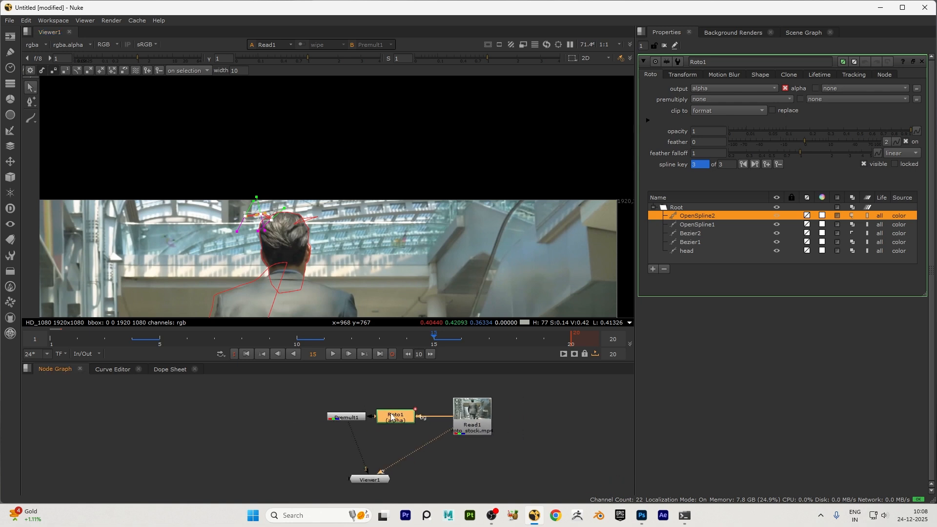
left_click(337, 422)
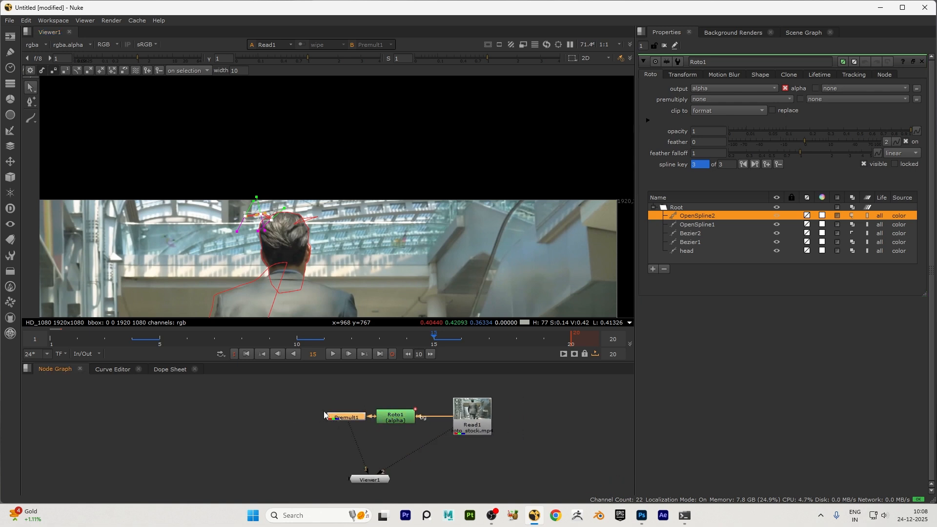
key("Tab")
type("ed")
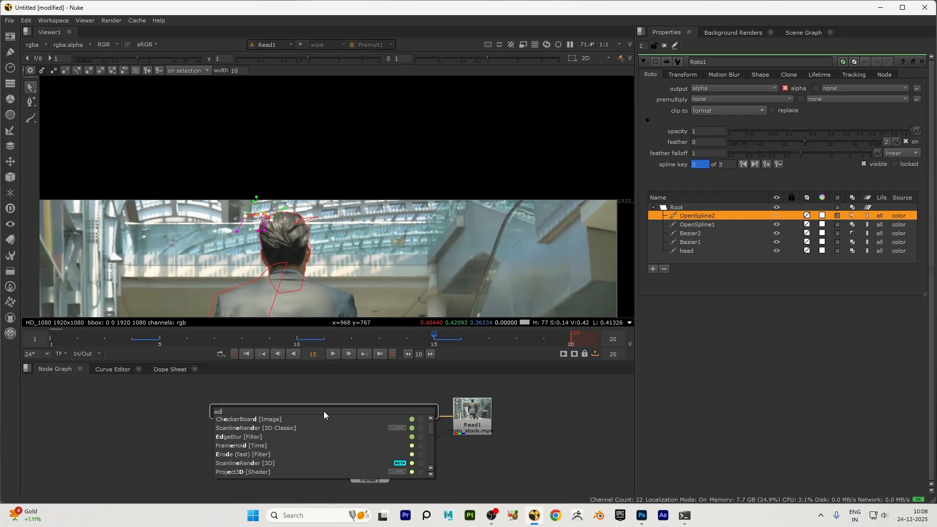
type("ge")
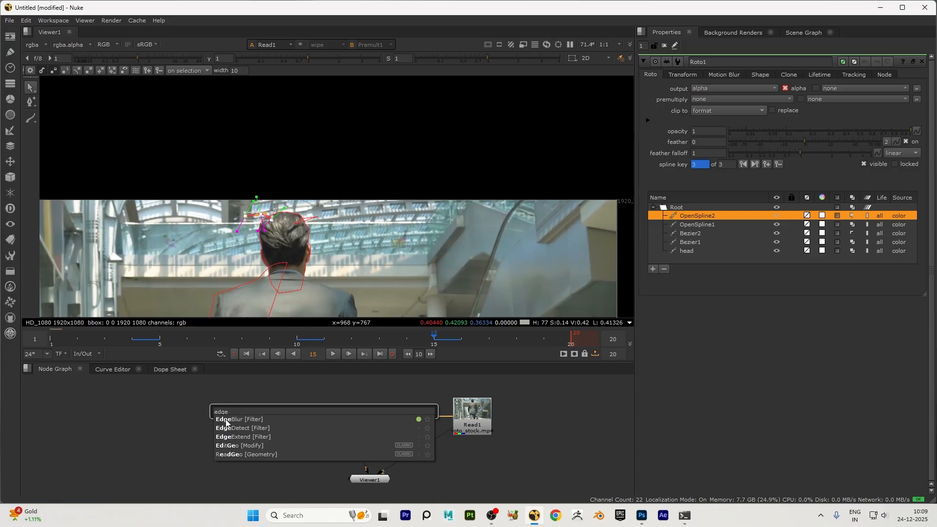
key("Return")
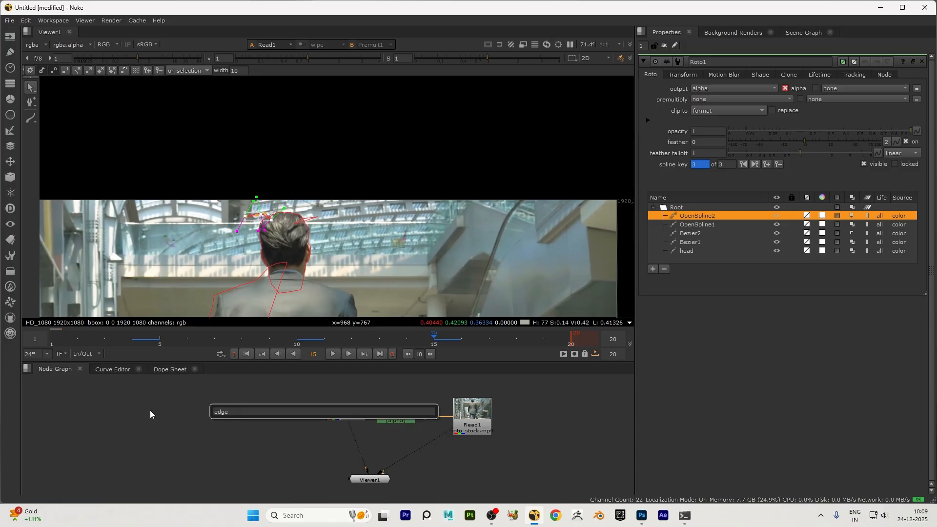